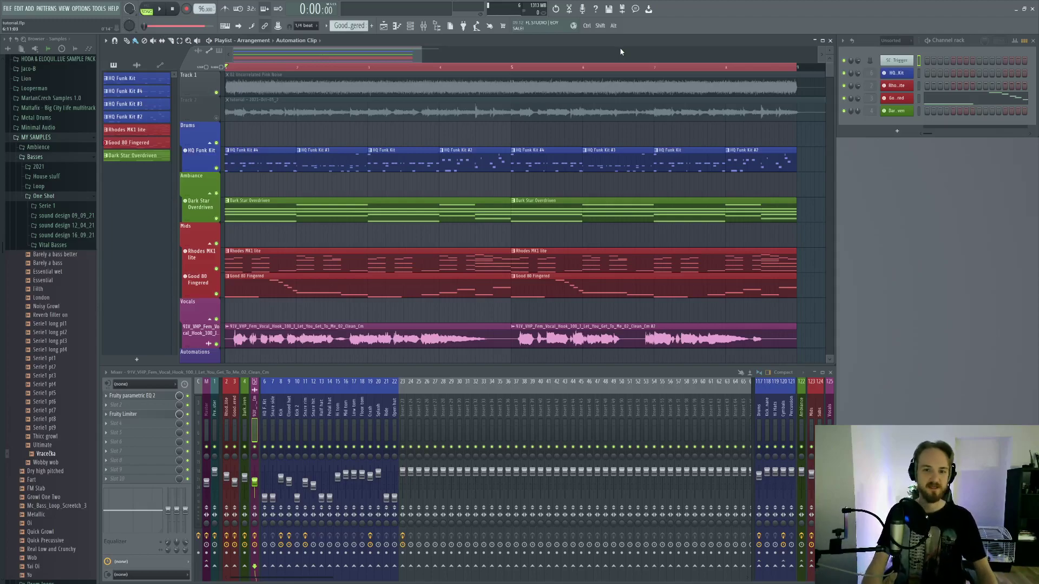
Step: Enlarge the playlist and listen to the full arrangement from the start
key(Return)
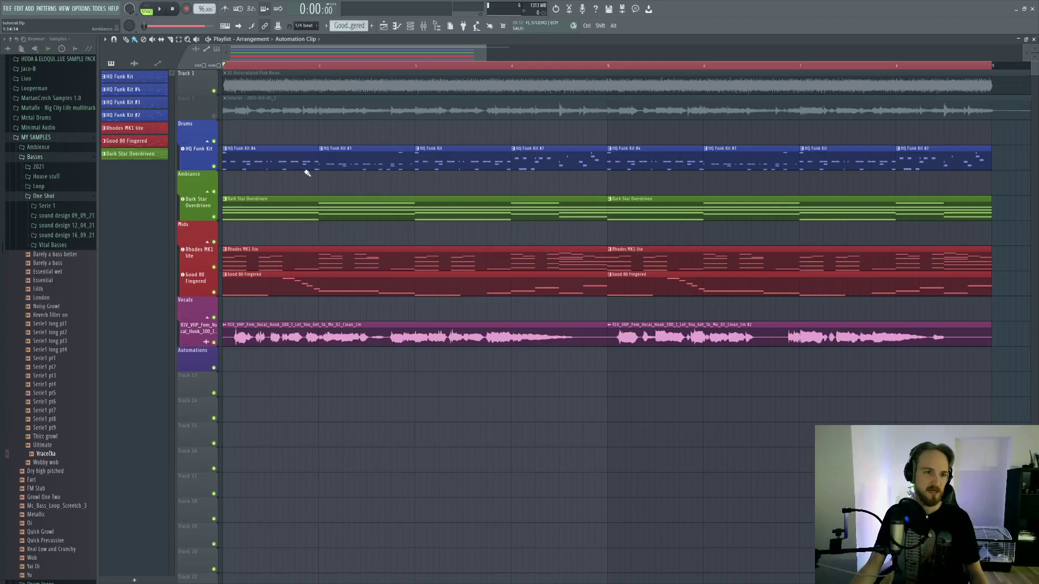
key(space)
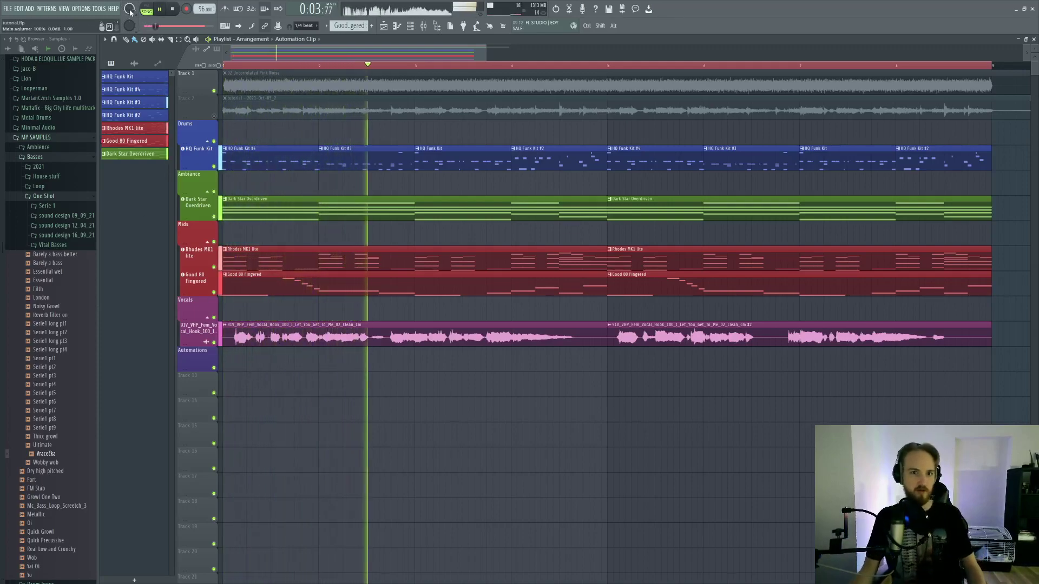
key(space)
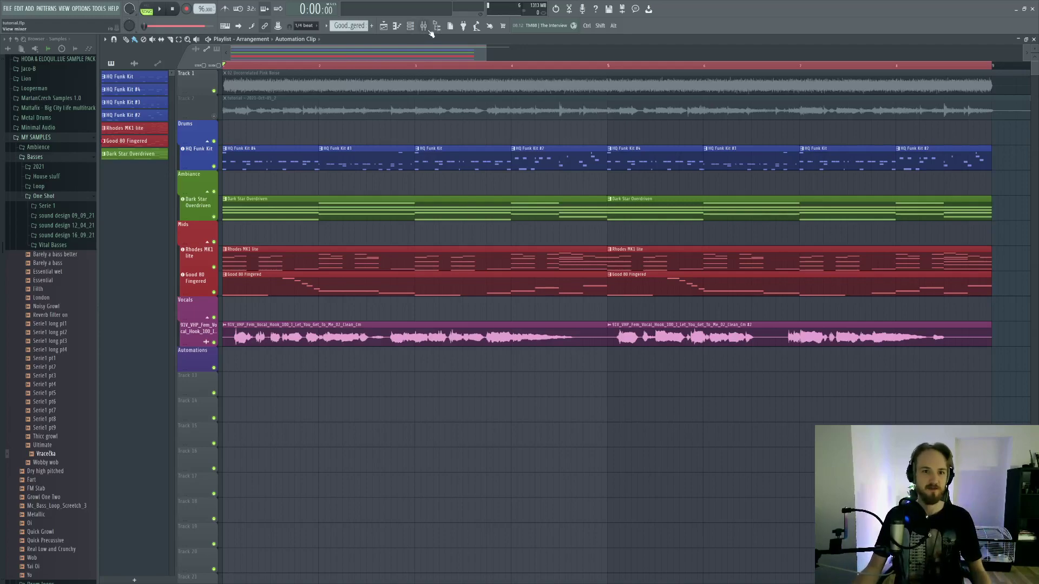
Step: Show the mixer and load Fruity Reeverb 2 into effect slot 5 of the vocal hook's track
click(424, 26)
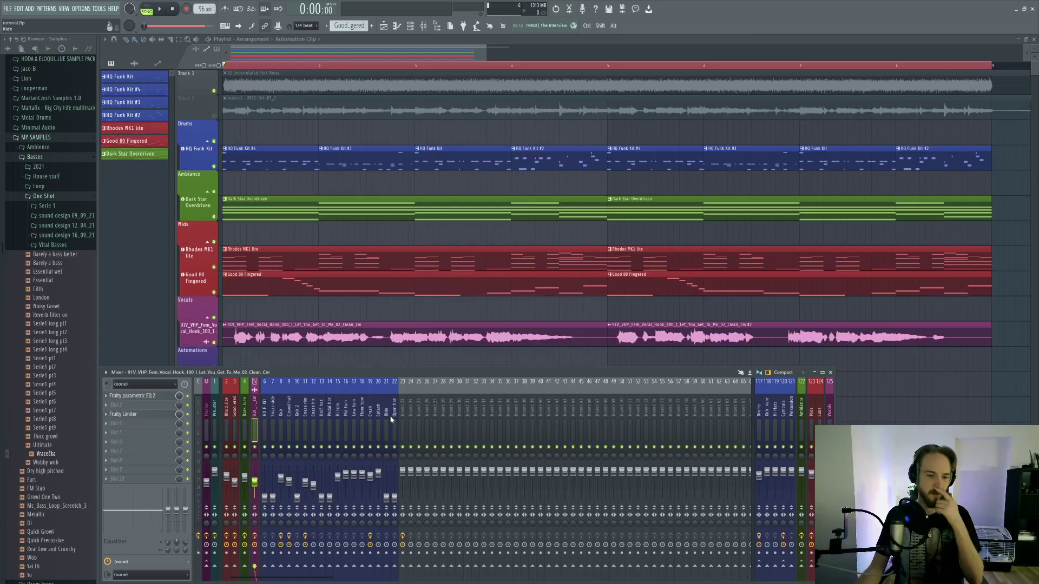
click(277, 427)
click(255, 431)
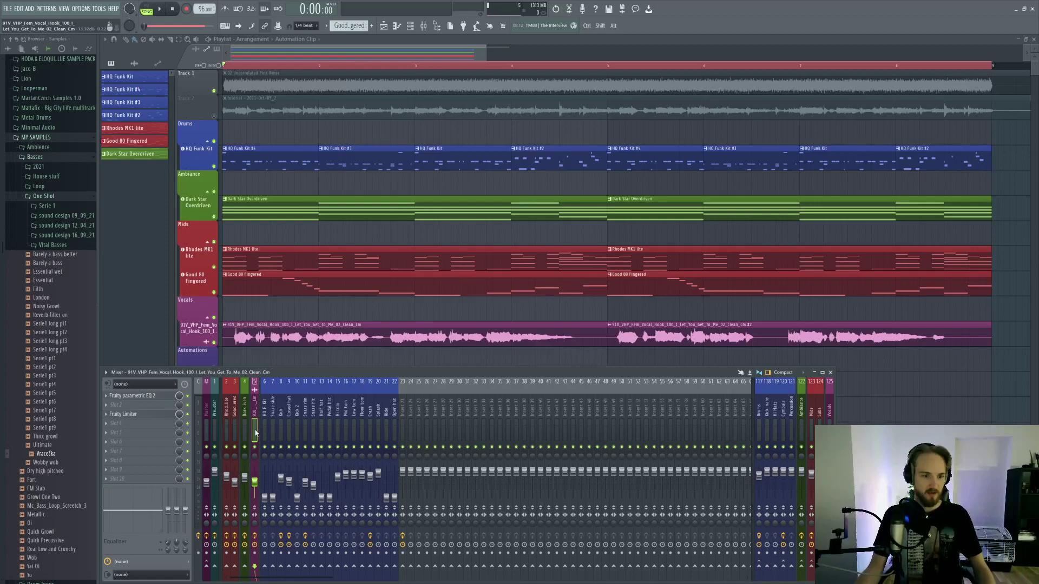
click(227, 430)
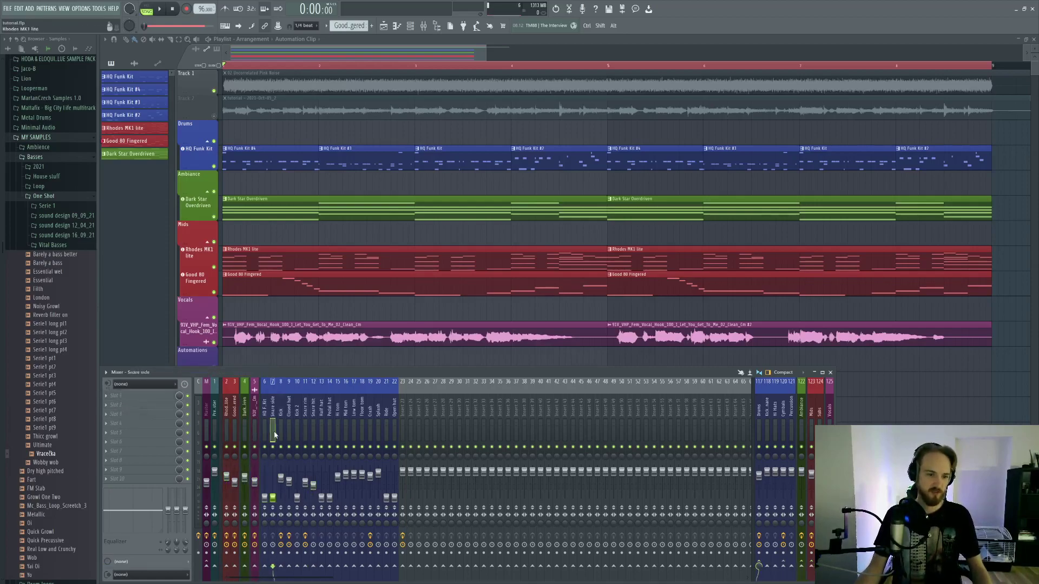
click(235, 437)
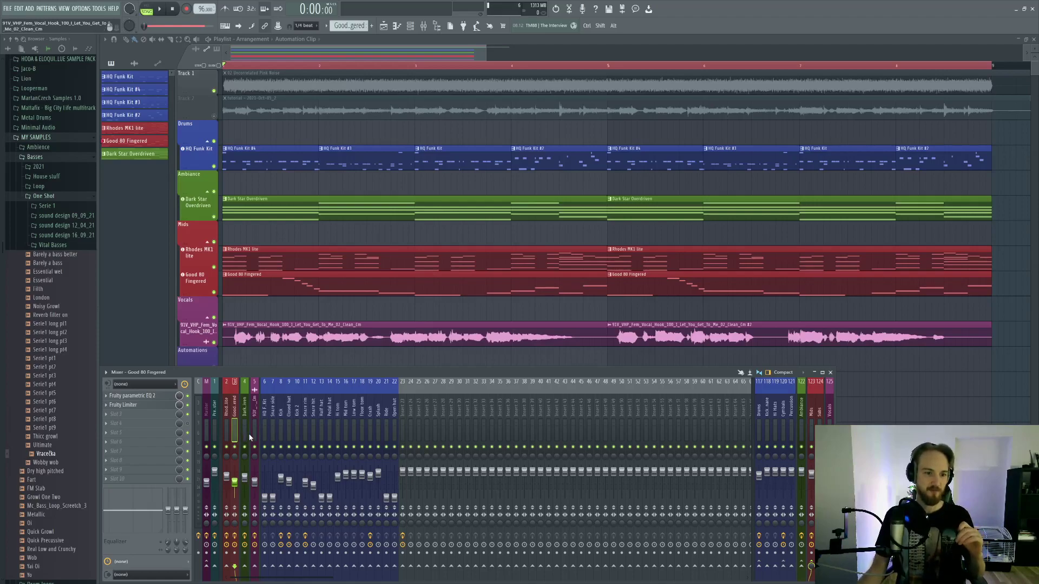
click(252, 438)
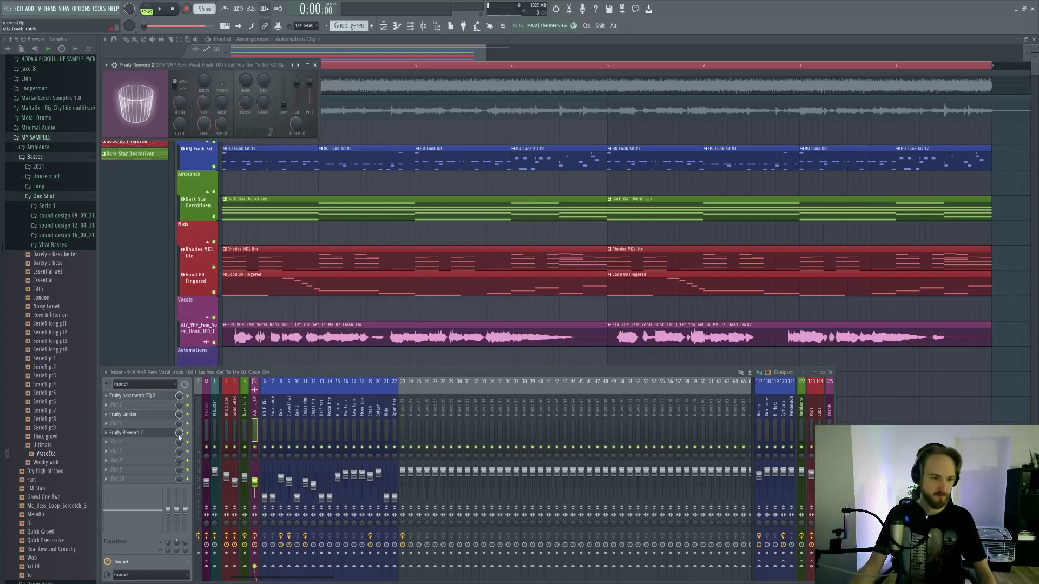
Step: Place the Fruity Reeverb 2 window over the playlist and try out different dry levels
drag(235, 73, 519, 139)
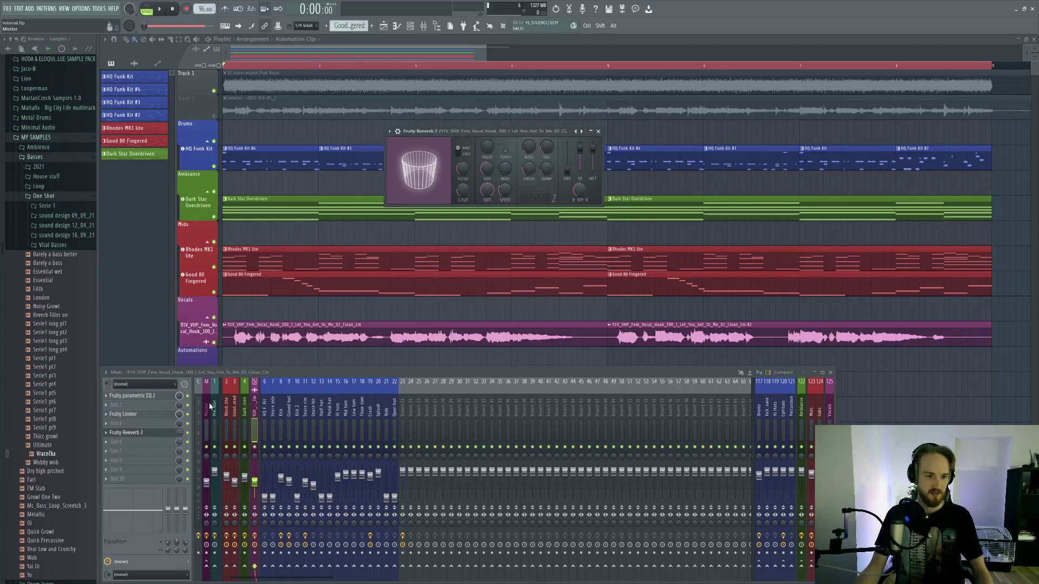
drag(513, 131, 494, 102)
click(546, 140)
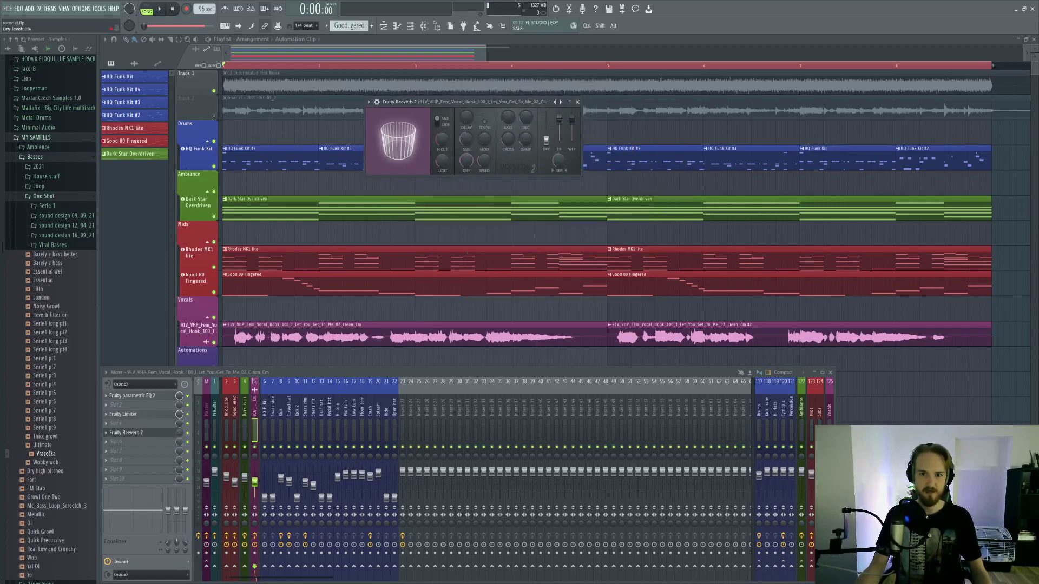
drag(545, 140, 572, 120)
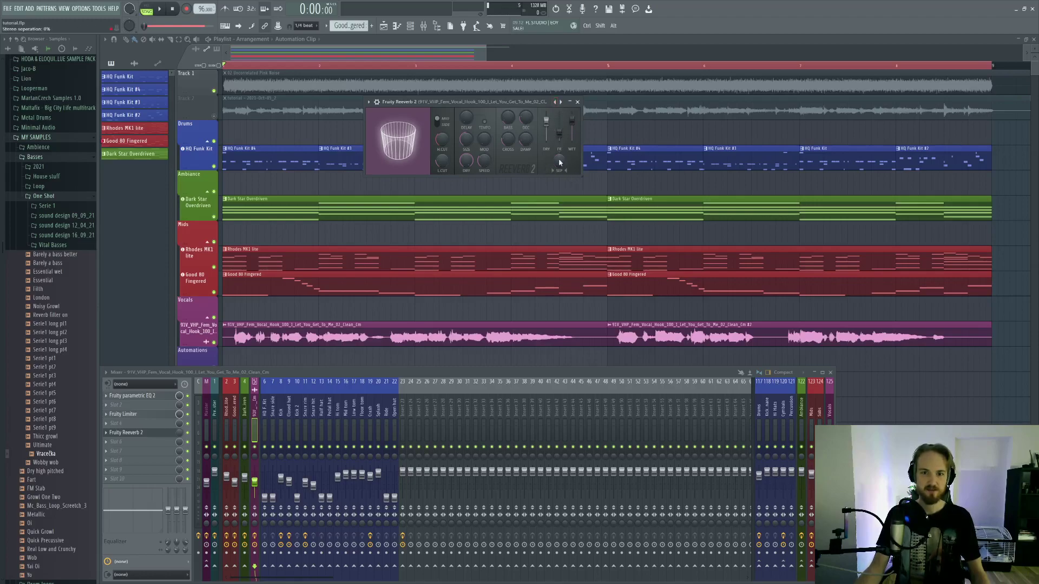
drag(541, 98, 562, 131)
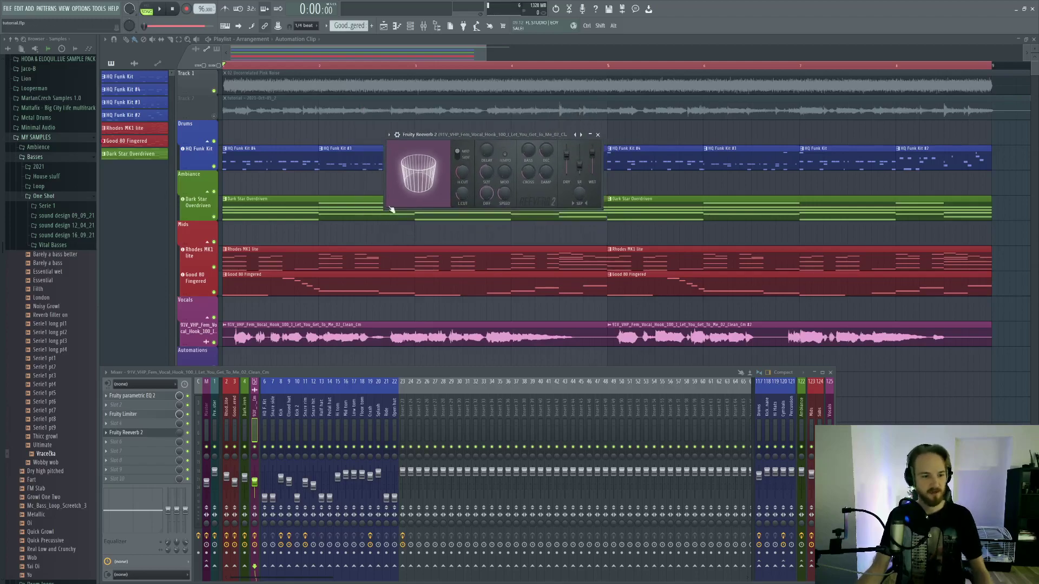
drag(592, 152, 573, 156)
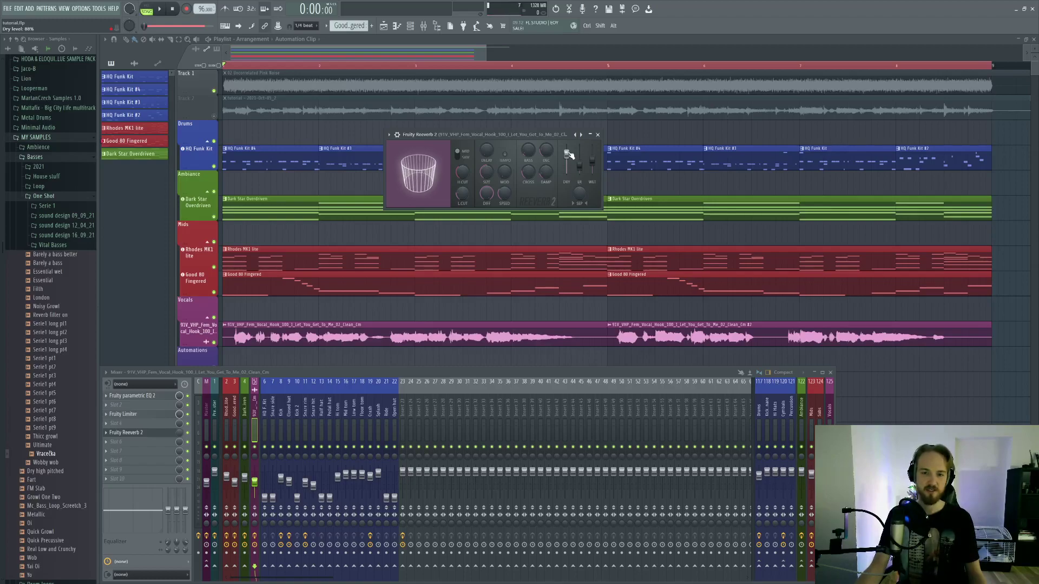
mouse_move(569, 156)
mouse_down()
mouse_move(566, 173)
mouse_move(567, 146)
mouse_move(593, 173)
mouse_move(592, 148)
mouse_move(592, 174)
mouse_move(592, 153)
mouse_move(579, 170)
mouse_move(578, 160)
mouse_up()
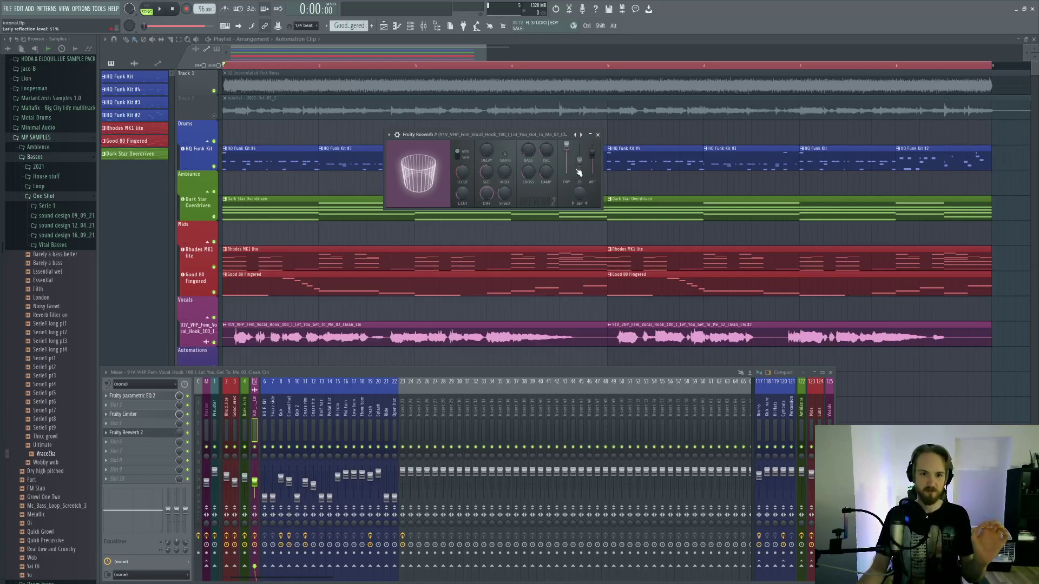
Step: Try a lower early reflection level of about 41% in the vocal's reverb, and raise it back
drag(579, 162, 582, 169)
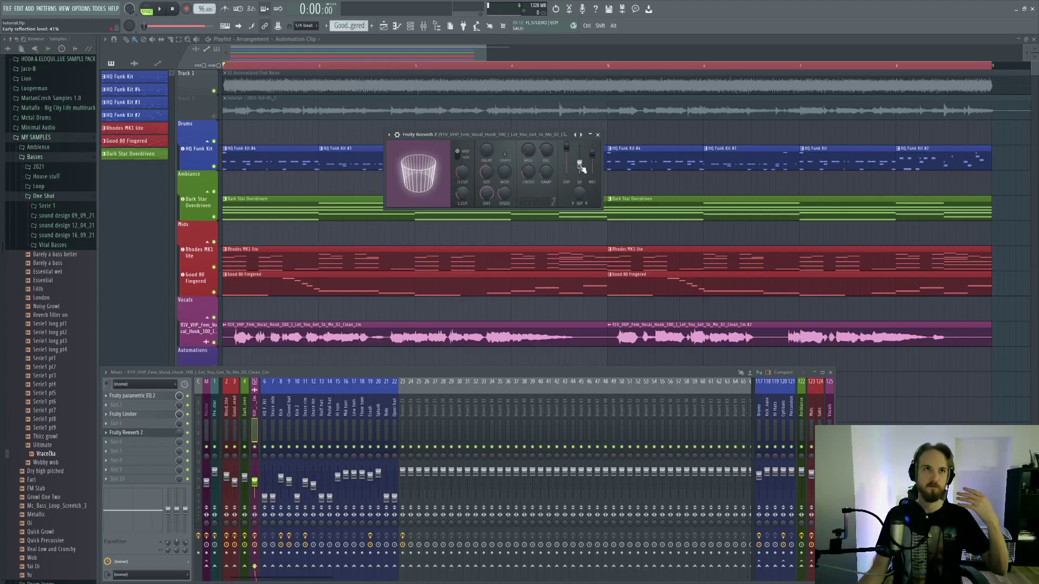
drag(582, 170, 581, 171)
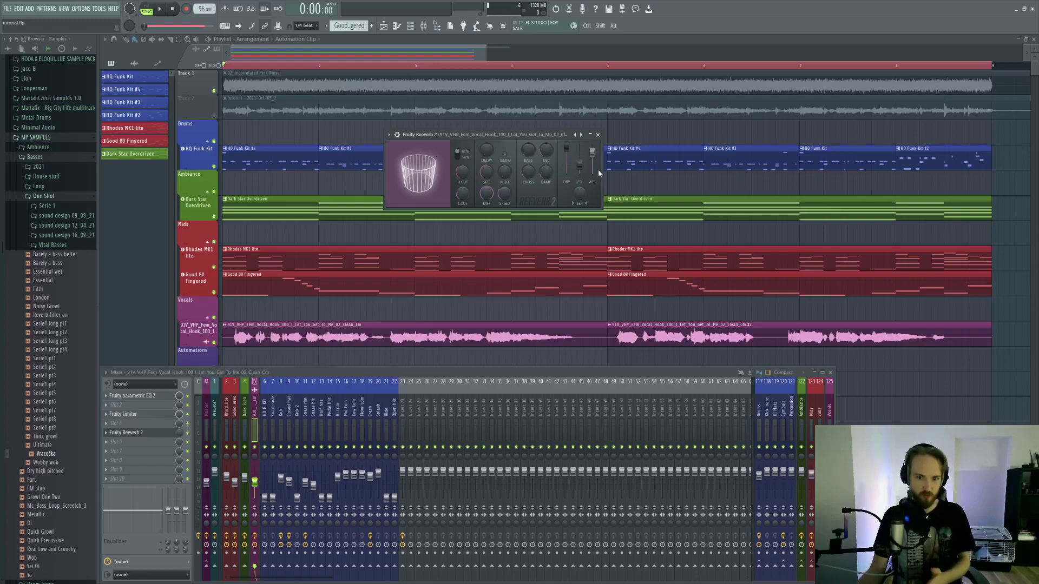
mouse_move(582, 171)
mouse_down()
mouse_move(581, 145)
mouse_move(582, 158)
mouse_up()
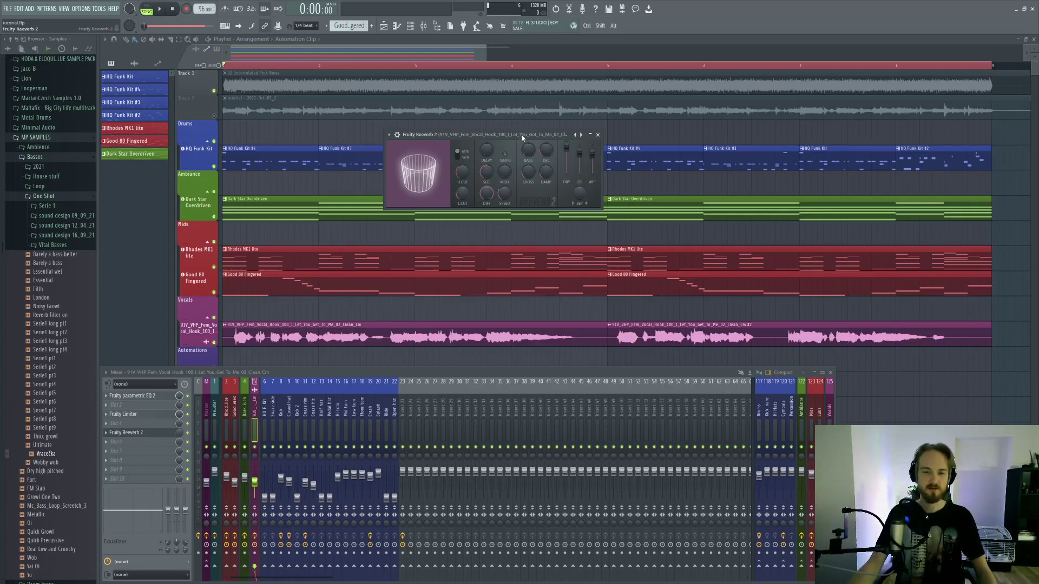
Step: Turn the reverb's dry level all the way down and bring the wet level back up
mouse_move(522, 139)
mouse_down()
mouse_move(583, 110)
mouse_move(497, 172)
mouse_move(522, 141)
mouse_up()
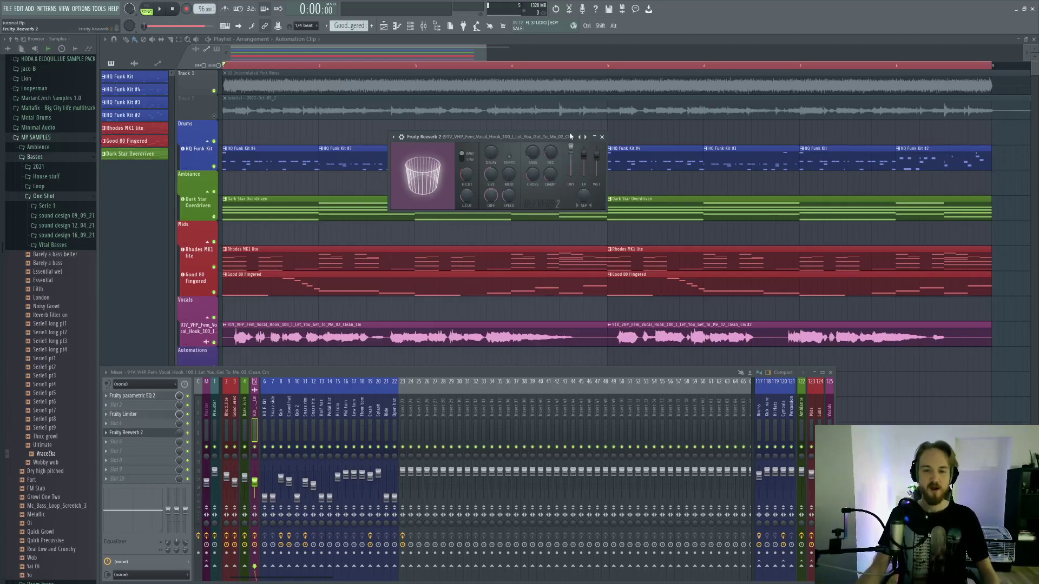
mouse_move(570, 146)
mouse_down()
mouse_move(570, 174)
mouse_move(570, 153)
mouse_up()
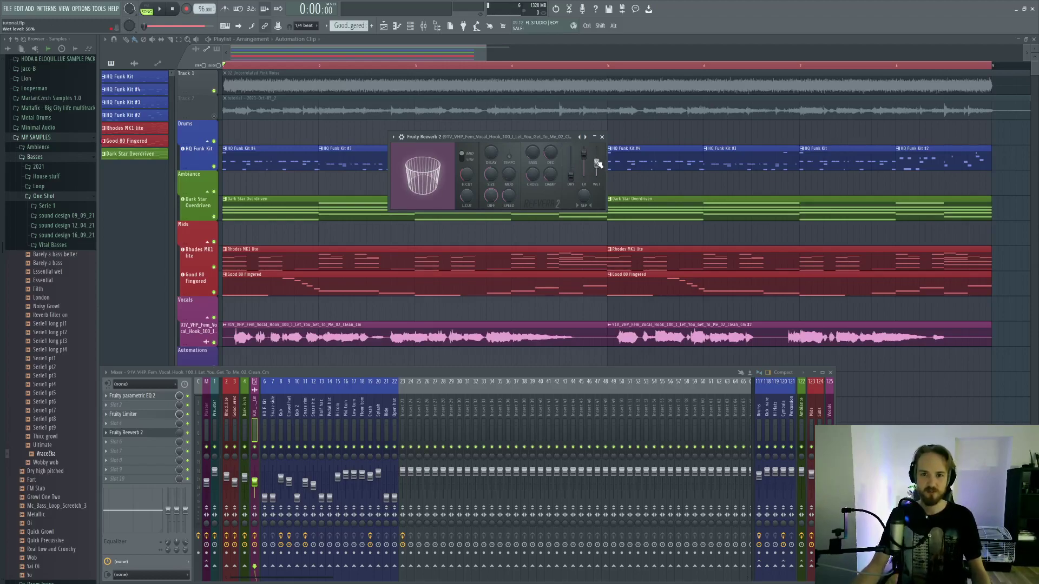
drag(598, 164, 597, 156)
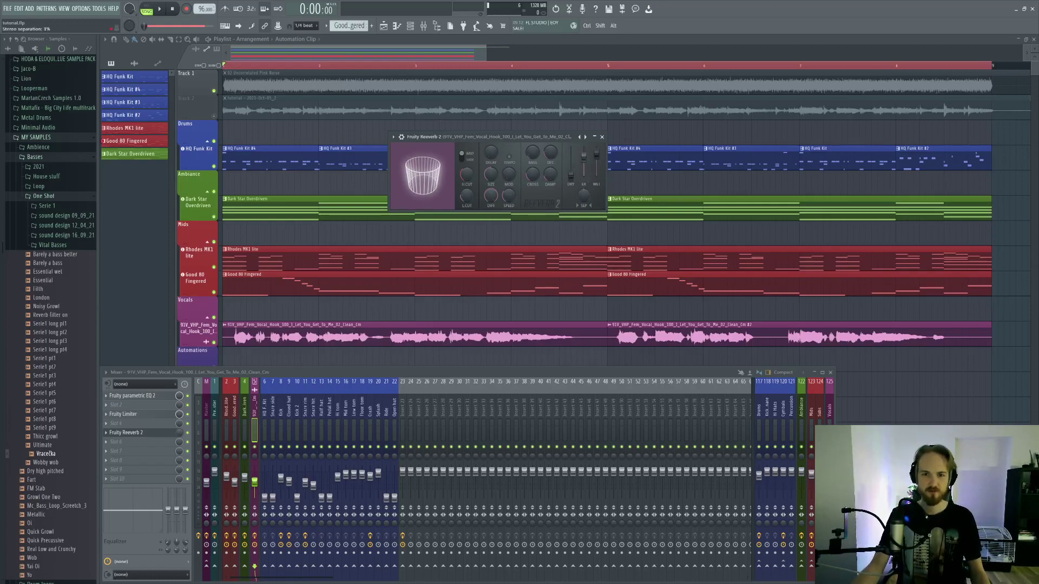
Step: Remove Fruity Reeverb 2 from the vocal track's slot 5 and restore it
click(129, 432)
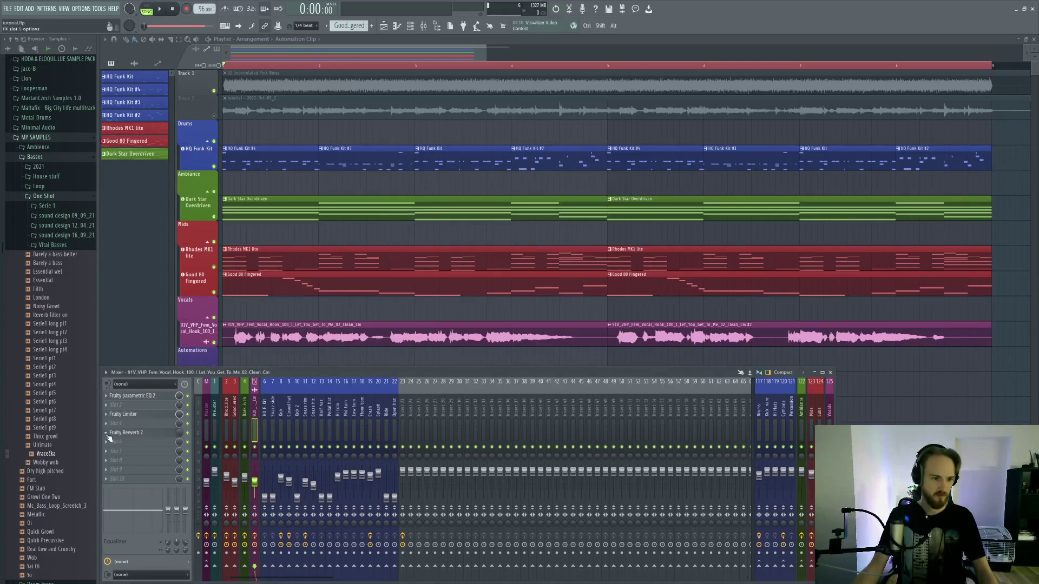
click(134, 420)
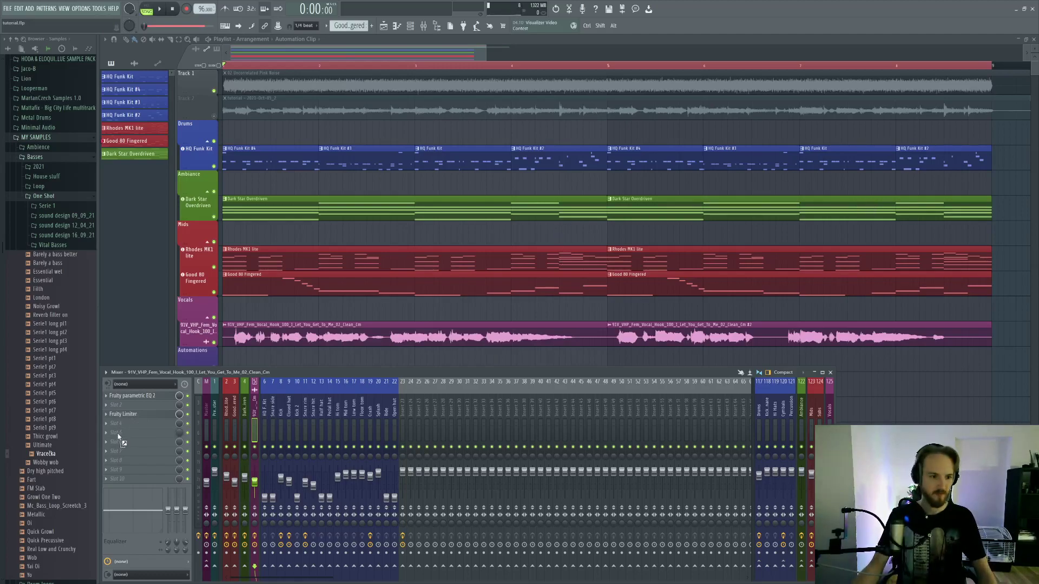
key(ctrl+z)
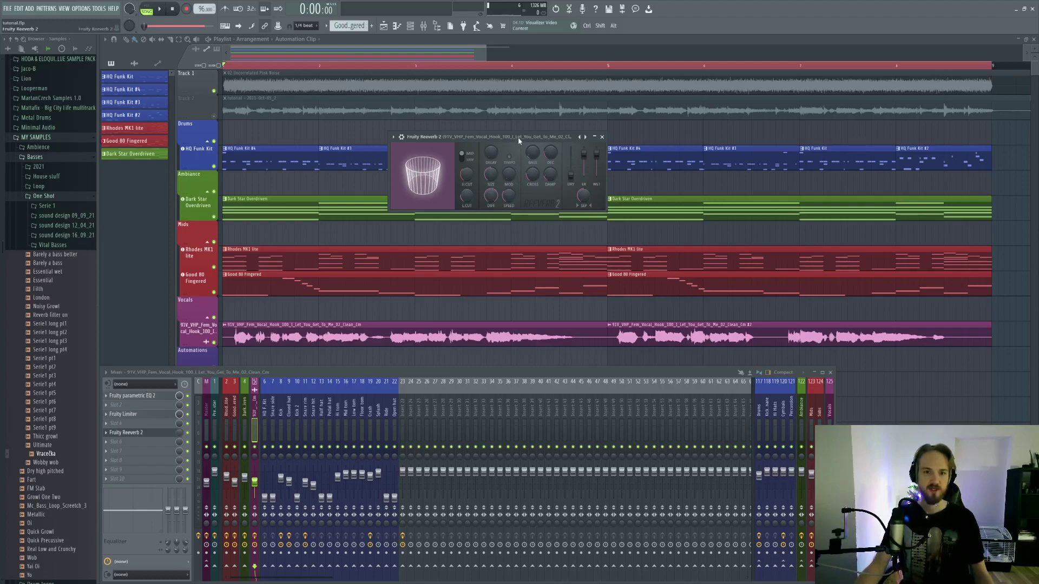
Step: Try a higher dry level in Fruity Reeverb 2 and listen to the vocal track soloed
drag(518, 137, 427, 123)
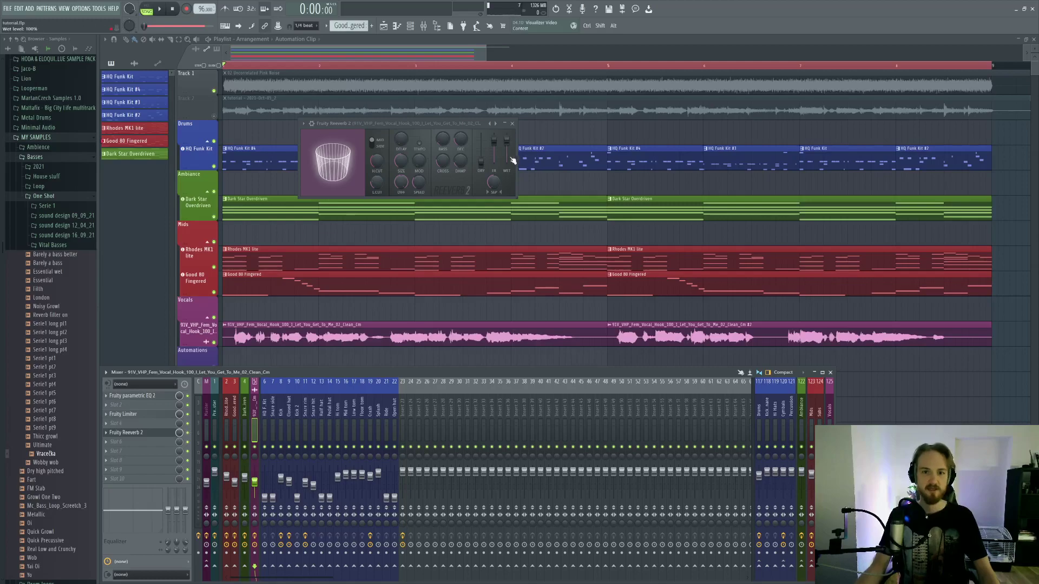
drag(483, 162, 481, 133)
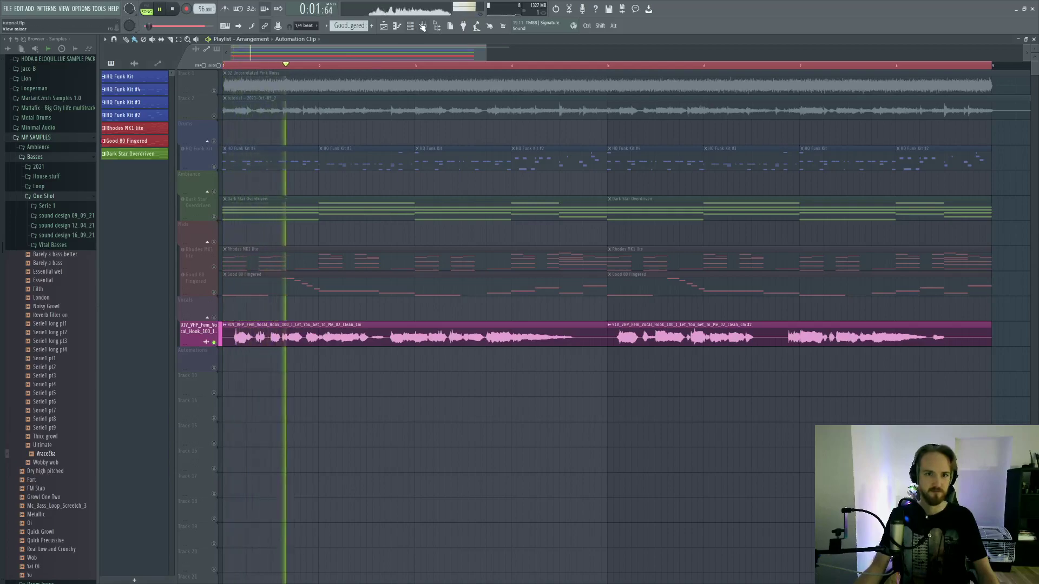
key(F9)
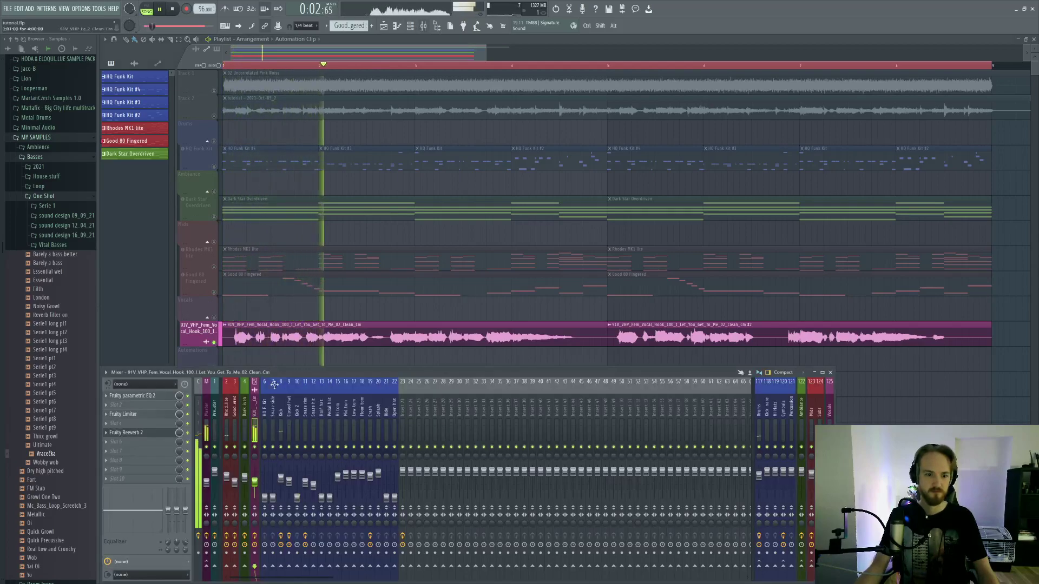
key(space)
Step: Reopen the vocal's Fruity Reeverb 2, try a small dry level adjustment, and close the plugin
click(171, 433)
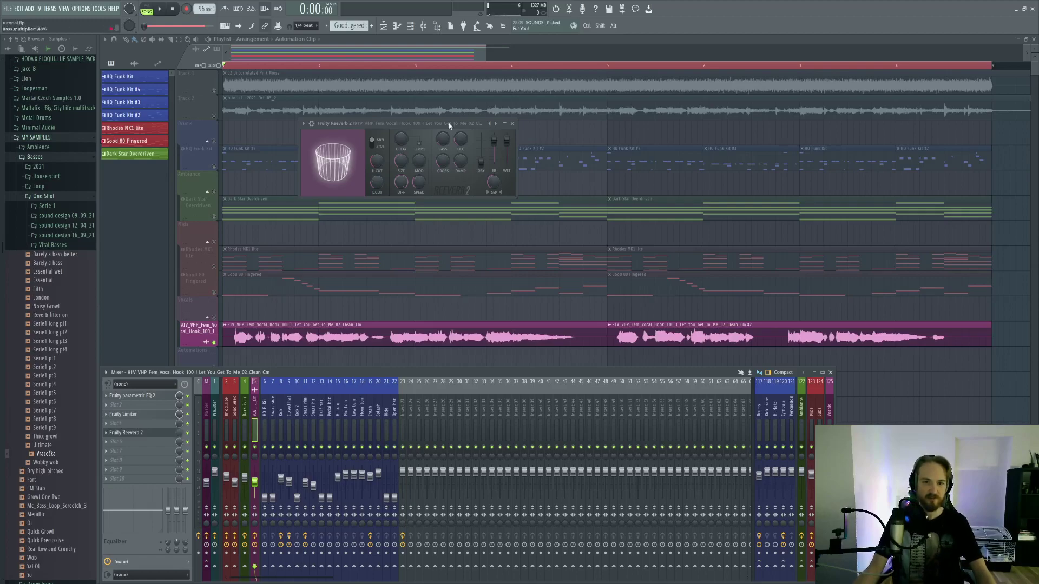
drag(480, 161, 481, 156)
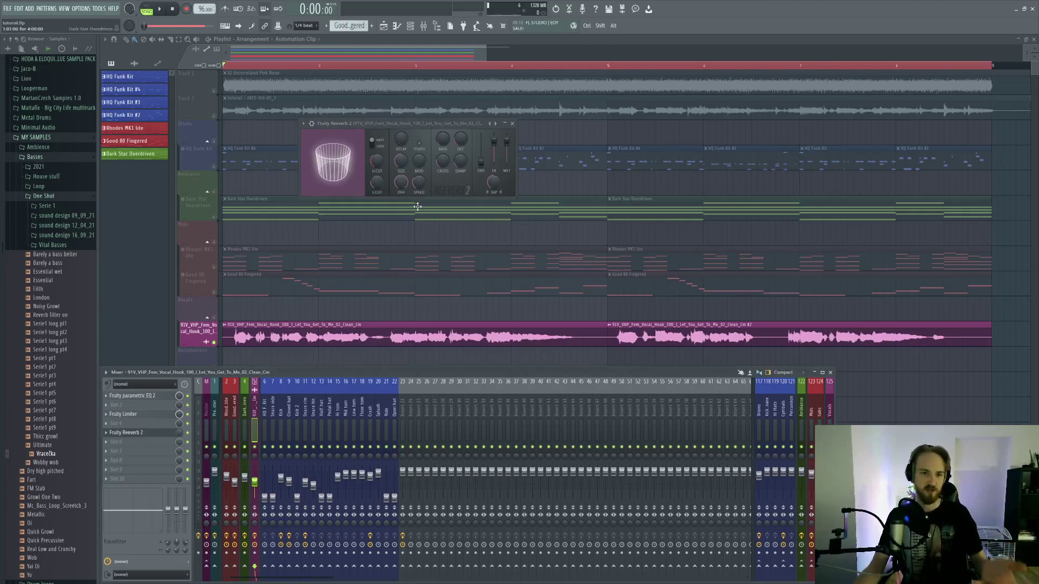
key(Escape)
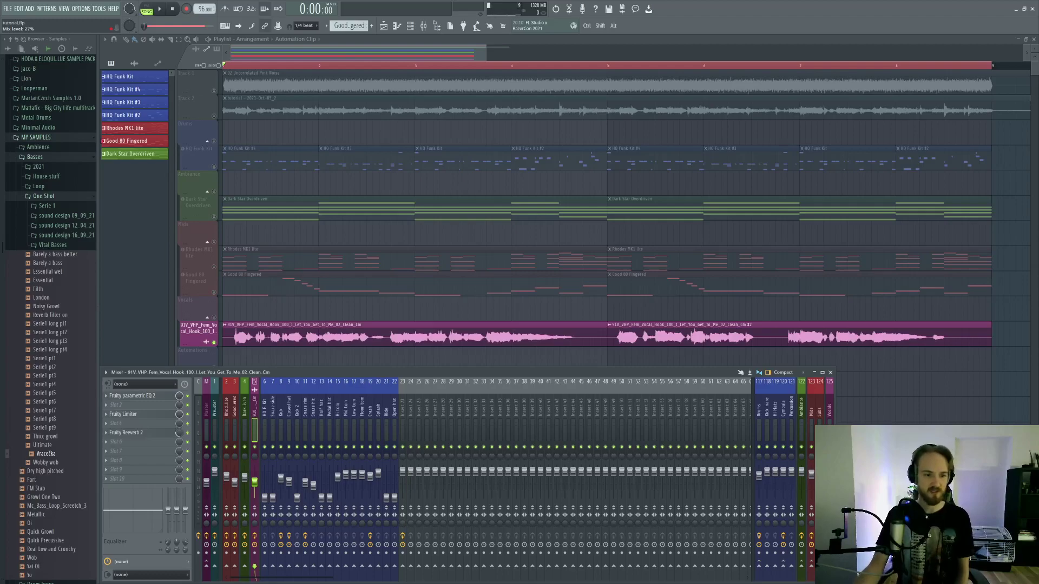
Step: Open Fruity Reeverb 2 above the mixer and listen to the vocal soloed and with the full arrangement
click(169, 436)
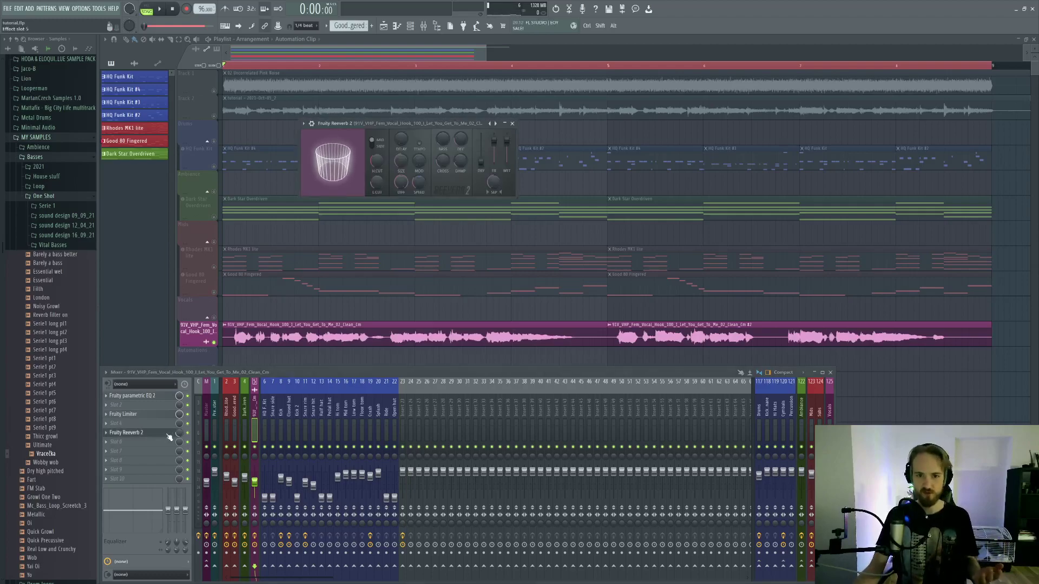
click(169, 436)
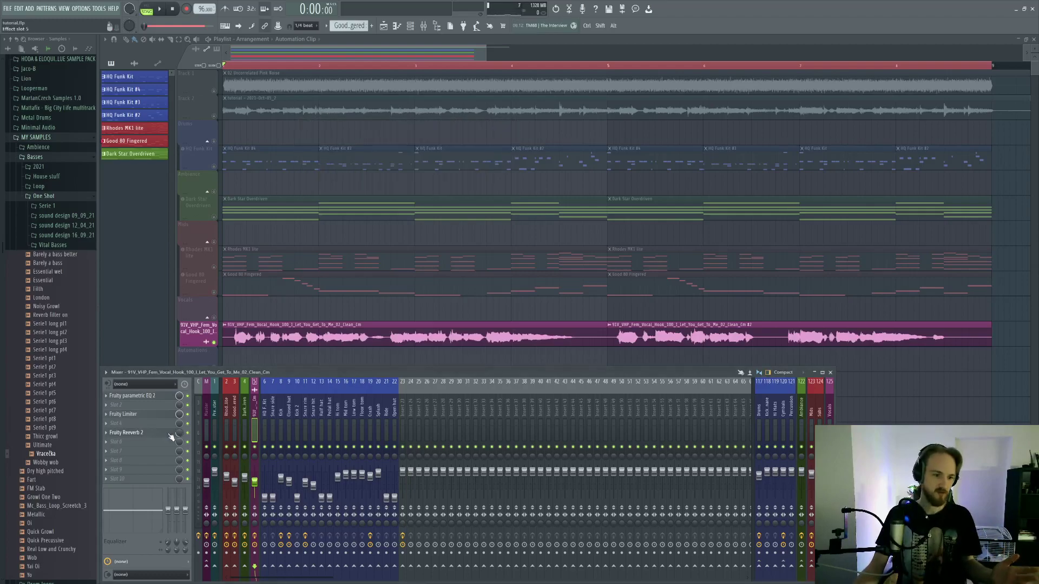
click(169, 432)
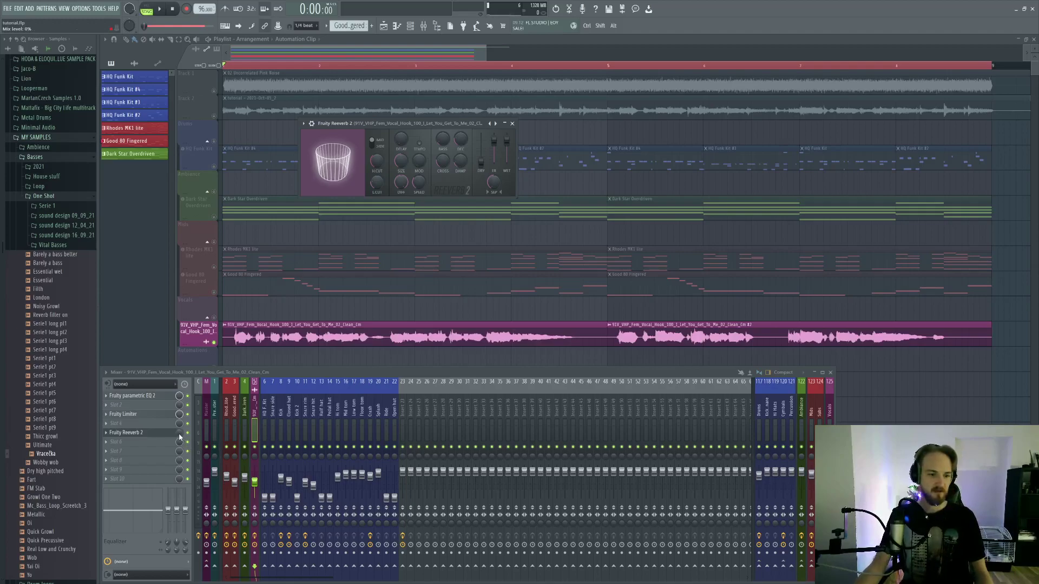
drag(384, 123, 454, 228)
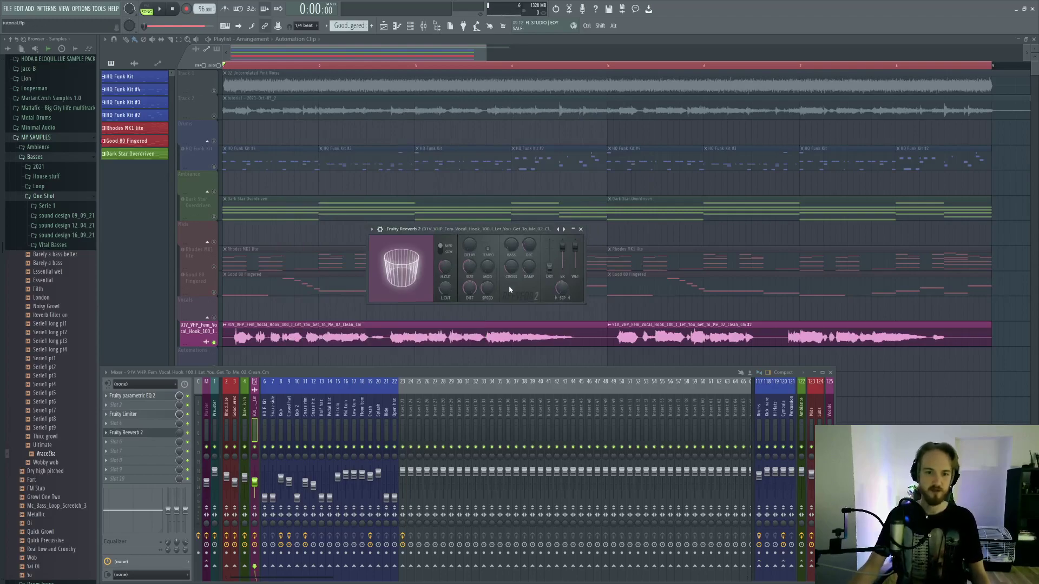
mouse_move(485, 234)
mouse_down()
mouse_move(476, 188)
mouse_move(544, 195)
mouse_move(483, 215)
mouse_up()
key(space)
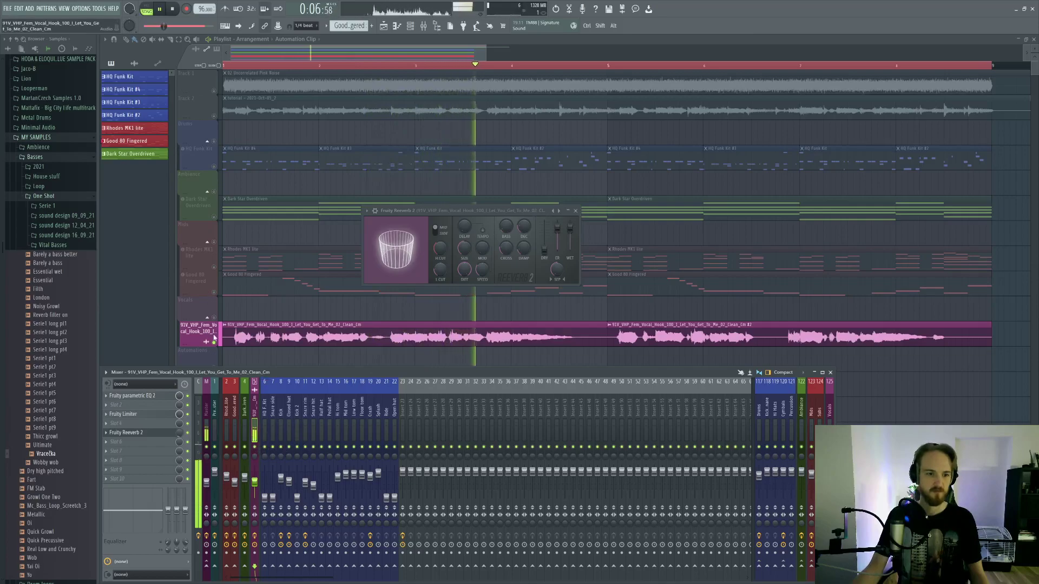
key(F12)
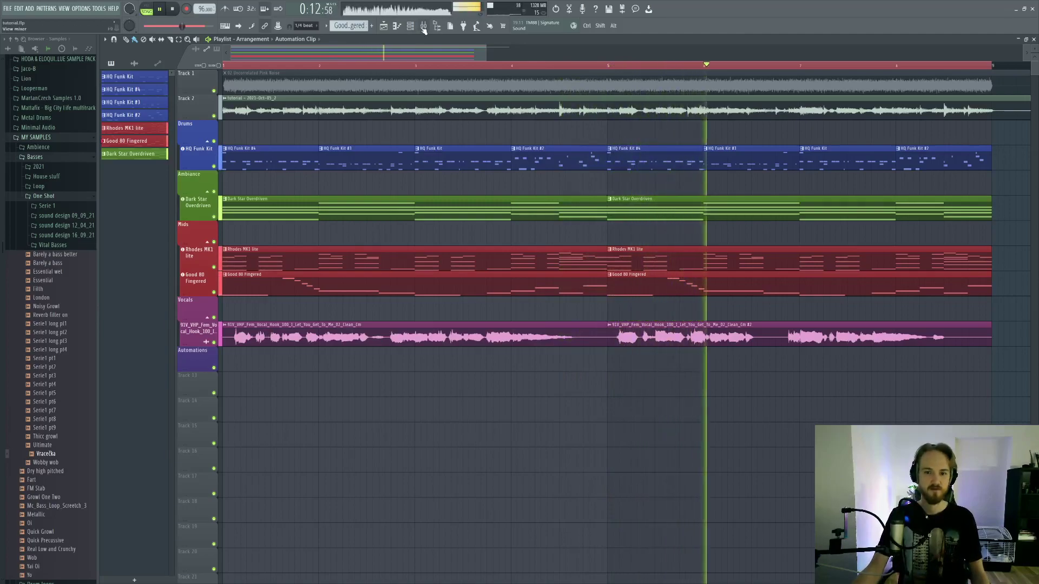
Step: Open the vocal track's Fruity Reeverb 2 from the mixer and listen to the reverb within the full arrangement
key(F9)
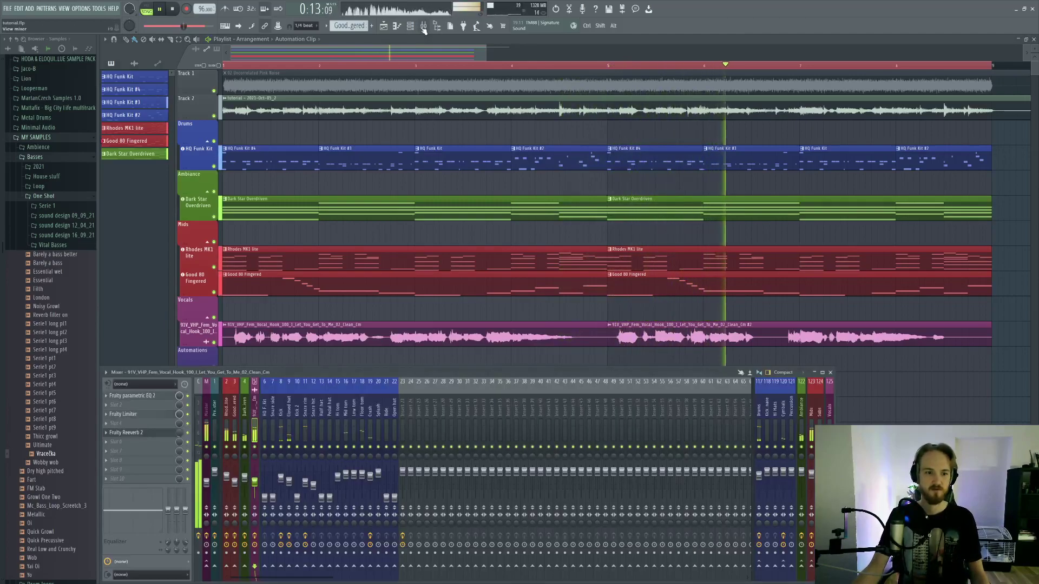
click(171, 436)
key(space)
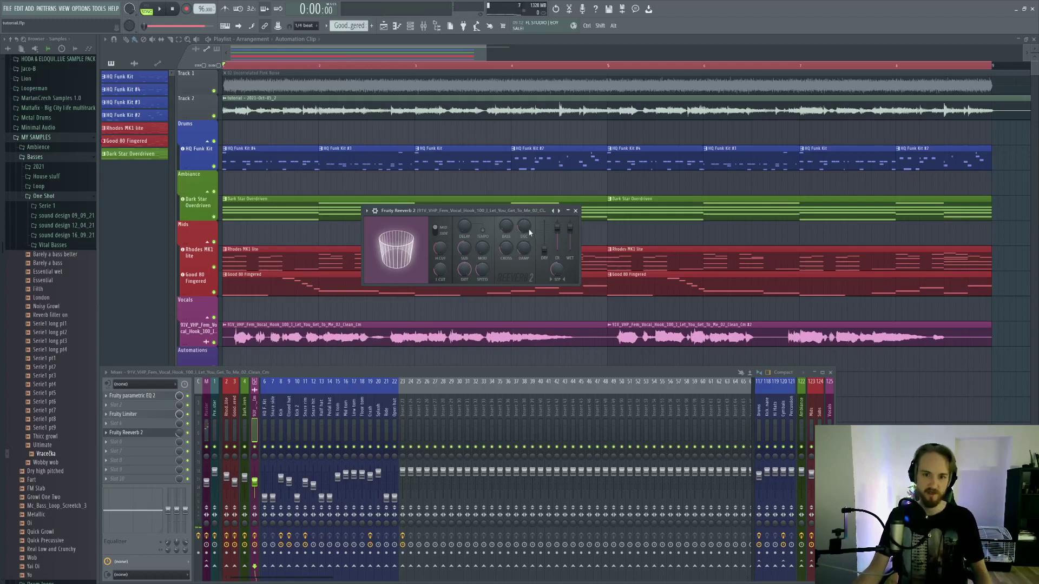
key(space)
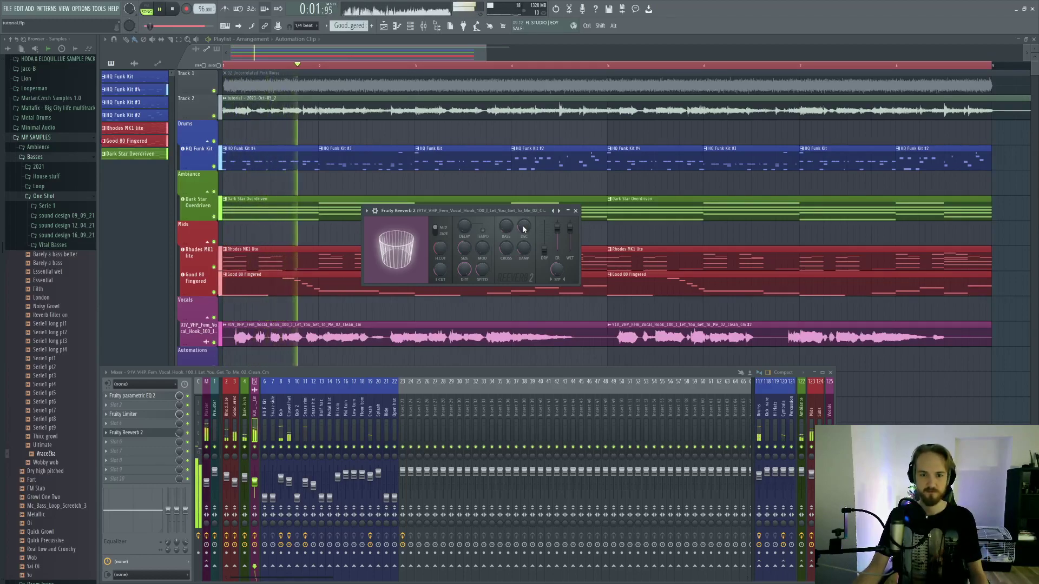
key(space)
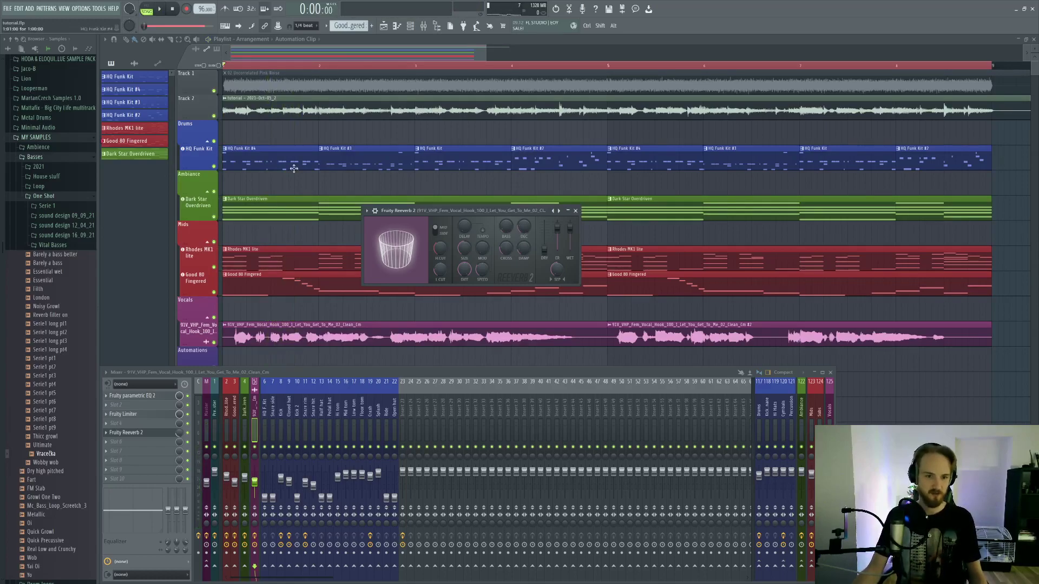
key(space)
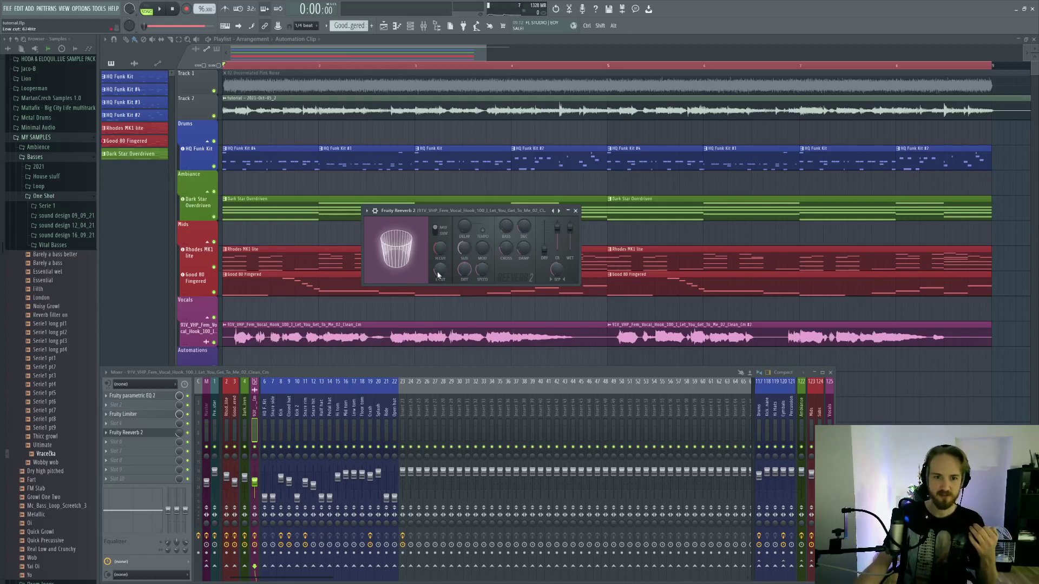
Step: Reduce the room size in Fruity Reeverb 2 and play the song to hear the change
drag(464, 247, 464, 303)
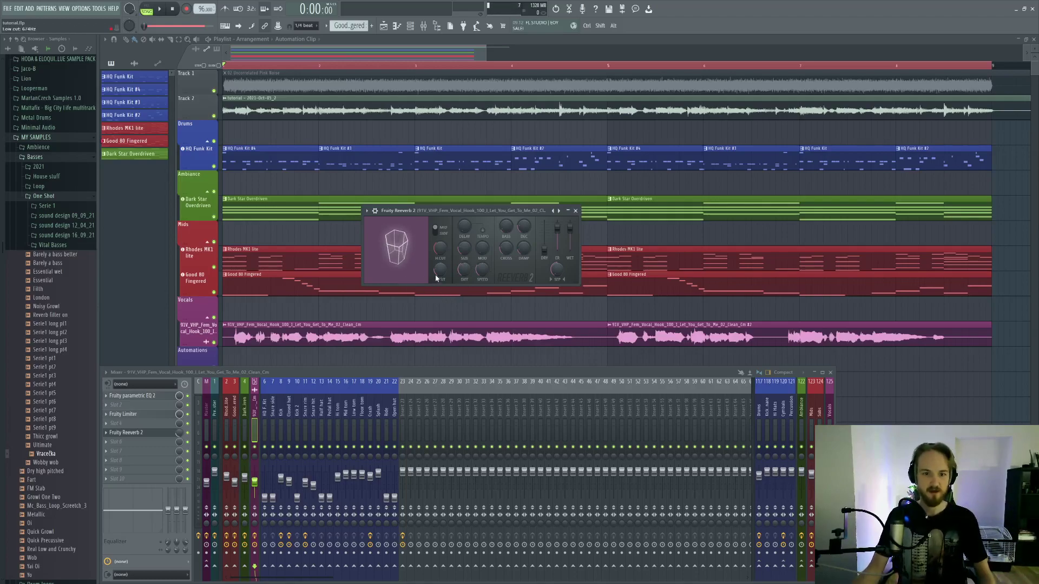
key(space)
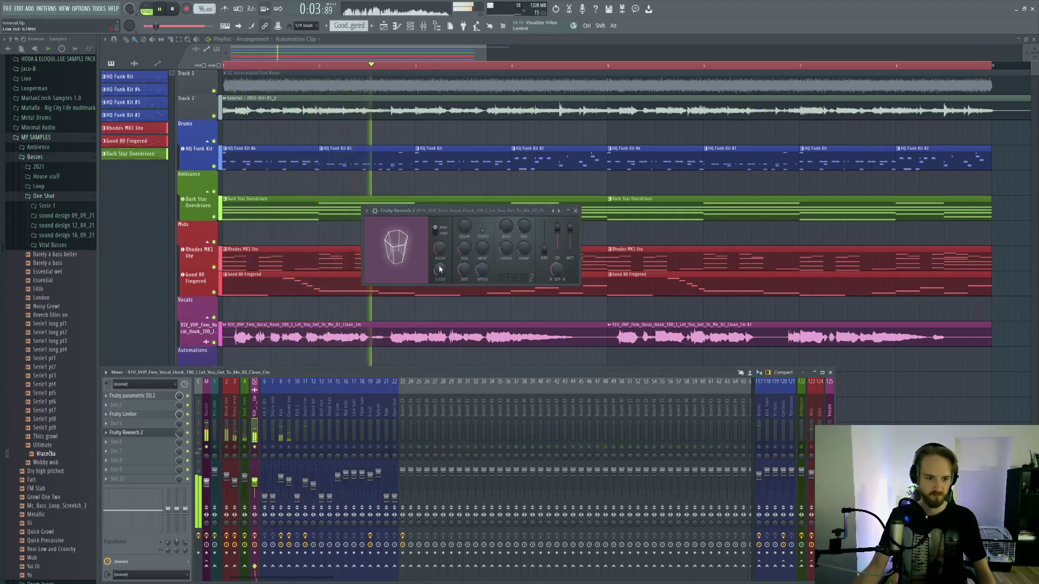
key(space)
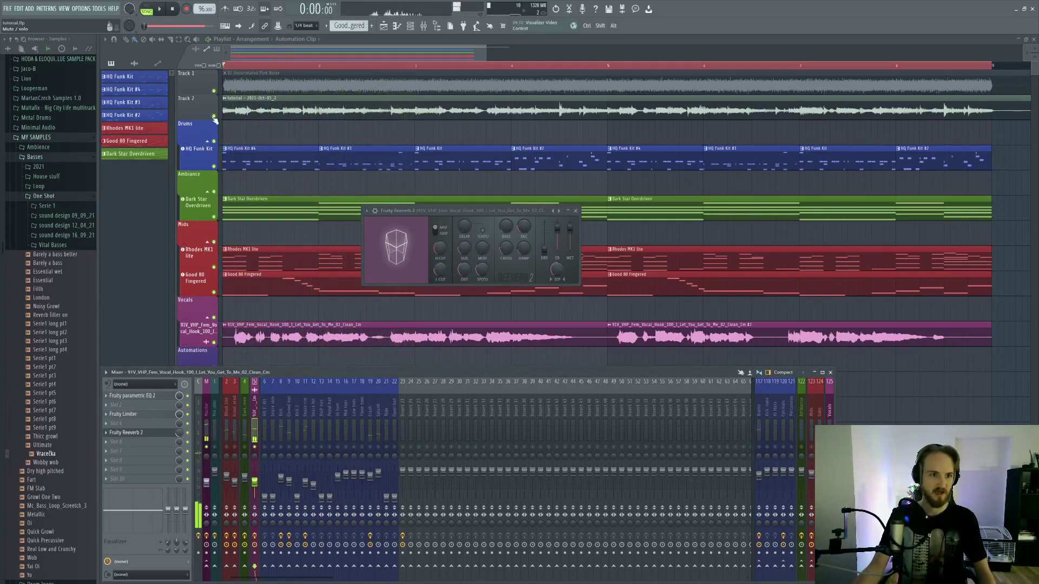
Step: Mute Track 2 in the playlist and start playback from the beginning
click(215, 117)
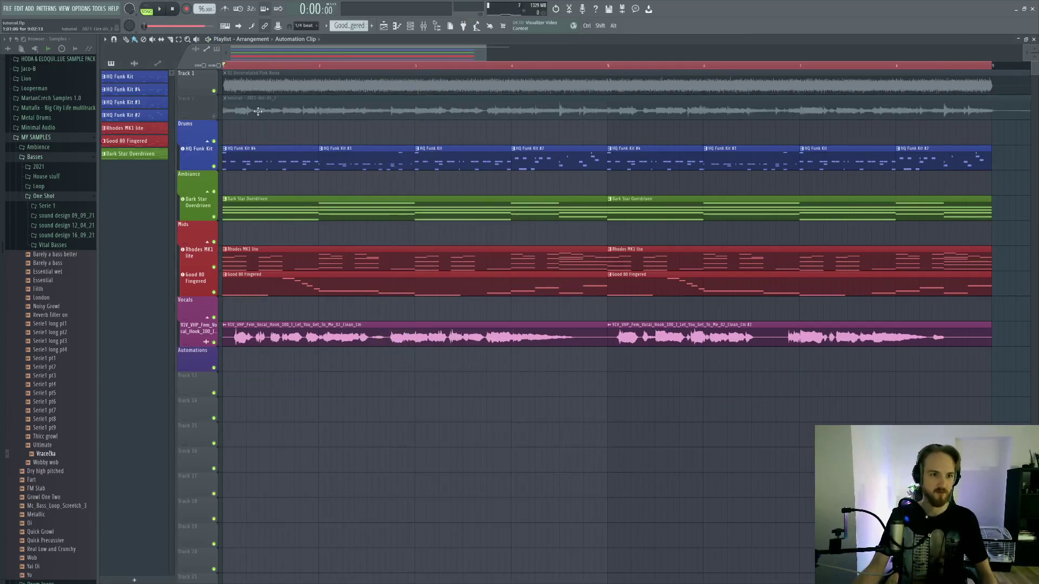
click(215, 117)
key(space)
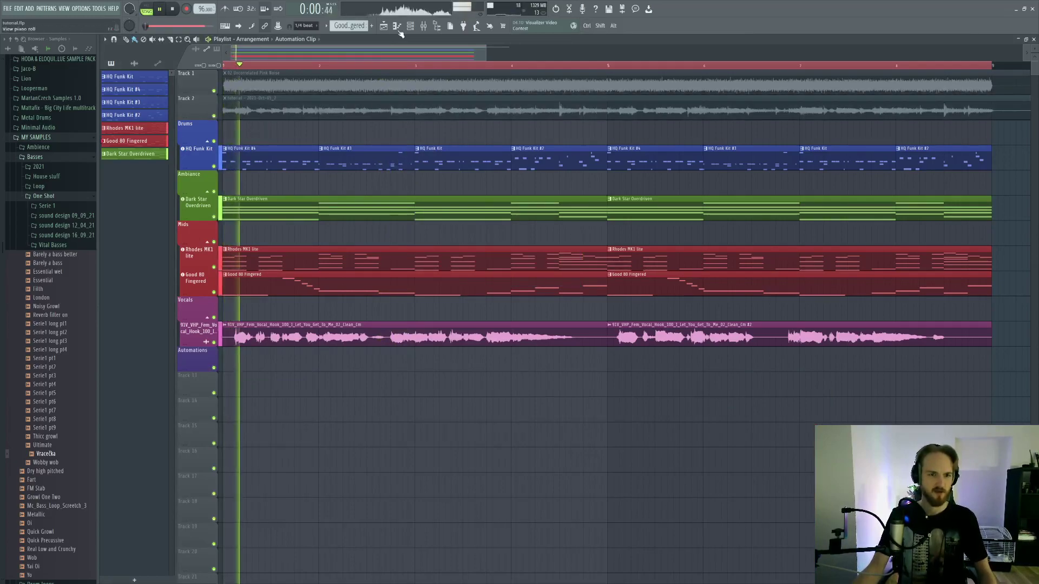
Step: Reopen the vocal's Fruity Reeverb 2, shorten its decay time slightly, and play the vocal soloed
key(F9)
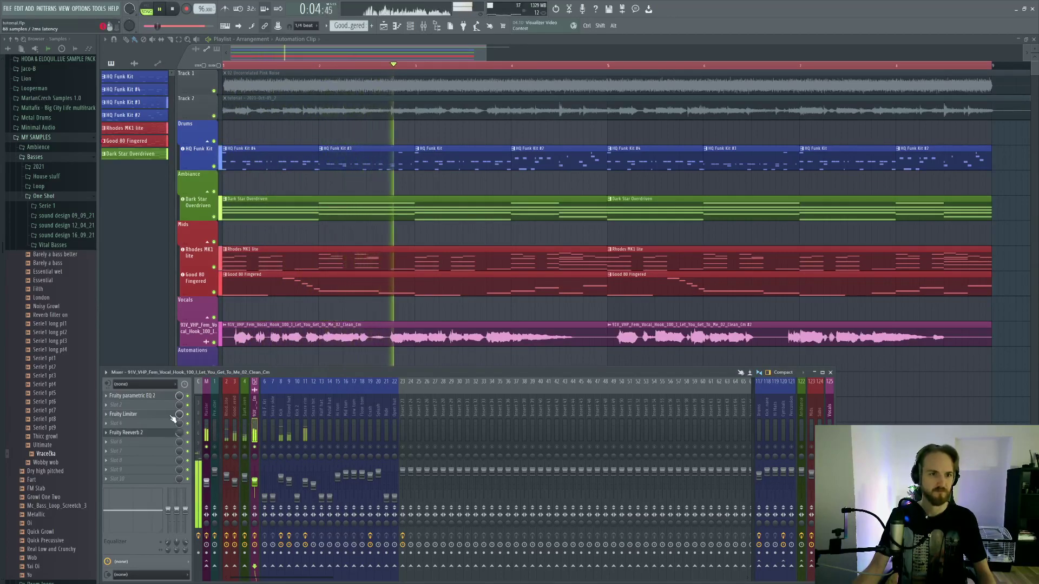
click(171, 436)
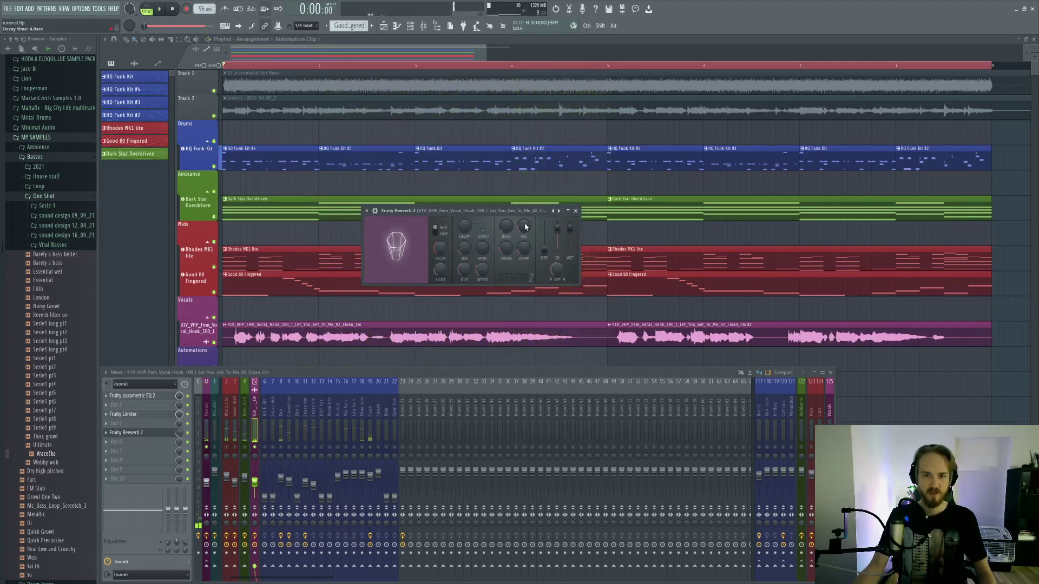
key(space)
drag(526, 225, 526, 233)
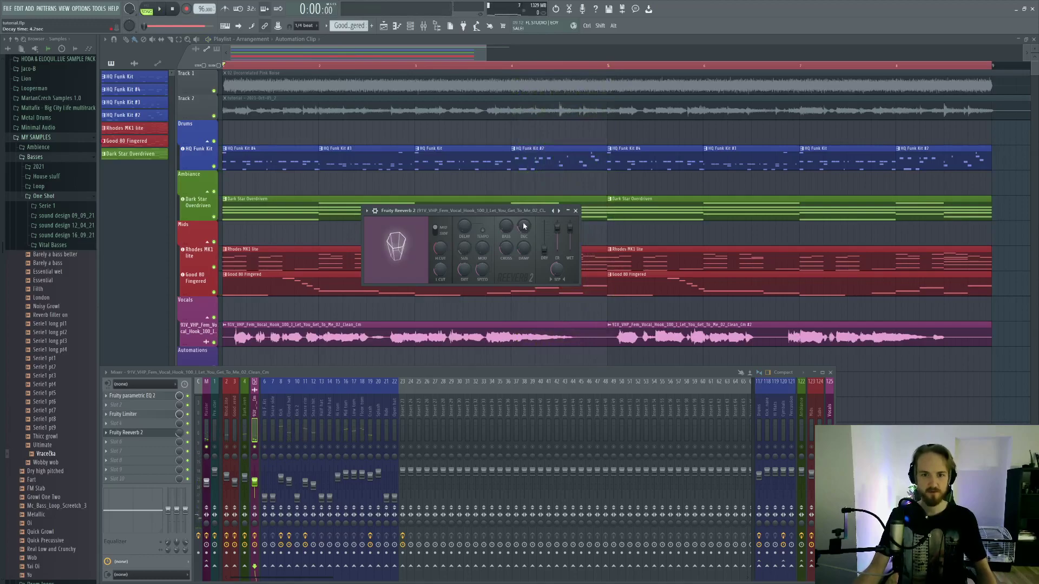
drag(498, 210, 483, 193)
key(space)
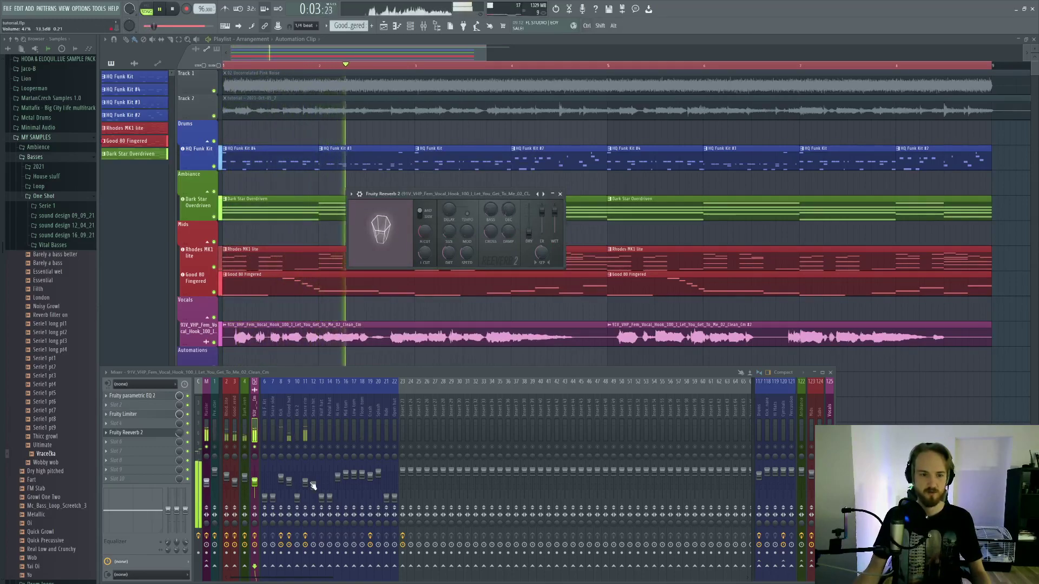
Step: Unsolo the vocal and adjust the Fruity Reeverb 2 slot's mix level to about 22% while the full arrangement plays
right_click(254, 447)
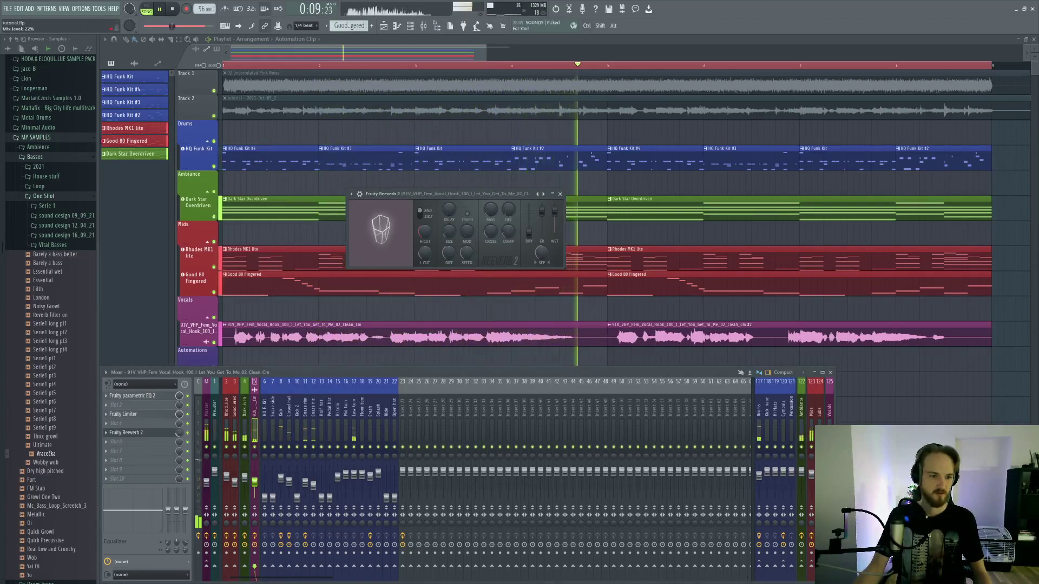
drag(179, 435, 179, 438)
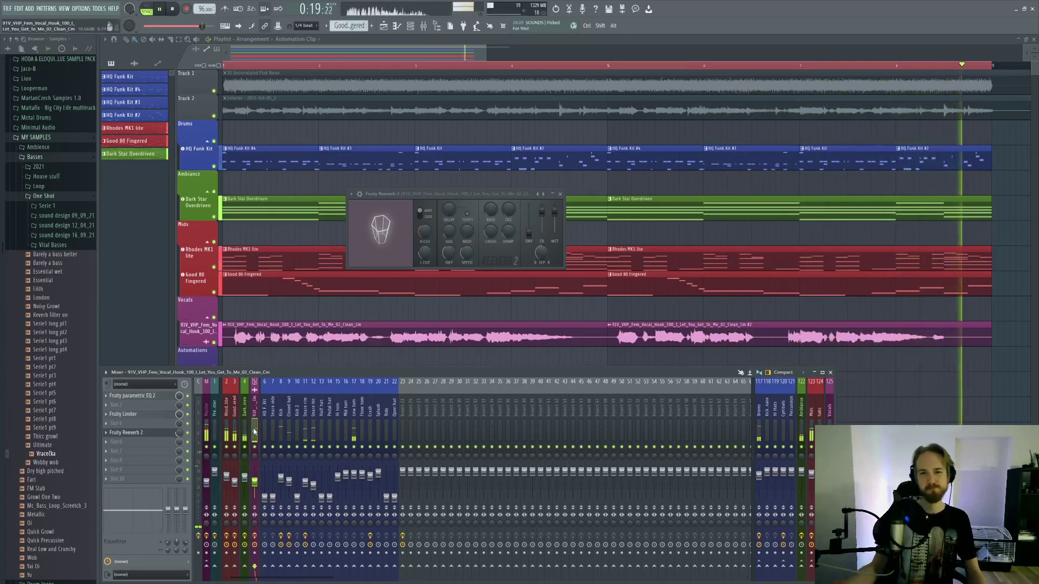
key(space)
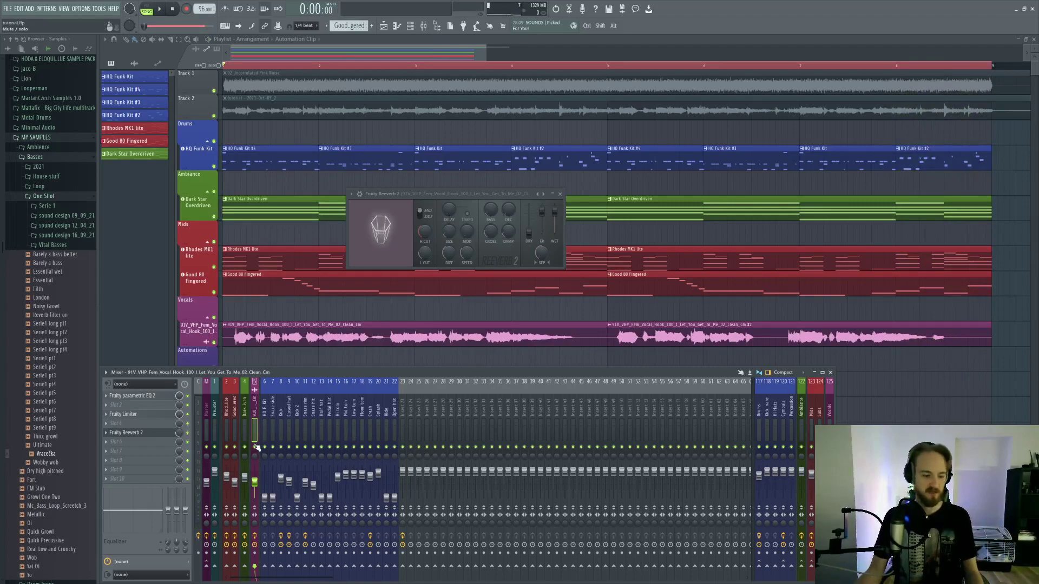
Step: Solo the vocal track and try the early reflection level at its minimum in Fruity Reeverb 2 while listening
right_click(255, 447)
key(space)
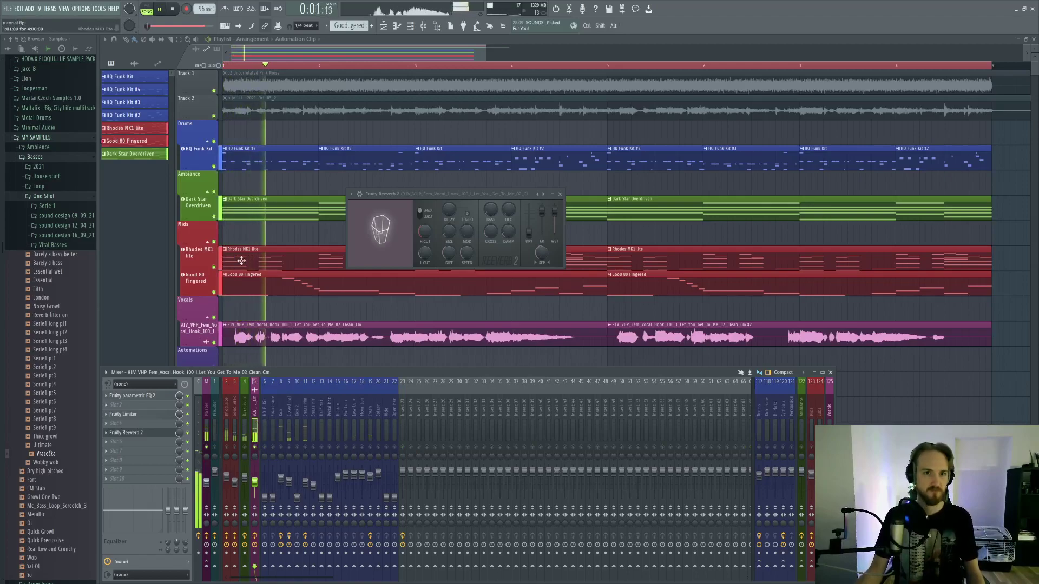
key(space)
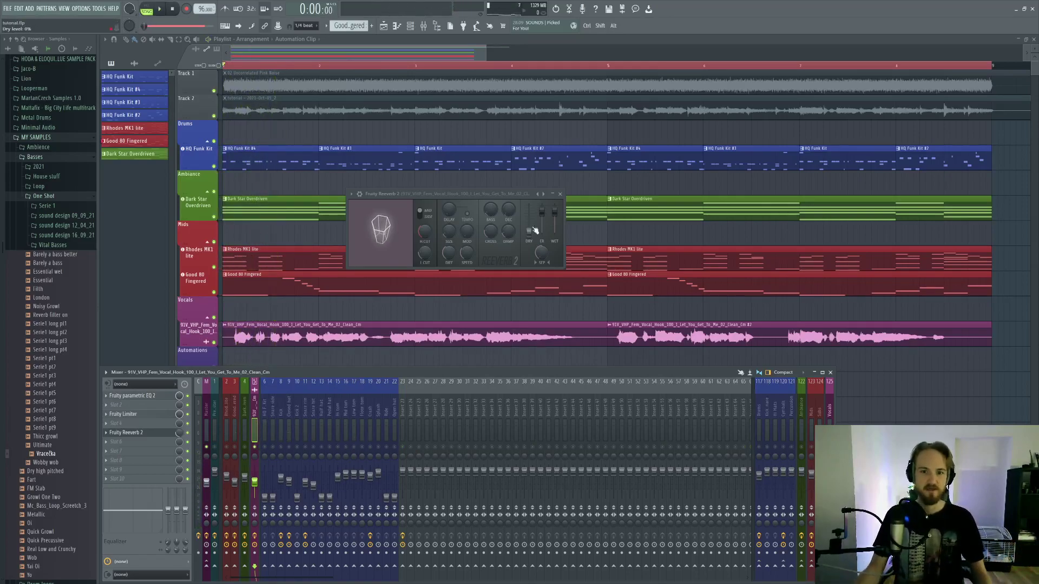
drag(542, 211, 542, 233)
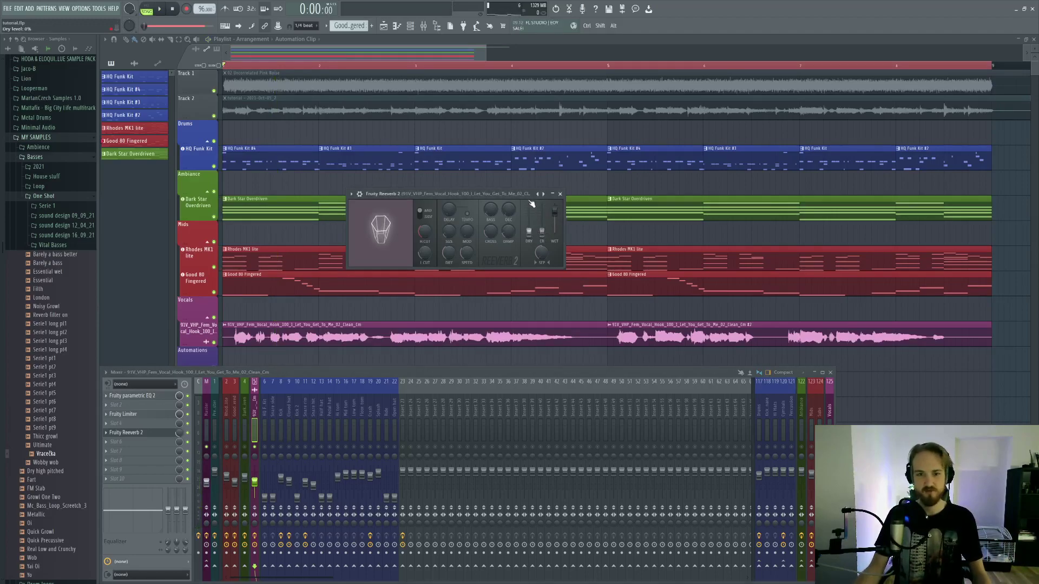
key(space)
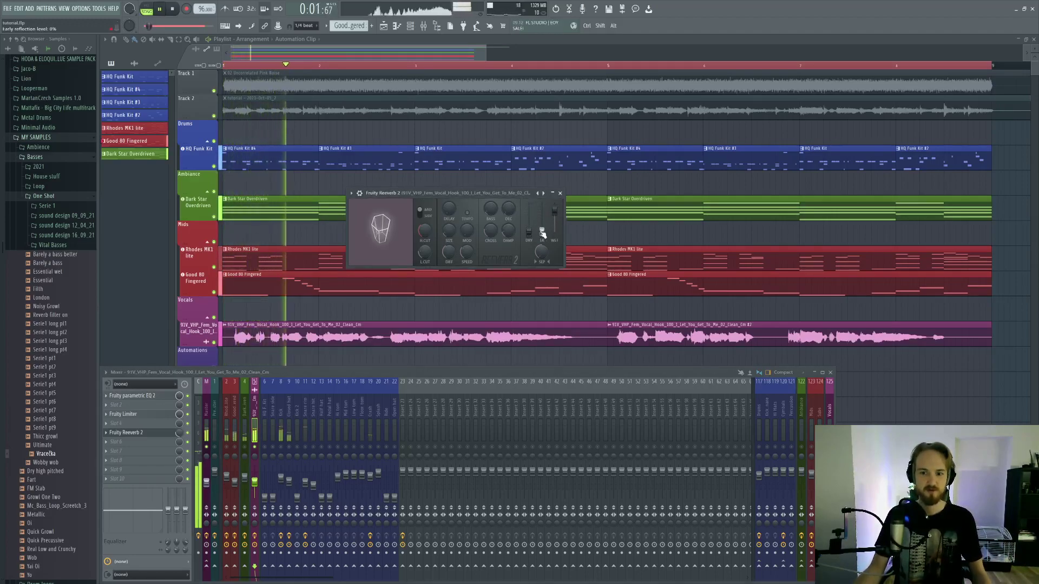
key(space)
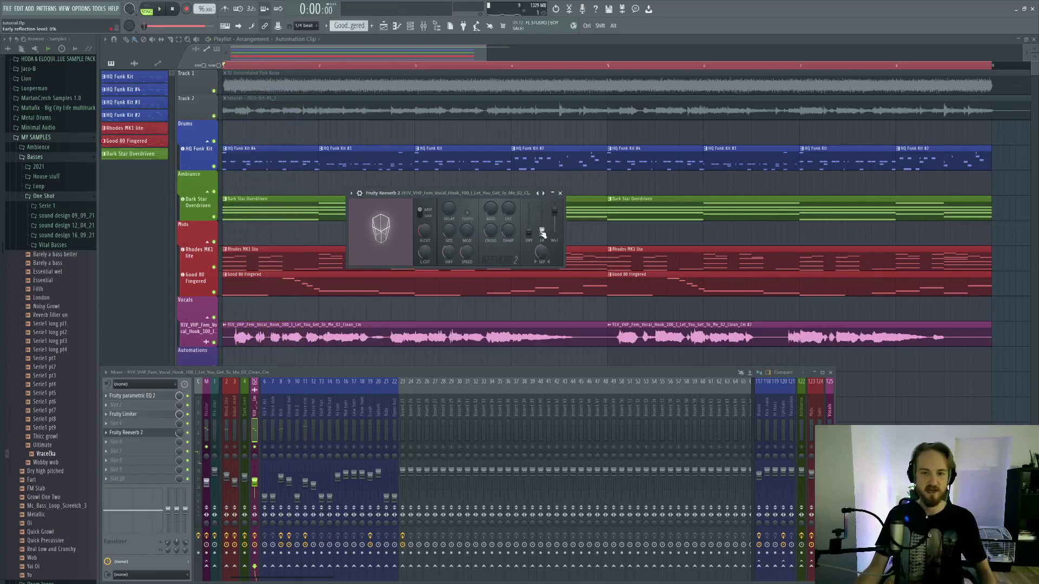
Step: Raise the early reflection level to near maximum while the vocal plays and bring it back down slightly
key(space)
drag(542, 234, 543, 205)
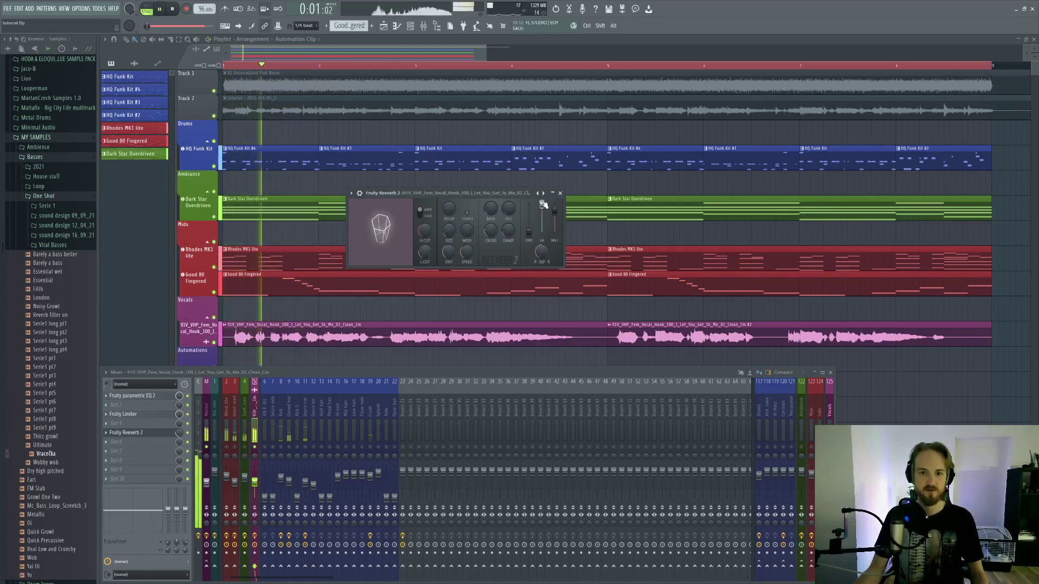
key(space)
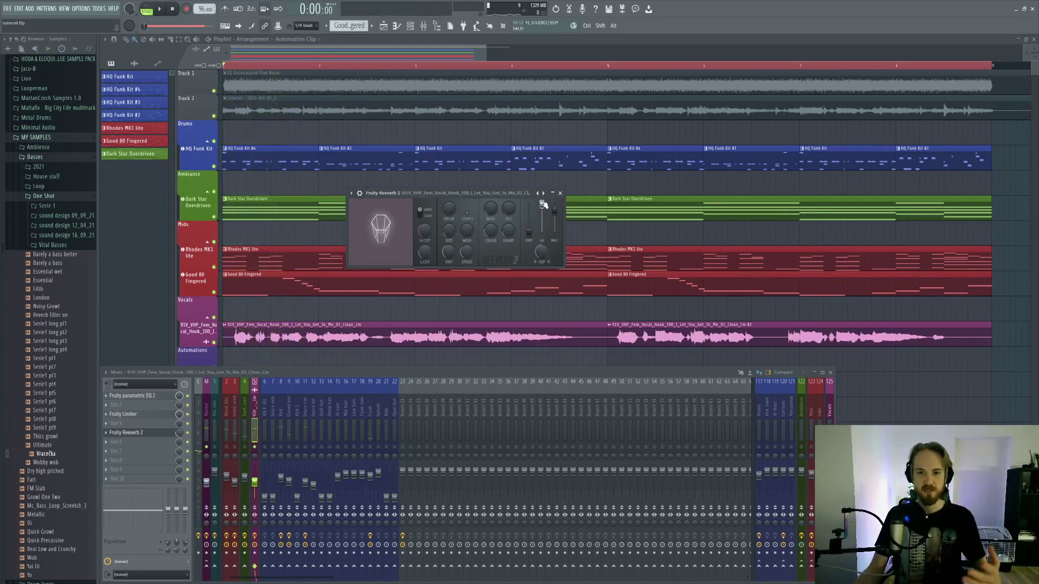
mouse_move(543, 204)
mouse_down()
mouse_move(544, 229)
mouse_move(543, 209)
mouse_up()
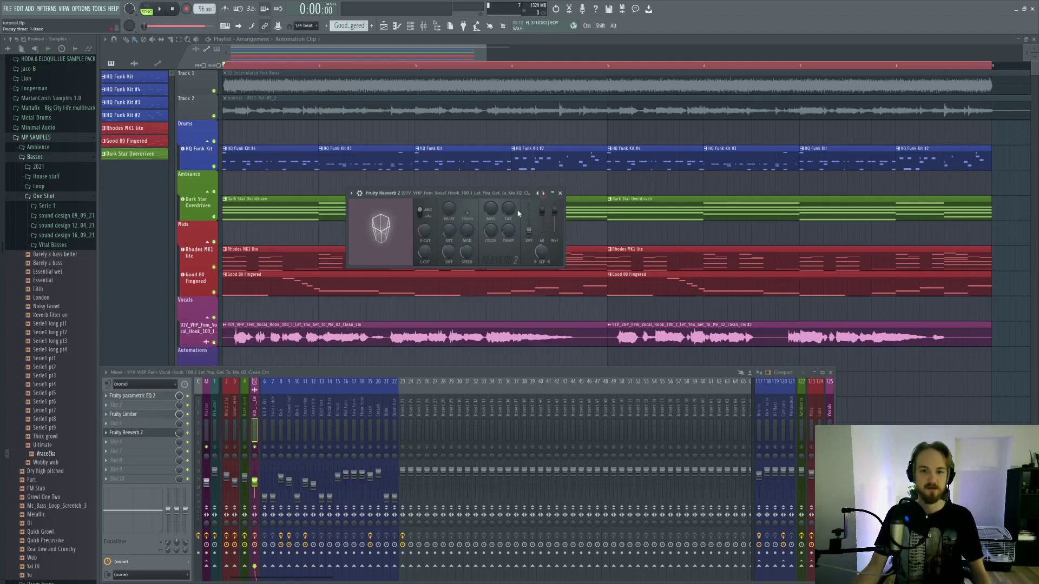
Step: Fine-tune the dry and early reflection levels in Fruity Reeverb 2 and lower the room size, checking the soloed vocal
drag(528, 234, 528, 235)
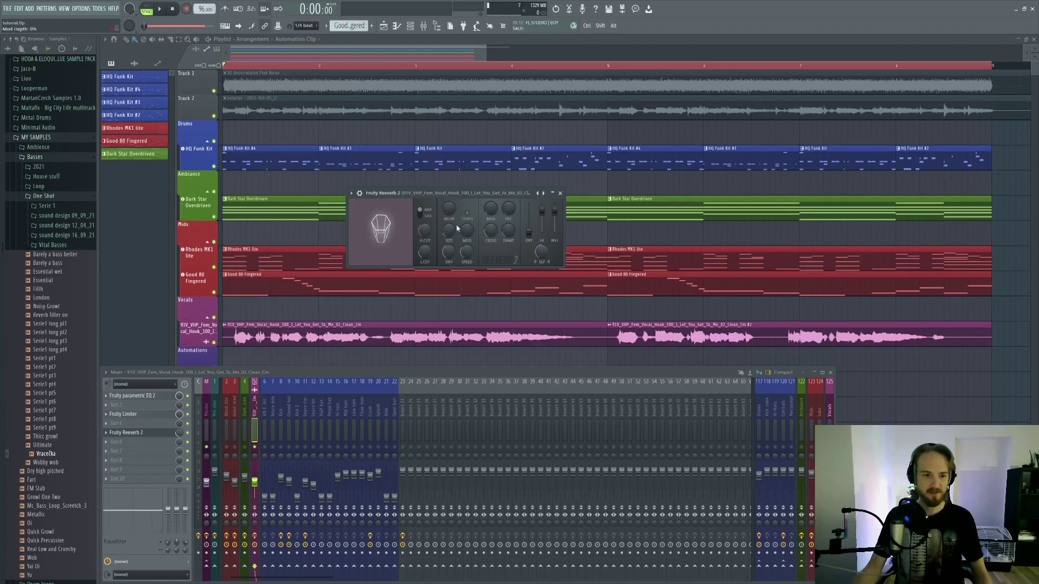
key(space)
key(space)
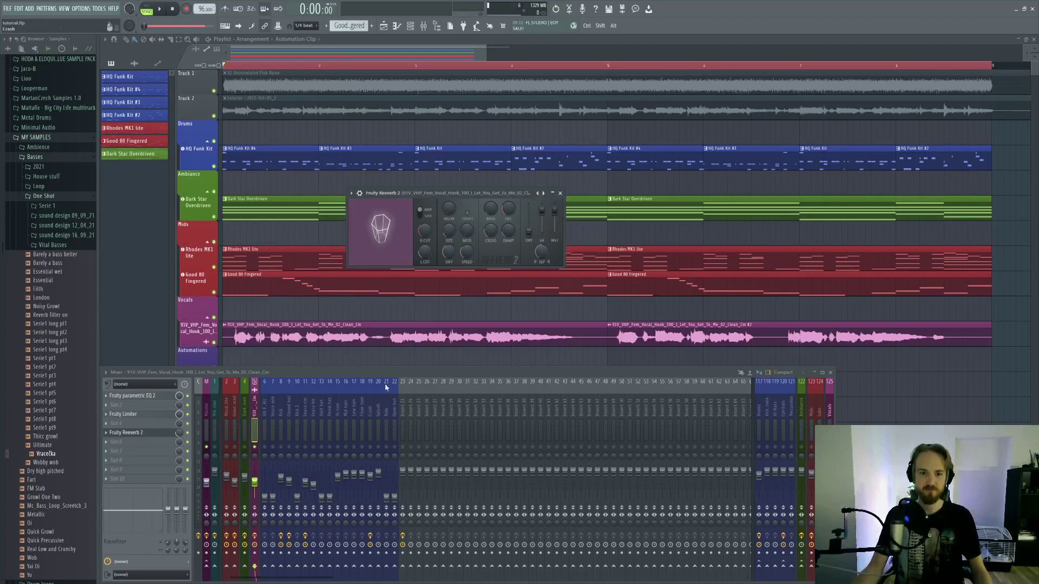
drag(541, 210, 543, 213)
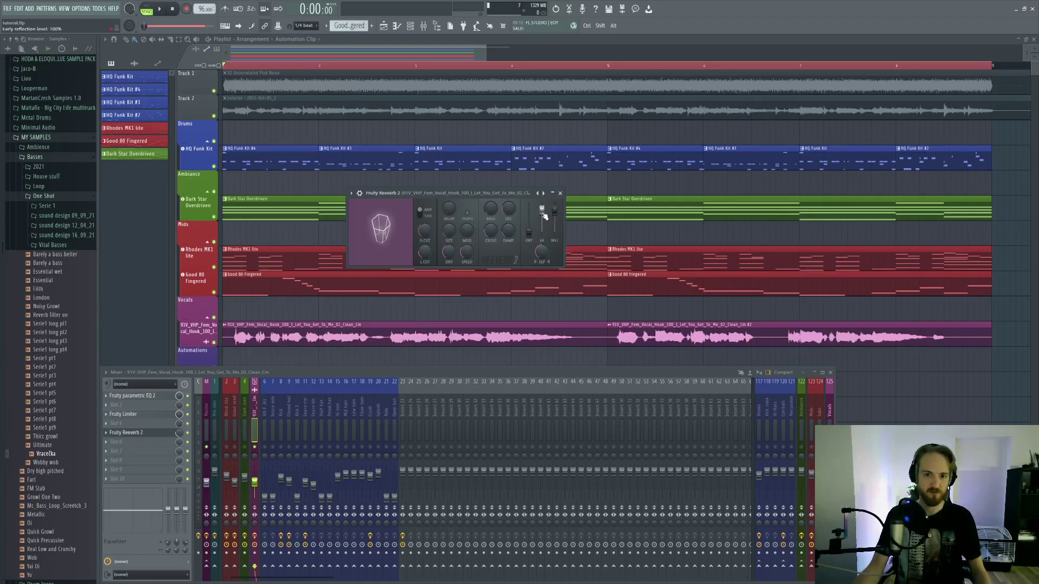
drag(448, 231, 452, 260)
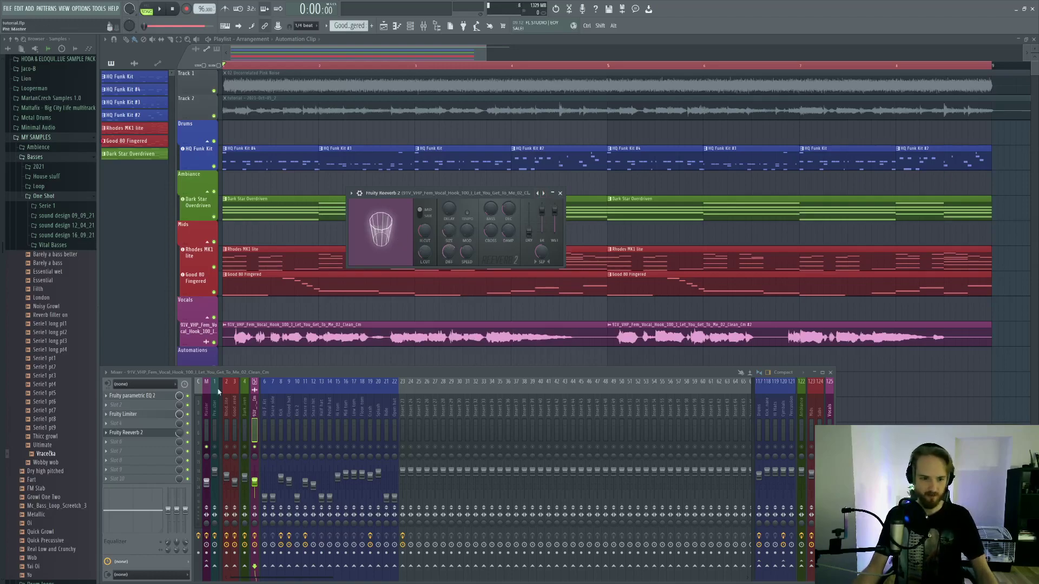
Step: Turn the Fruity Reeverb 2 slot's mix level down to 0%, close the plugin window, and listen to the soloed vocal
drag(177, 438, 177, 455)
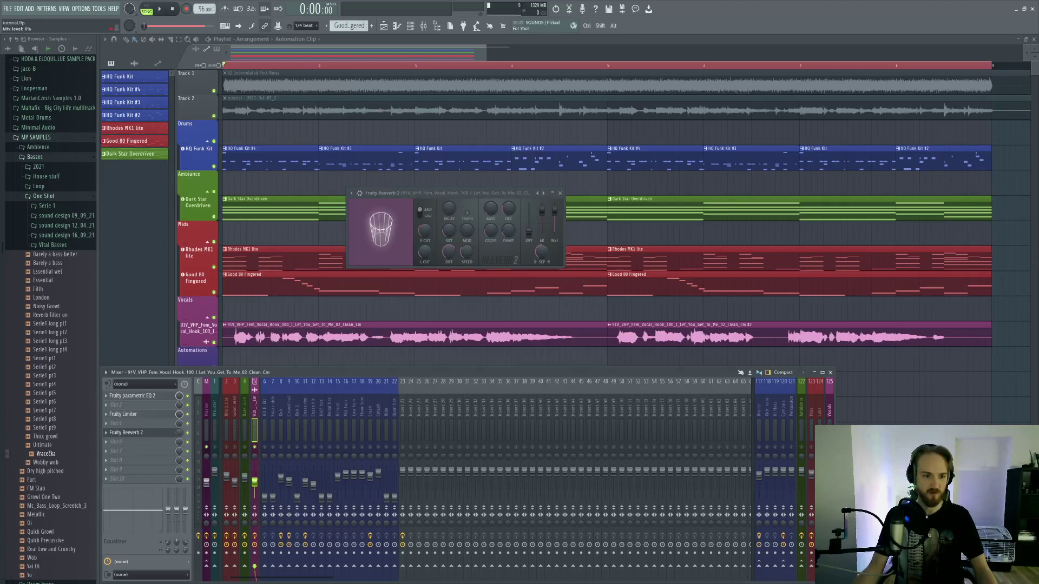
click(130, 432)
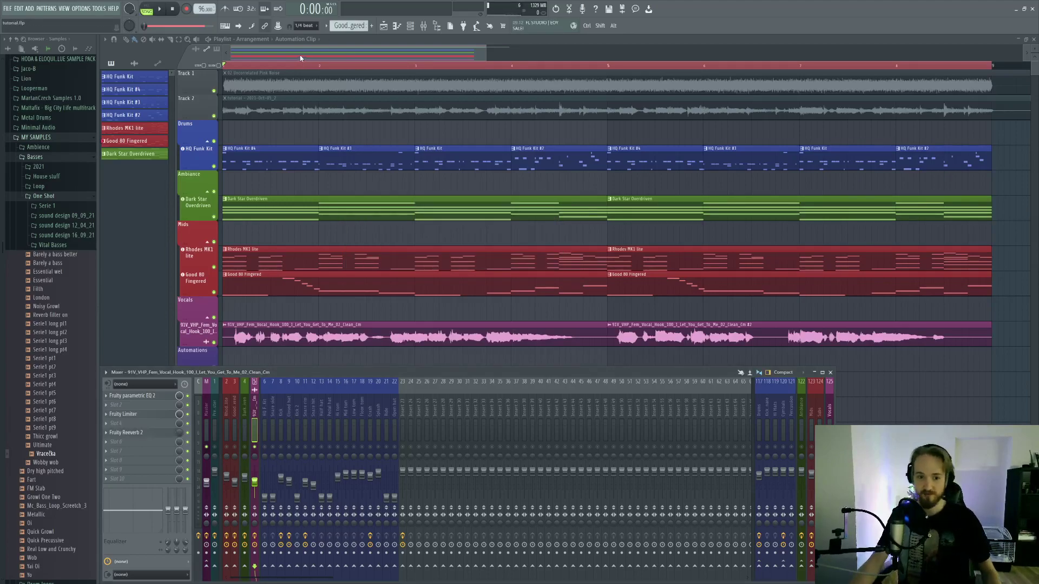
key(space)
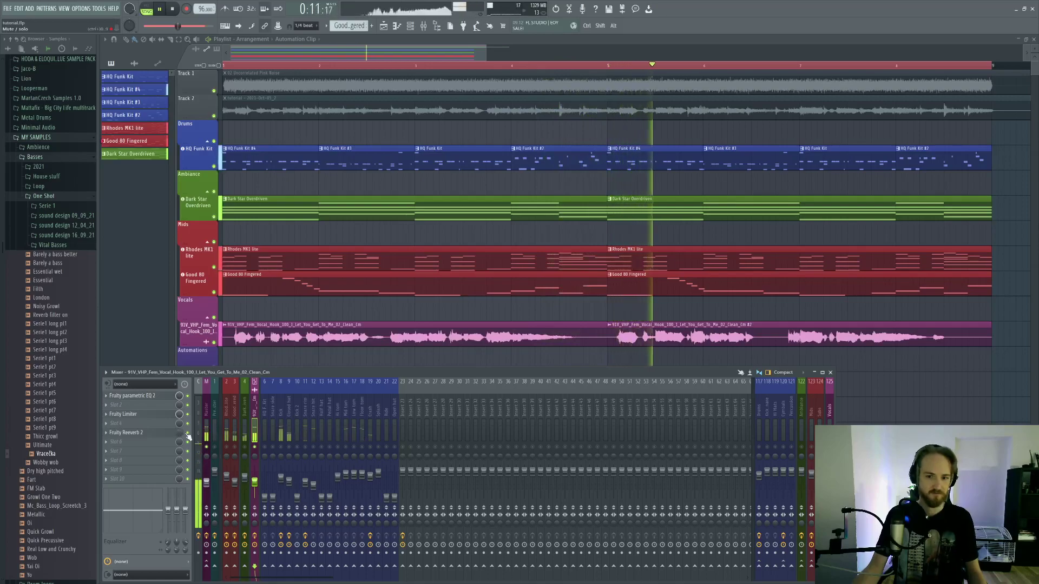
key(space)
Step: Bring the mixer back into view and listen to the vocal with the full arrangement
key(F9)
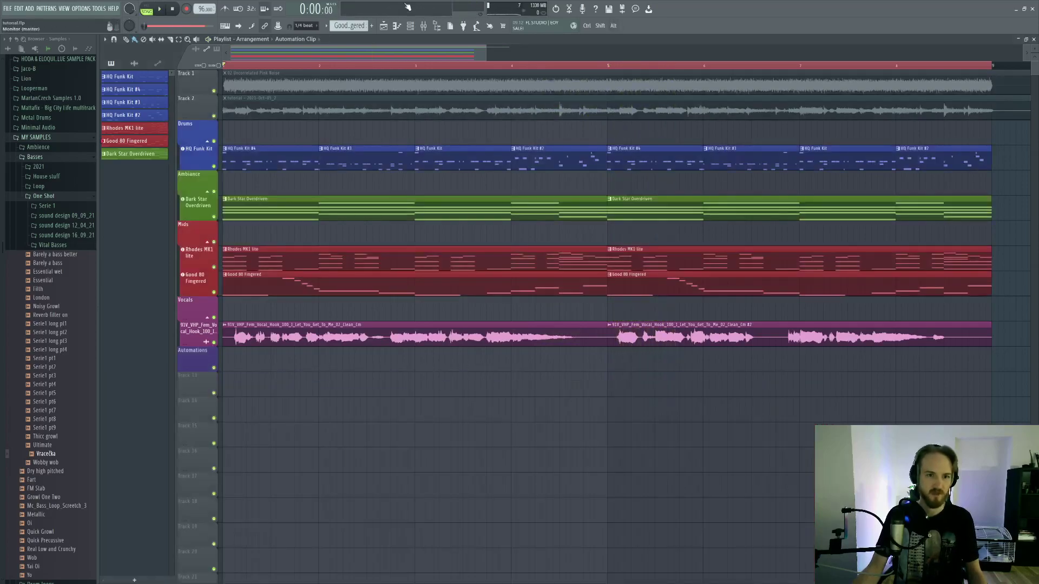
key(F9)
key(space)
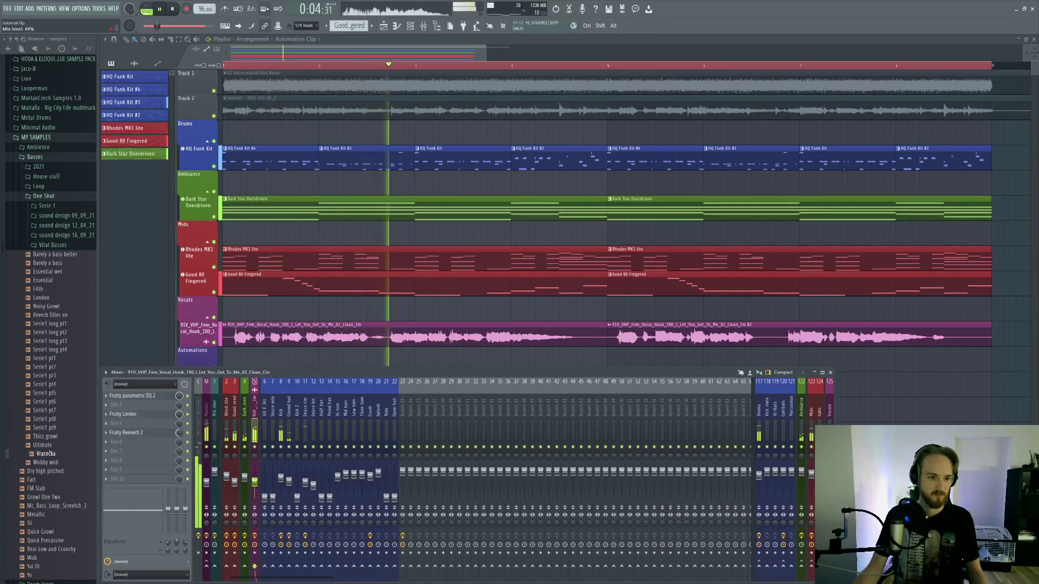
key(space)
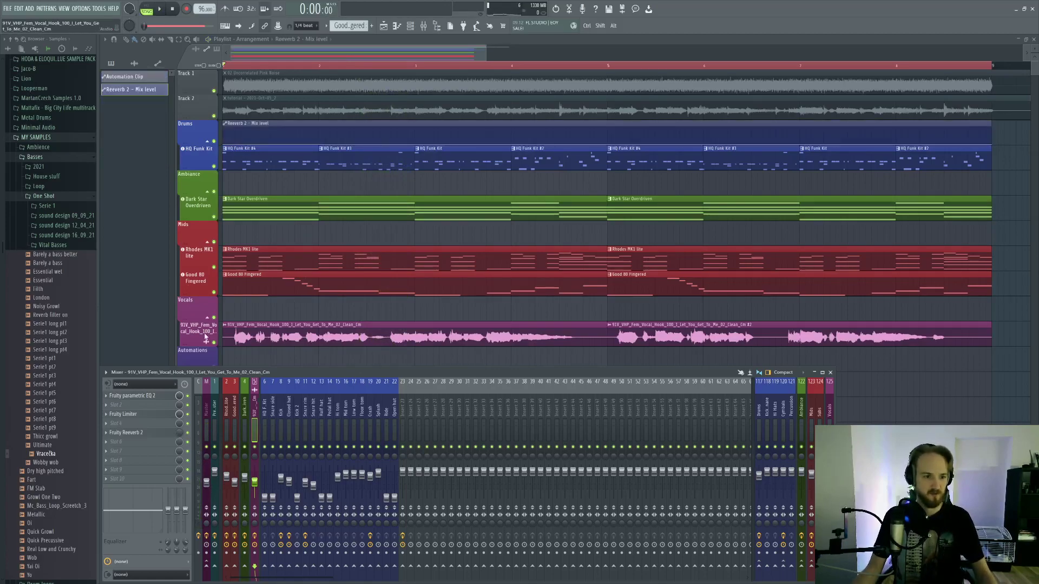
Step: Close the mixer, move the Reeverb 2 mix level automation clip beneath the vocal track, and insert a track above Automations for it
key(F9)
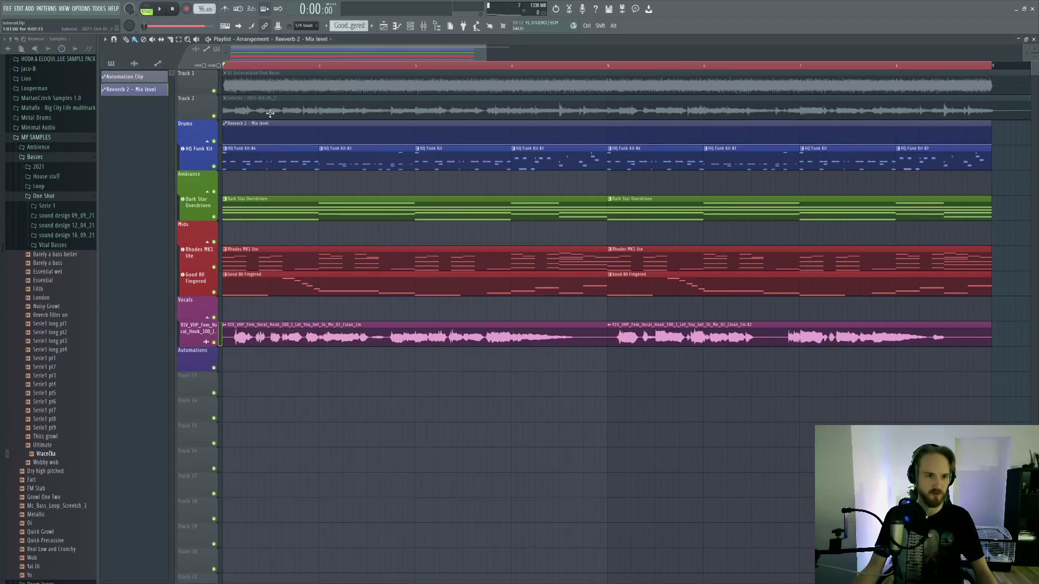
drag(271, 125, 252, 352)
click(195, 361)
key(Insert)
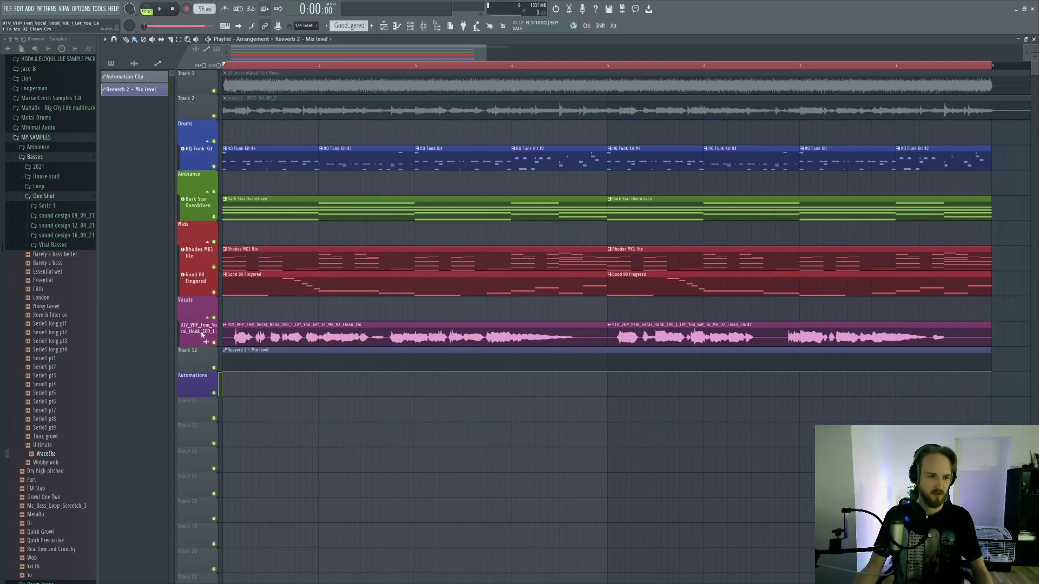
Step: Start playback and shape a short rise in the reverb mix level automation just before the vocal's second phrase, with an abrupt drop to zero
key(space)
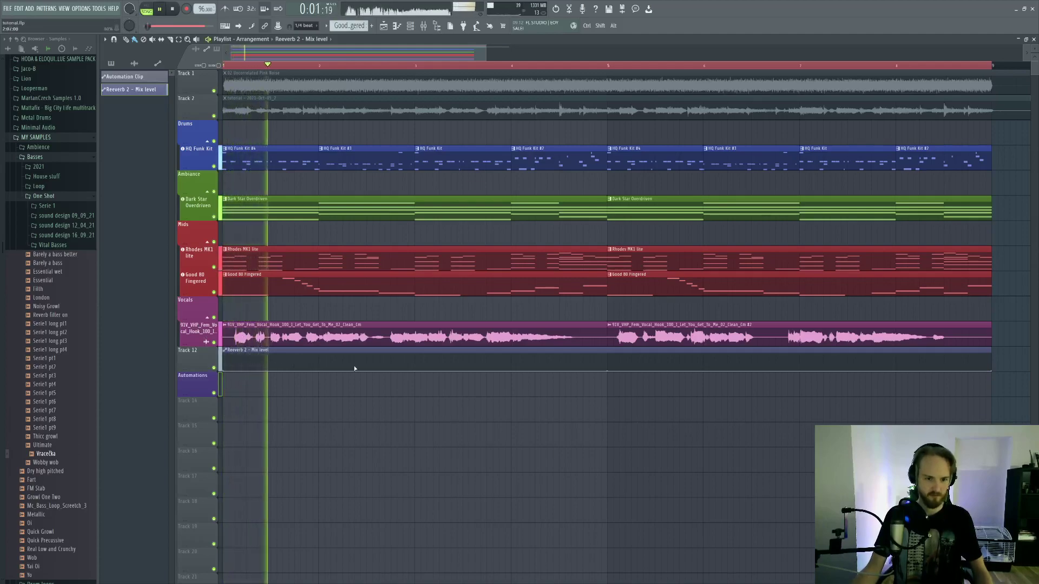
drag(368, 374, 392, 367)
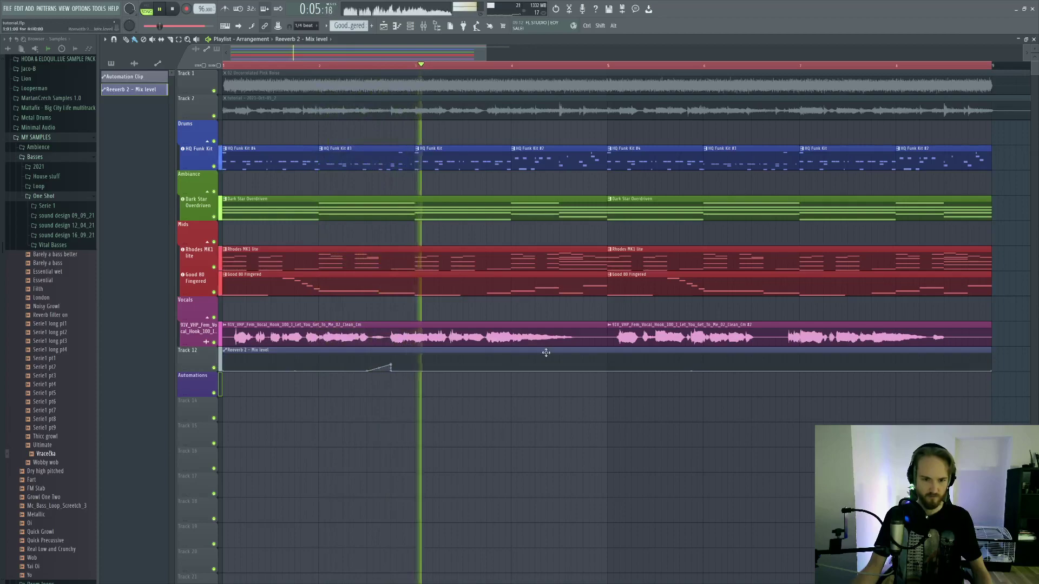
Step: Add a reverb mix level rise leading into bar 5, with a quick drop back to zero right after it
right_click(565, 371)
right_click(607, 358)
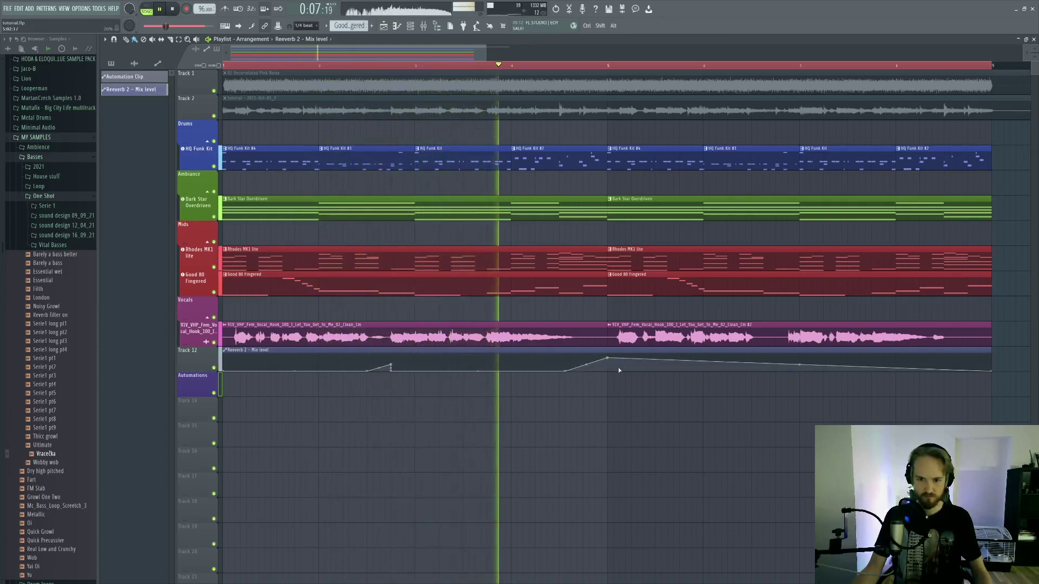
right_click(613, 371)
drag(608, 358, 542, 371)
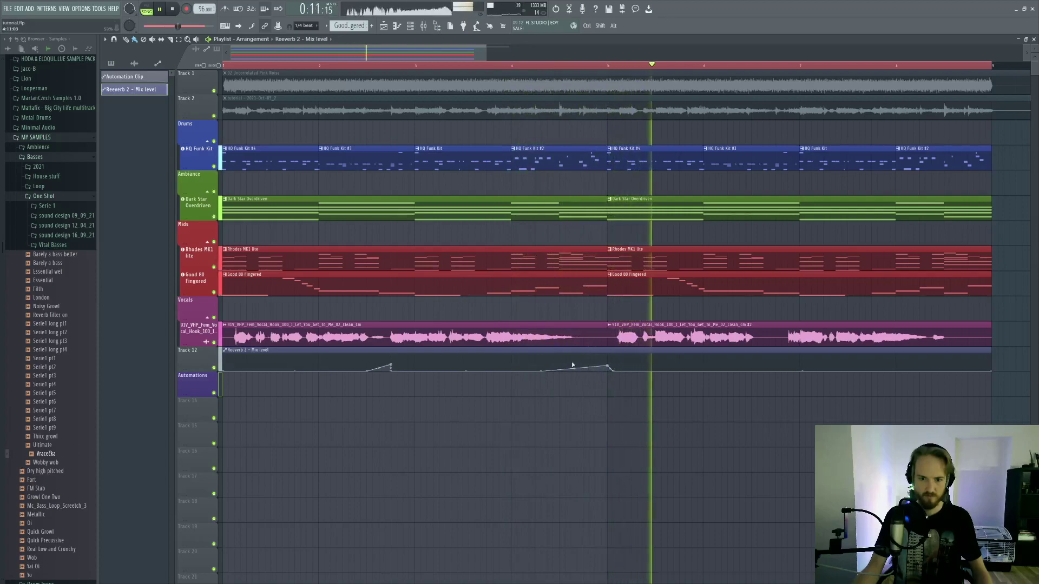
Step: Start the bar 5 ramp earlier and move its peak higher and slightly past bar 5, checking it in playback
key(space)
drag(542, 373, 528, 378)
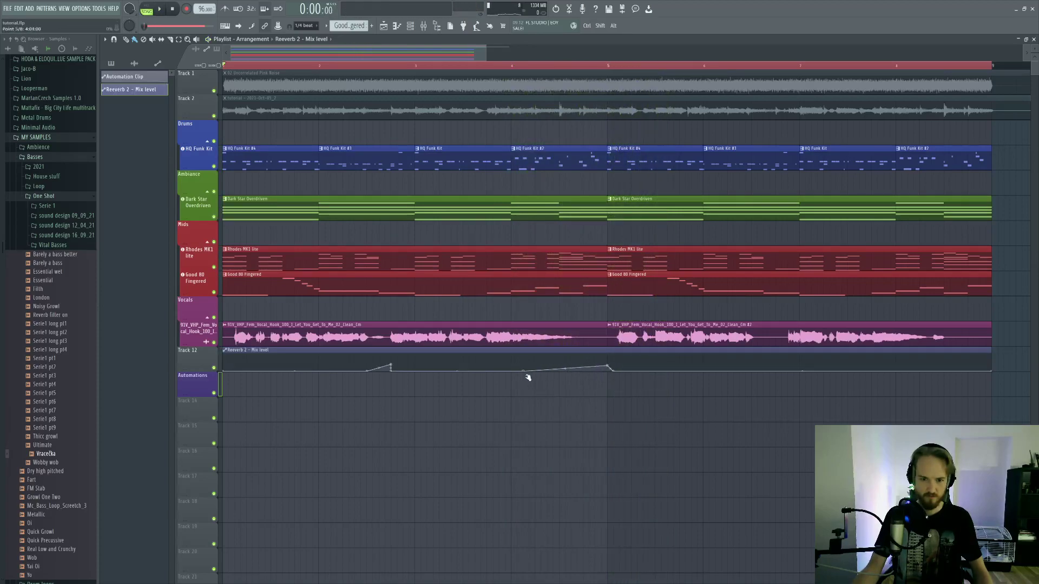
click(522, 66)
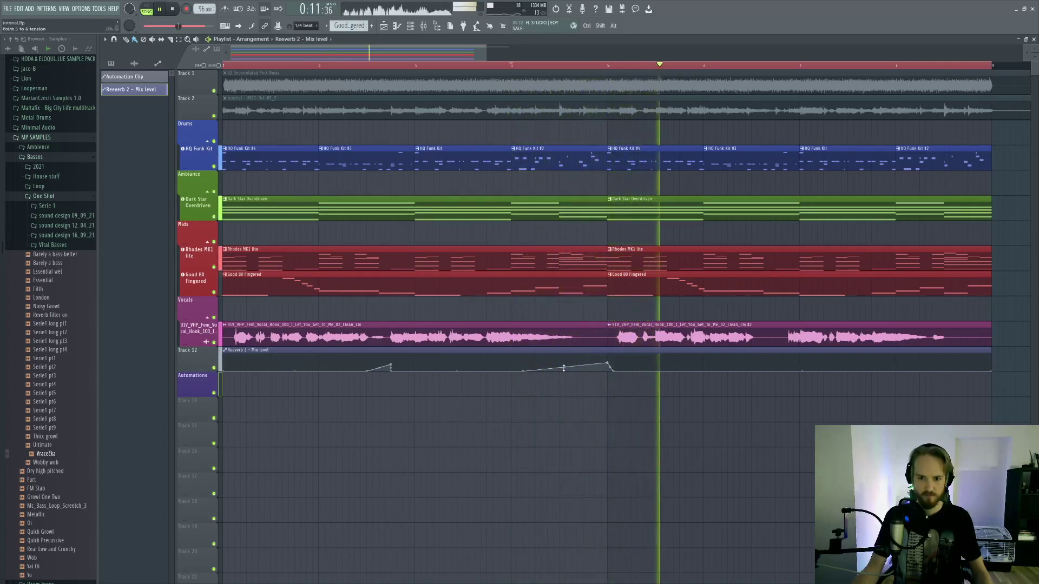
drag(565, 368, 565, 363)
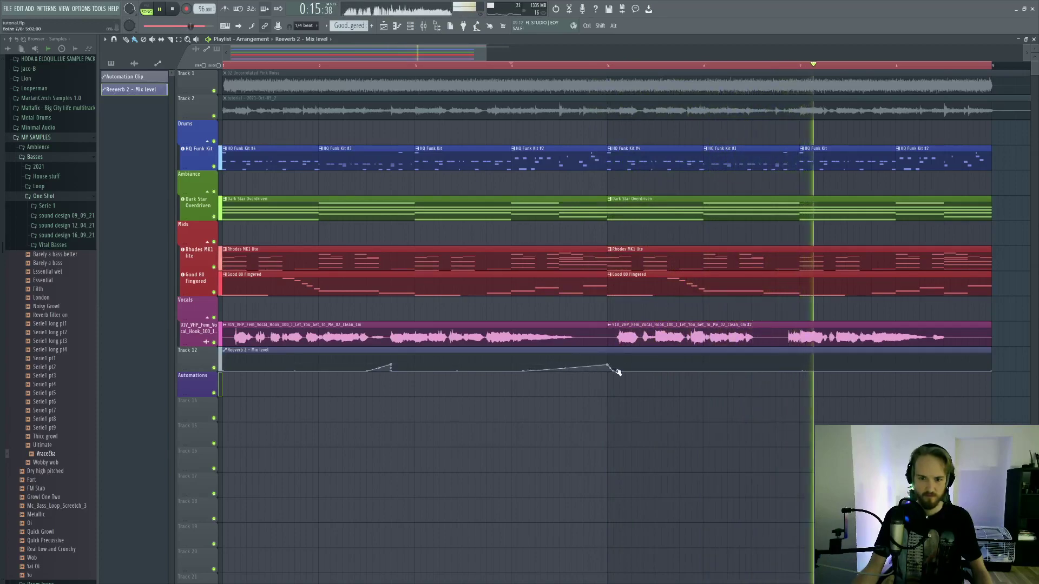
drag(607, 364, 619, 355)
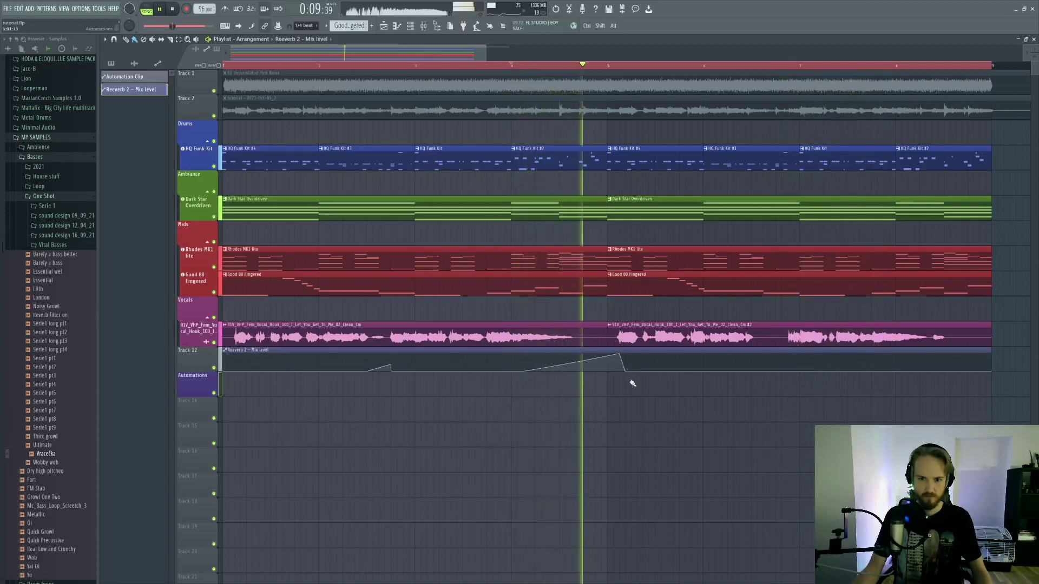
Step: Stop playback and delete the automation points that form the reverb rise around bar 5
key(space)
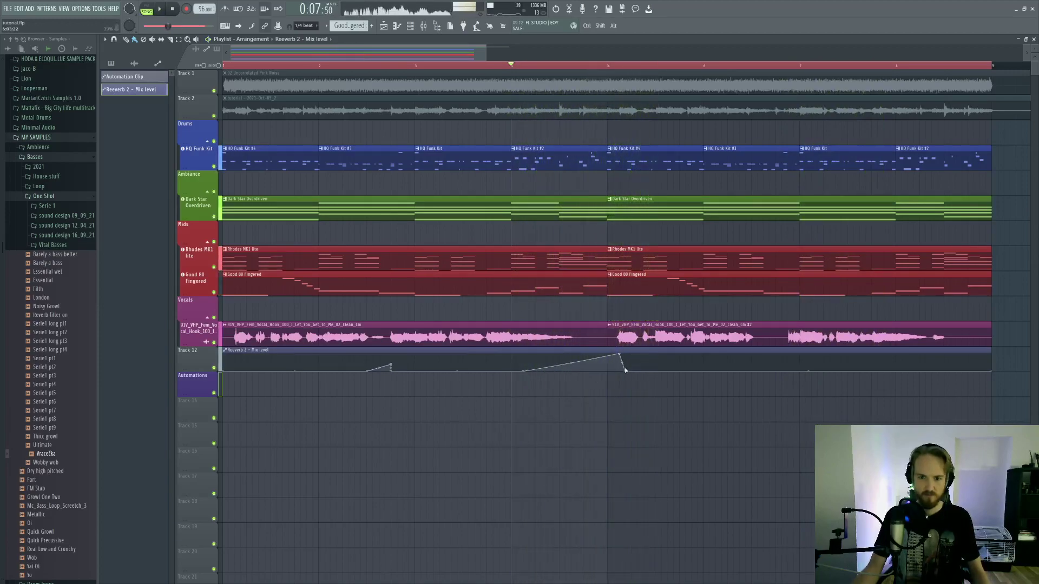
right_click(626, 372)
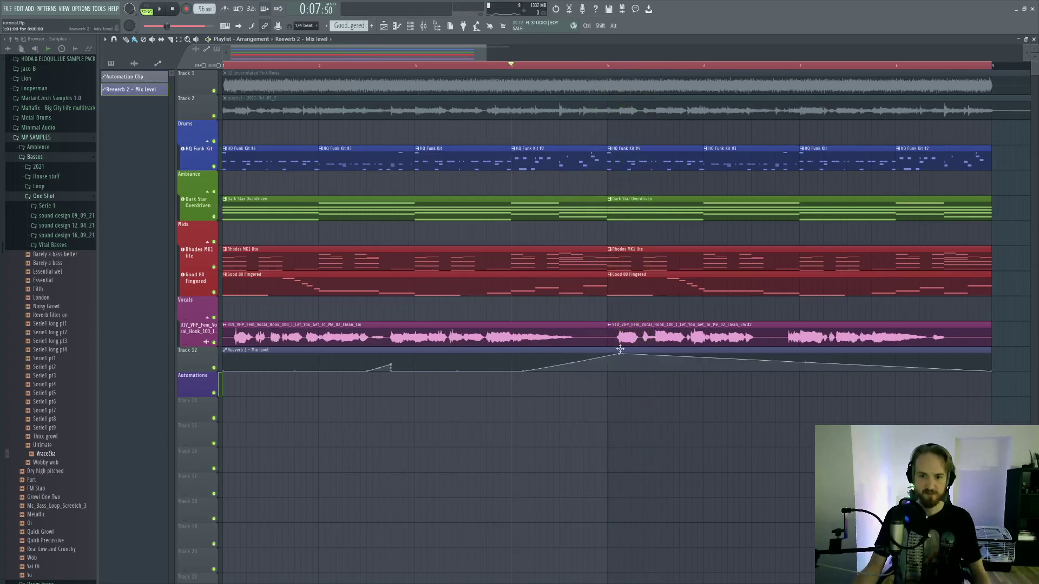
right_click(631, 368)
key(space)
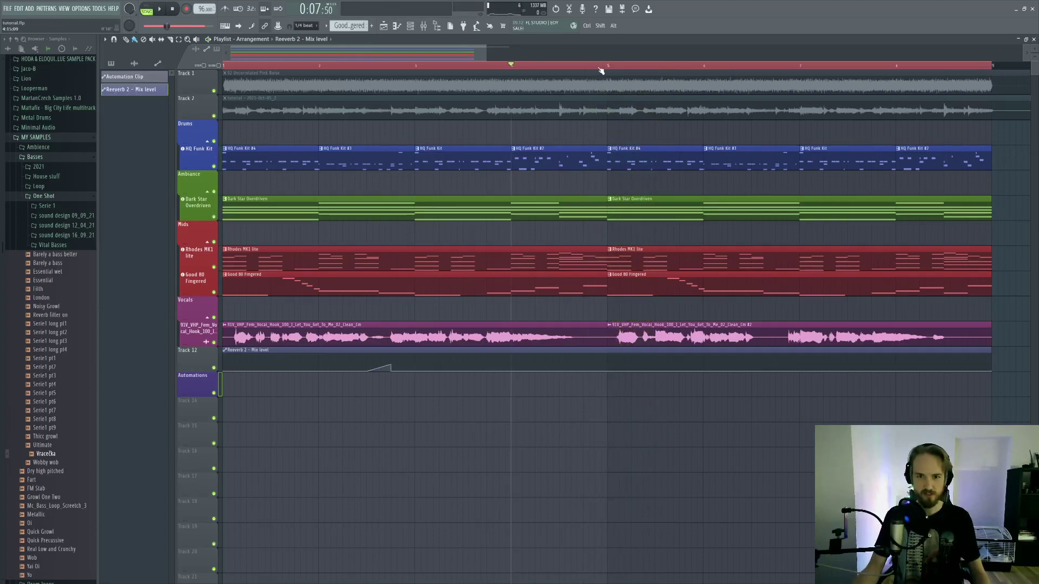
Step: Place the playhead at bar 5 and open the second vocal clip's sample in Edison
click(610, 67)
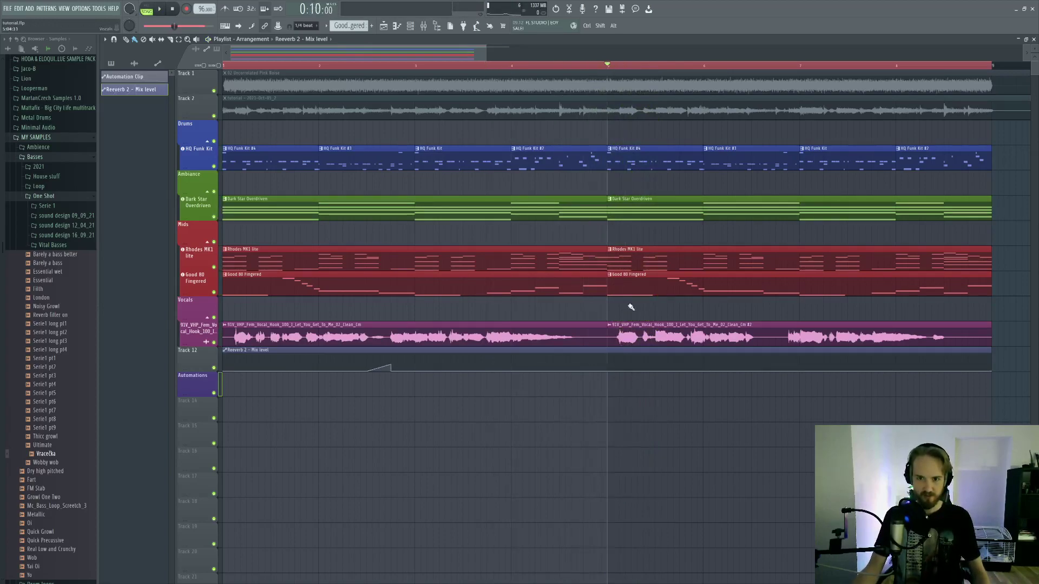
double_click(628, 333)
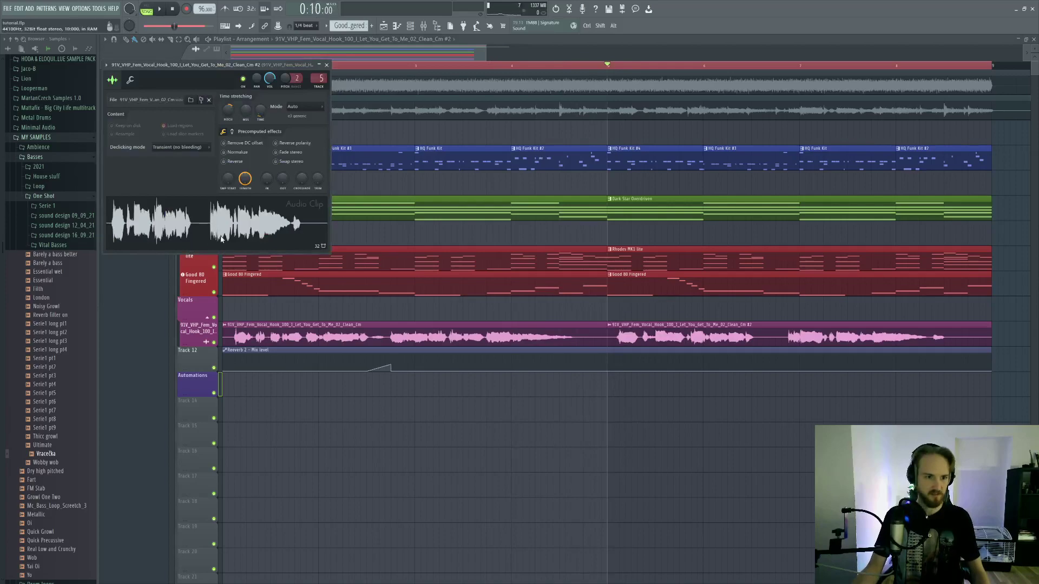
click(236, 227)
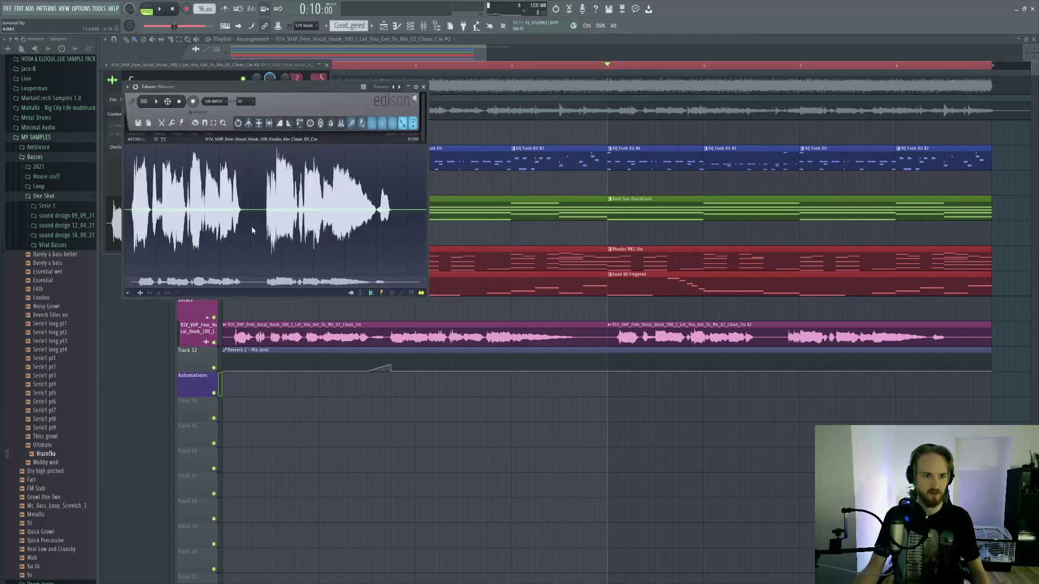
Step: Preview the vocal sample in Edison around the start of its second phrase
key(space)
scroll(269, 226, up, 3)
key(space)
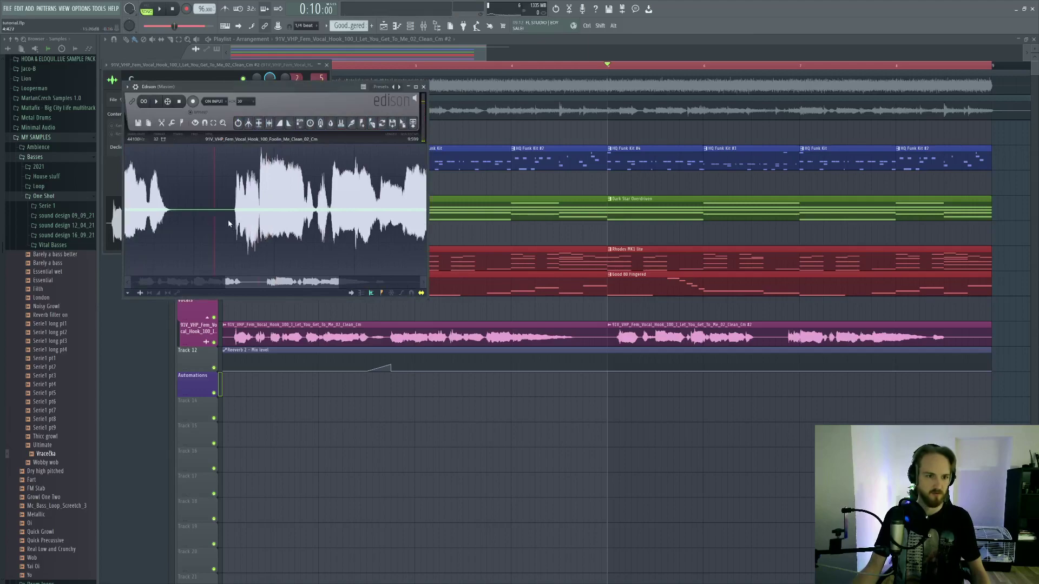
click(230, 220)
key(space)
key(space)
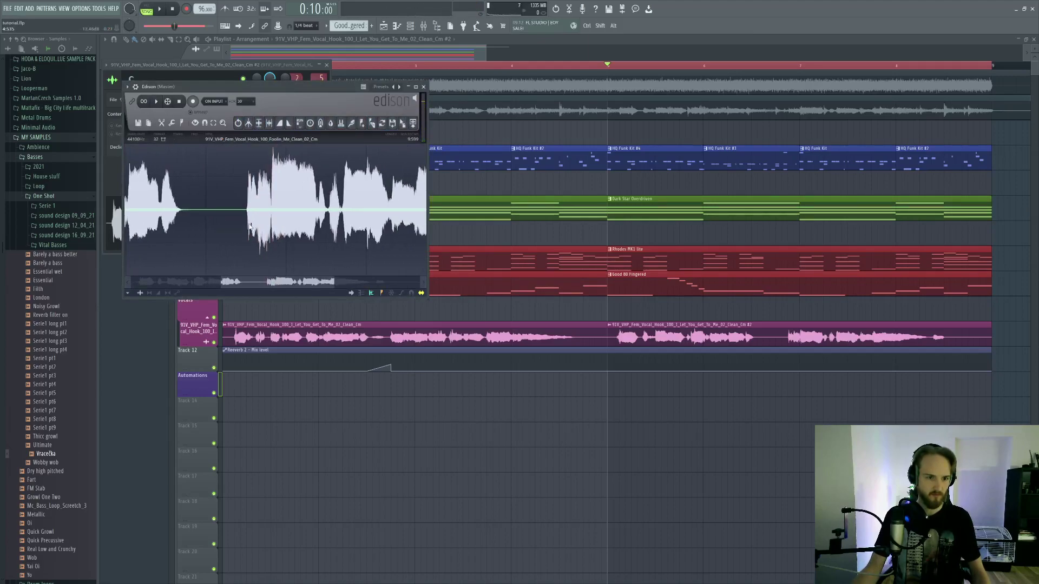
Step: Select the opening part of the vocal's first word and trim the sample to that selection
scroll(242, 226, down, 3)
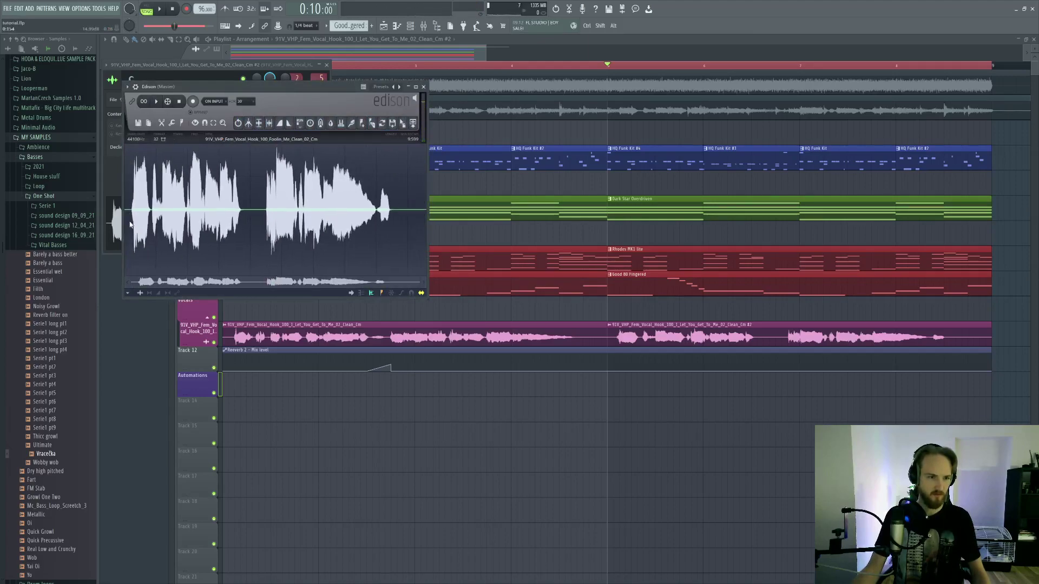
key(space)
scroll(140, 220, up, 3)
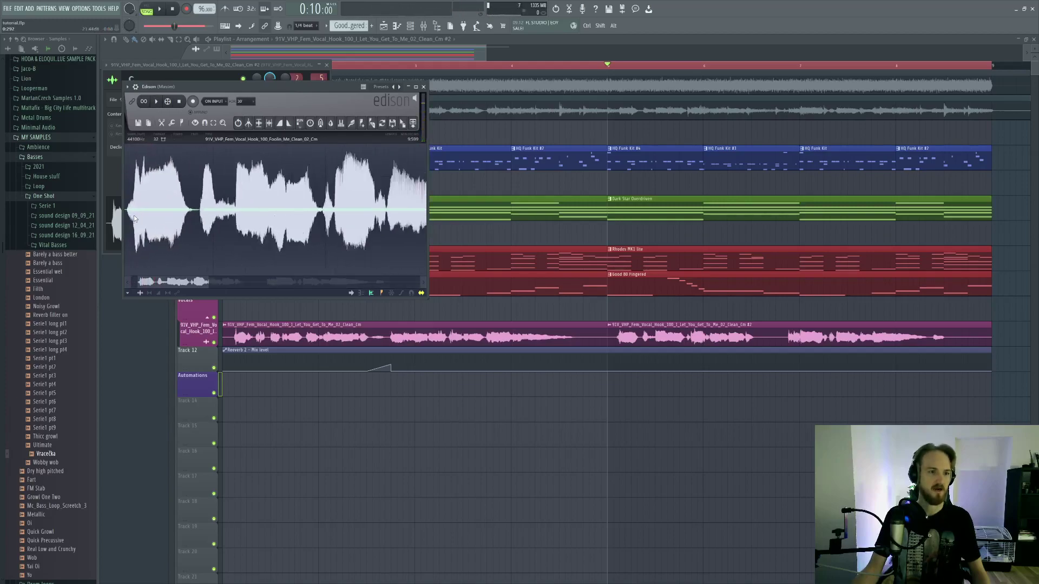
scroll(163, 219, up, 2)
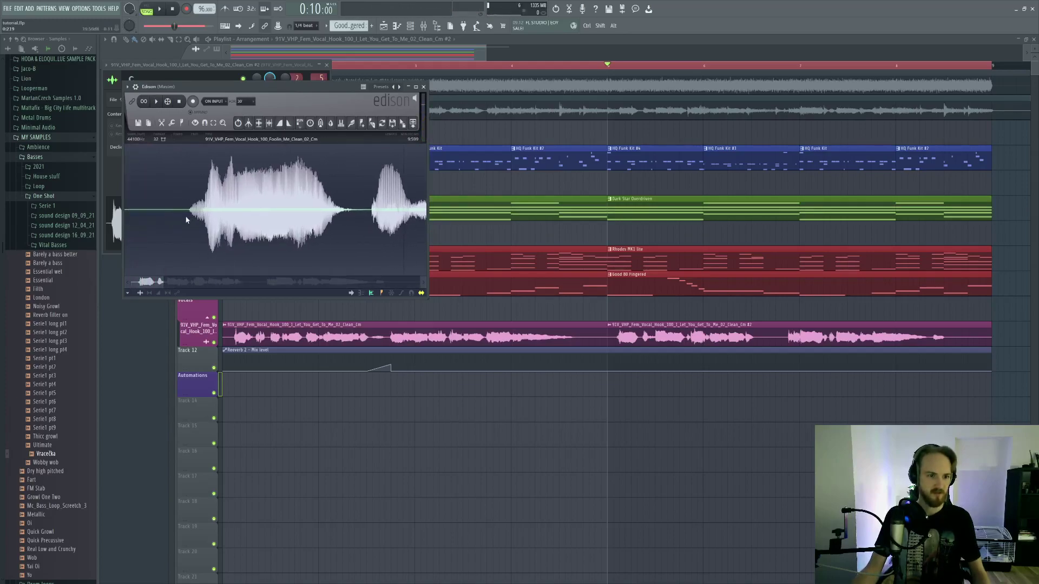
drag(187, 219, 288, 221)
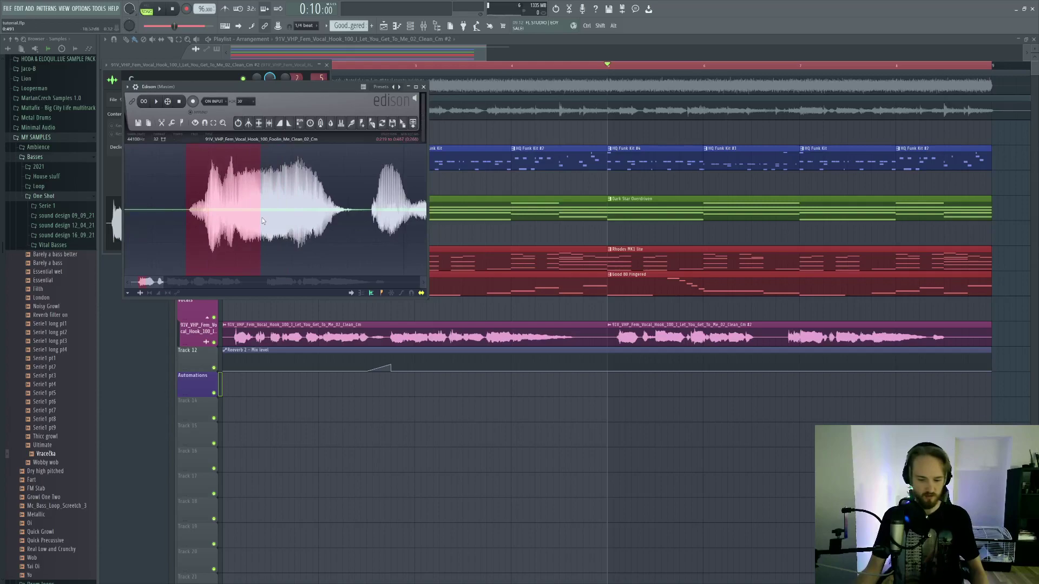
key(ctrl+Delete)
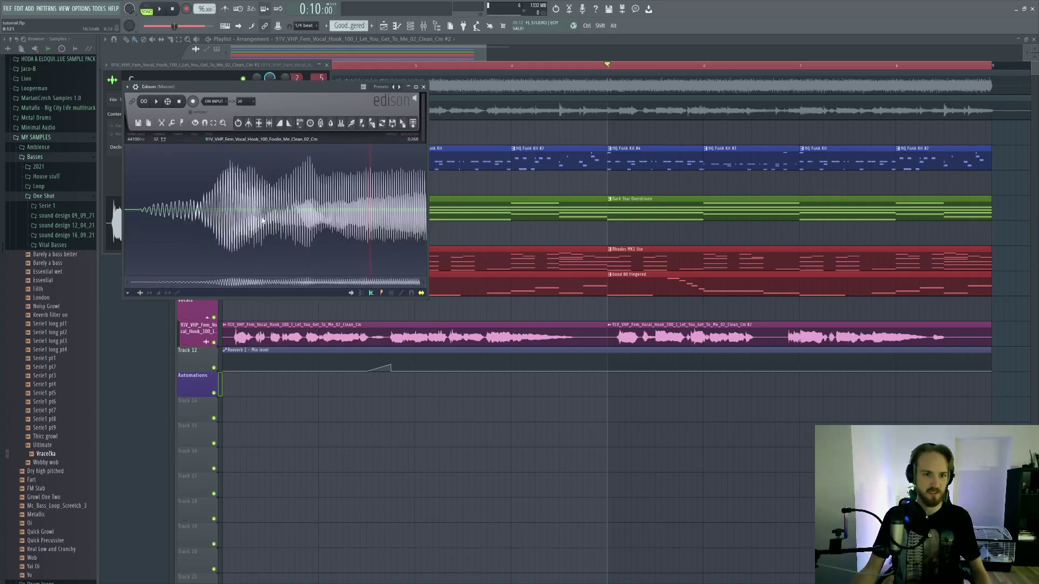
Step: Apply a short fade-out to the very end of the trimmed vocal sample
drag(414, 218, 455, 222)
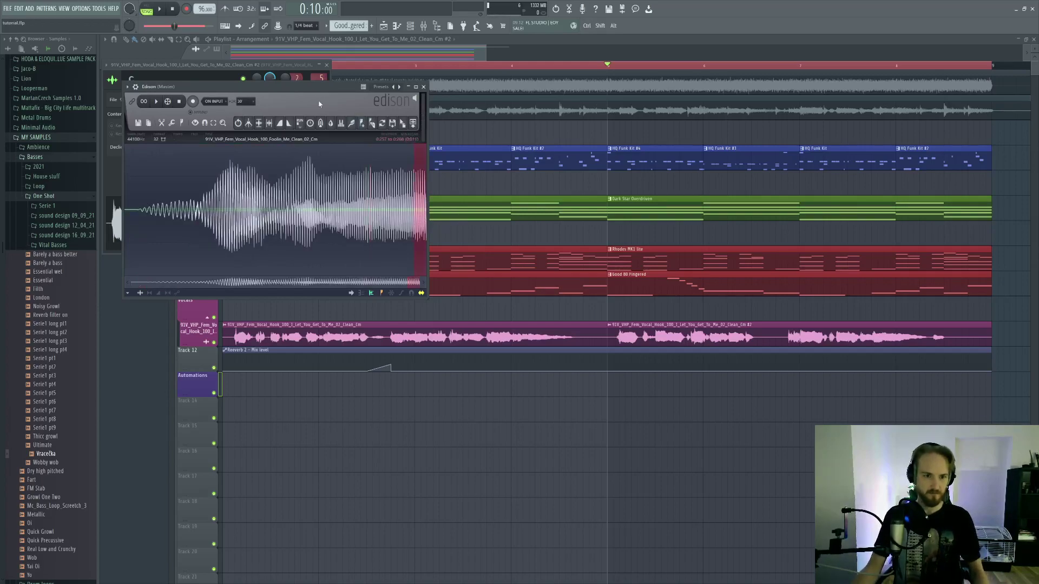
click(289, 123)
click(334, 210)
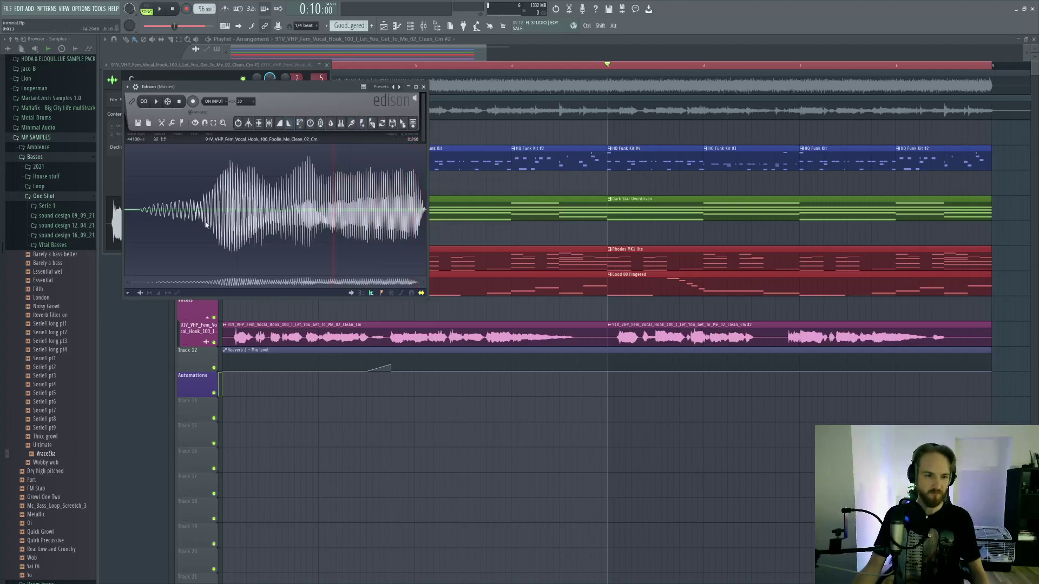
Step: Apply reverb to the entire trimmed vocal sample in Edison and listen to the result
key(ctrl+a)
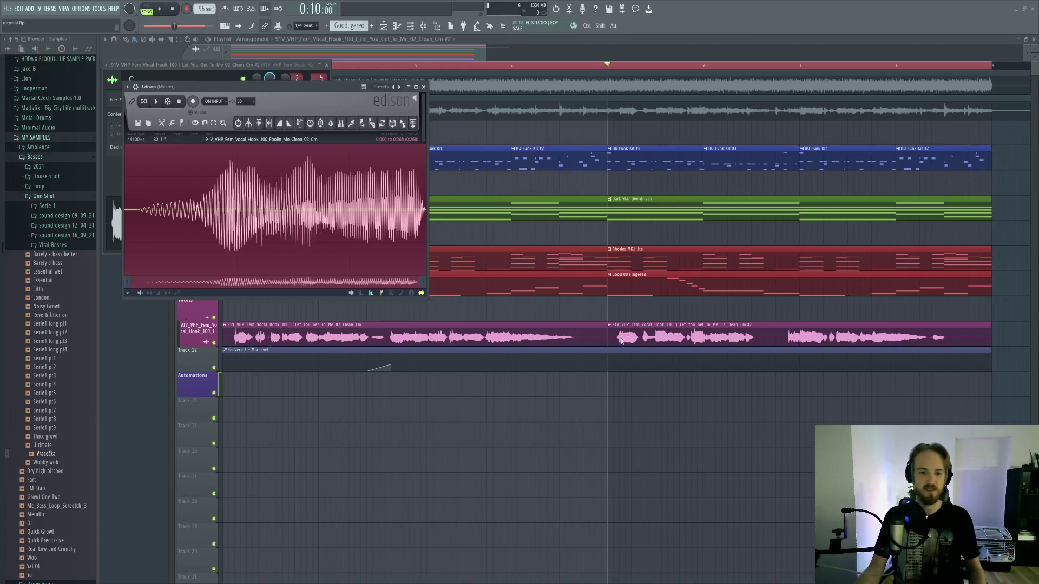
scroll(257, 272, up, 5)
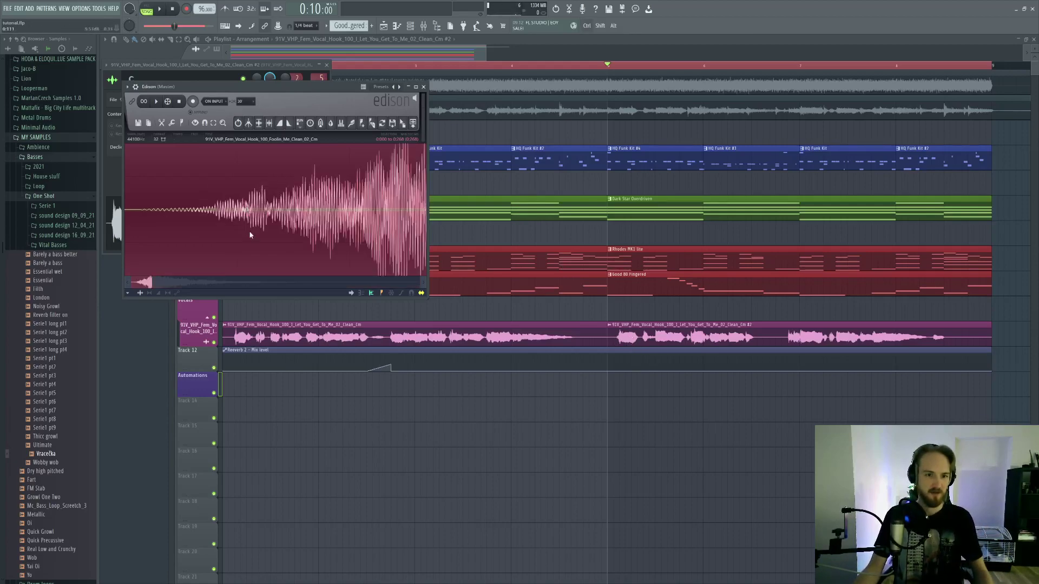
click(228, 233)
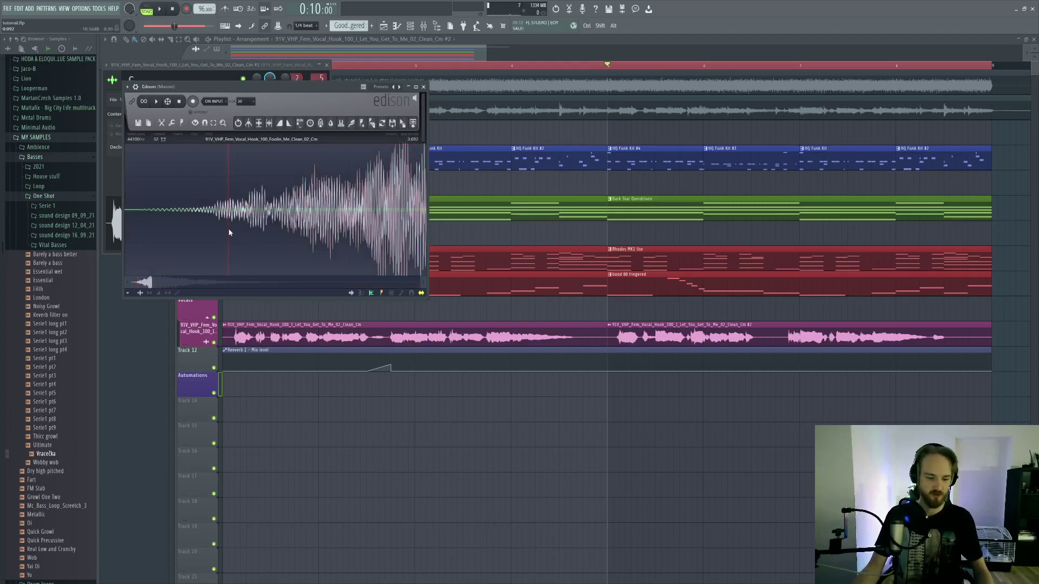
scroll(229, 232, down, 5)
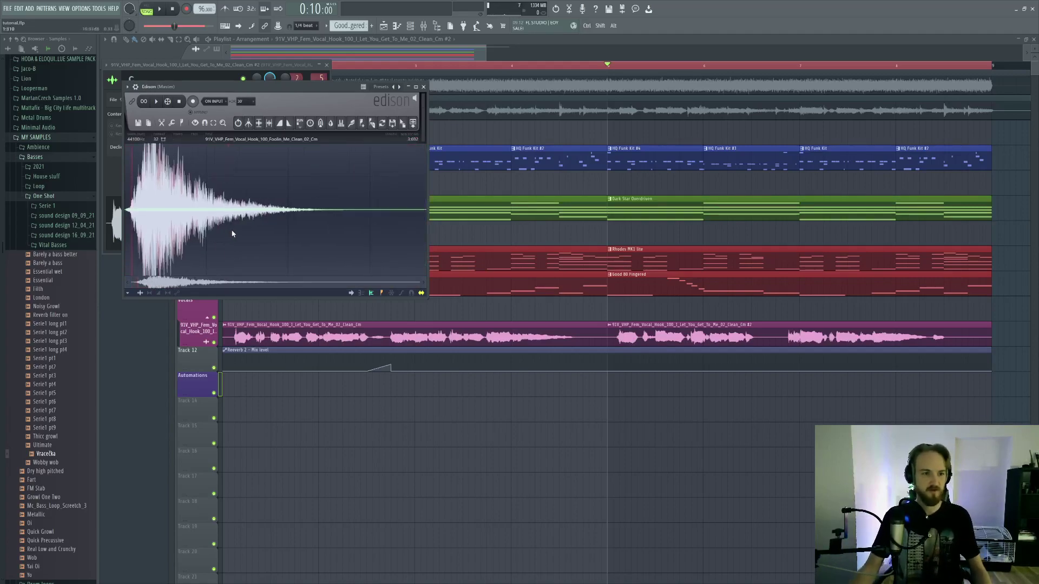
key(space)
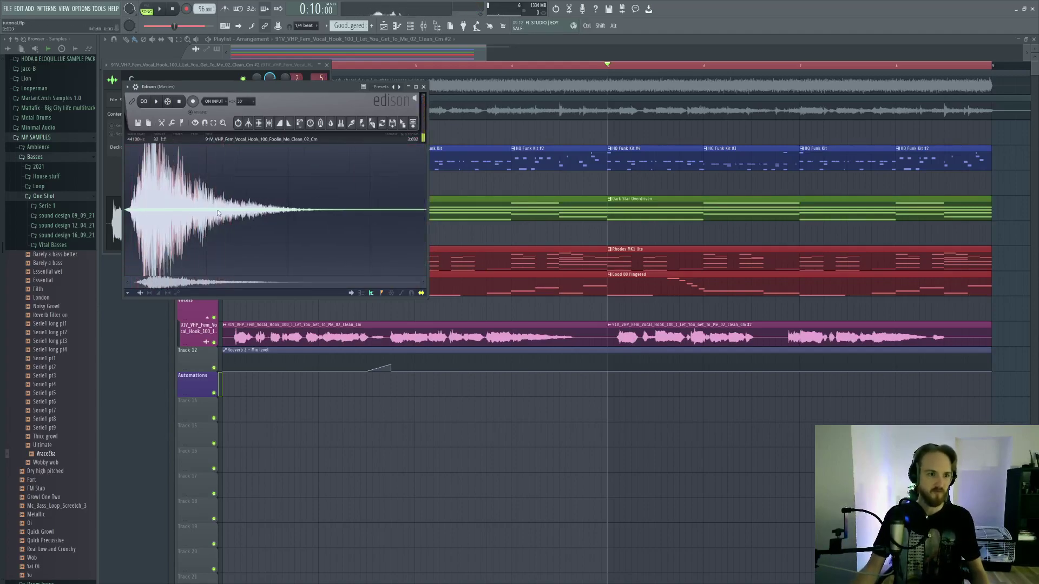
key(space)
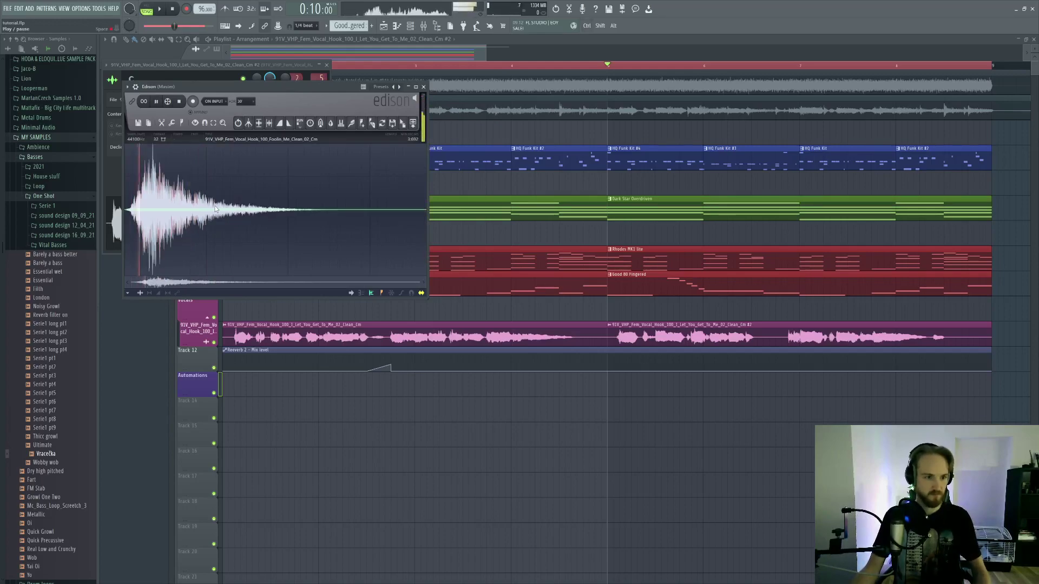
key(space)
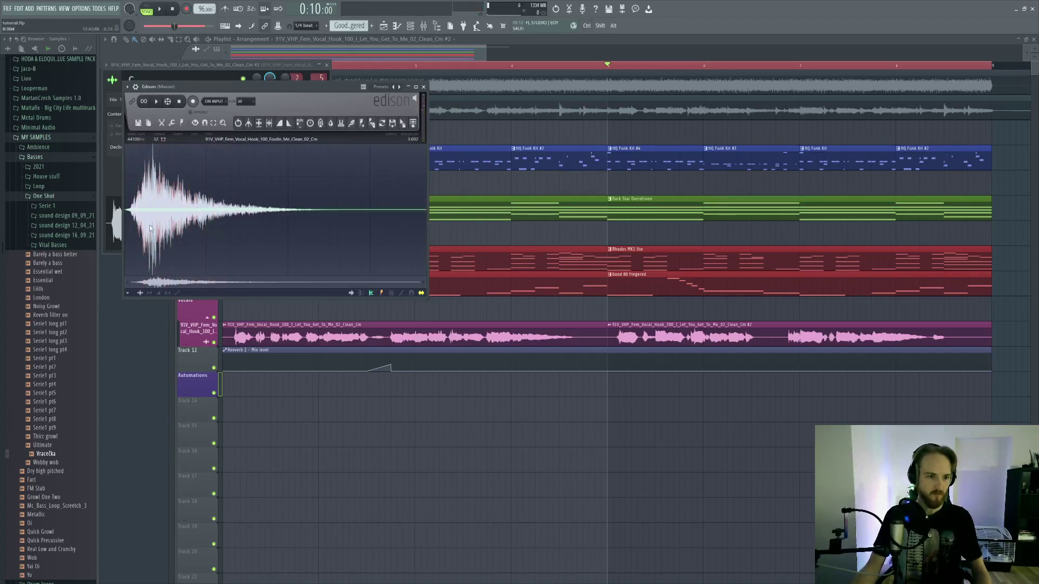
Step: Trim the reverberated sample to its tail, starting around the loudest peak, and reverse it
drag(157, 224, 620, 266)
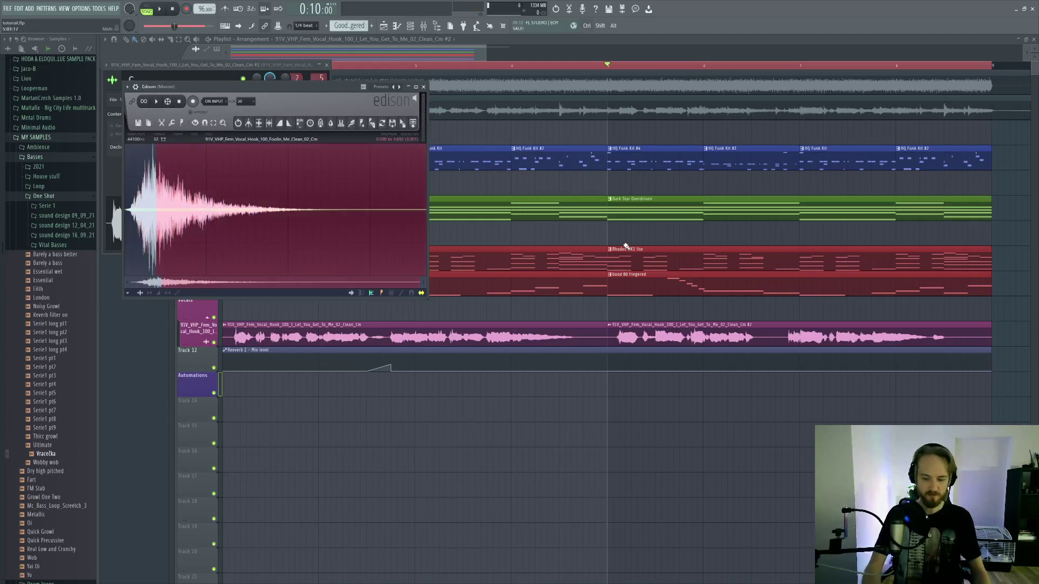
key(ctrl+Delete)
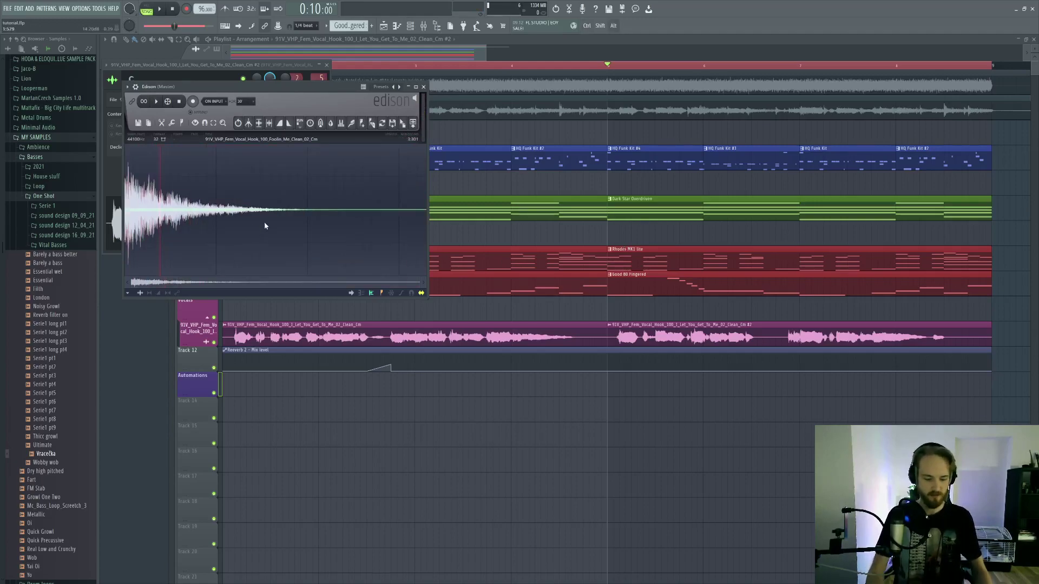
key(ctrl+r)
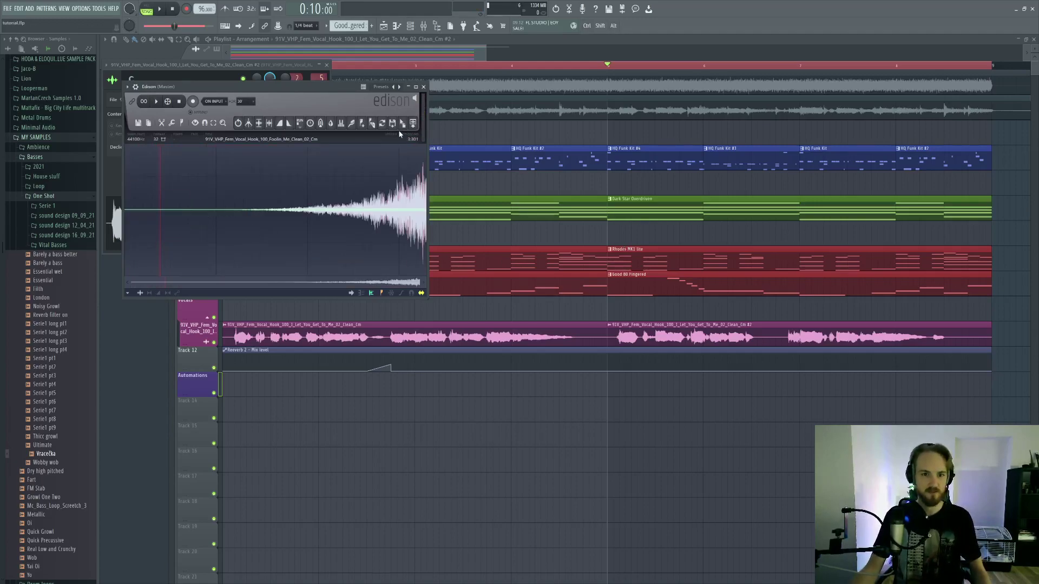
Step: Place the reversed tail from Edison in the playlist so it ends at bar 5, on a free track above Automations
drag(403, 123, 530, 391)
drag(604, 371, 556, 371)
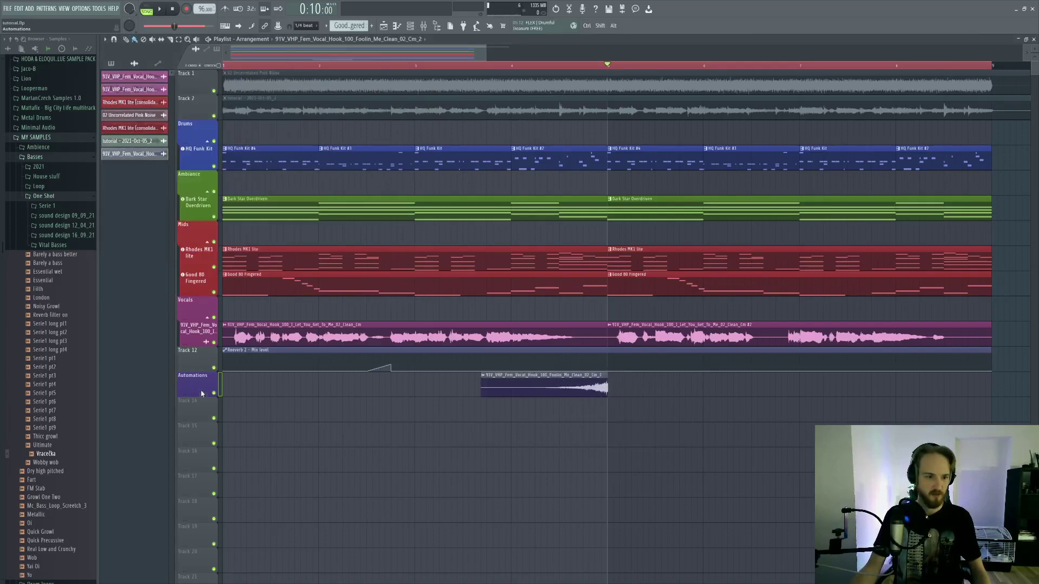
drag(197, 414, 197, 386)
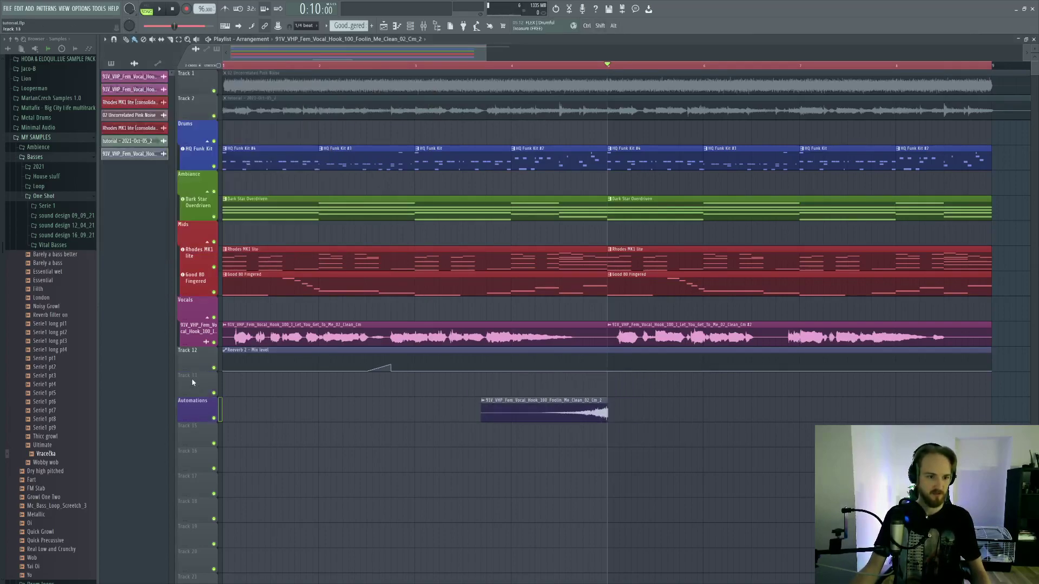
click(198, 382)
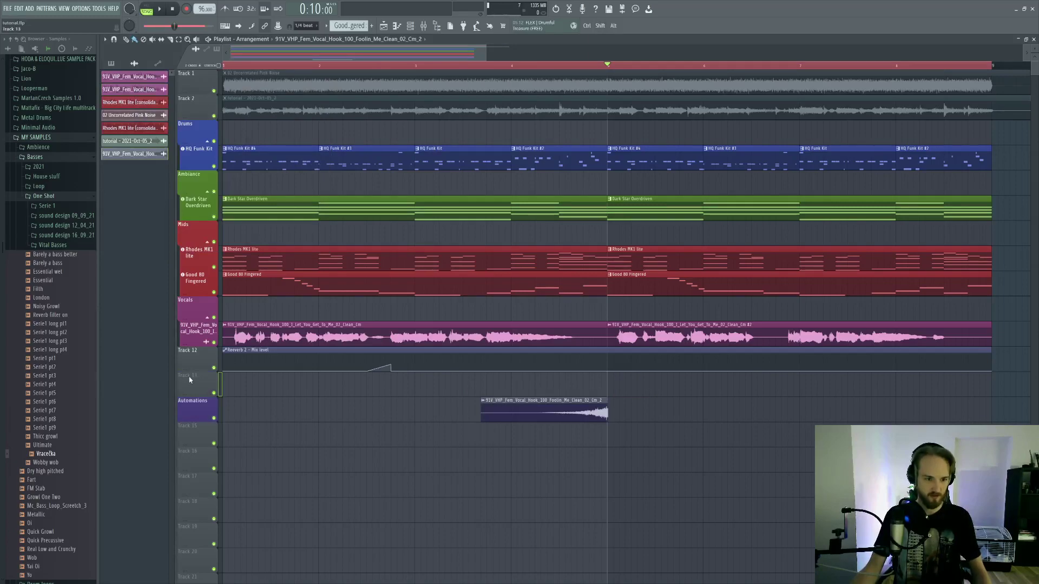
drag(550, 411, 550, 386)
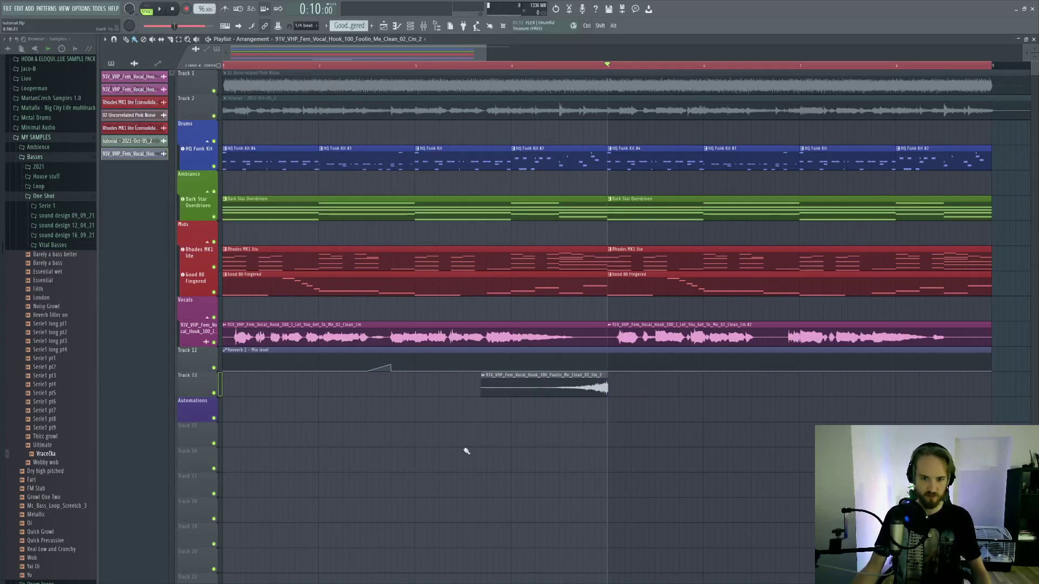
Step: Name the reversed-tail track and the Reeverb mix-level track after their clips and group both under Vocals, keeping Automations separate
double_click(196, 383)
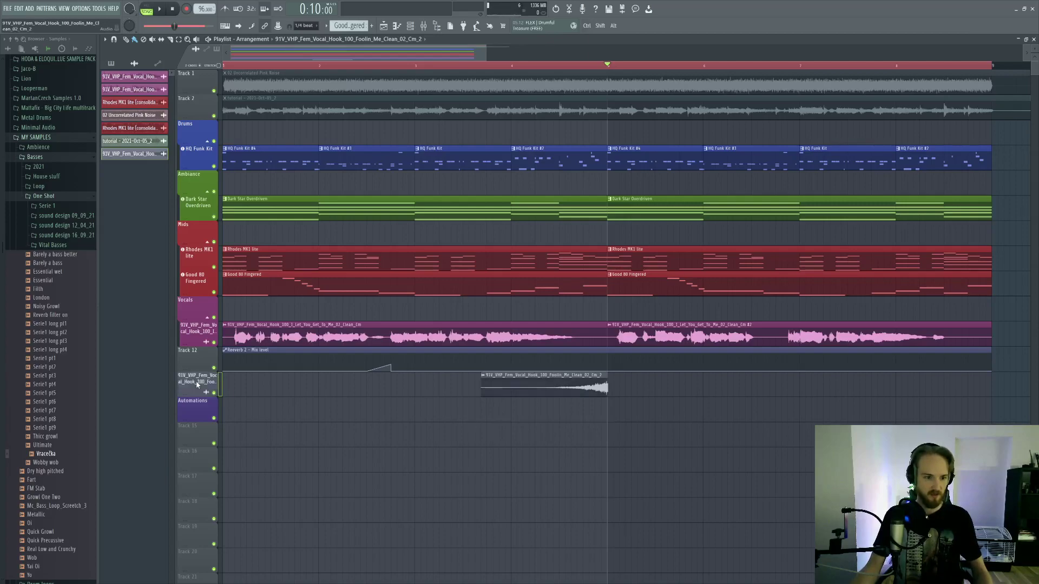
double_click(191, 363)
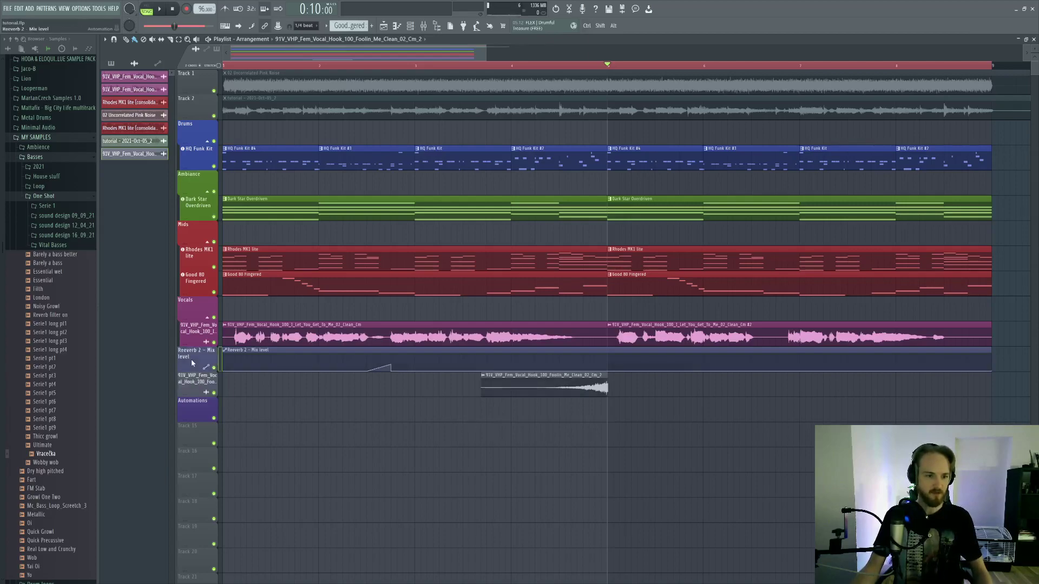
key(shift+g)
click(197, 404)
key(shift+g)
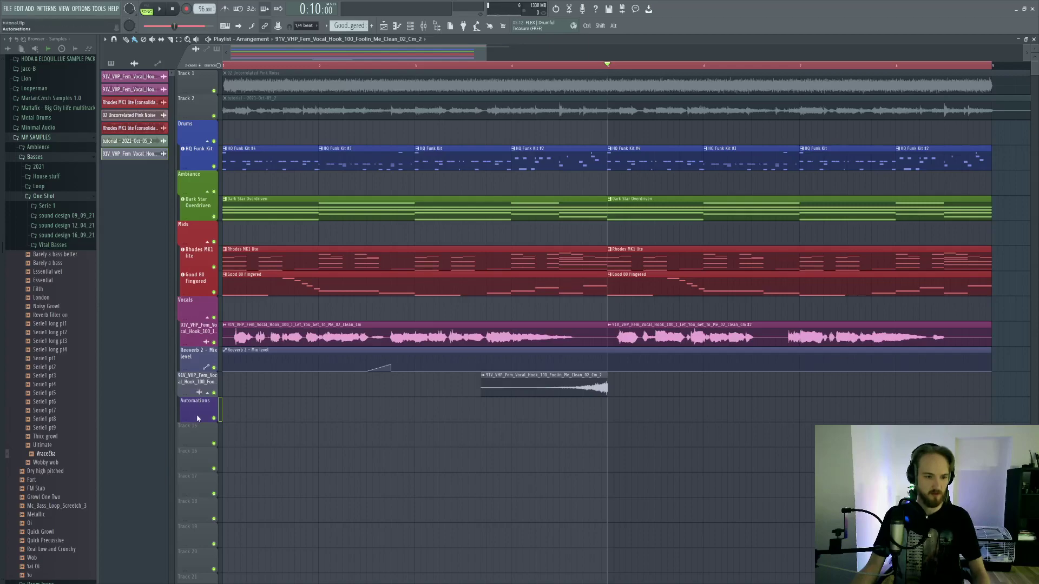
click(196, 388)
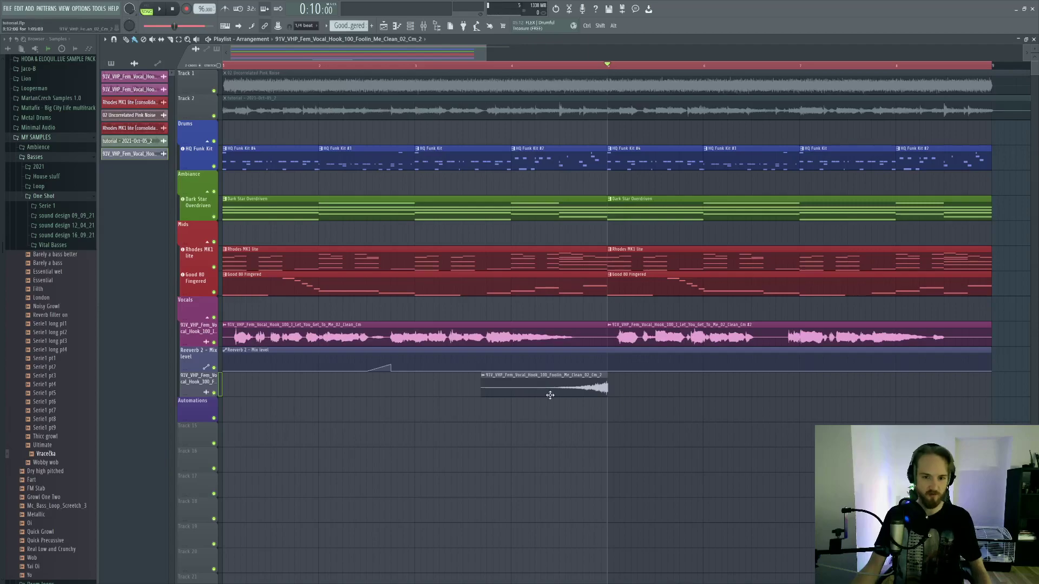
Step: Shift the reversed tail clip past bar 5 so its loudest end meets the first word of the second vocal clip
double_click(517, 385)
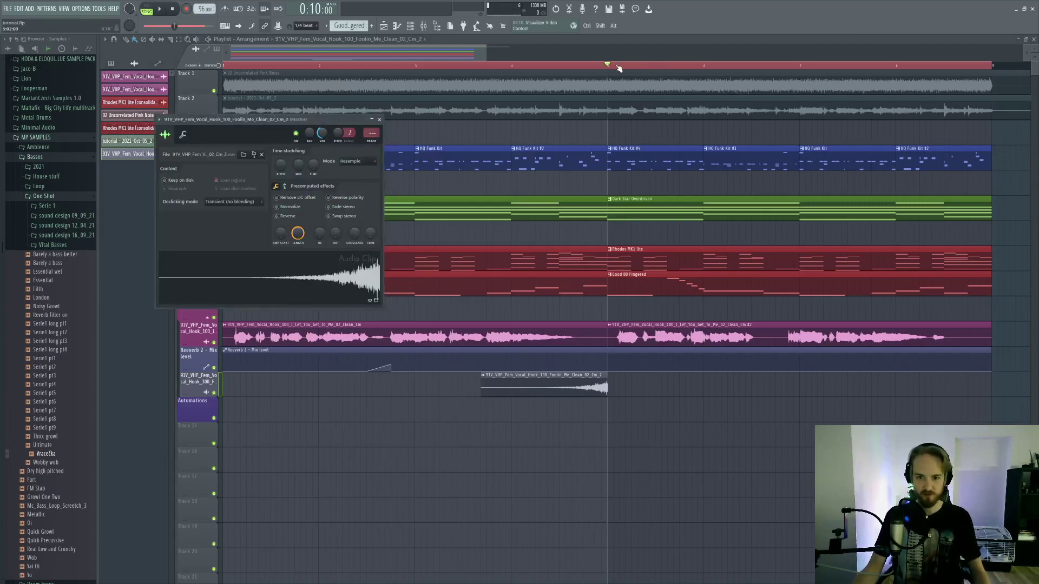
drag(603, 66, 543, 71)
drag(674, 395, 581, 271)
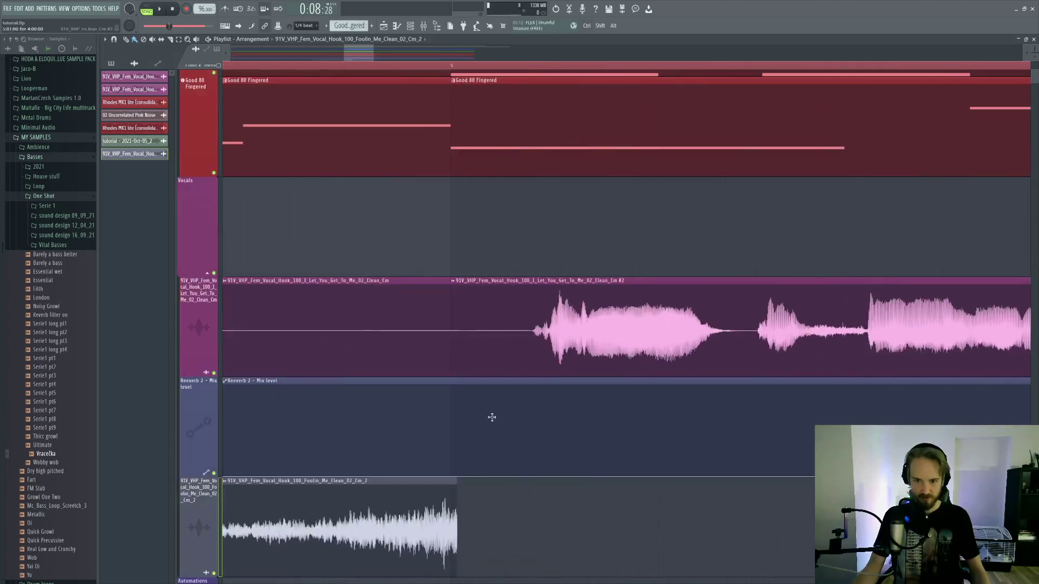
drag(397, 546, 494, 543)
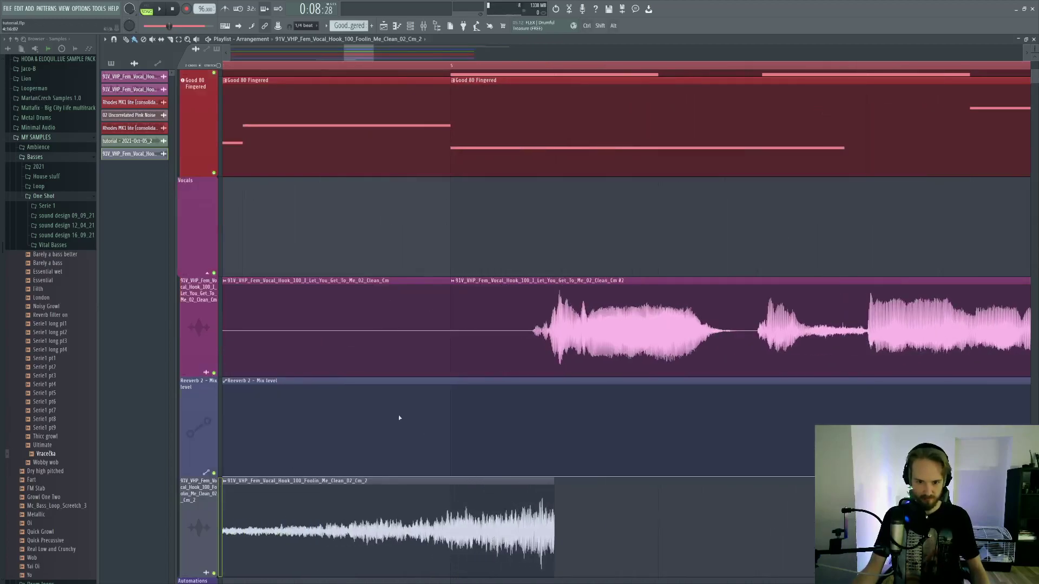
drag(524, 65, 65, 71)
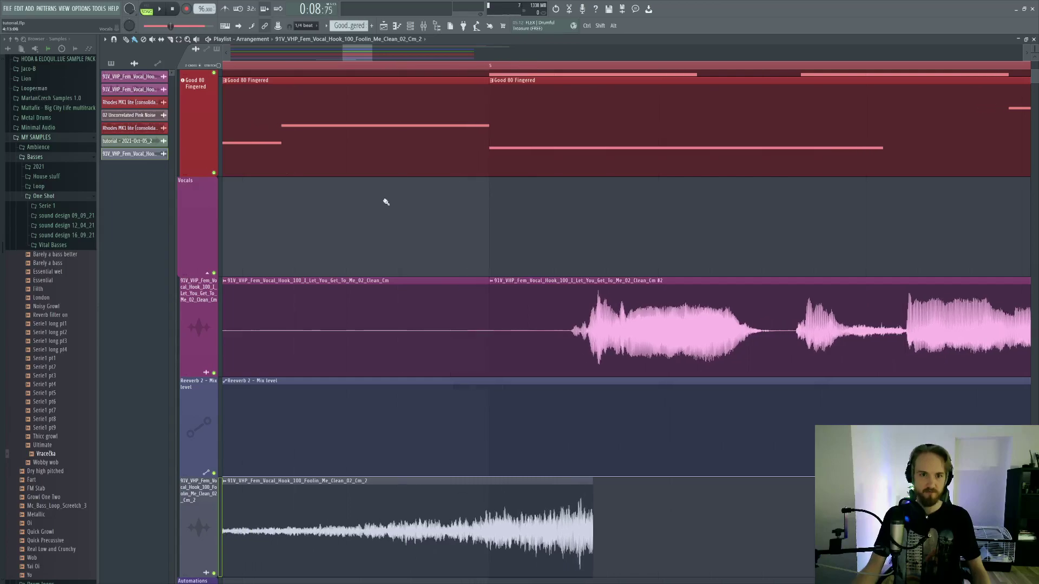
ctrl+right_click(385, 202)
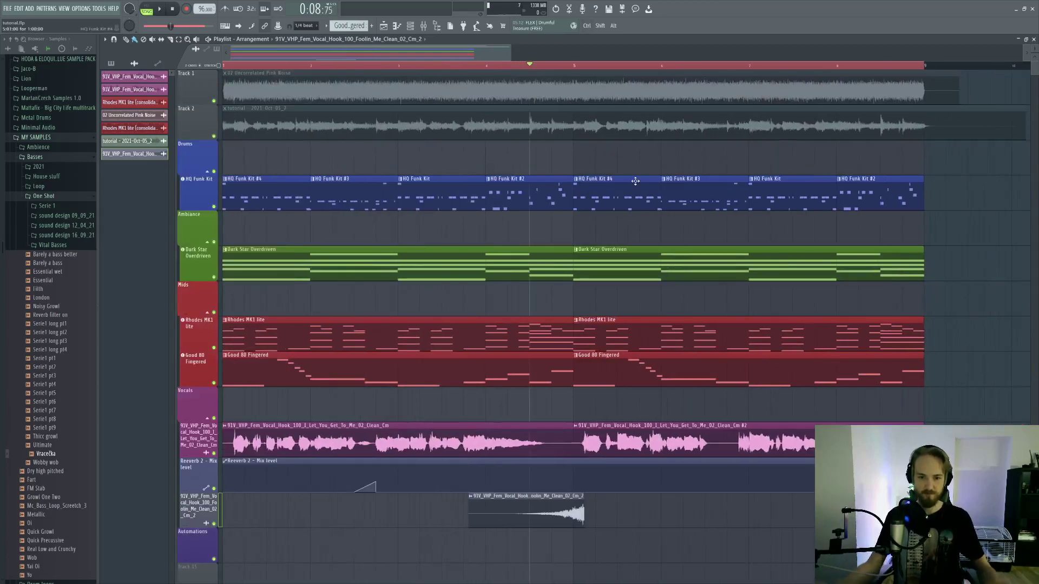
Step: Play the arrangement from midway through bar 3 to hear the reversed tail lead into the second vocal clip
click(447, 66)
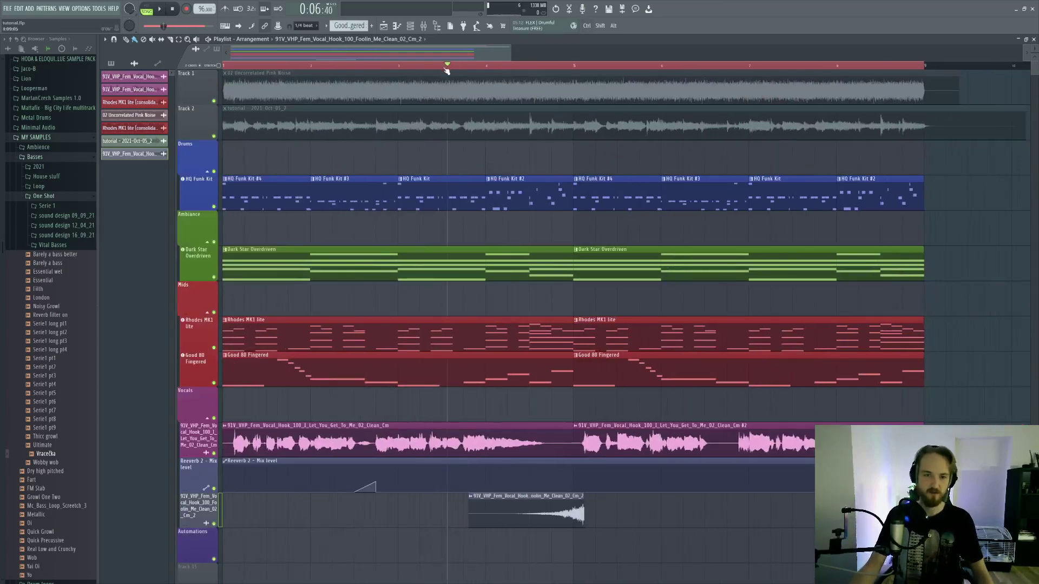
key(space)
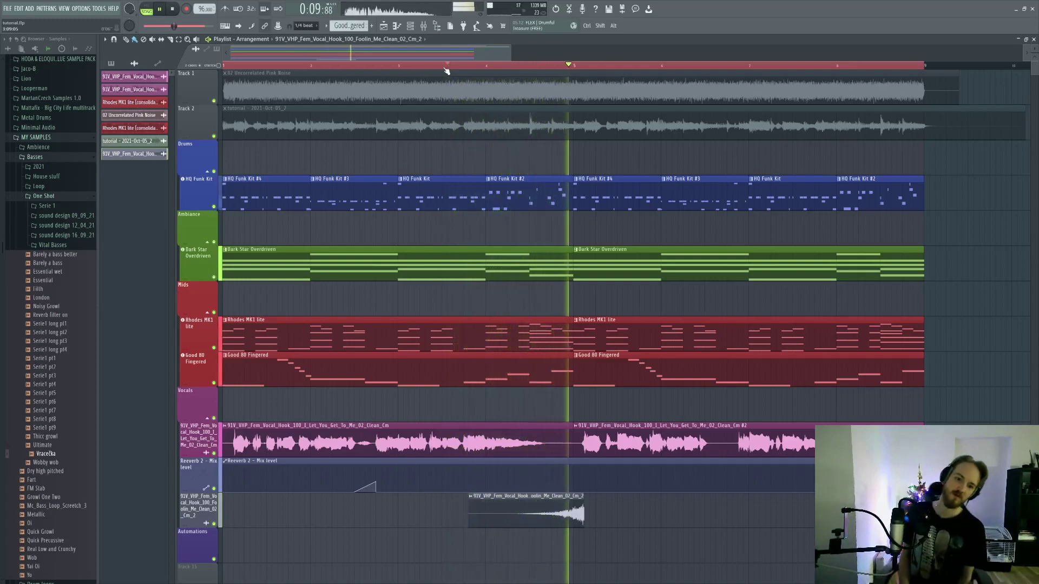
key(space)
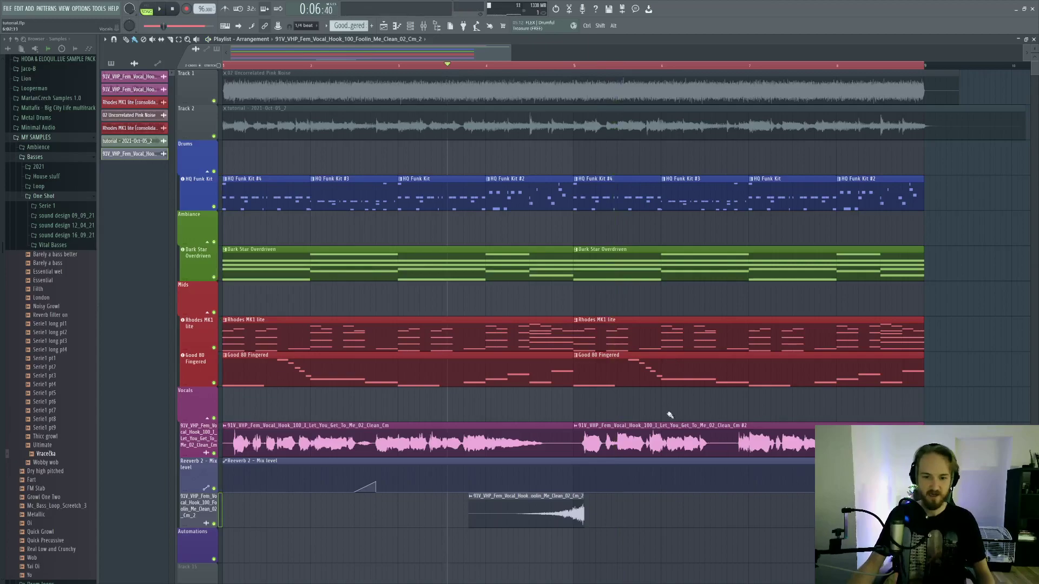
Step: Pitch-shift the reversed tail clip by 100 cents to match the vocal clip, and play the transition into bar 5
double_click(565, 514)
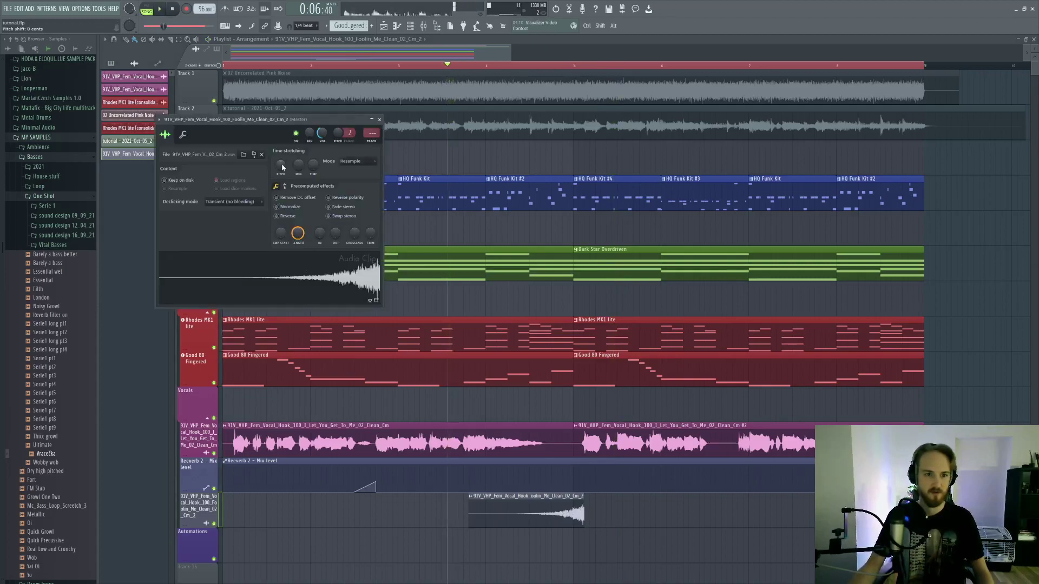
double_click(607, 430)
drag(227, 117, 231, 110)
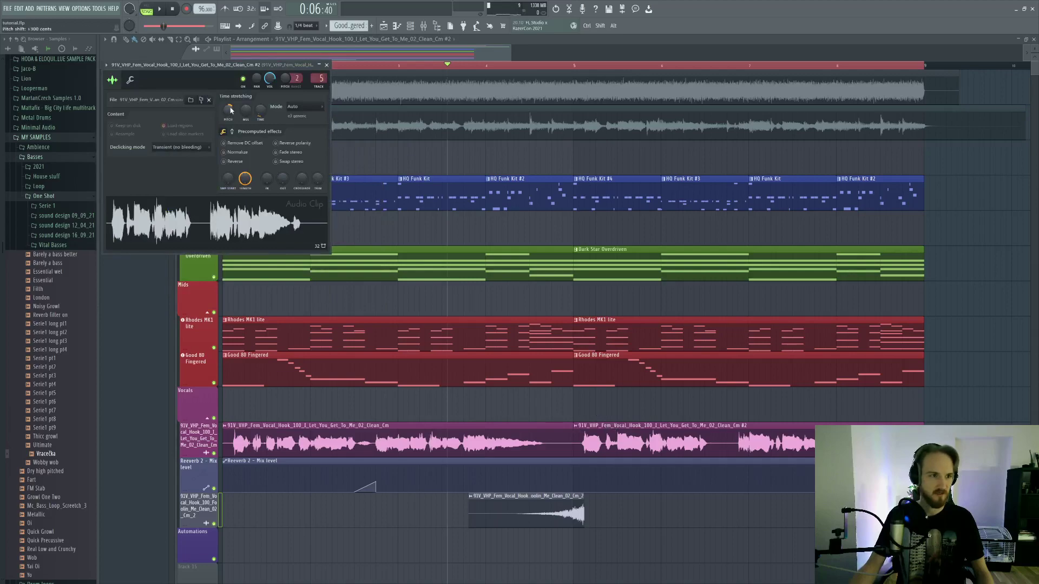
click(326, 64)
double_click(514, 506)
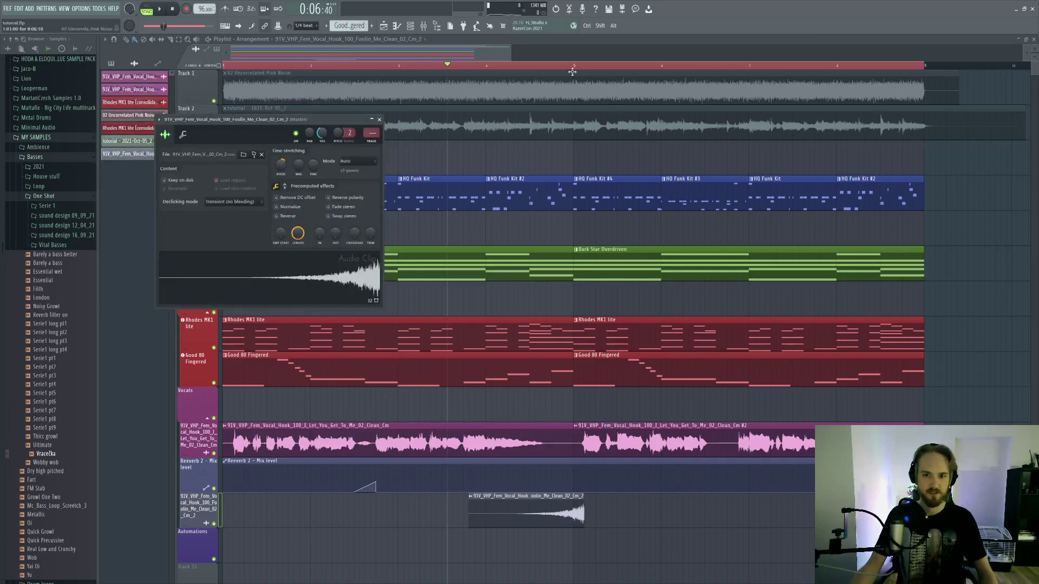
click(544, 66)
key(space)
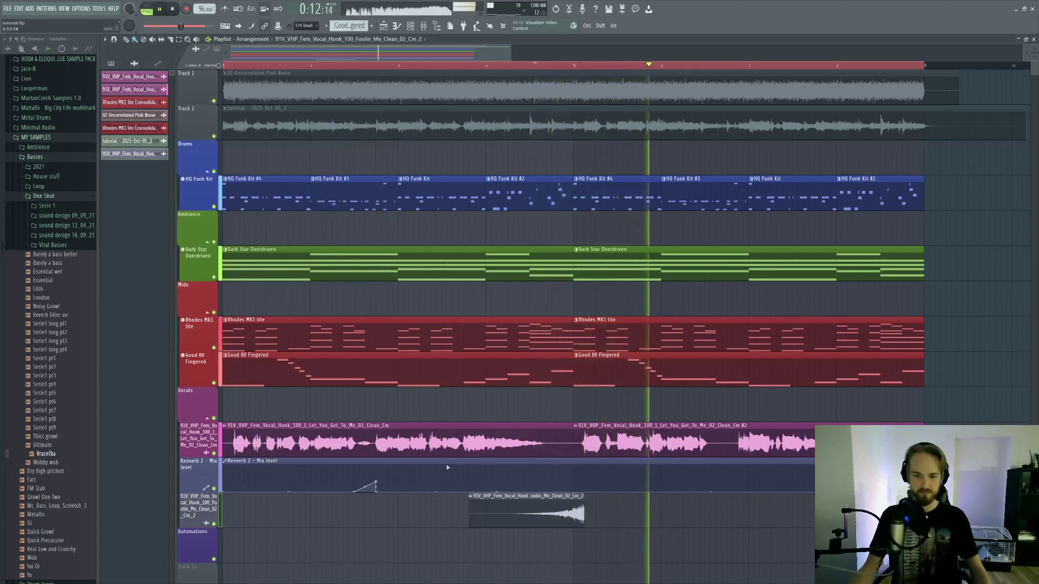
Step: Try a rising Reeverb 2 mix-level automation ramp in the vocal pause just before bar 7
right_click(736, 467)
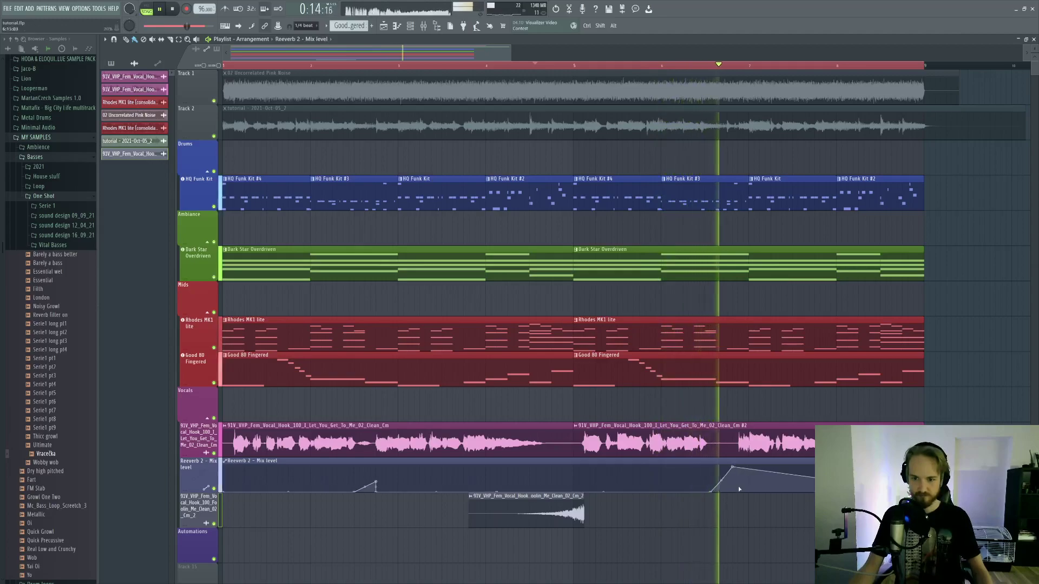
right_click(737, 491)
key(space)
drag(737, 467, 739, 479)
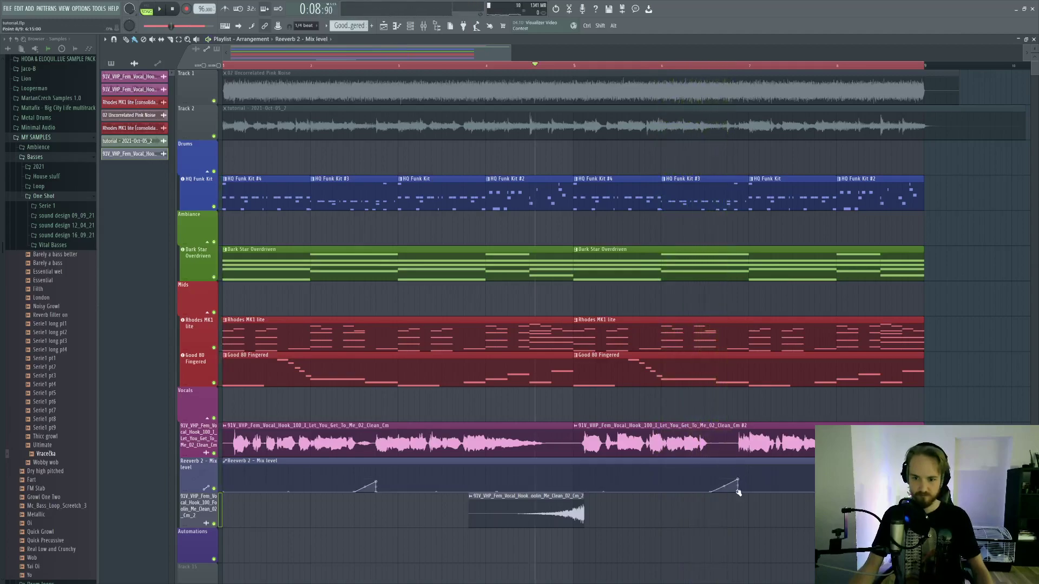
key(space)
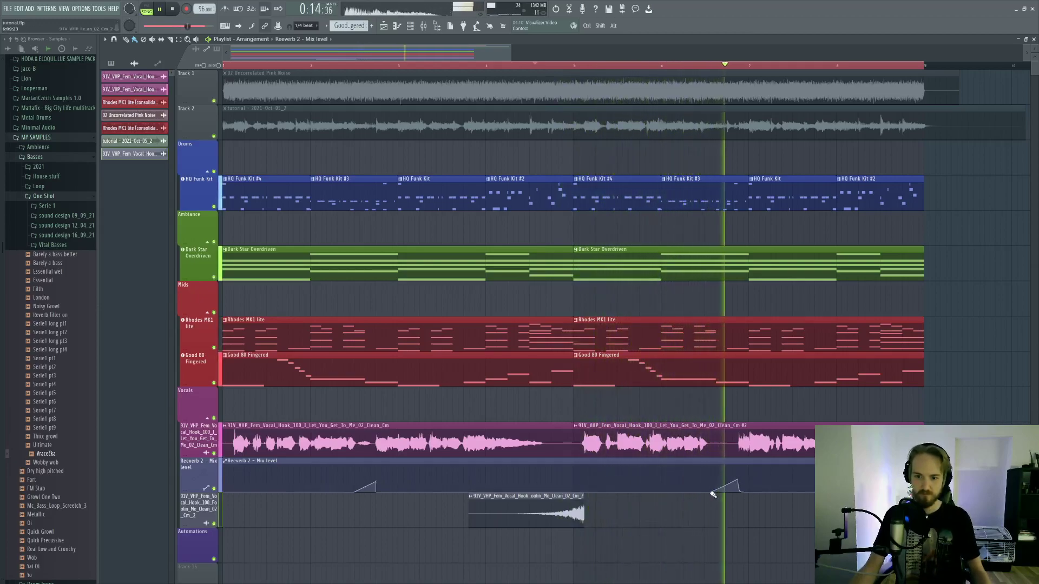
key(space)
drag(711, 492, 701, 495)
key(space)
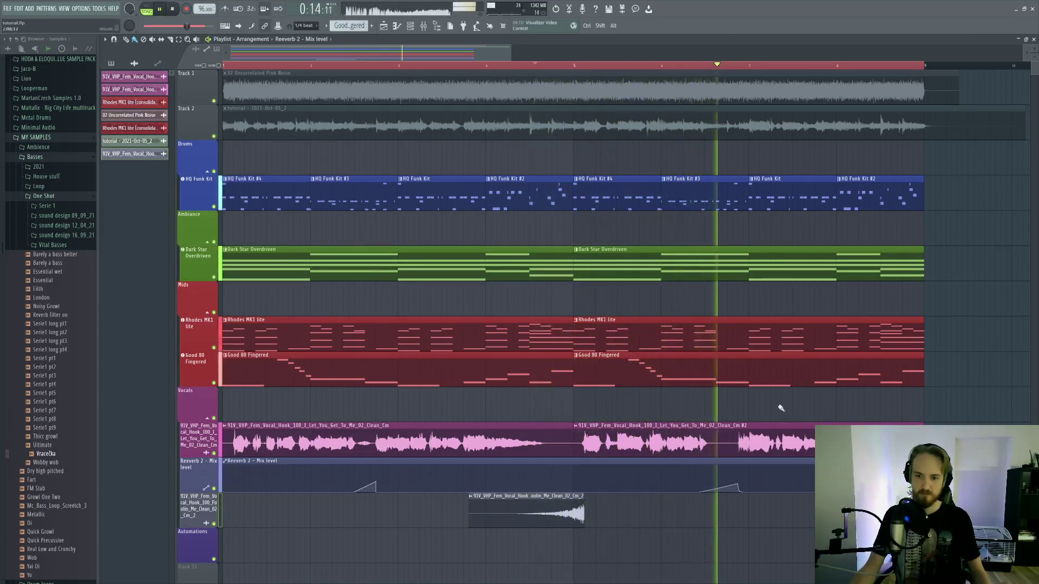
drag(752, 477, 633, 455)
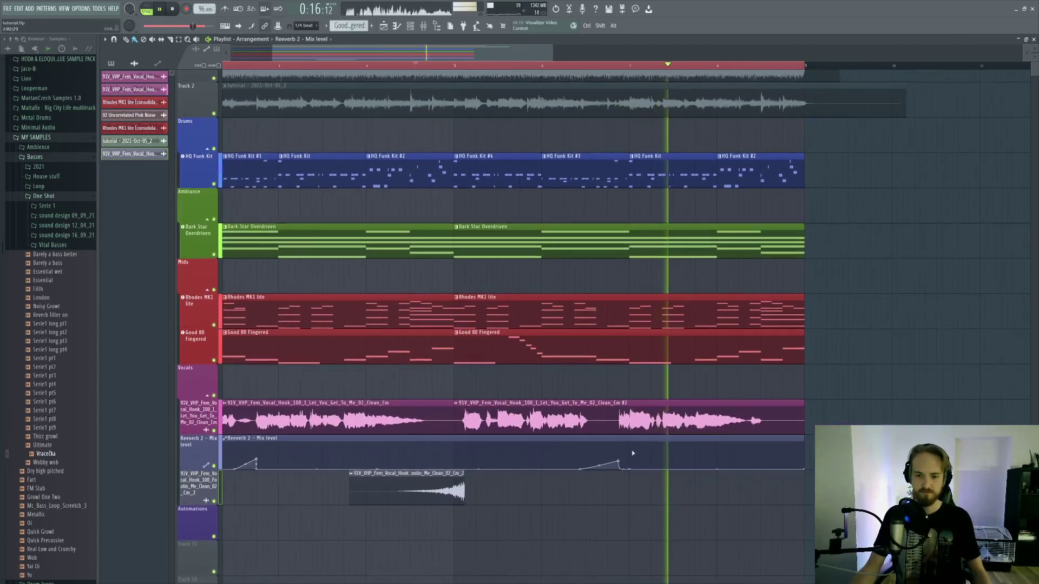
right_click(620, 460)
Step: Add a mix-level automation peak midway through bar 8, near the end of the second vocal clip, and listen to it
right_click(739, 469)
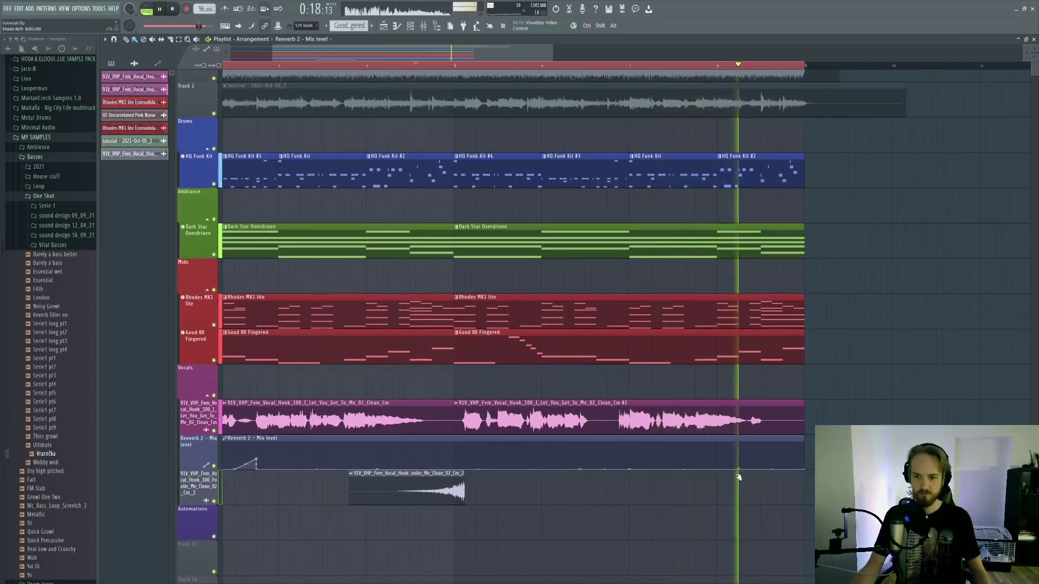
right_click(760, 454)
key(space)
key(space)
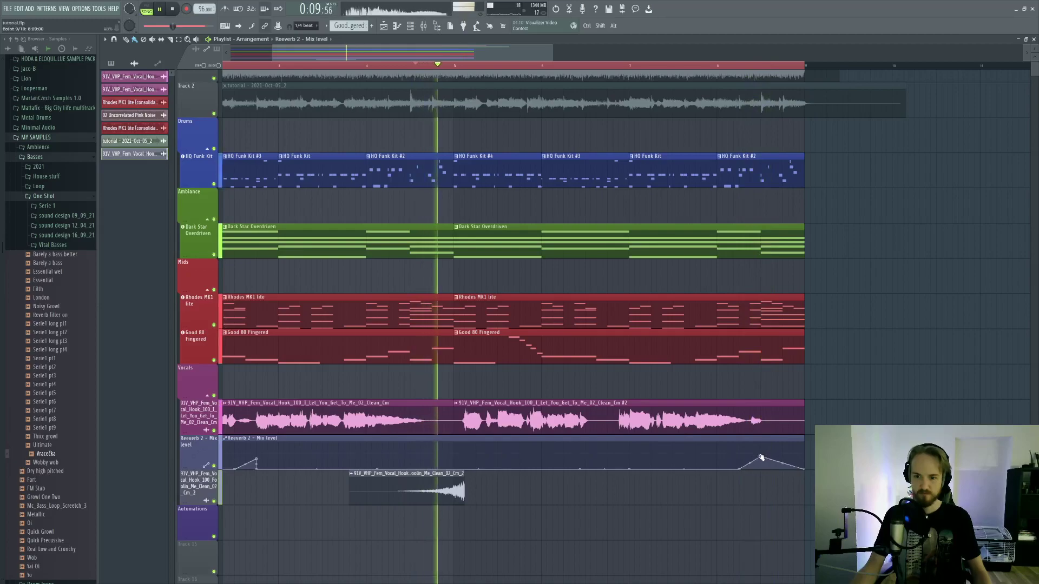
click(737, 67)
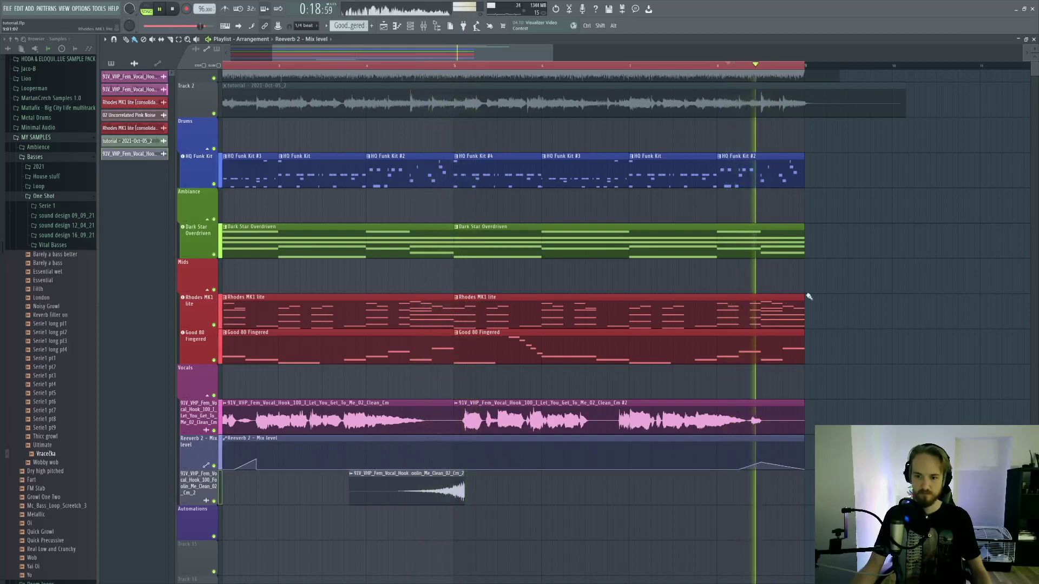
key(space)
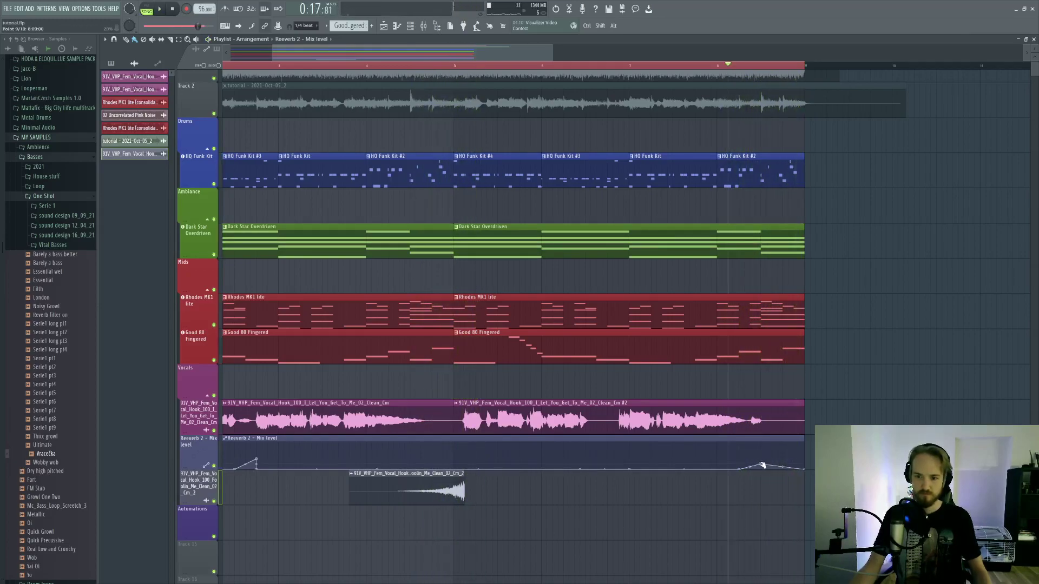
Step: Lower the mix-level peak in bar 8 and adjust the curve after it while auditioning the ending
drag(763, 465, 760, 468)
key(space)
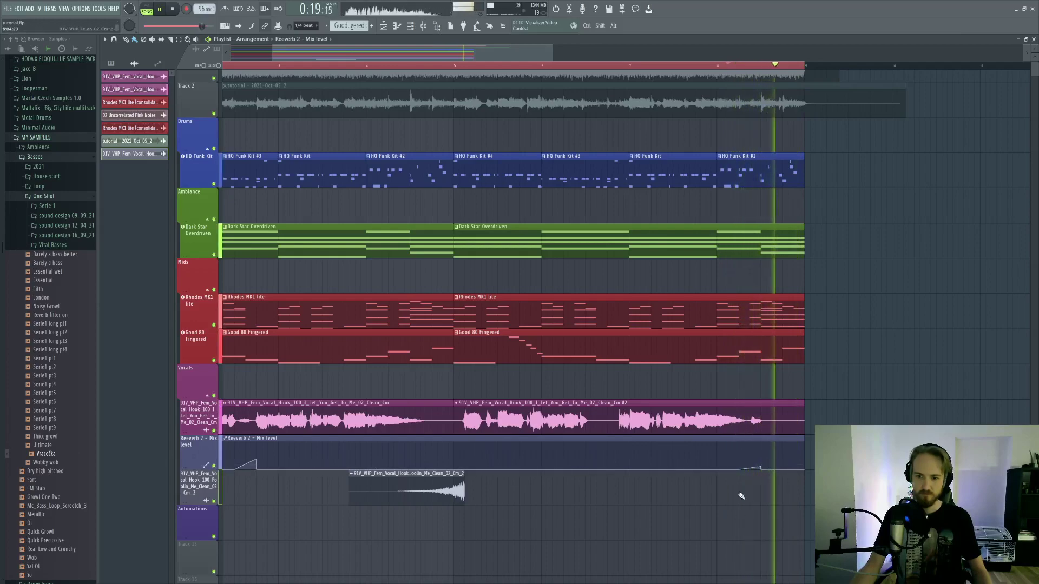
key(space)
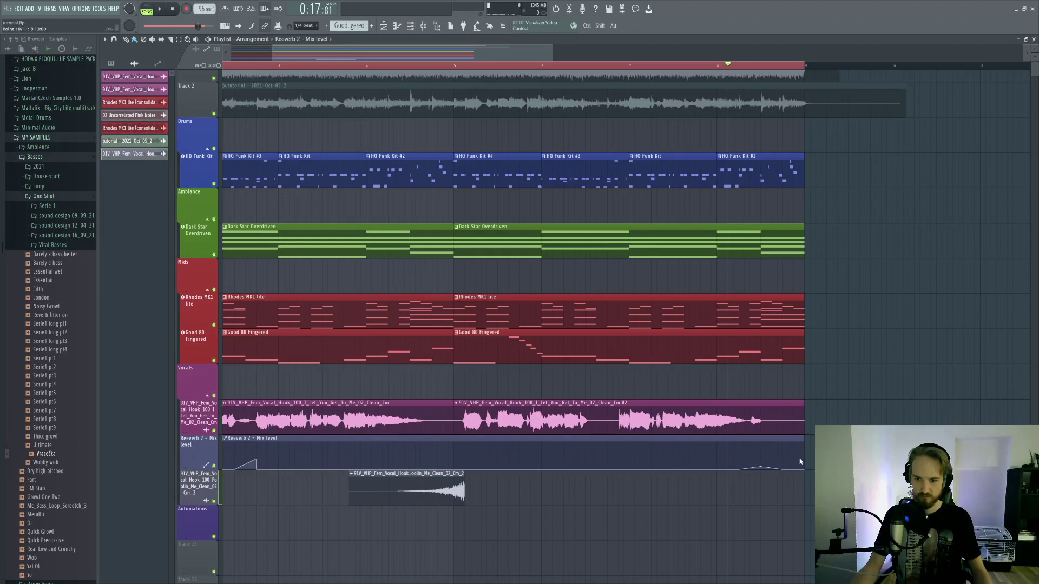
alt+click(804, 469)
Step: Play the arrangement from the start, and replay the reversed tail leading into the second vocal clip
key(space)
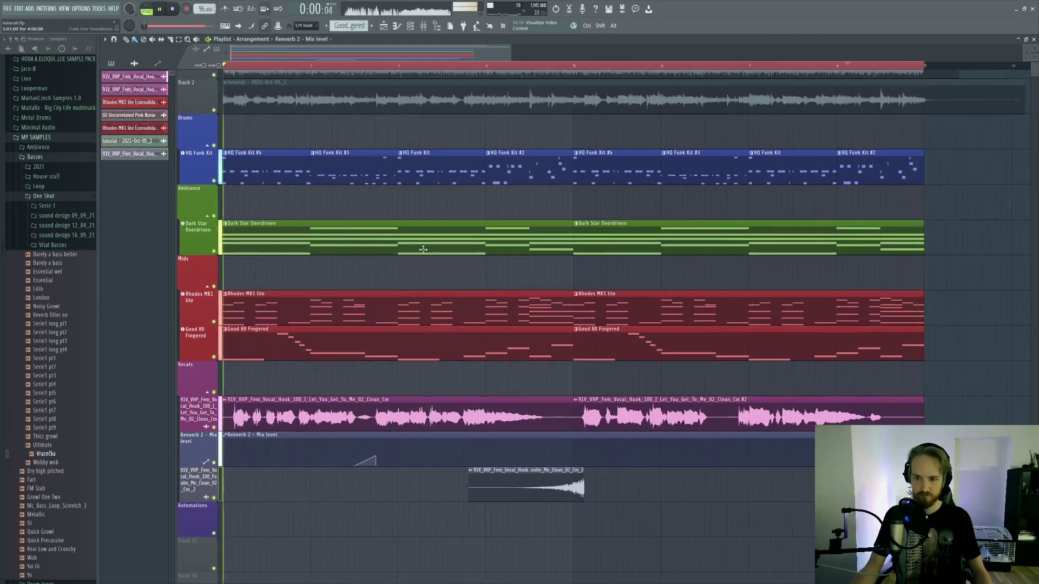
key(space)
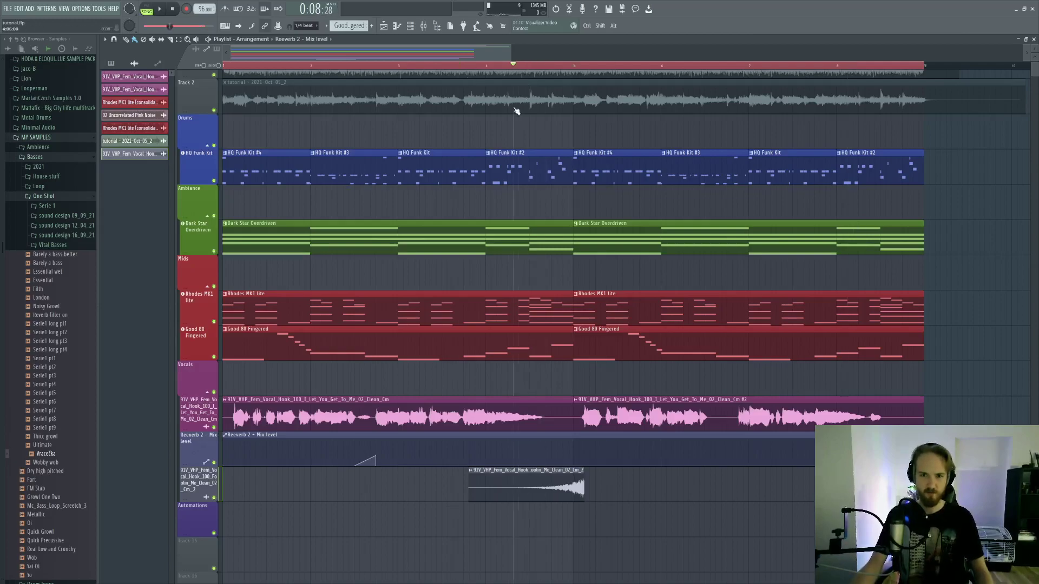
click(521, 68)
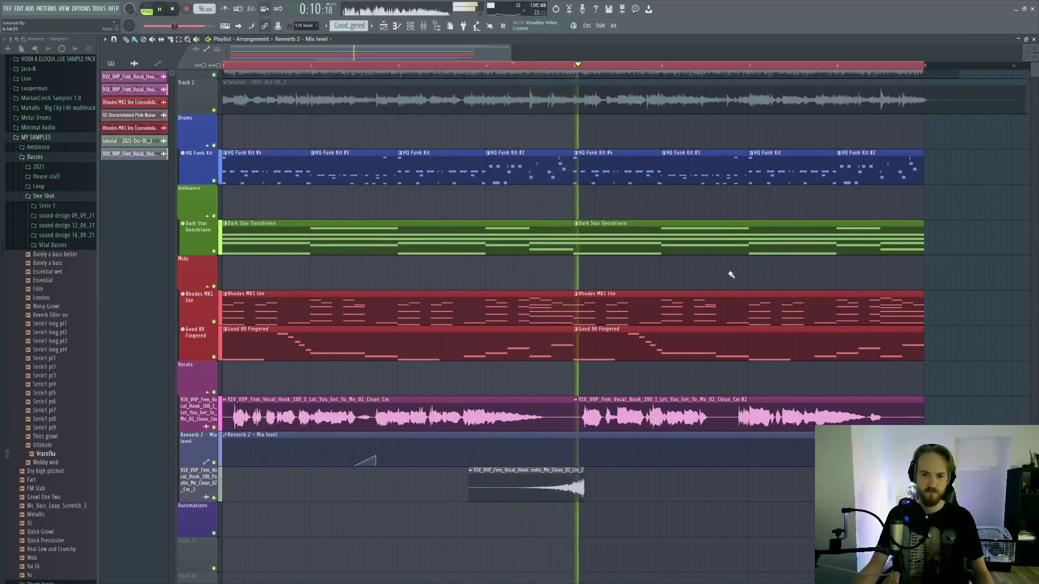
key(space)
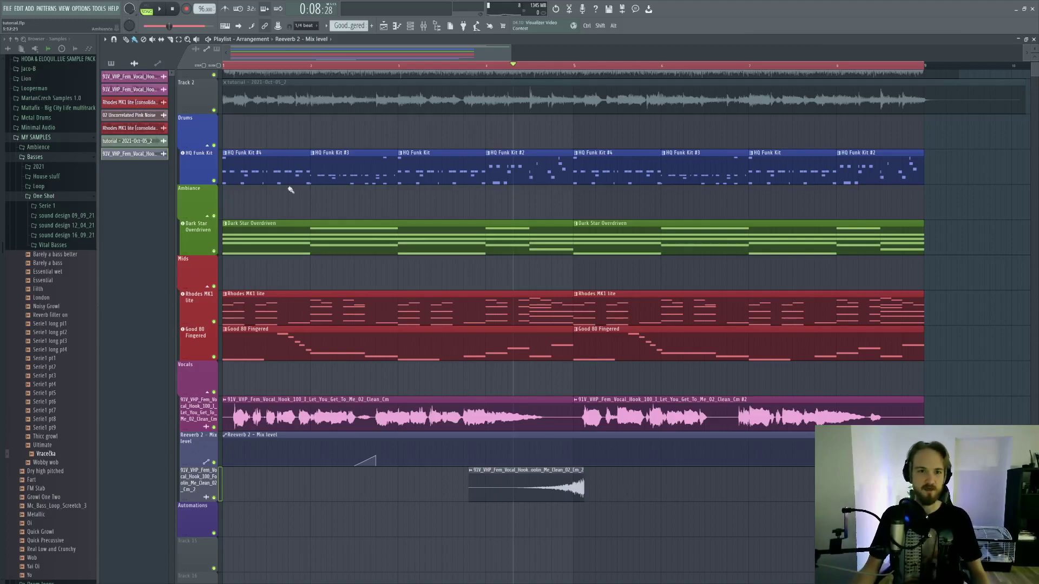
Step: Add Fruity Delay 3 to the vocal's mixer track and place it directly after Fruity Reeverb 2
click(423, 26)
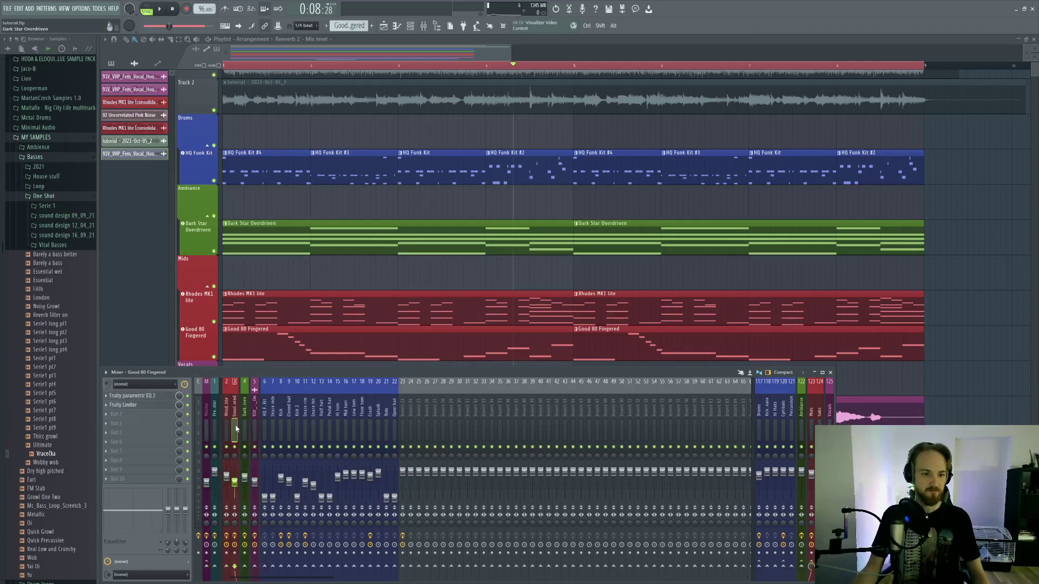
key(F9)
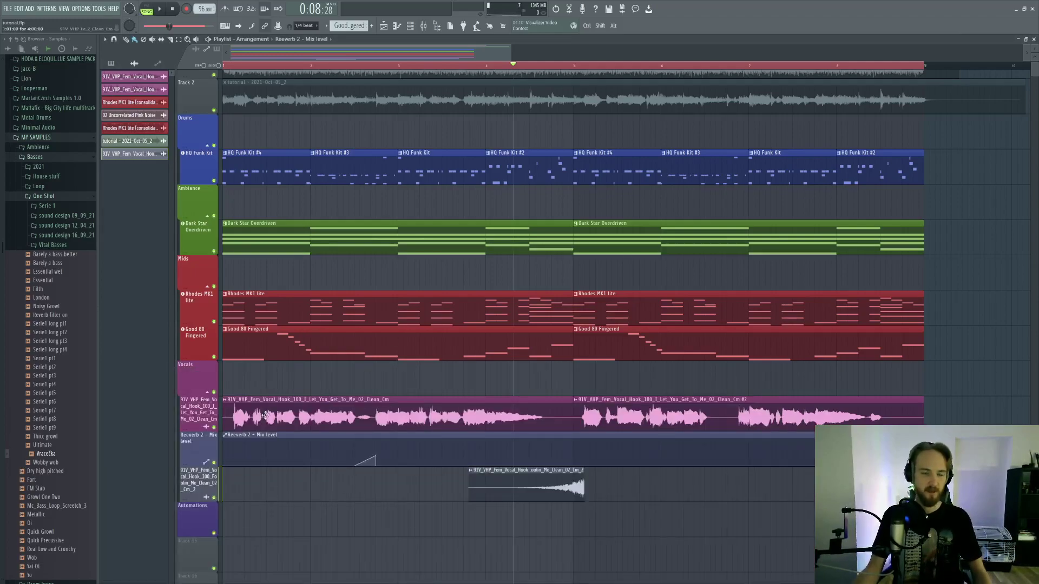
click(425, 28)
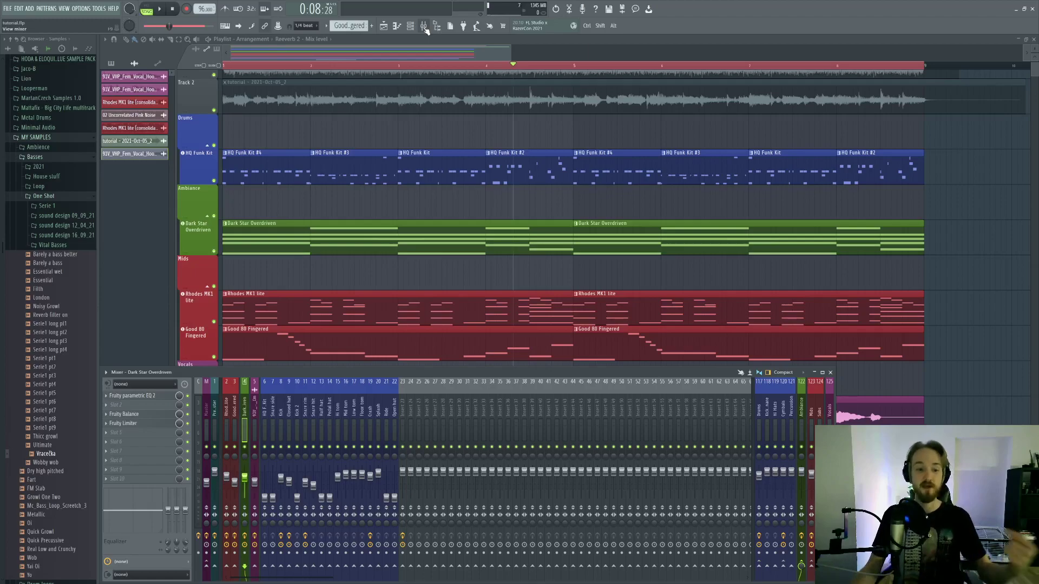
click(255, 411)
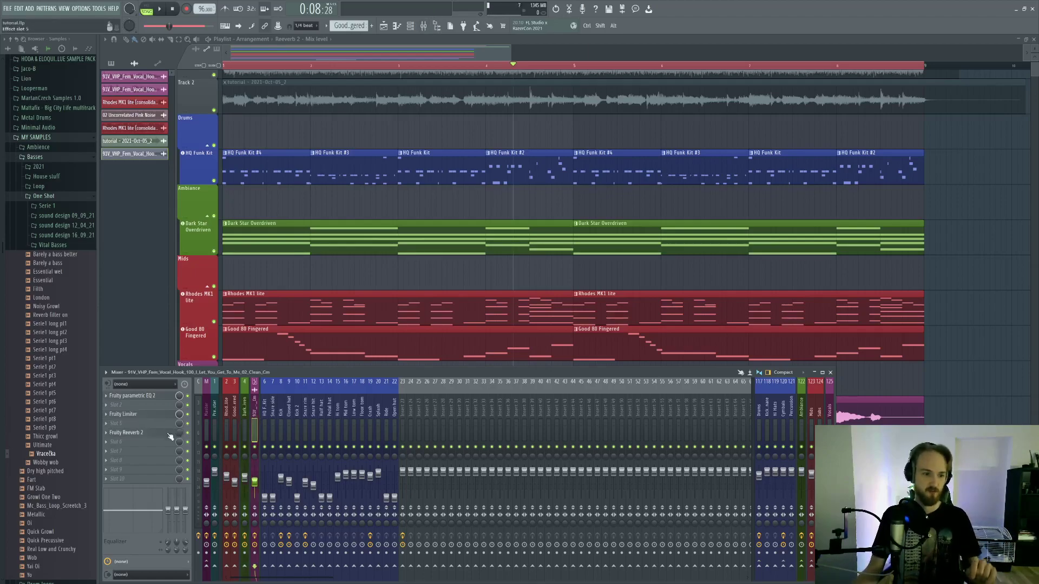
scroll(167, 446, up, 1)
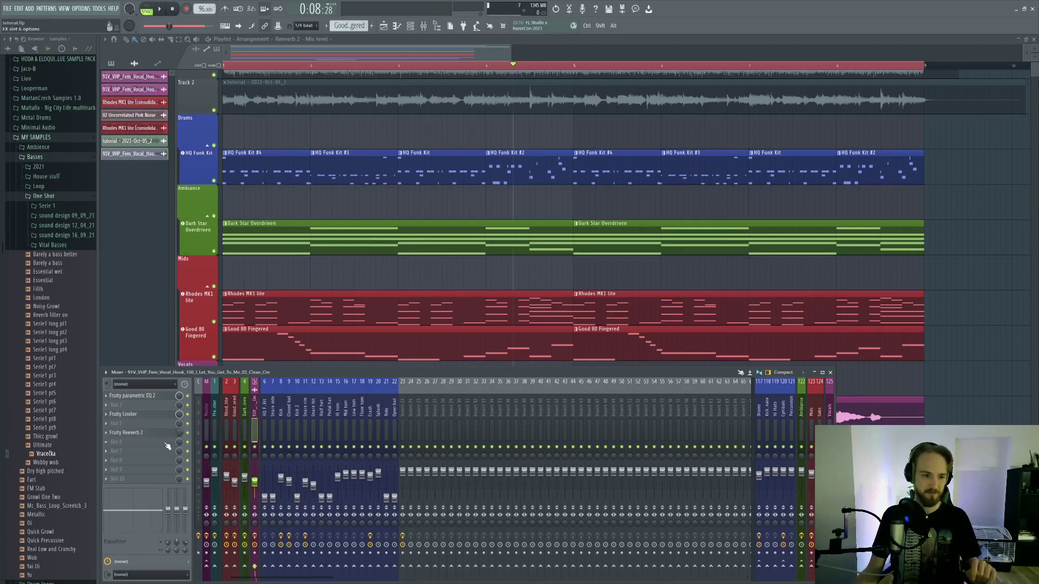
scroll(167, 447, down, 1)
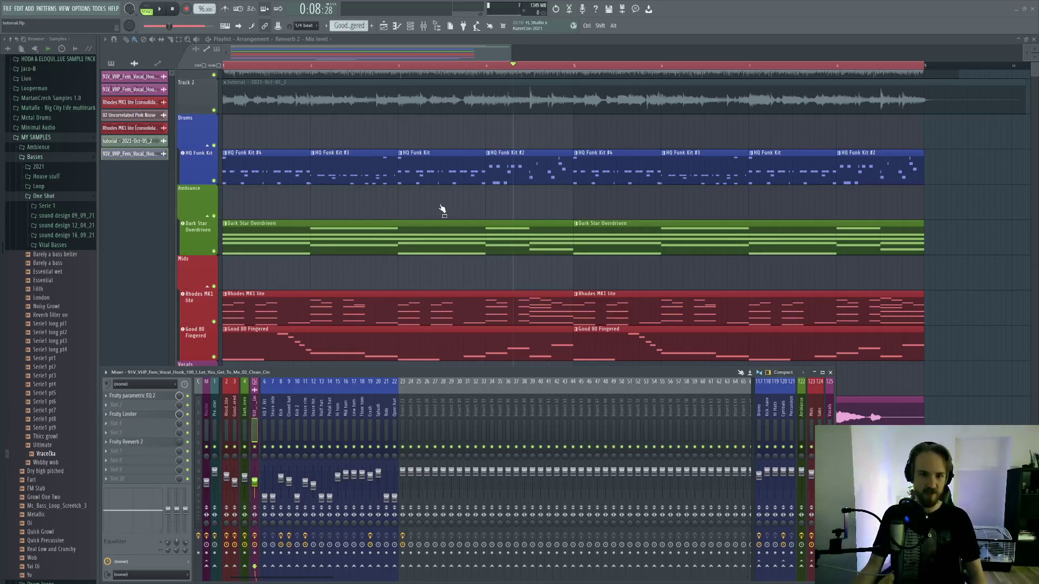
click(490, 206)
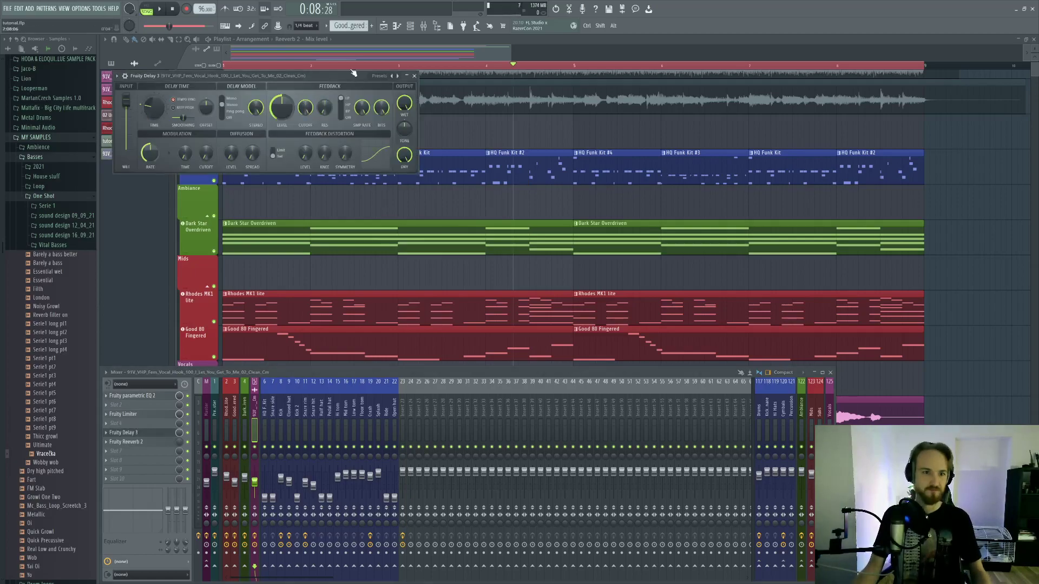
scroll(156, 445, up, 1)
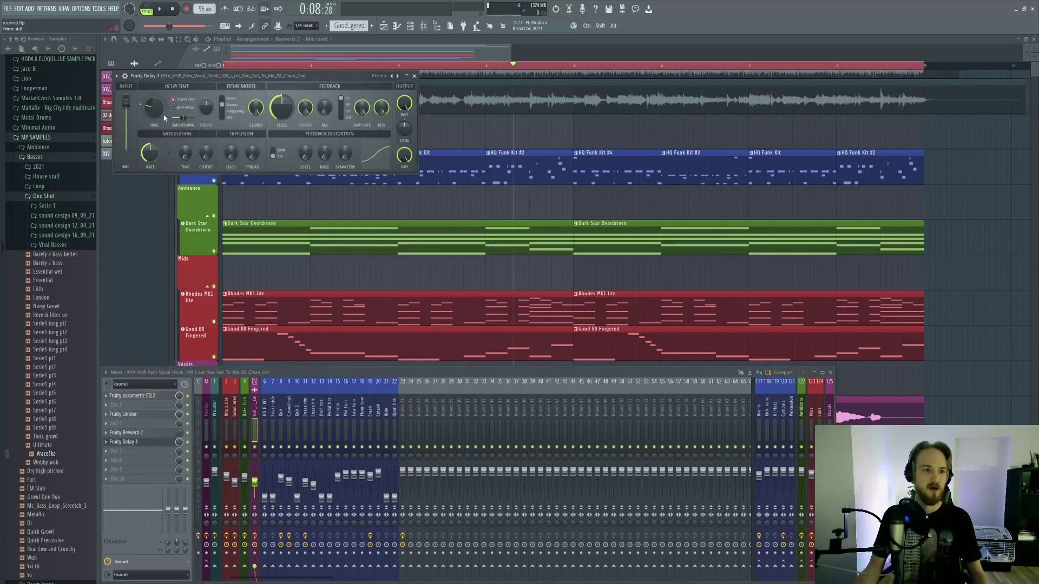
Step: Try lowering Fruity Delay 3's output wet to about 18%, and pull its input wet down to 0%
drag(271, 78, 505, 174)
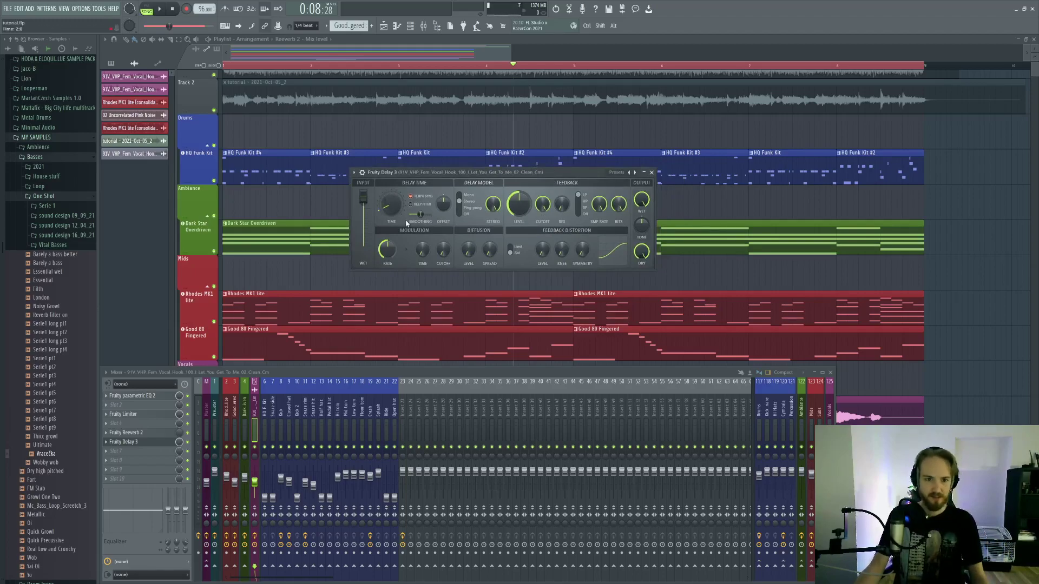
drag(641, 200, 640, 214)
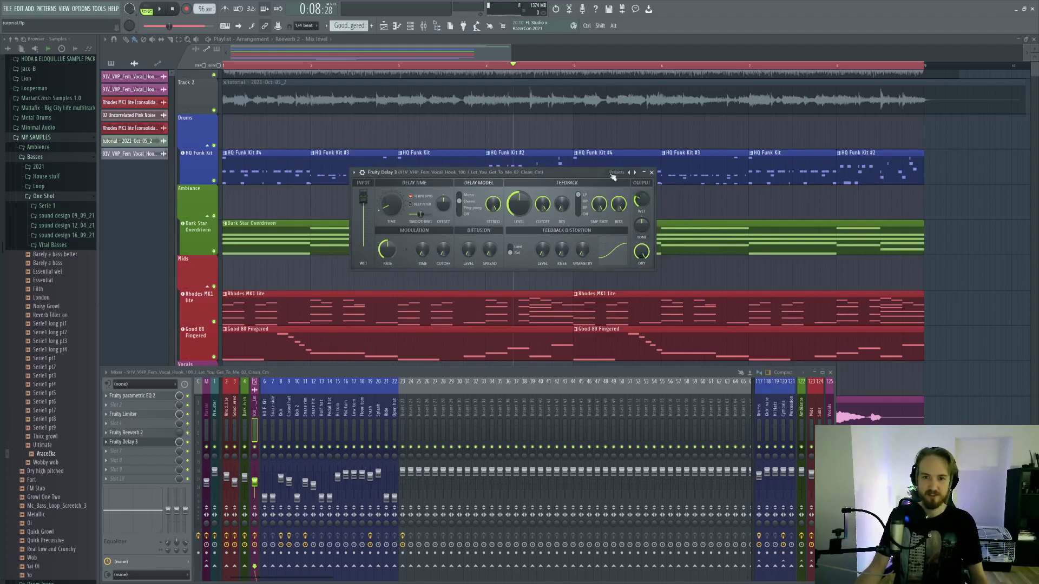
drag(588, 172, 588, 192)
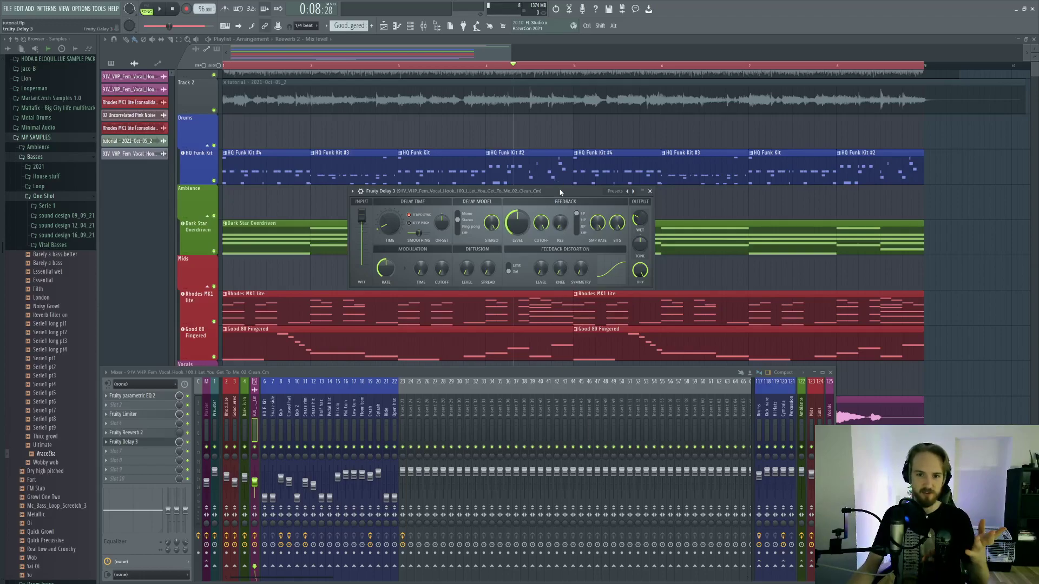
drag(558, 185, 531, 186)
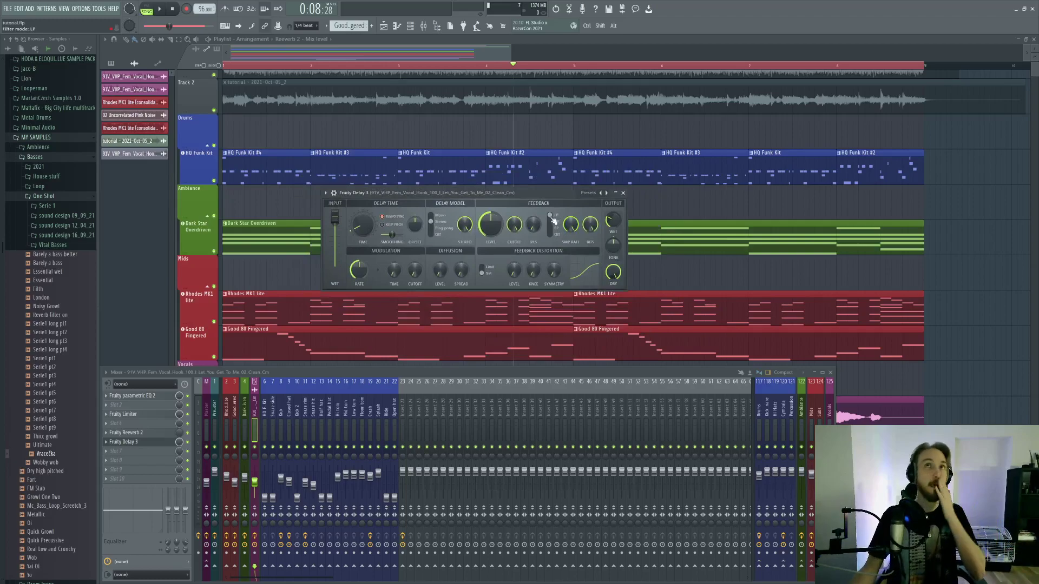
mouse_move(334, 234)
mouse_down()
mouse_move(335, 270)
mouse_move(334, 216)
mouse_up()
drag(614, 221, 614, 243)
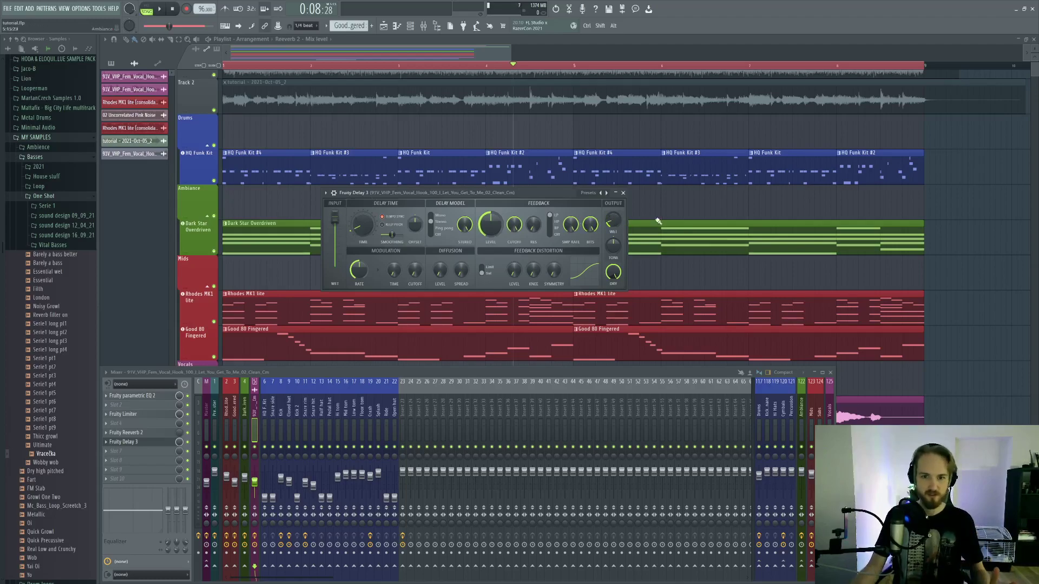
drag(611, 220, 611, 219)
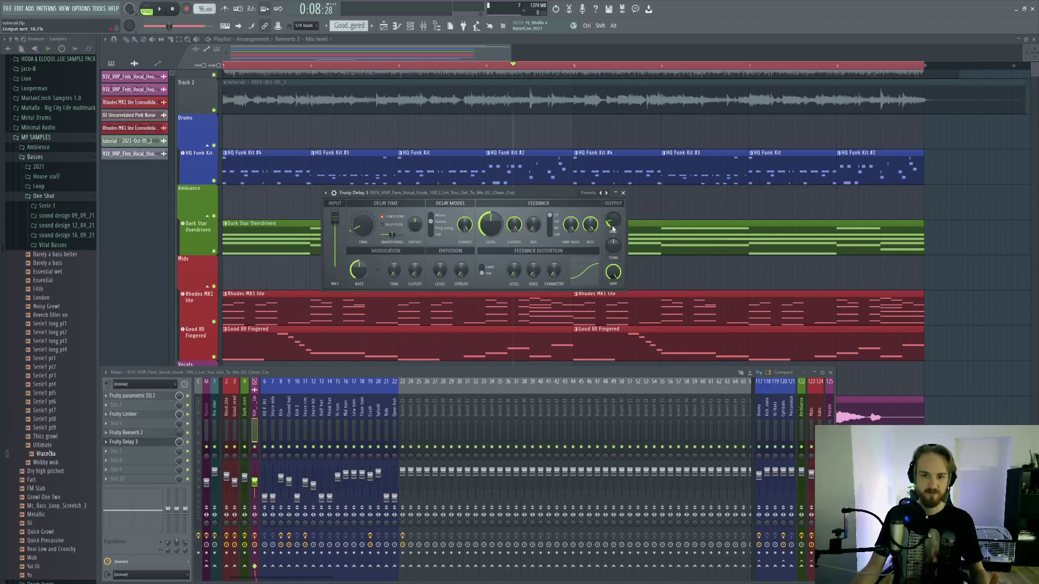
drag(335, 218, 336, 270)
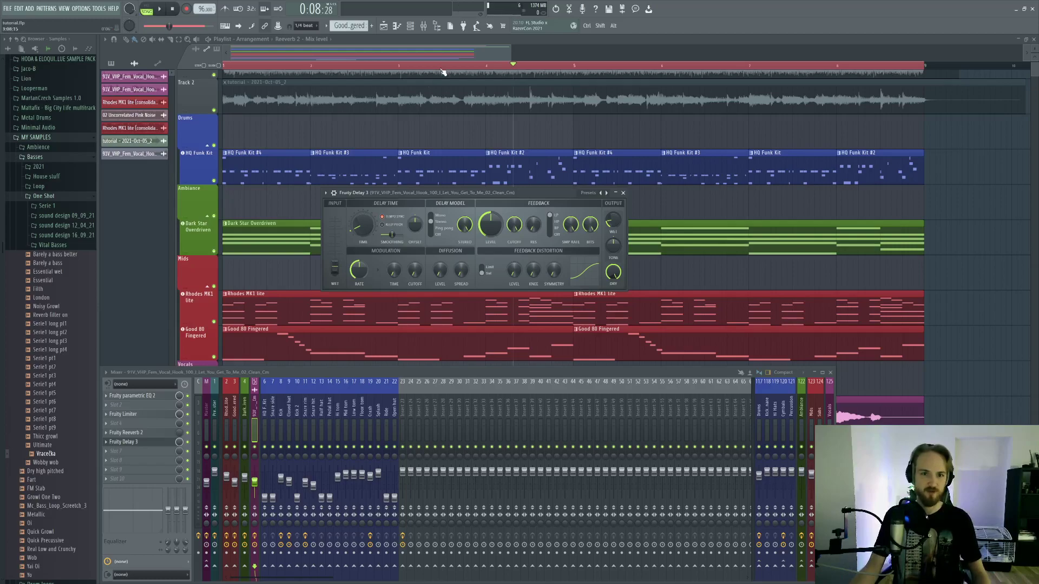
Step: Play the arrangement from the start to hear the vocal with the delay's input wet varied around 0%
drag(442, 68, 224, 67)
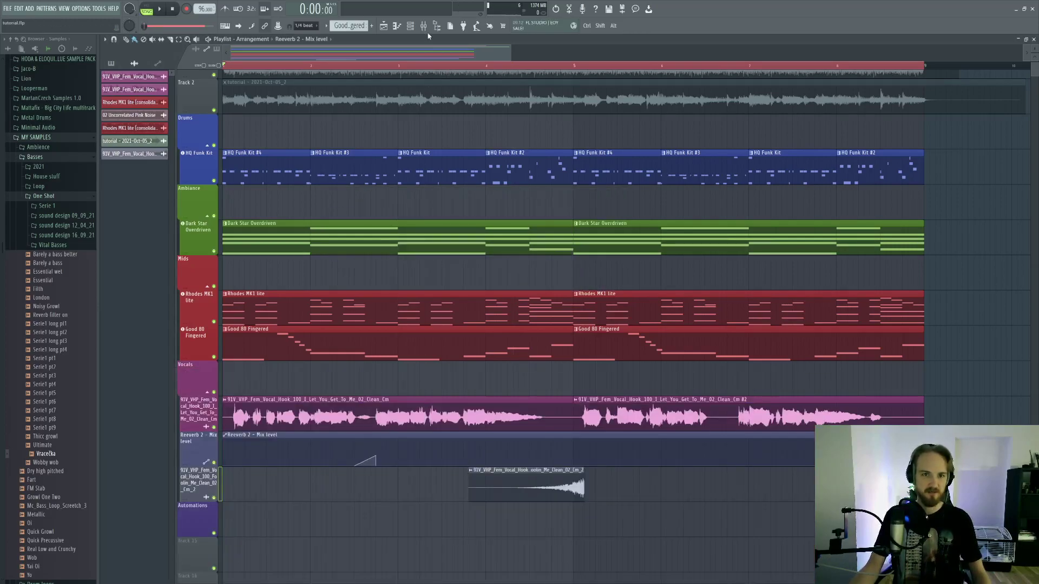
key(space)
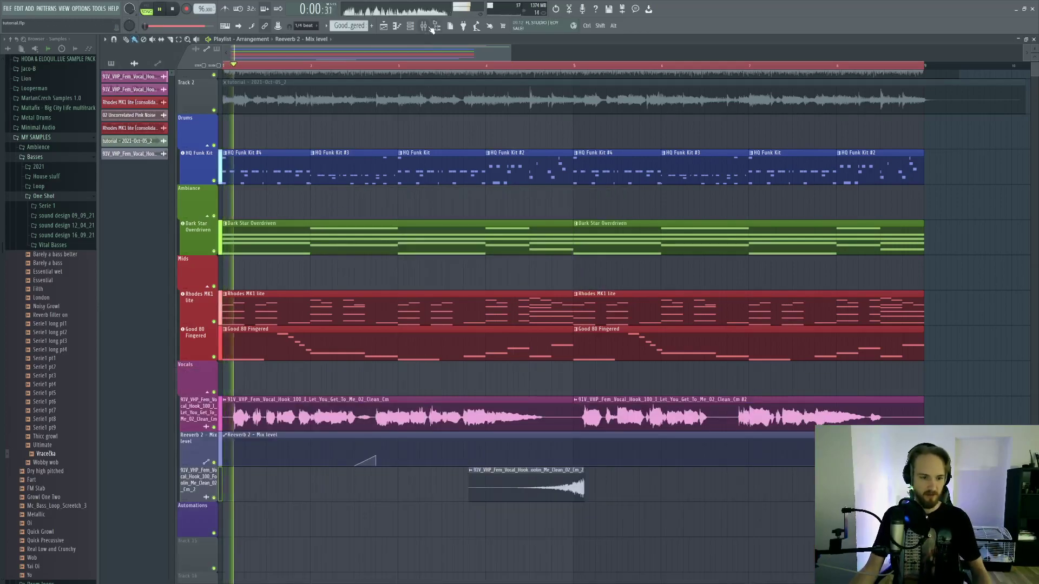
click(431, 29)
key(space)
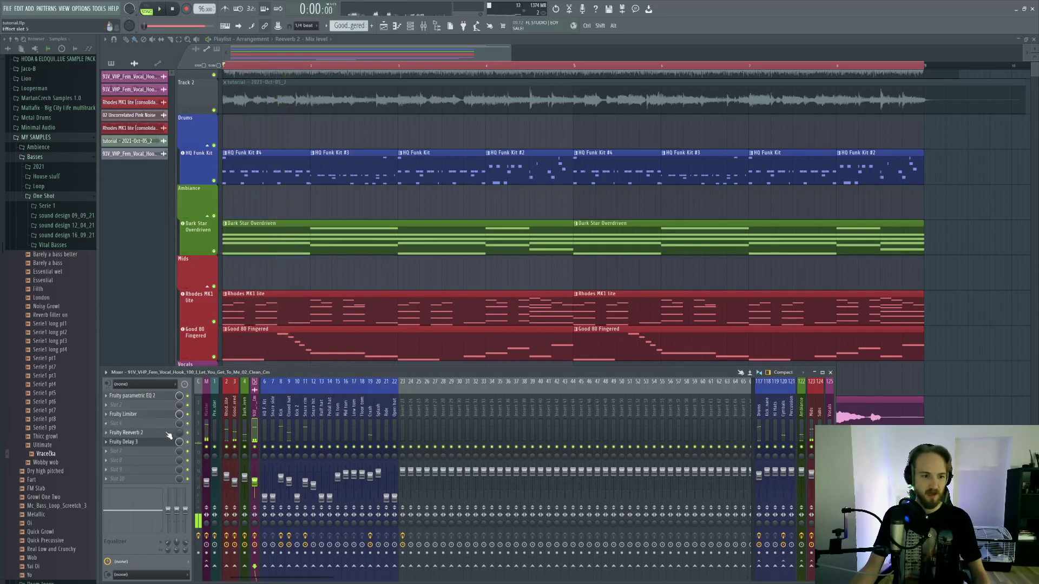
click(165, 442)
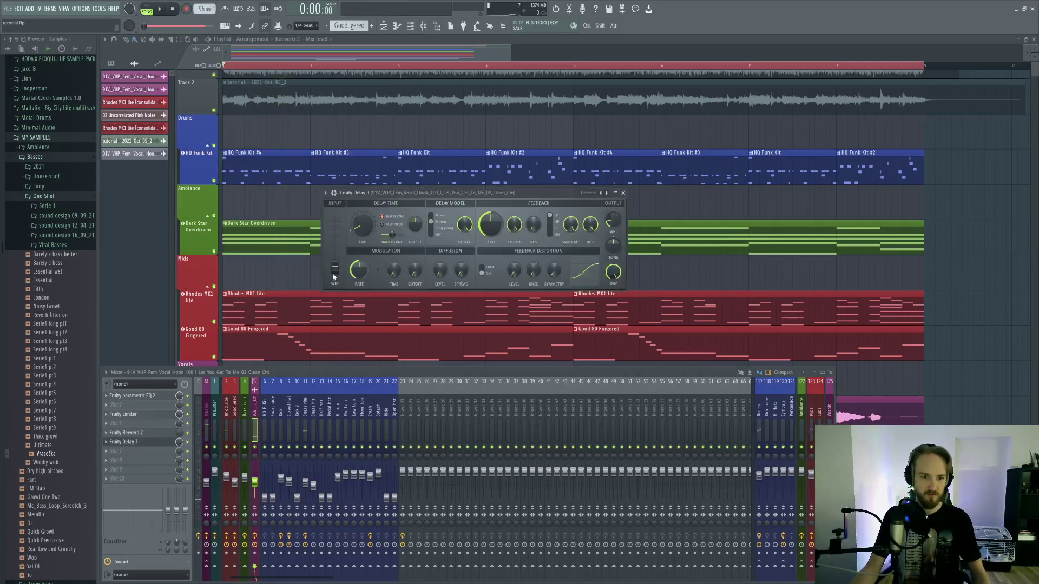
mouse_move(332, 270)
mouse_down()
mouse_move(335, 220)
mouse_move(335, 271)
mouse_up()
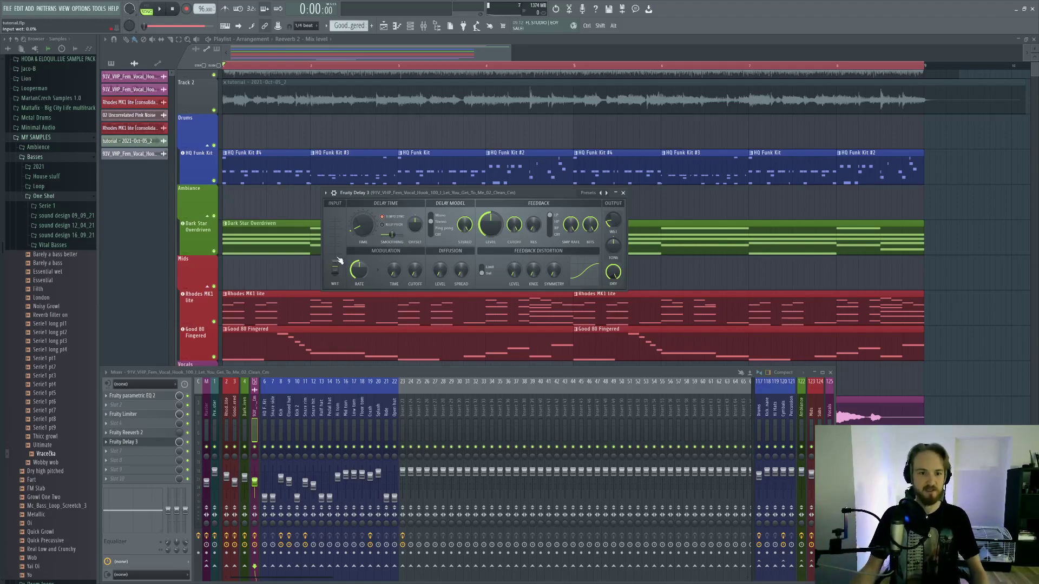
key(space)
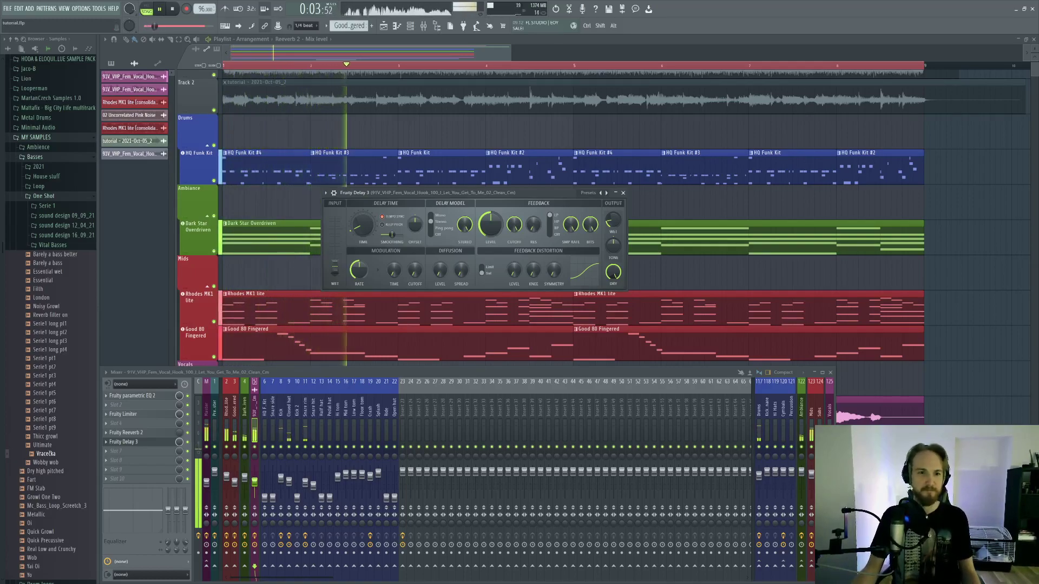
key(space)
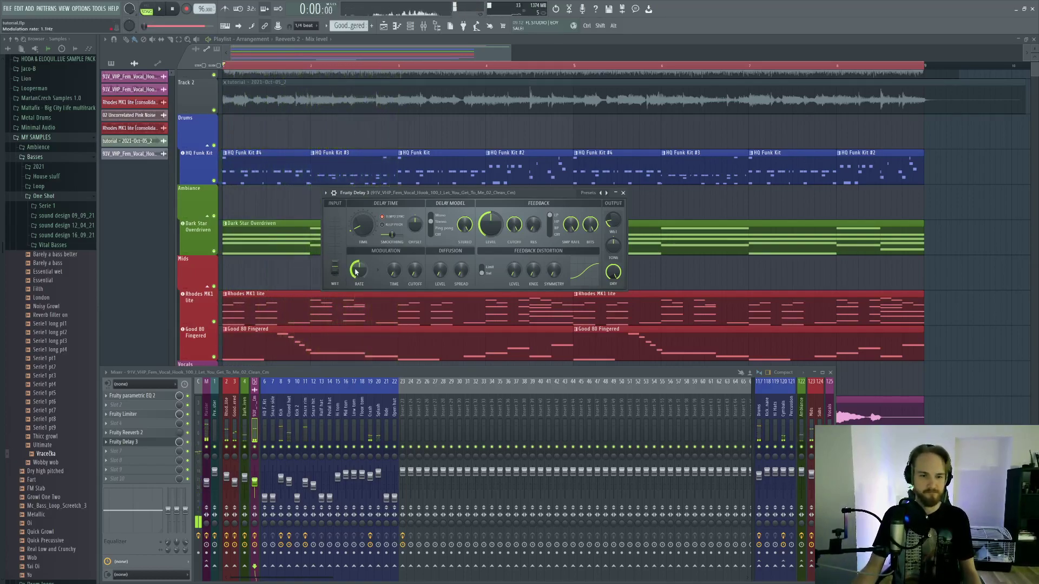
Step: Set the delay's output wet to 100% and audition brief input wet bursts on the vocal, returning the input to 0%
key(space)
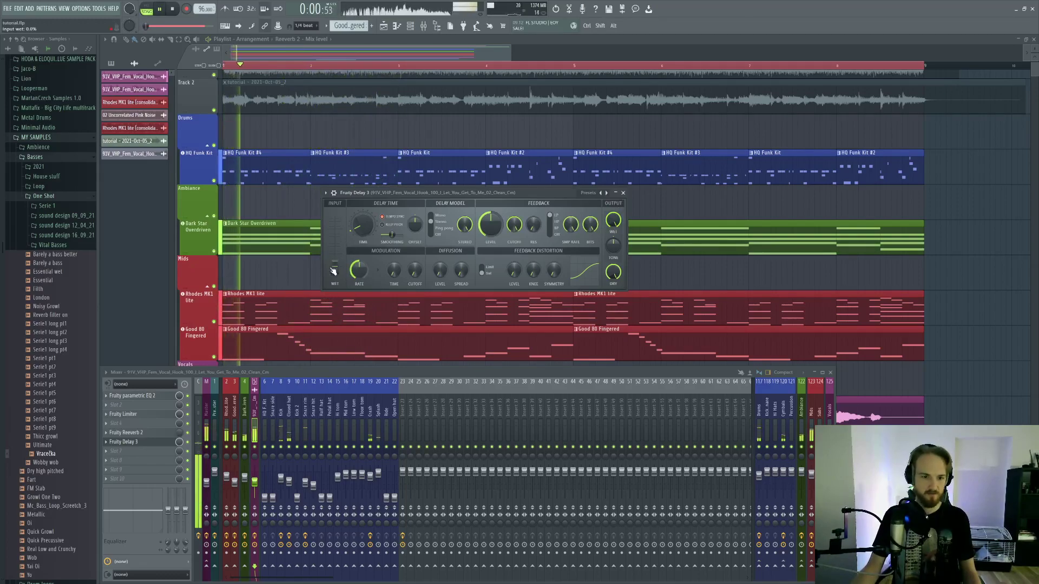
drag(335, 272, 335, 272)
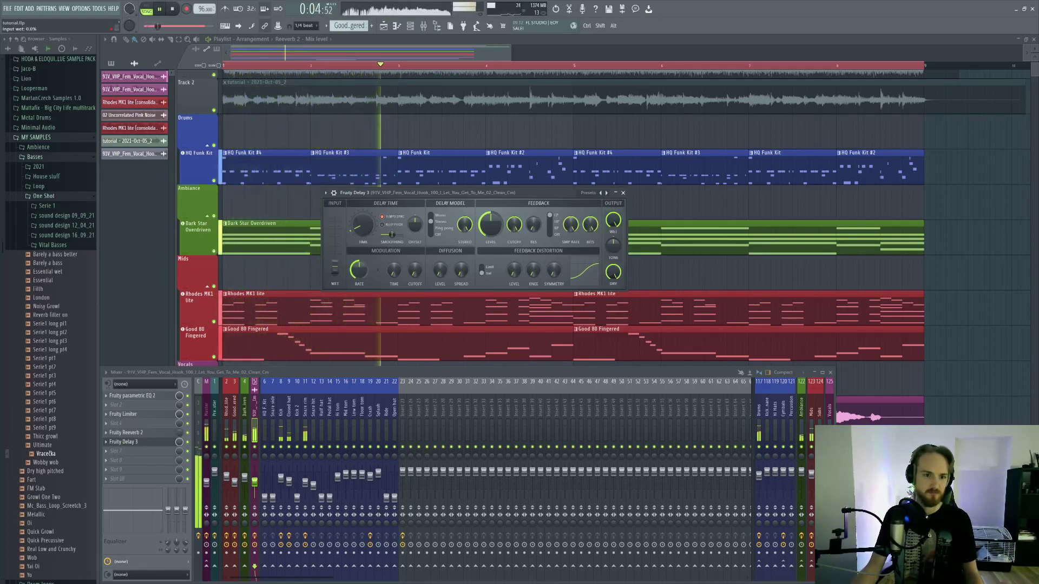
key(space)
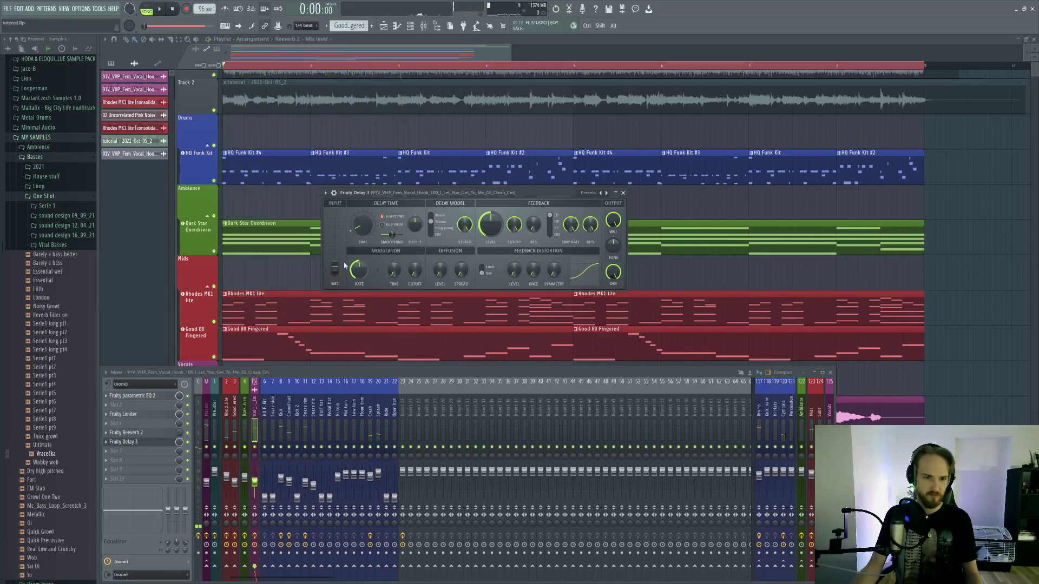
key(space)
drag(356, 193, 439, 212)
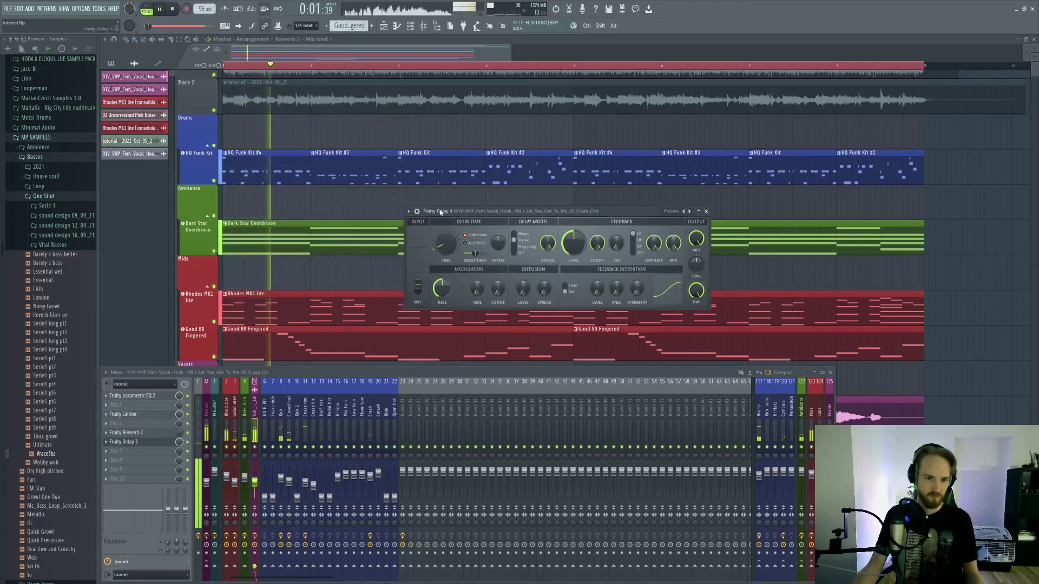
mouse_move(418, 286)
mouse_down()
mouse_move(418, 255)
mouse_move(418, 287)
mouse_up()
key(space)
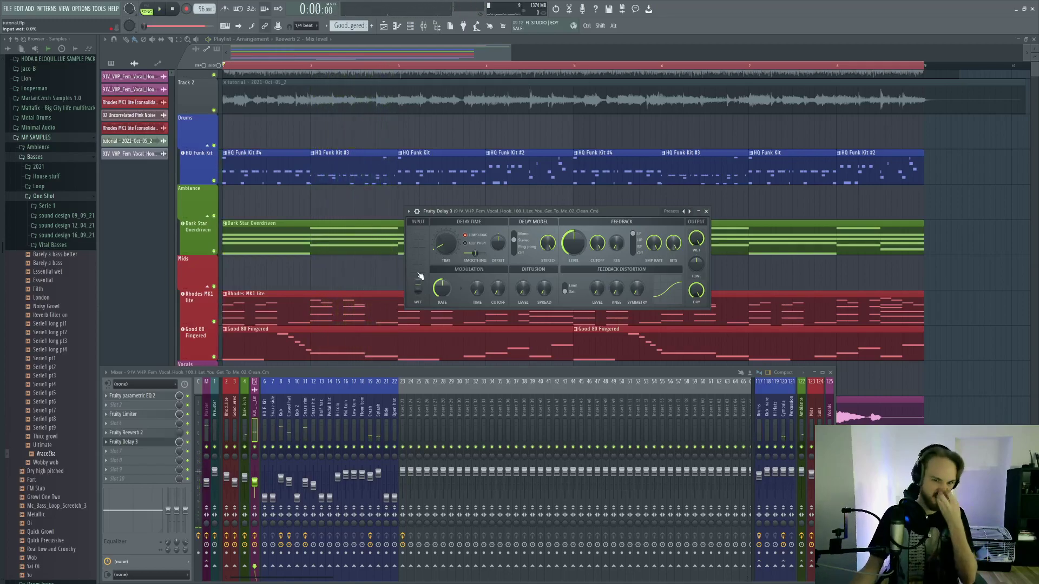
Step: Raise the delay's input wet to maximum, then drop its output wet to 0% and bring it back to full
drag(418, 284, 419, 236)
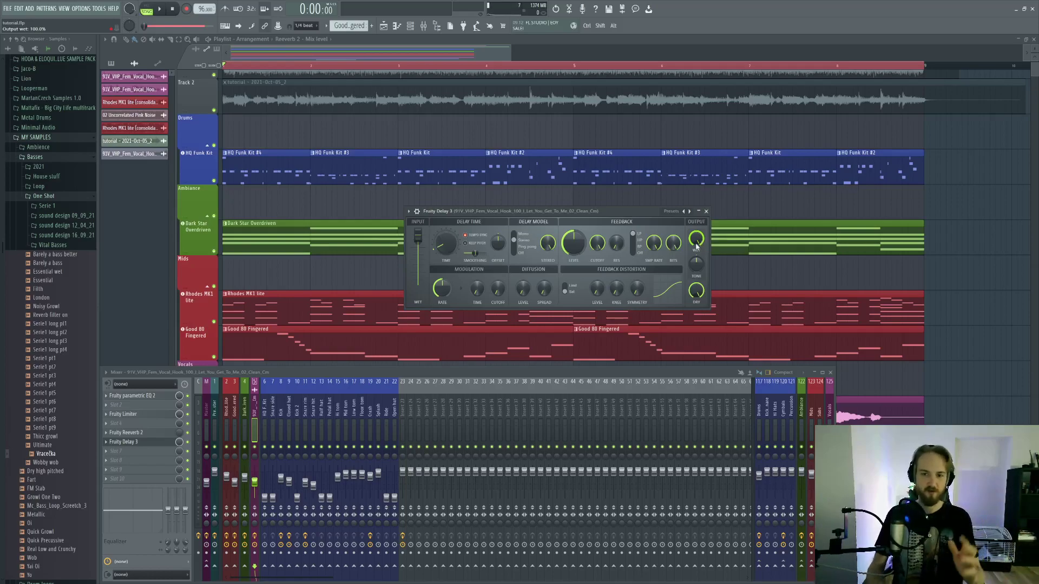
drag(696, 244, 696, 287)
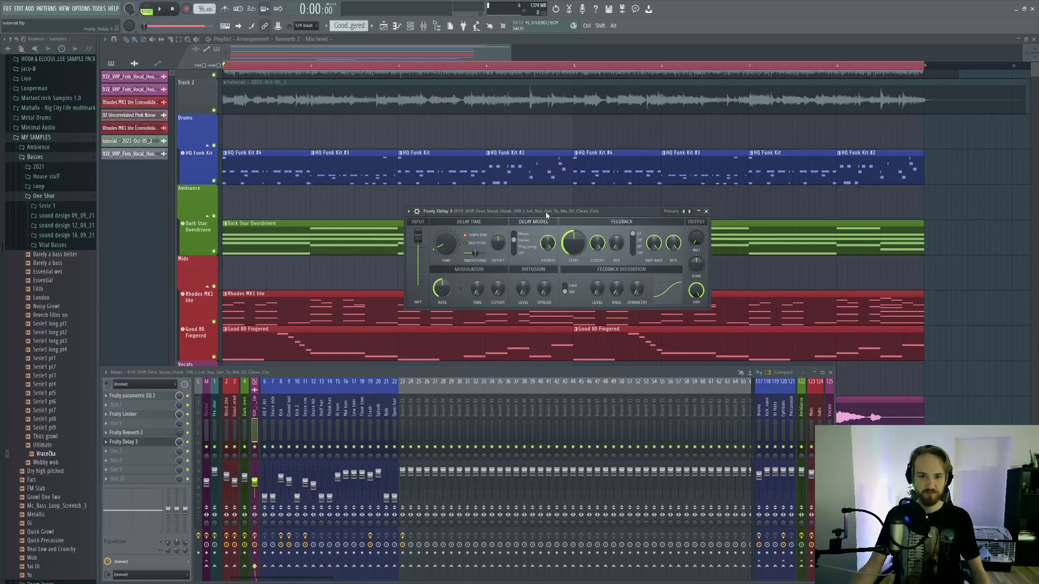
drag(676, 233, 643, 177)
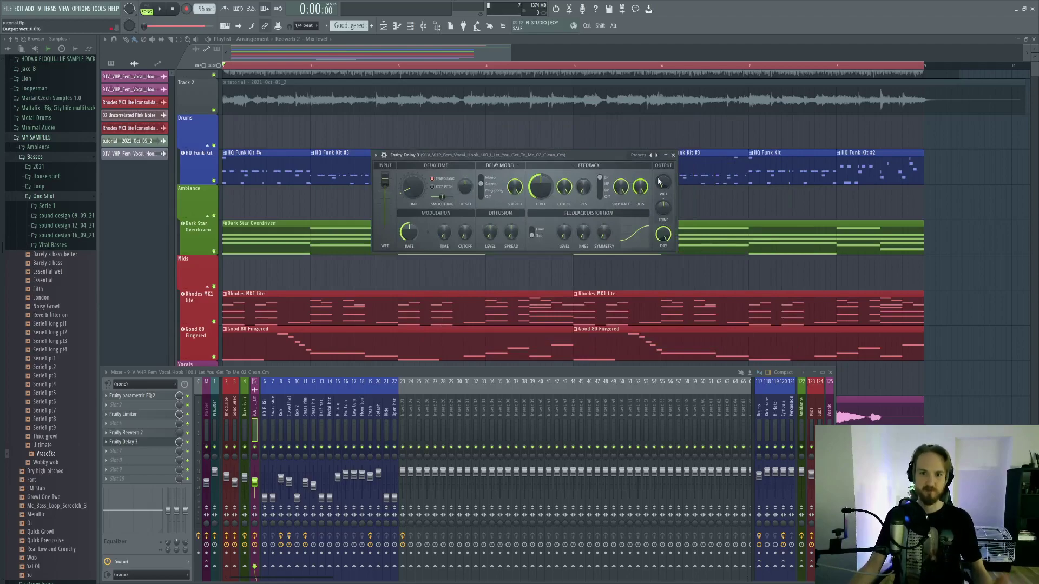
mouse_move(384, 180)
mouse_down()
mouse_move(385, 210)
mouse_move(385, 180)
mouse_up()
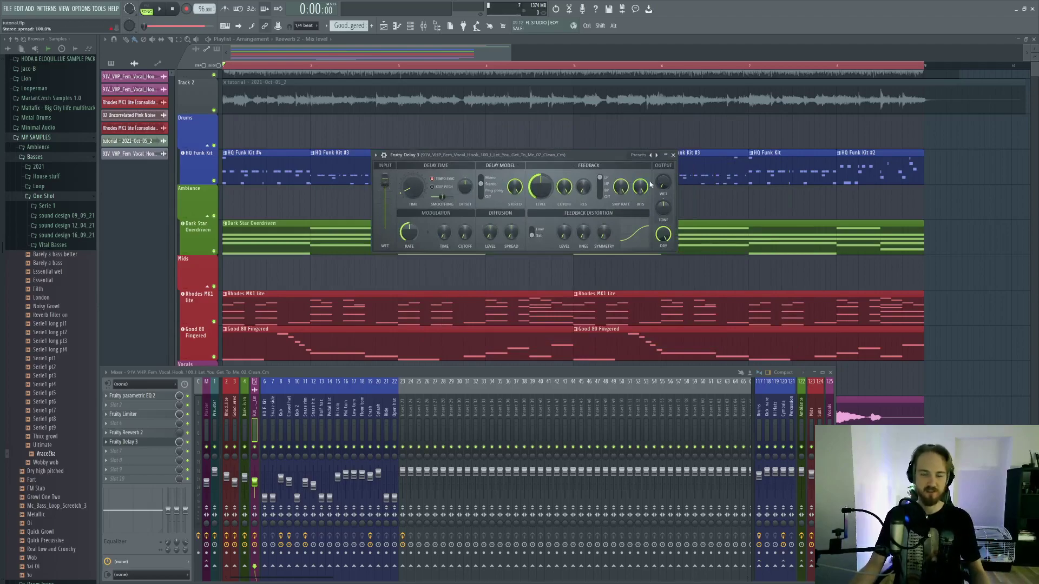
drag(663, 184, 662, 188)
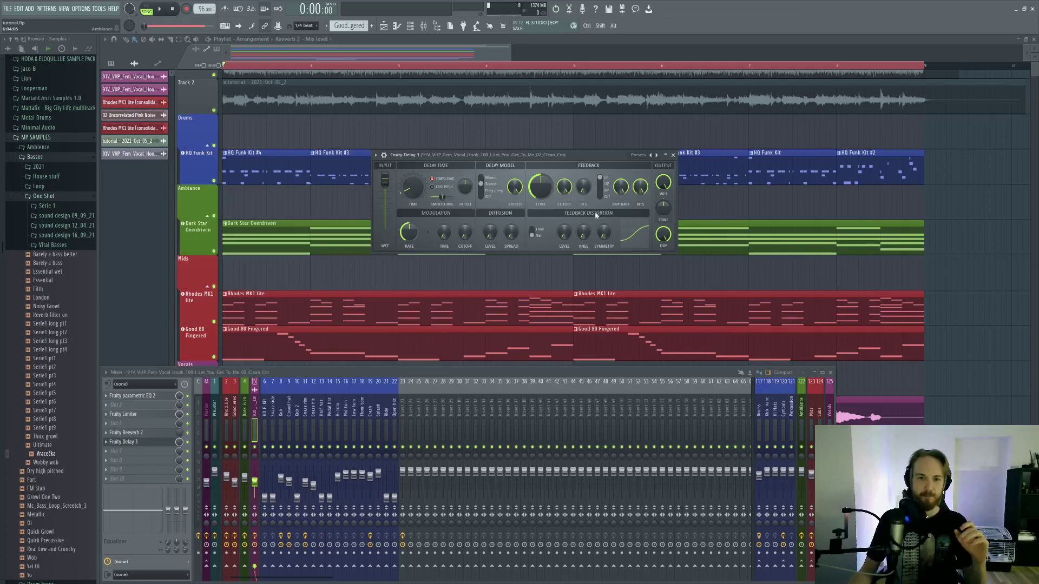
Step: Increase Fruity Delay 3's delay time and play the vocal from the start to hear the echoes
drag(409, 194, 410, 183)
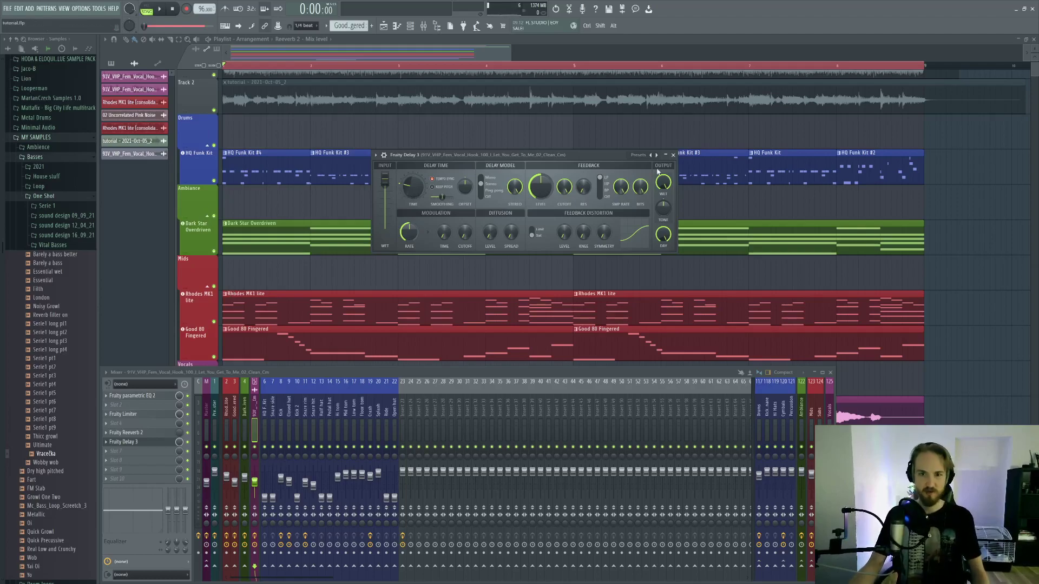
key(space)
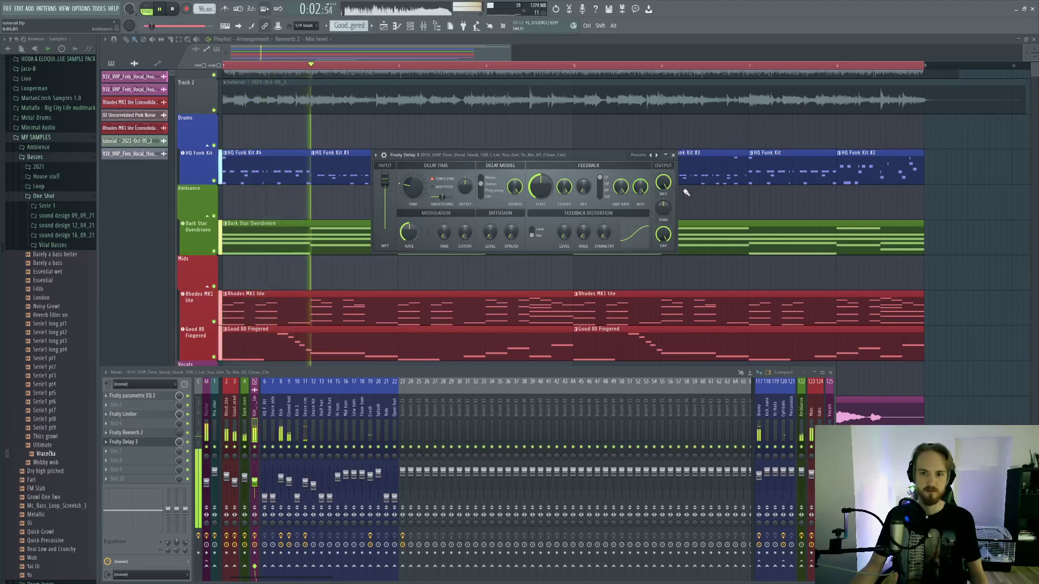
key(space)
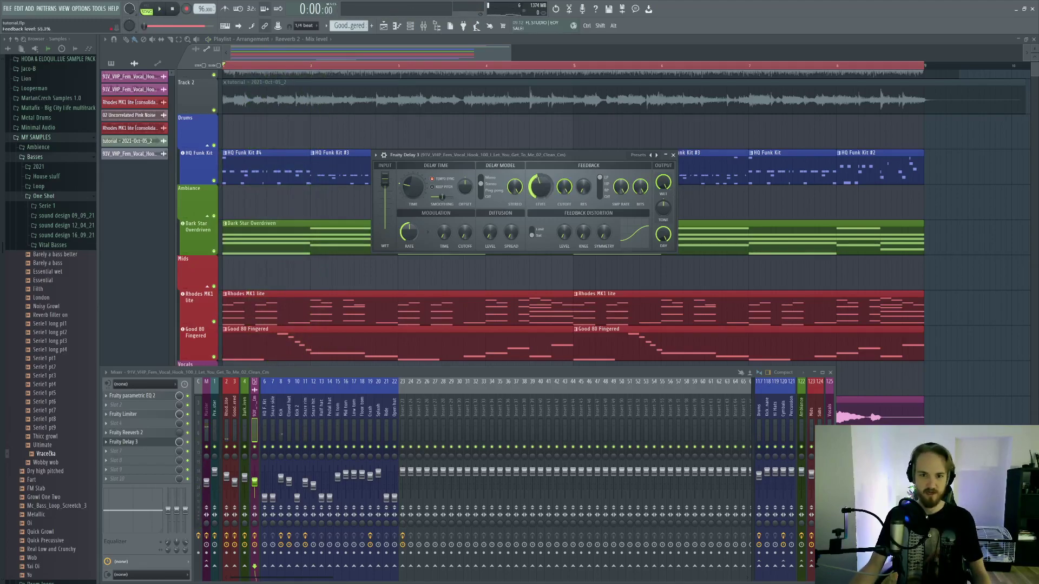
Step: Adjust Fruity Delay 3's feedback level and switch the delay model to mono and back to stereo
drag(540, 187, 546, 180)
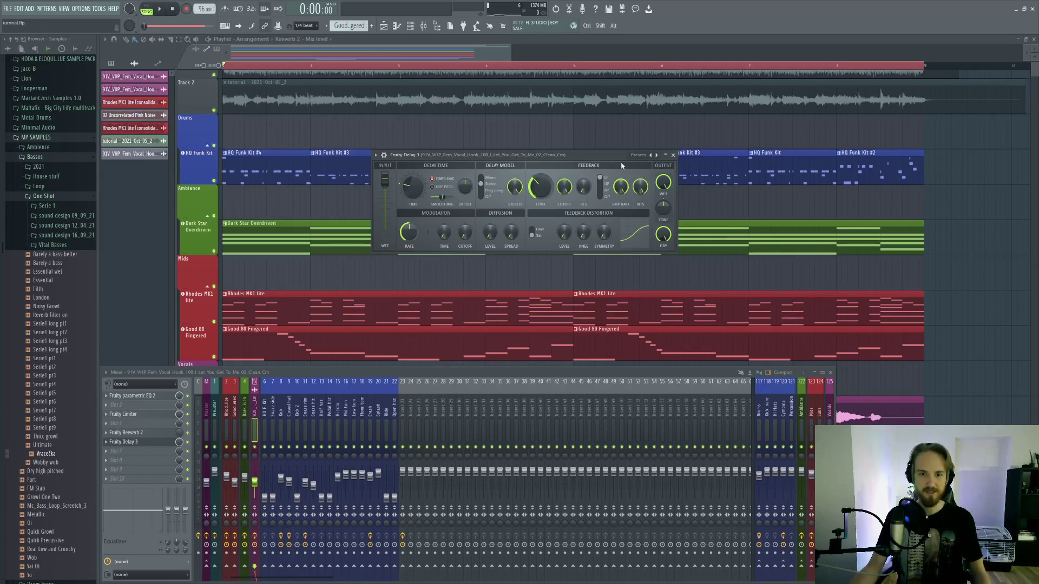
click(484, 175)
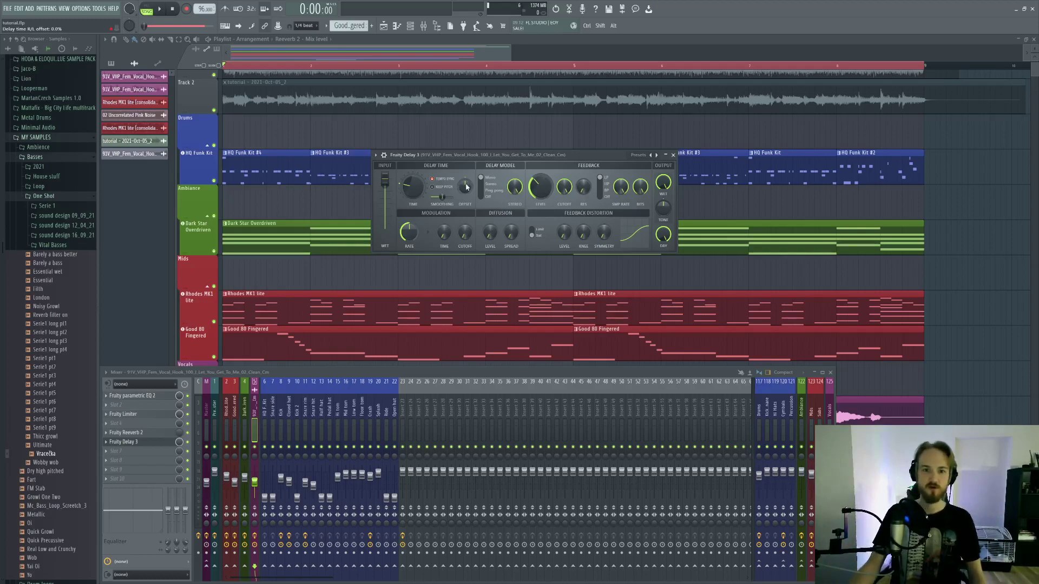
click(492, 186)
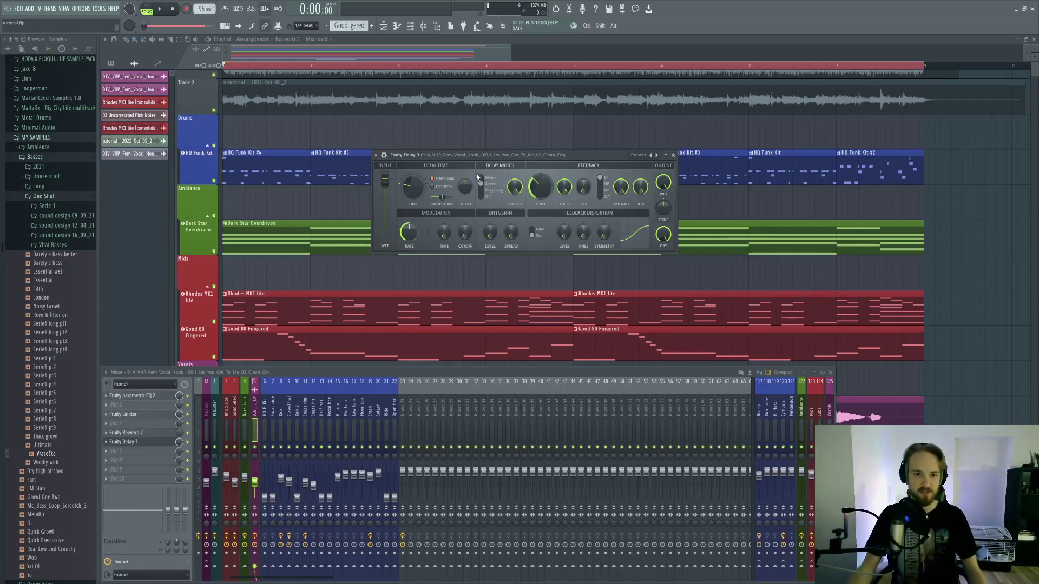
Step: Raise the delay time R/L offset to 98.5% and play the arrangement from the start to hear the stereo echoes
scroll(470, 184, up, 3)
drag(465, 189, 468, 165)
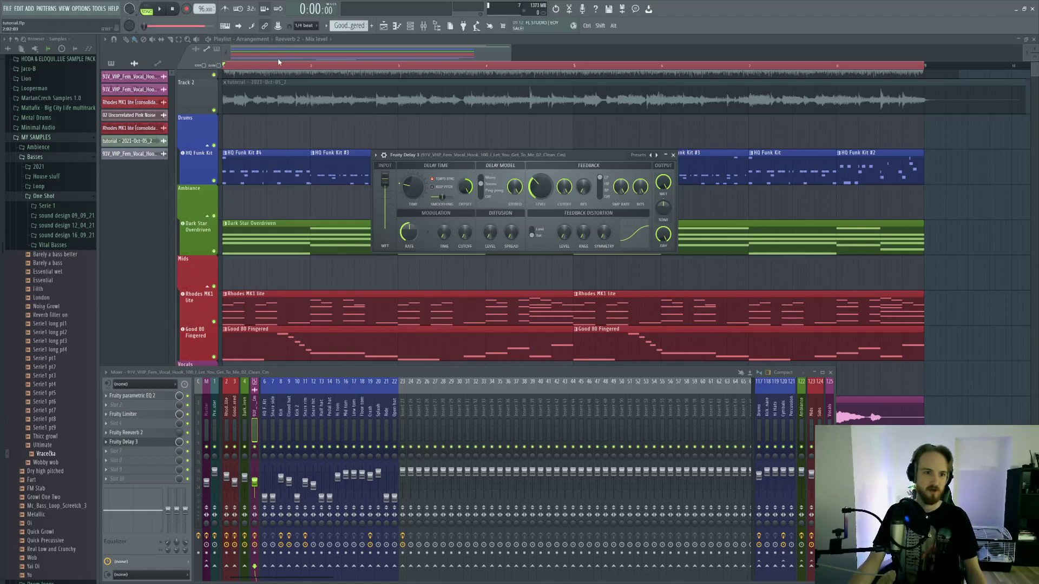
key(space)
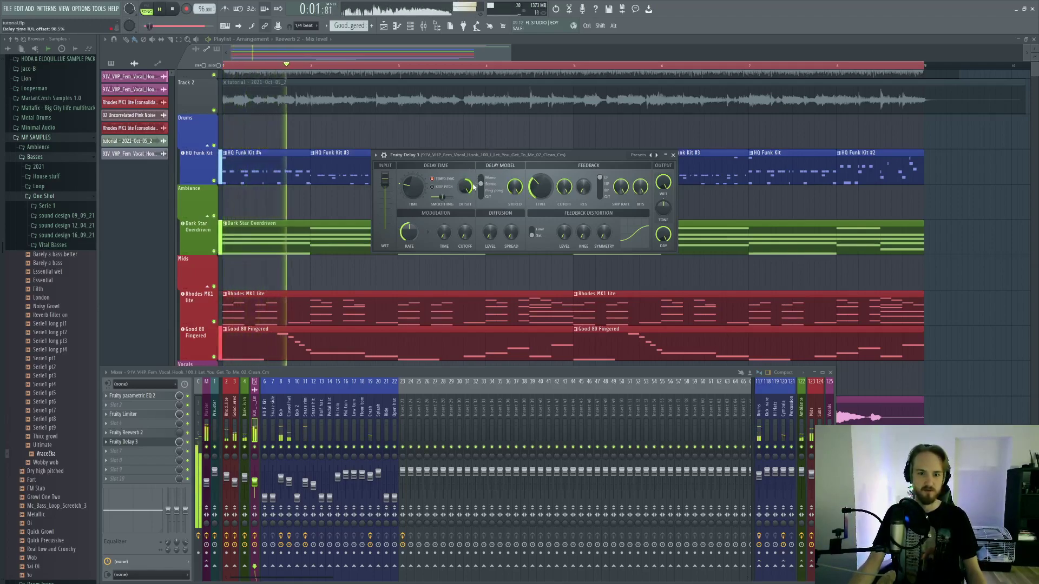
key(space)
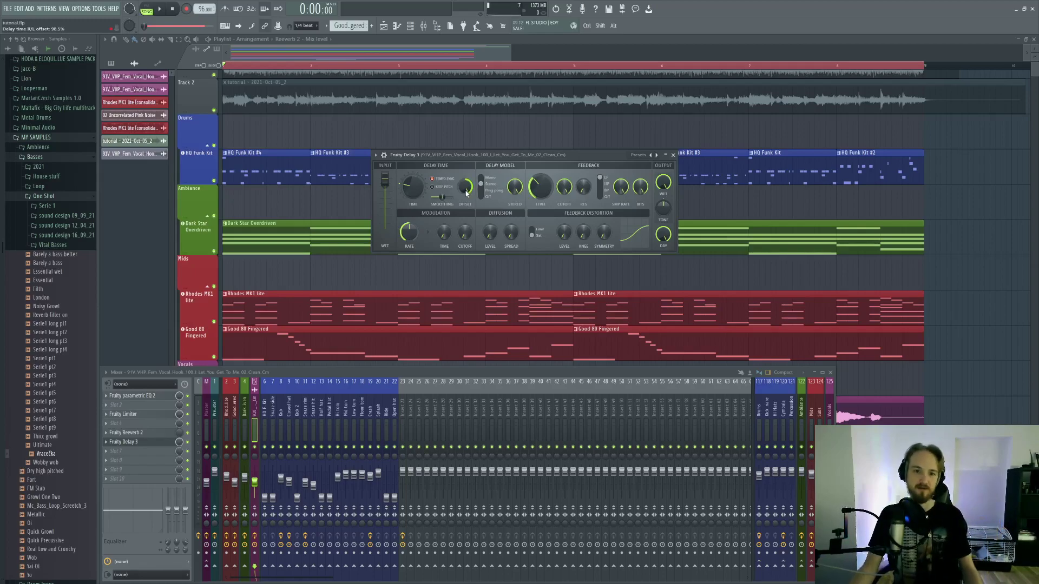
Step: Set the delay time R/L offset to 100% and play the mix again with the master mixer track selected
drag(466, 194, 466, 210)
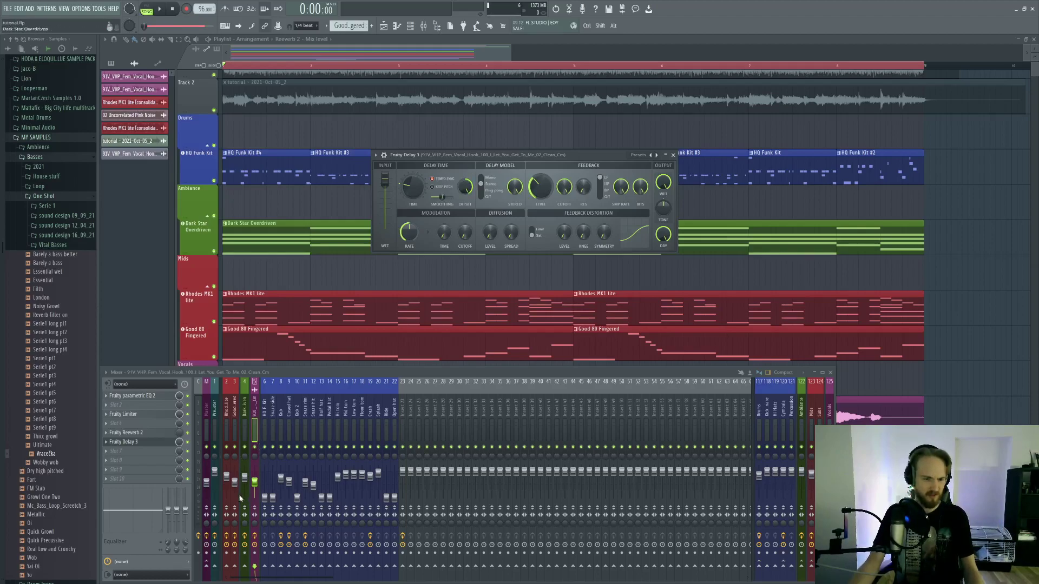
key(space)
click(207, 528)
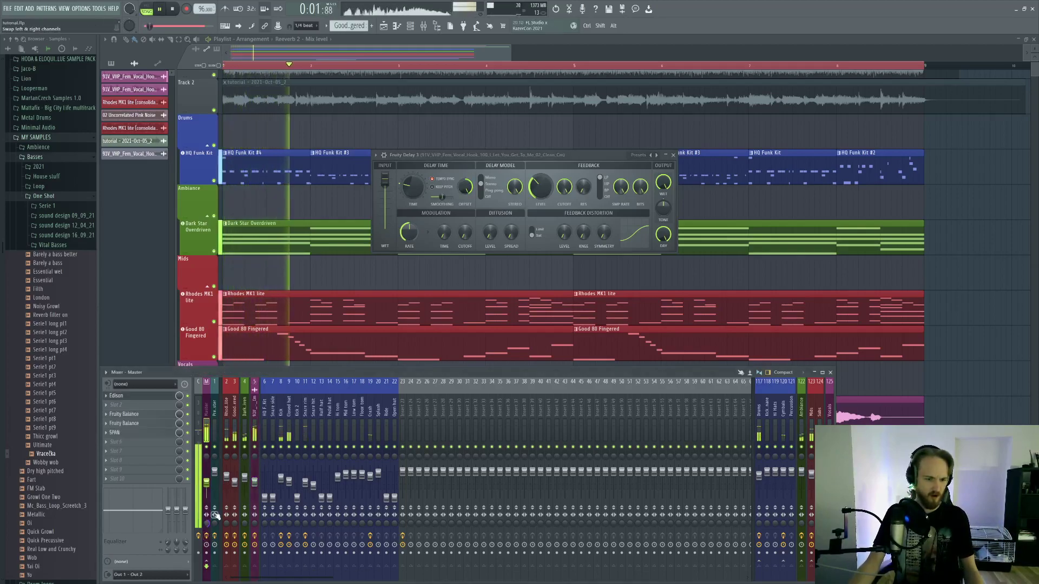
key(space)
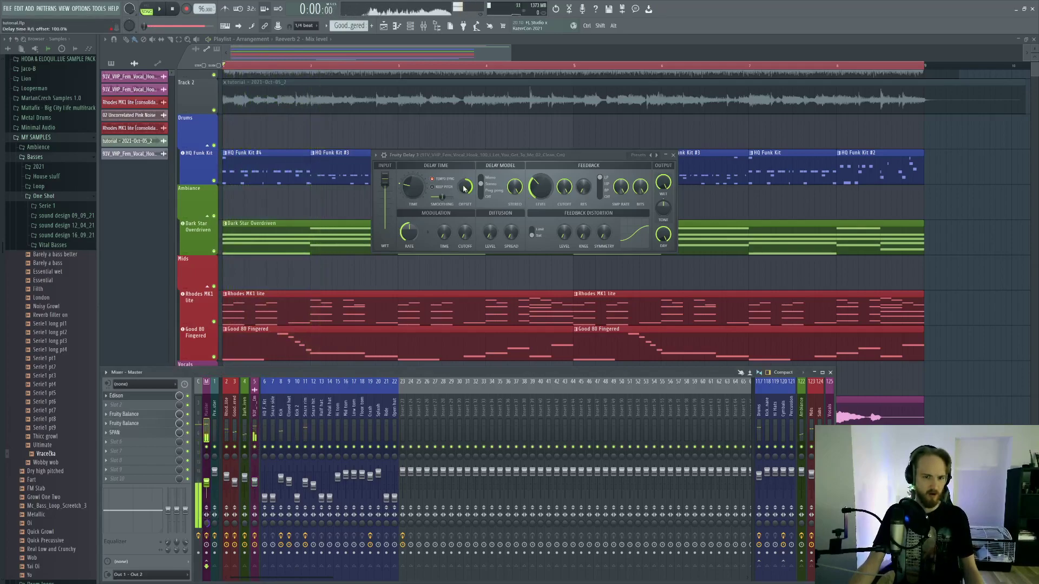
Step: Reset the delay's R/L offset to its centre and play the vocal from the start for comparison
click(470, 189)
key(space)
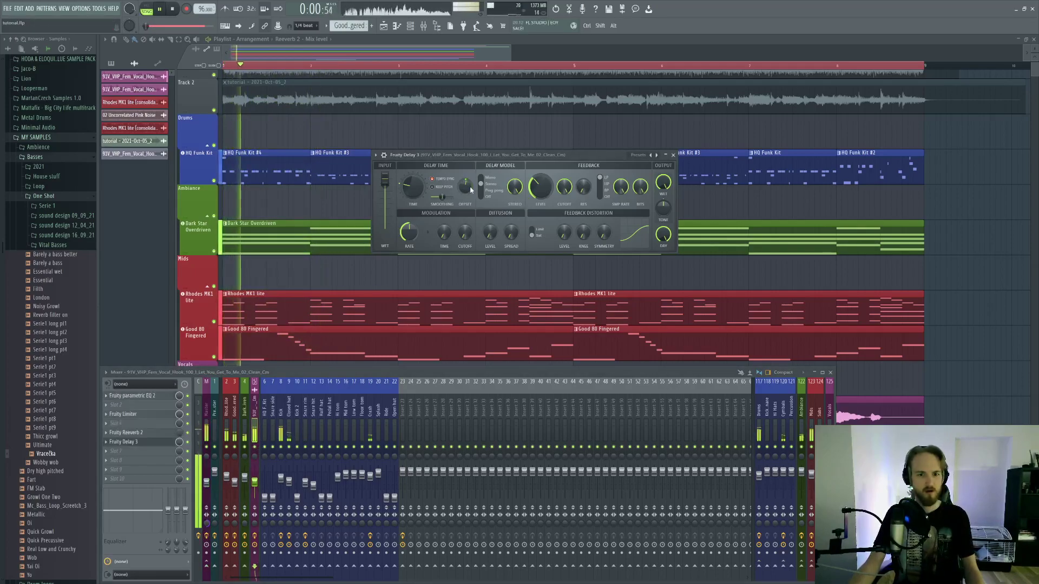
key(space)
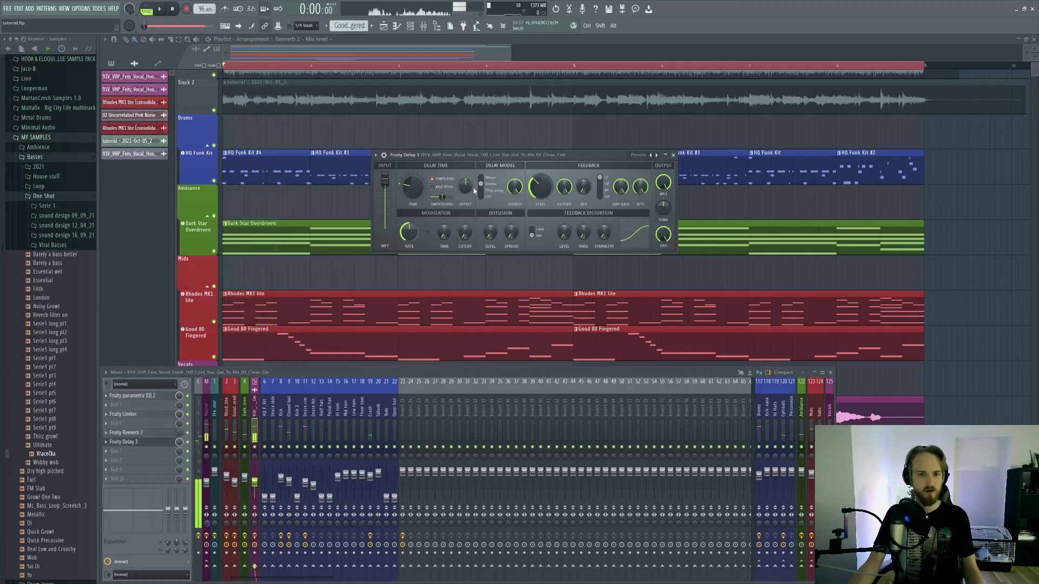
Step: Raise the R/L offset again and play the vocal from the start to compare the stereo spread of the echoes
drag(467, 187, 467, 152)
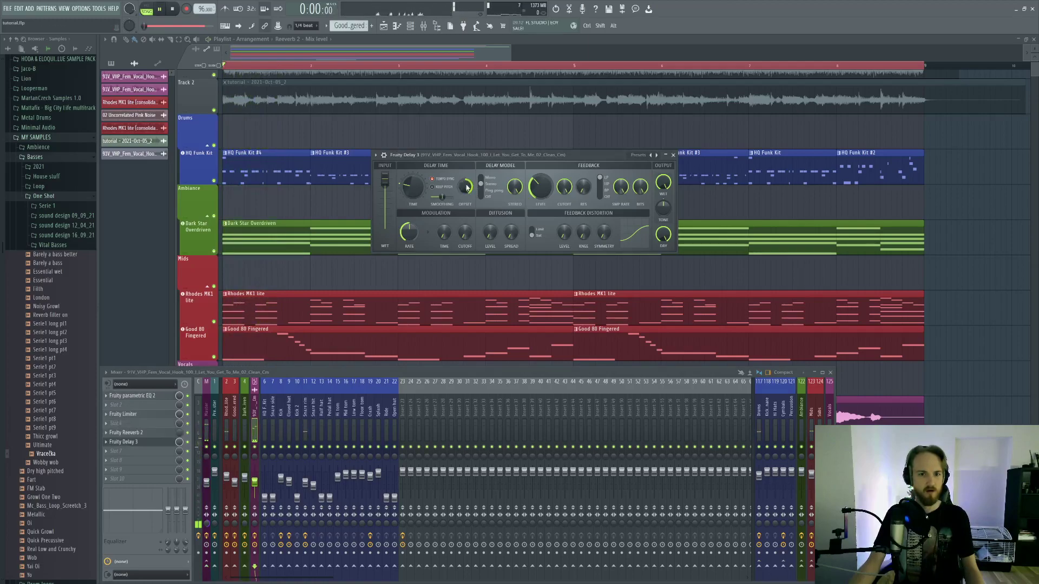
key(space)
key(space)
key(space)
key(space)
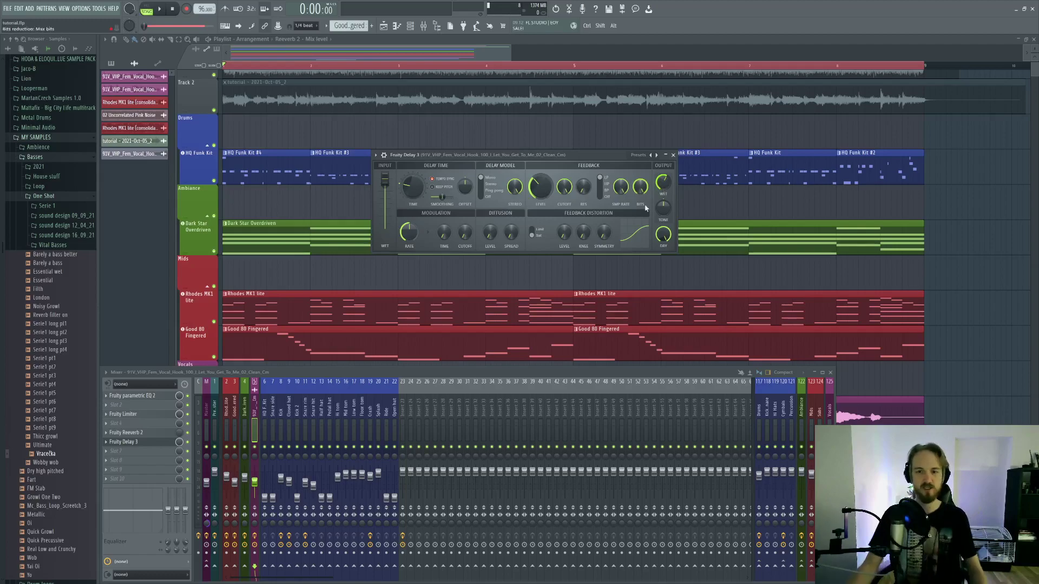
Step: Lower the delay's output wet and step the feedback filter mode through HP, BP and off, back to LP
drag(669, 186, 669, 209)
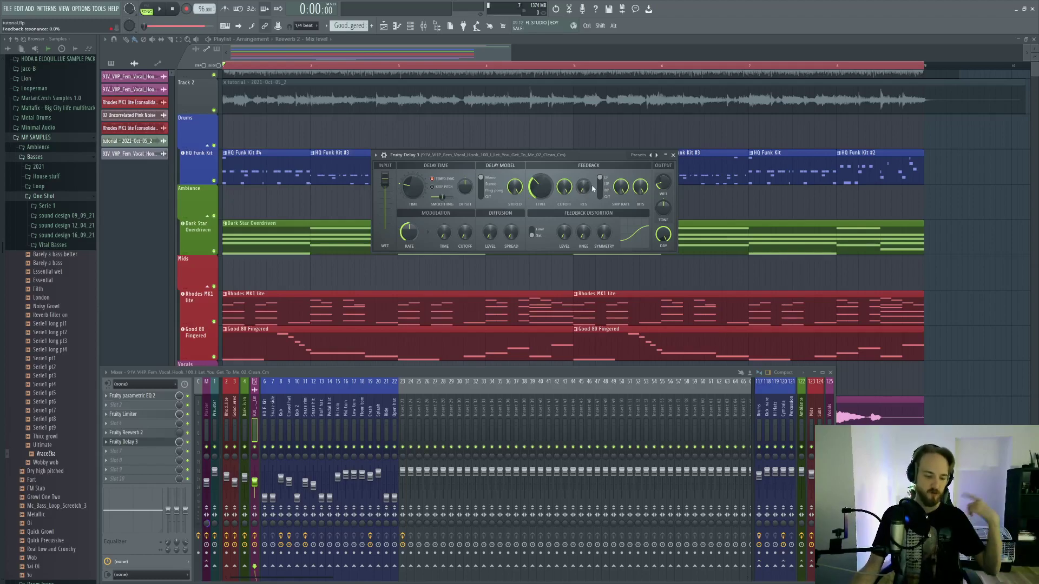
click(606, 184)
click(604, 191)
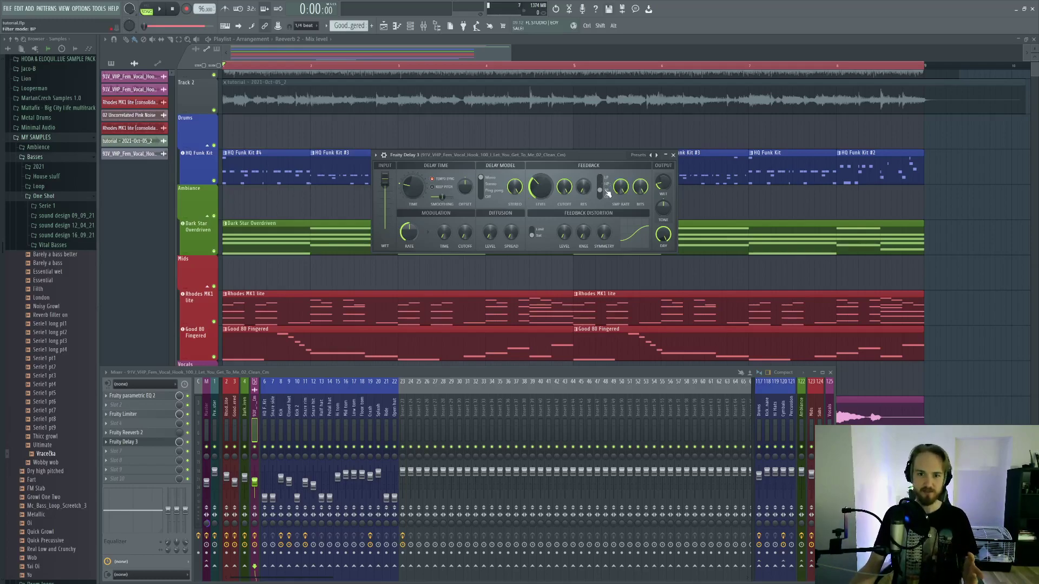
click(601, 197)
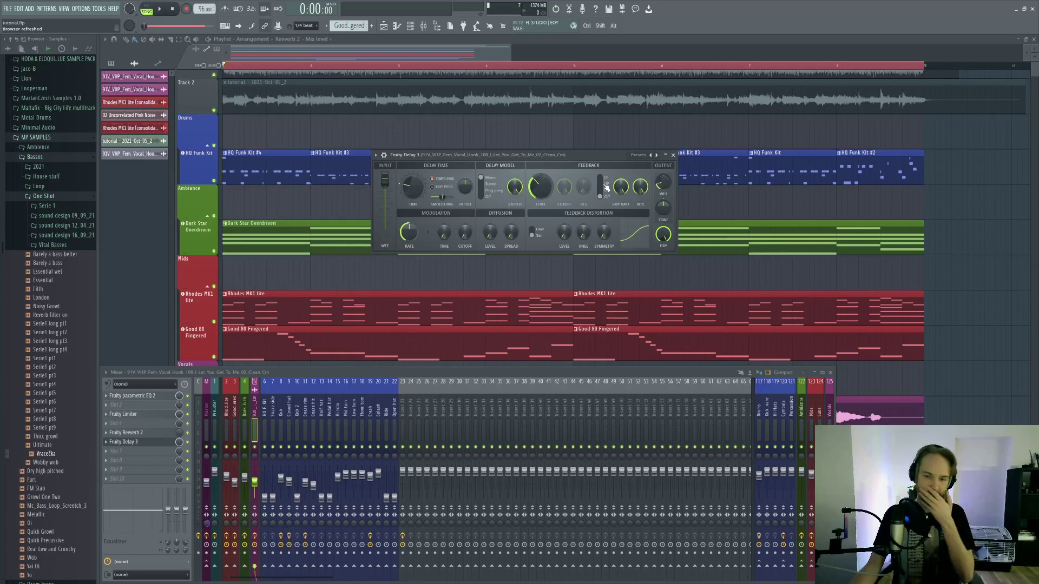
click(605, 177)
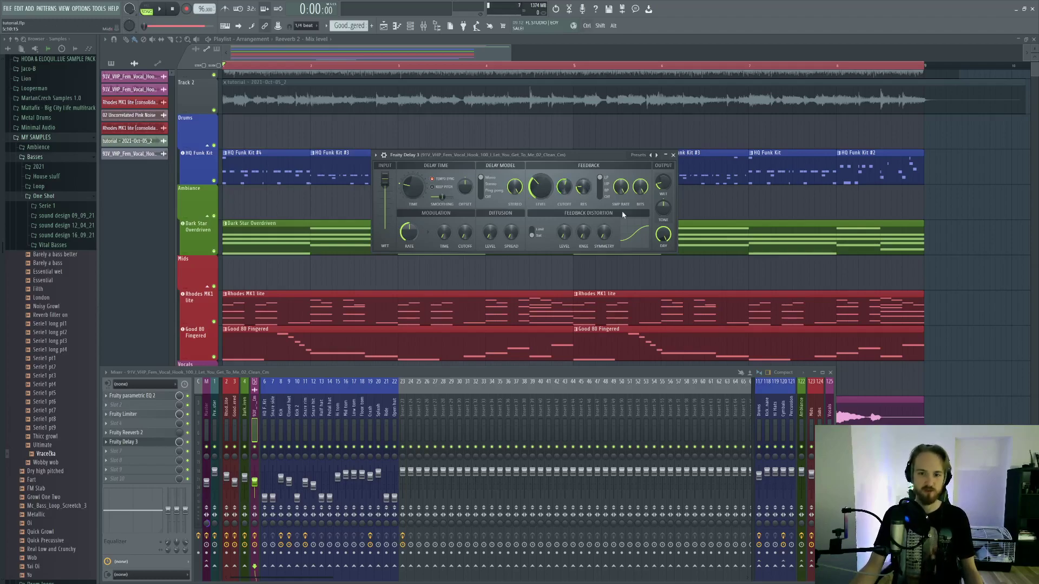
Step: Open a Fruity Parametric EQ 2 on mixer insert 25 and demonstrate moving its low-cut and high-cut bands
click(418, 430)
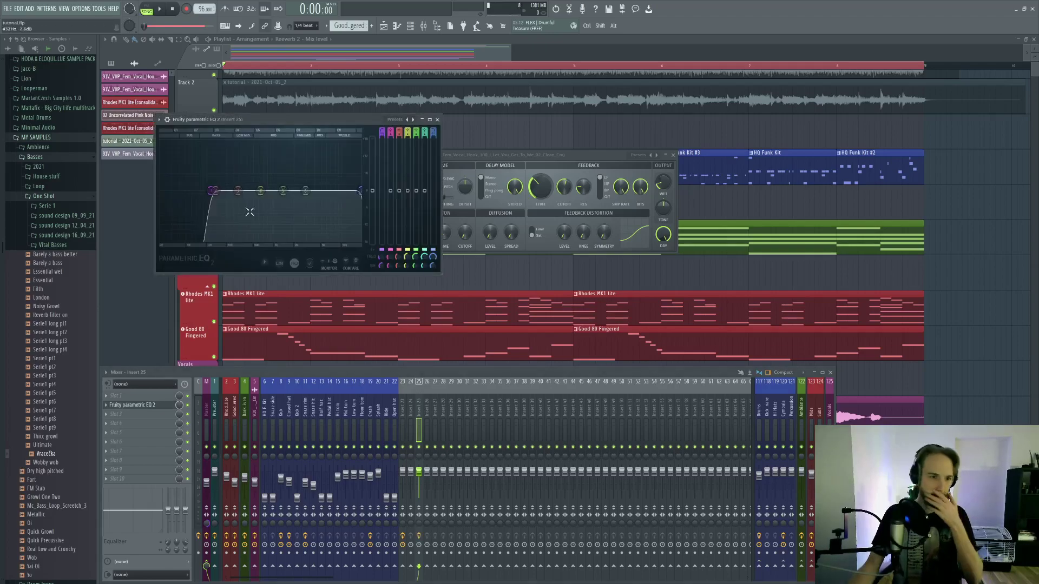
drag(213, 191, 161, 190)
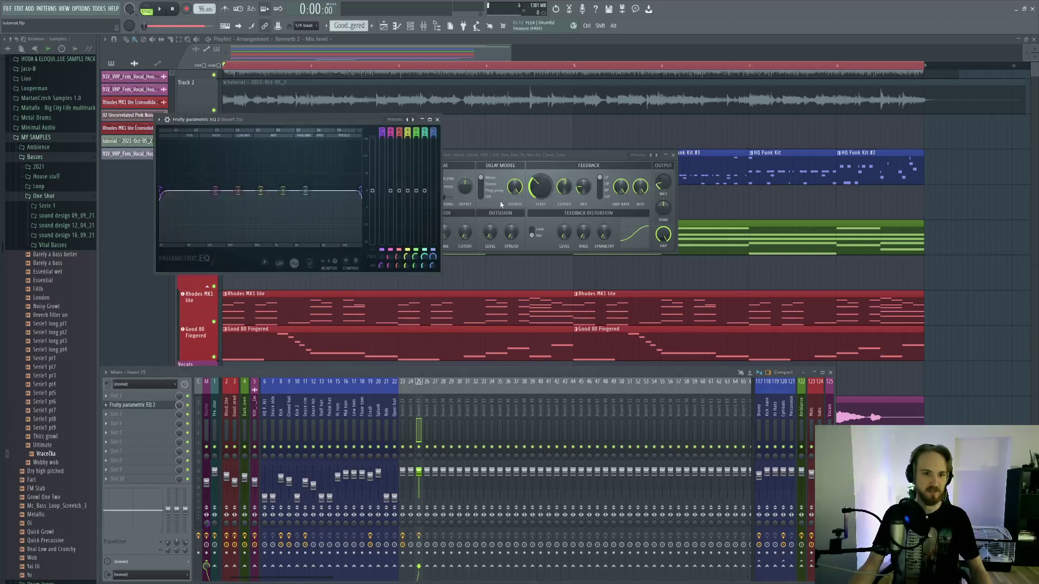
mouse_move(360, 194)
mouse_down()
mouse_move(349, 196)
mouse_move(362, 193)
mouse_up()
drag(370, 119, 560, 261)
drag(595, 332, 563, 332)
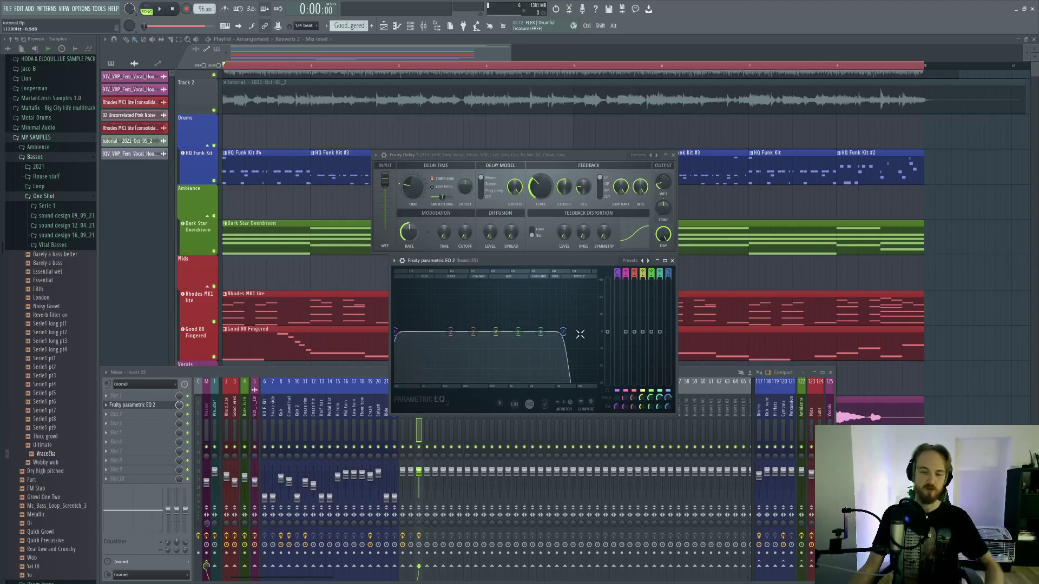
Step: View the equalizer curve maximized, close it, and undo the last change before returning to Fruity Delay 3
click(665, 260)
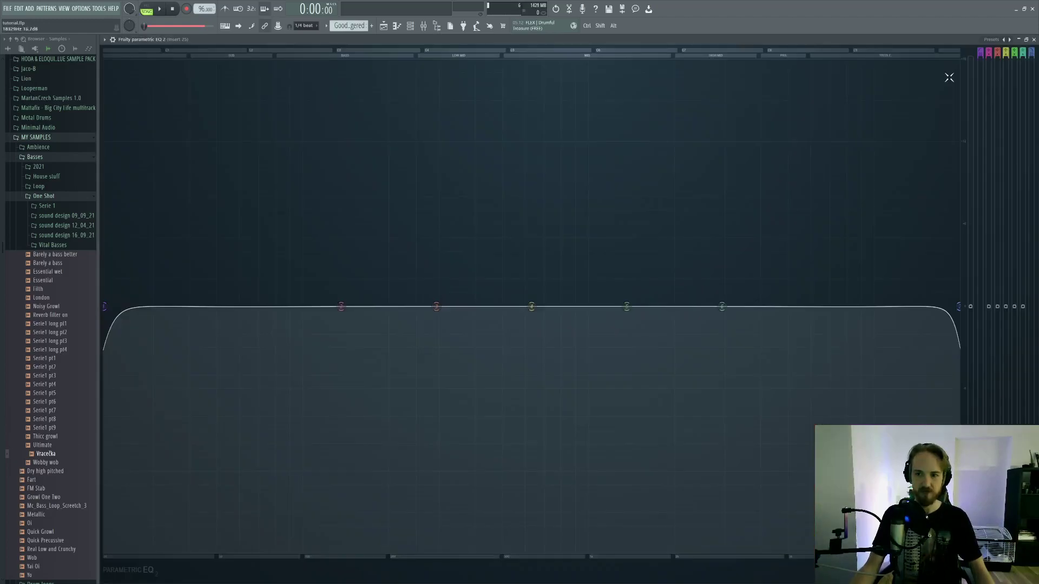
click(1033, 40)
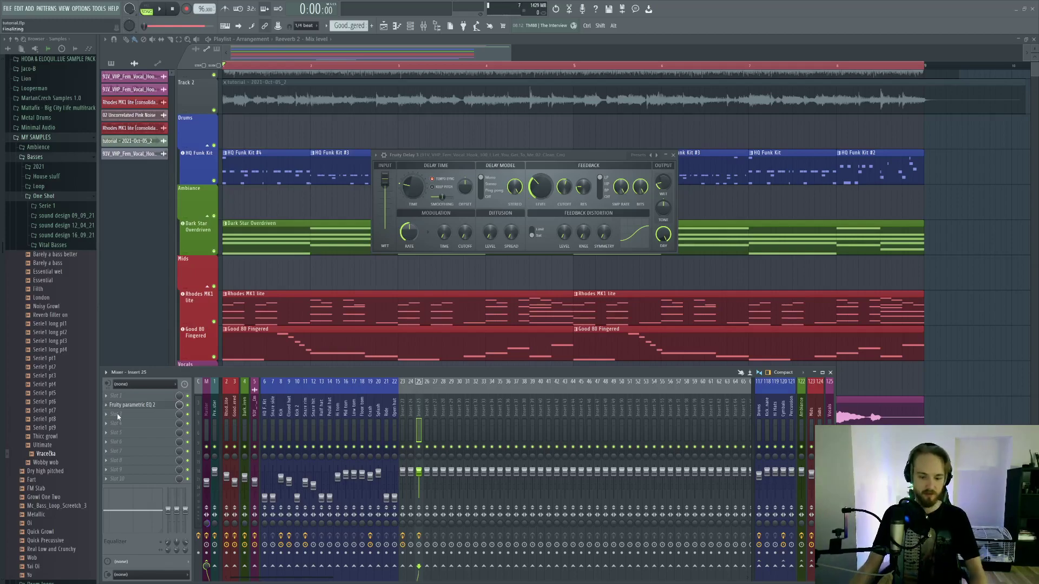
key(ctrl+z)
click(571, 160)
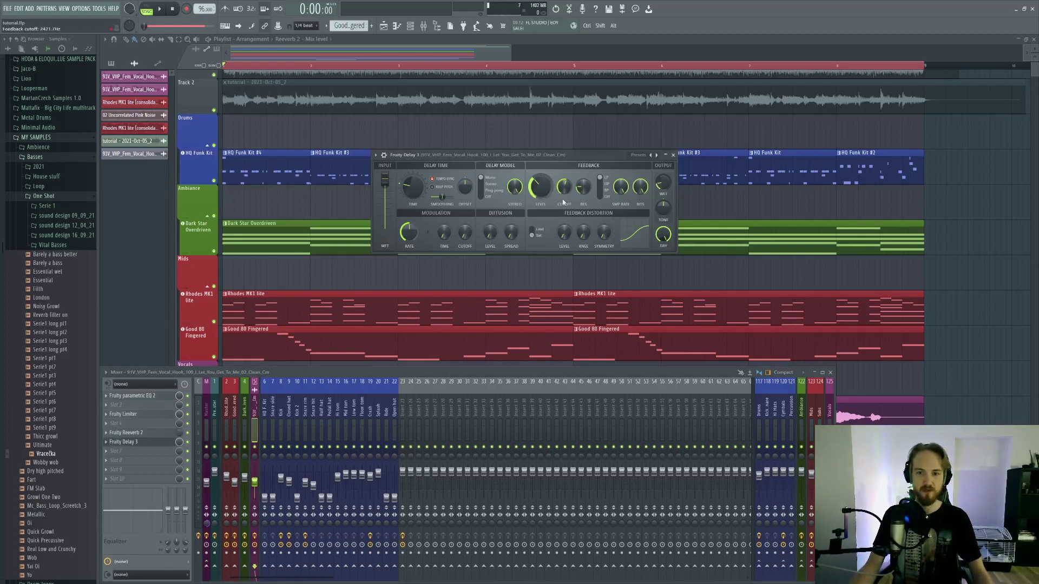
Step: Play the arrangement from the start twice to hear the vocal with the filtered, quieter delay echoes
key(space)
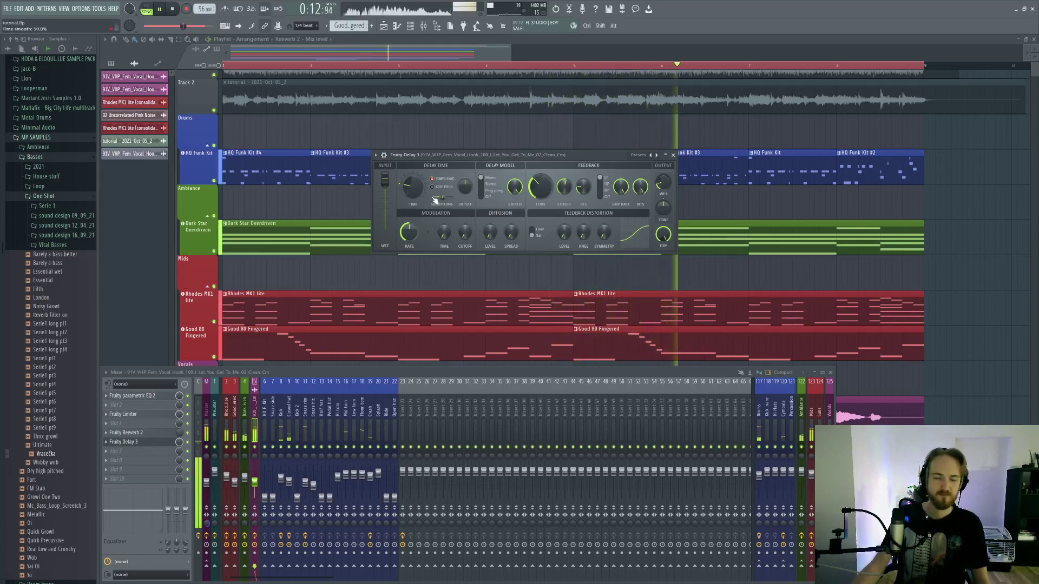
key(space)
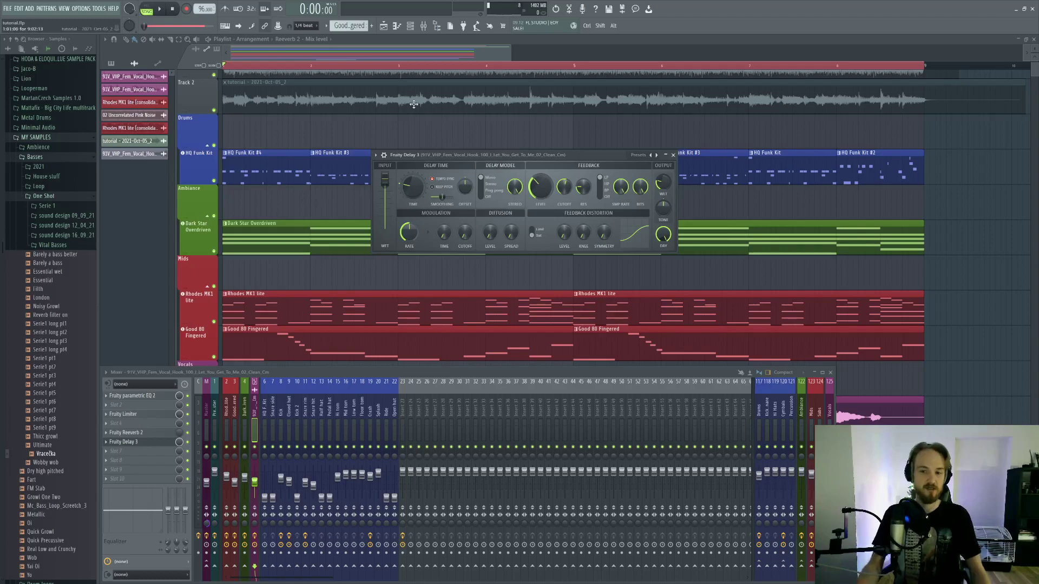
key(space)
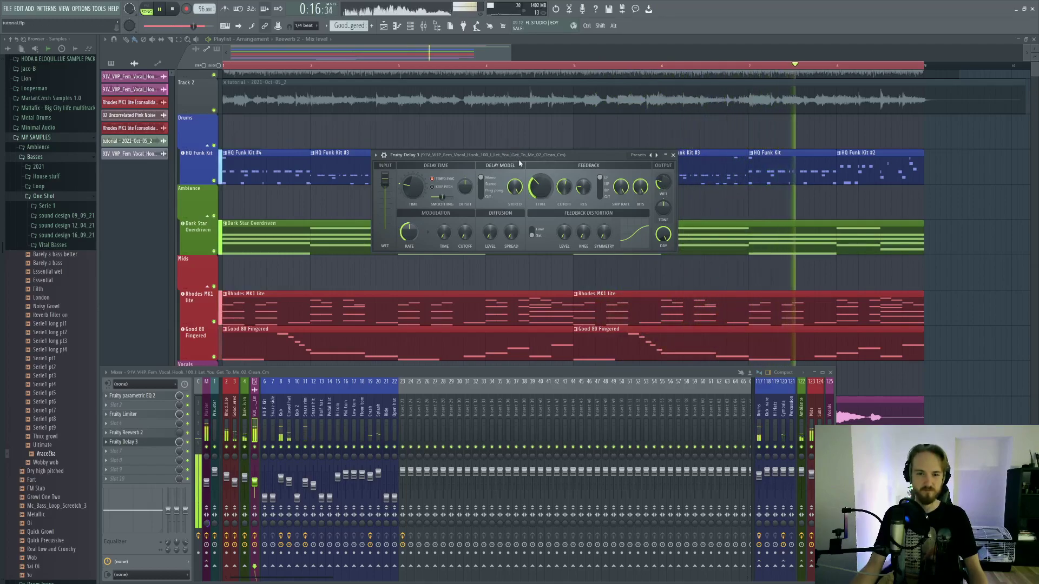
key(space)
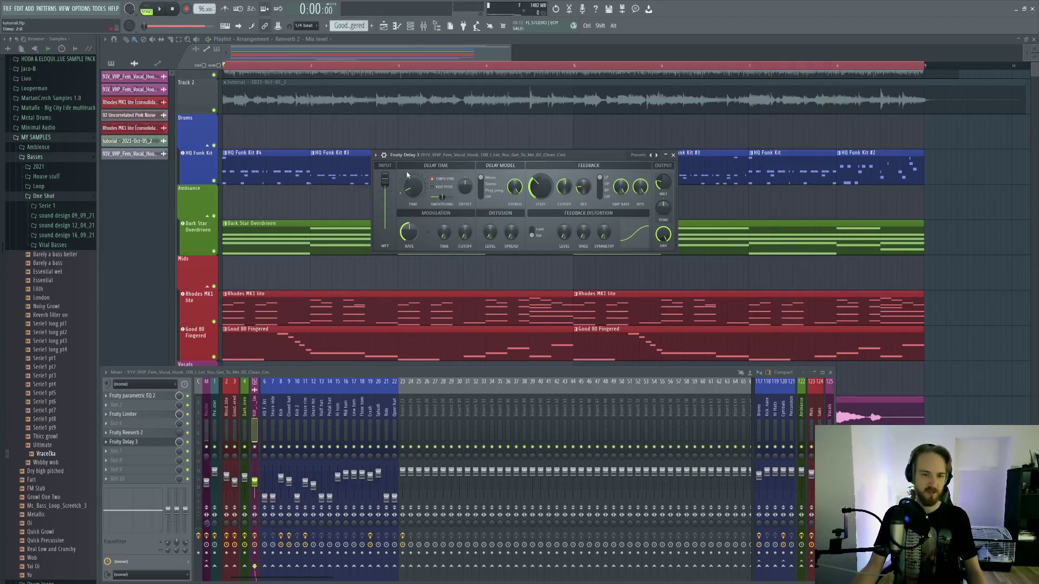
Step: Play the vocal from the start with shorter delay time settings to compare the echo spacing
key(space)
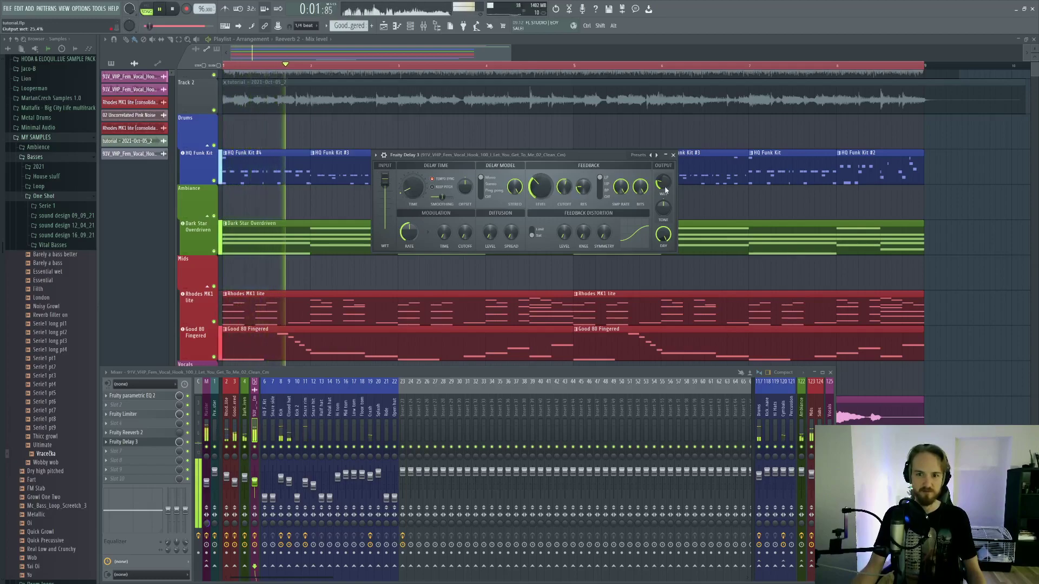
key(space)
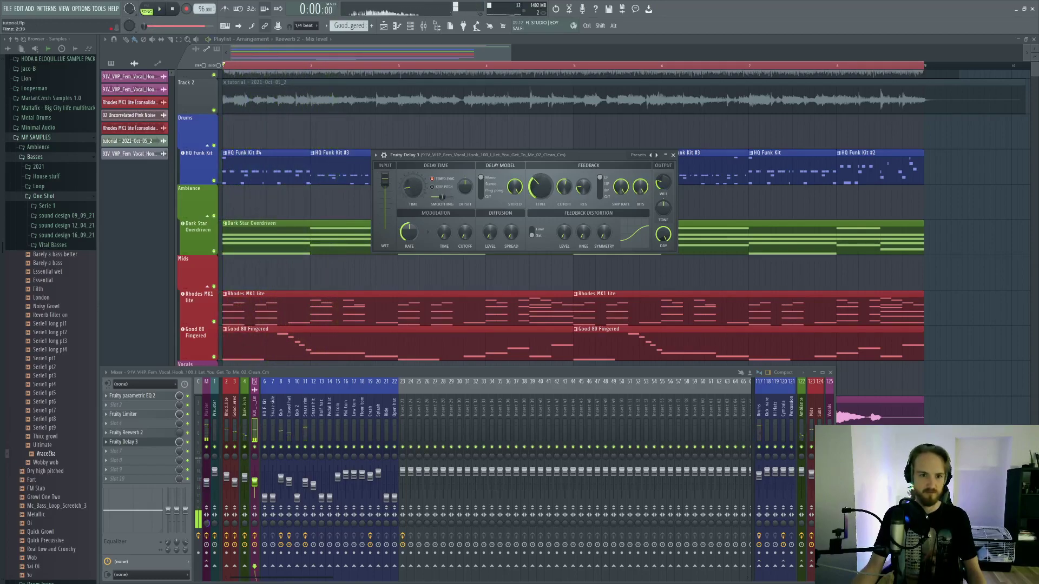
key(space)
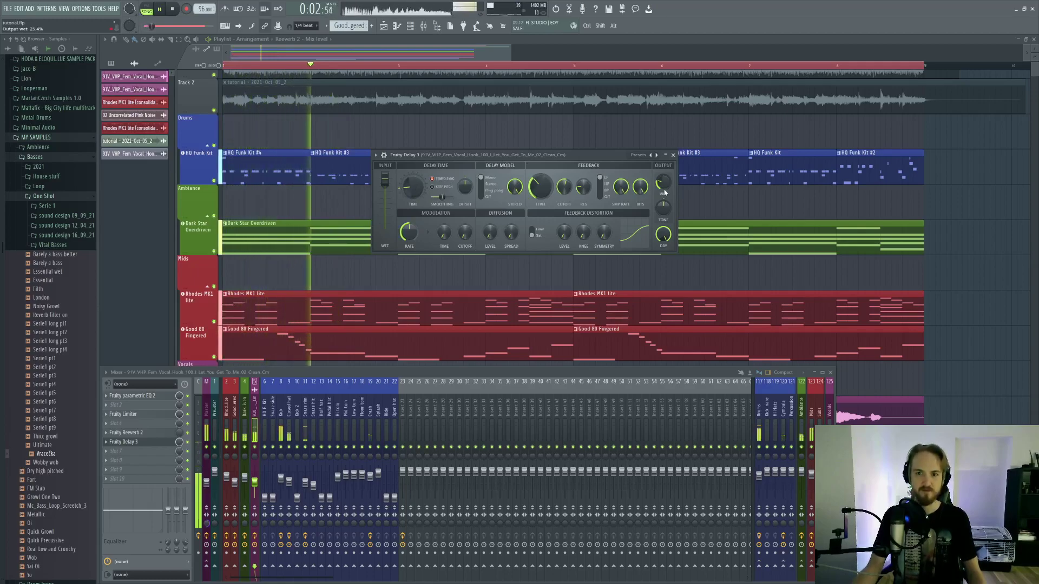
Step: Lower the delay's feedback level and fine-tune its output wet to 23.3% while the arrangement plays
scroll(662, 185, down, 5)
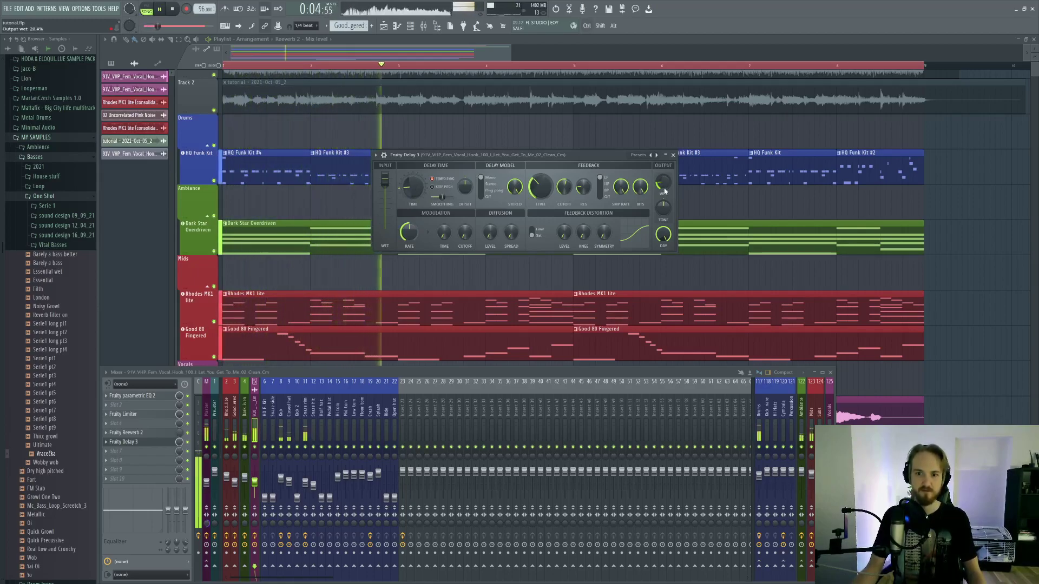
scroll(538, 186, down, 5)
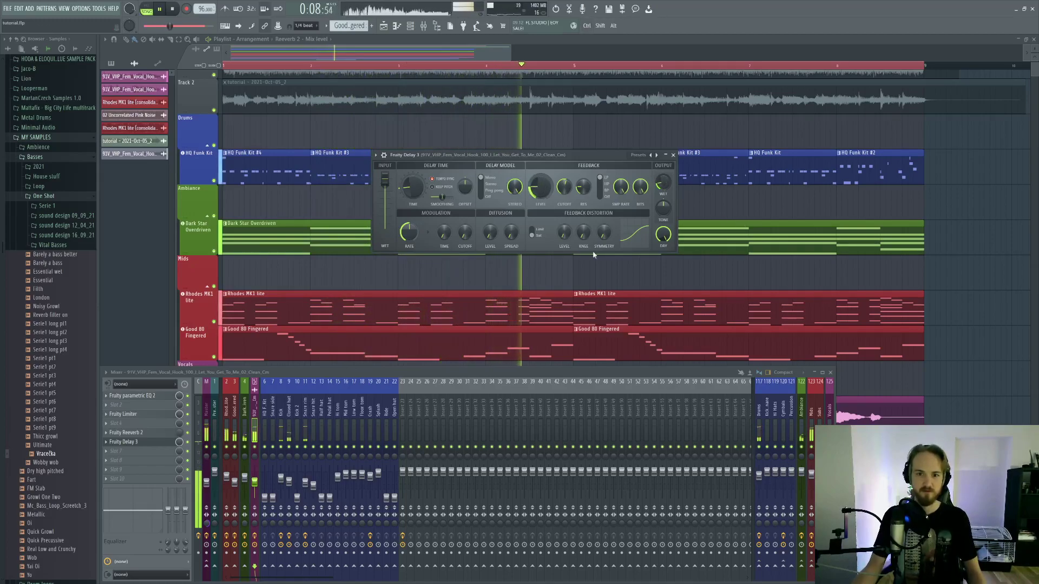
drag(668, 184, 667, 186)
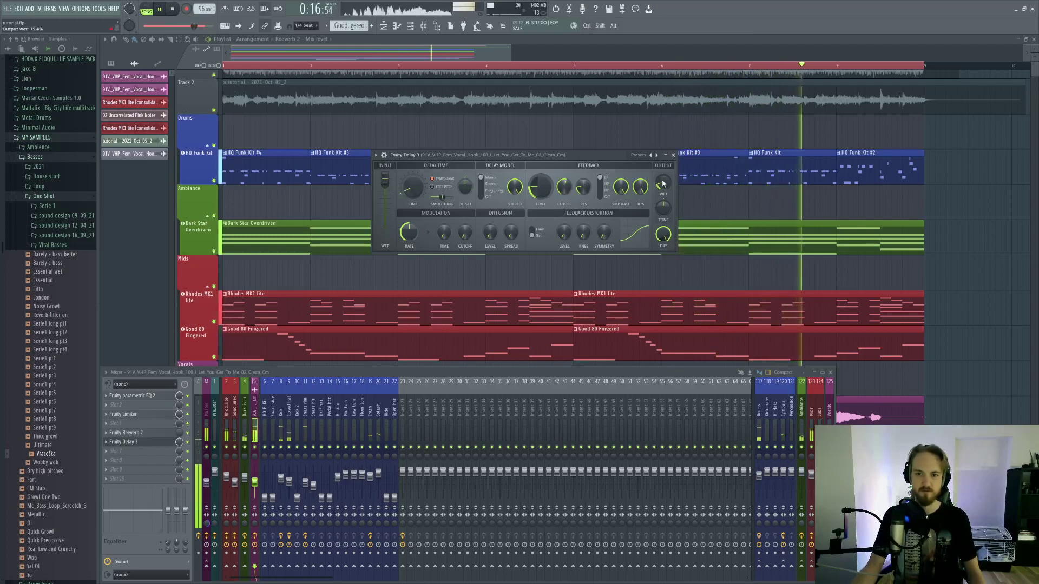
drag(665, 195, 660, 180)
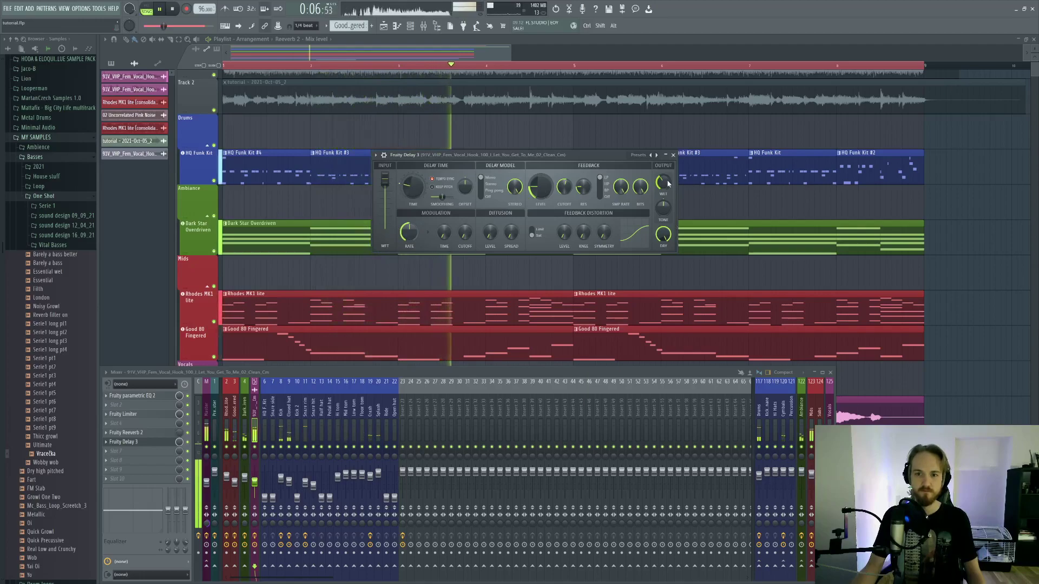
scroll(663, 184, up, 4)
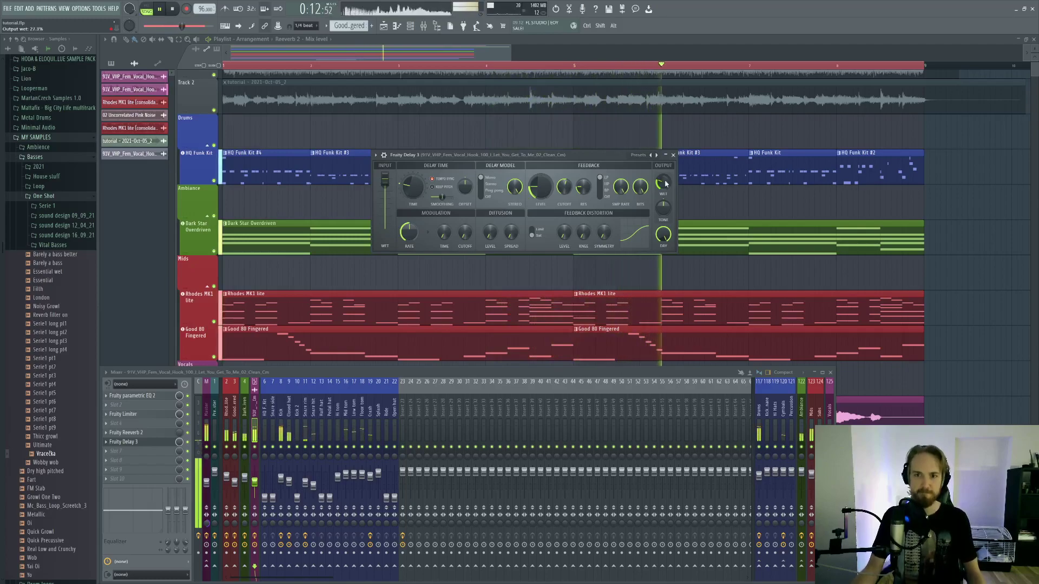
Step: Stop playback and close Fruity Delay 3 and the mixer to view the vocal, Reeverb 2 automation and reversed tail tracks
scroll(664, 184, down, 3)
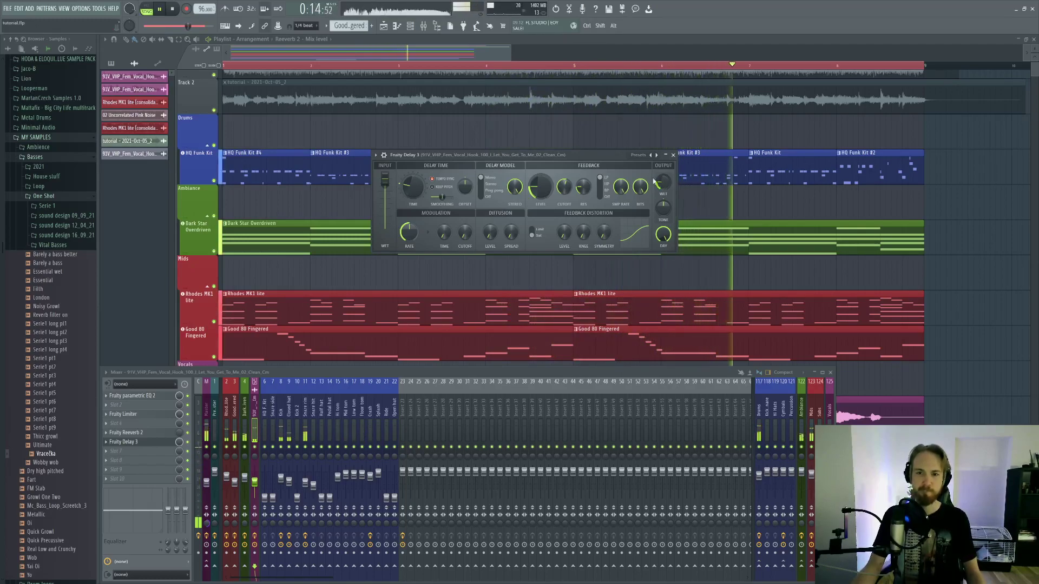
drag(618, 156, 617, 155)
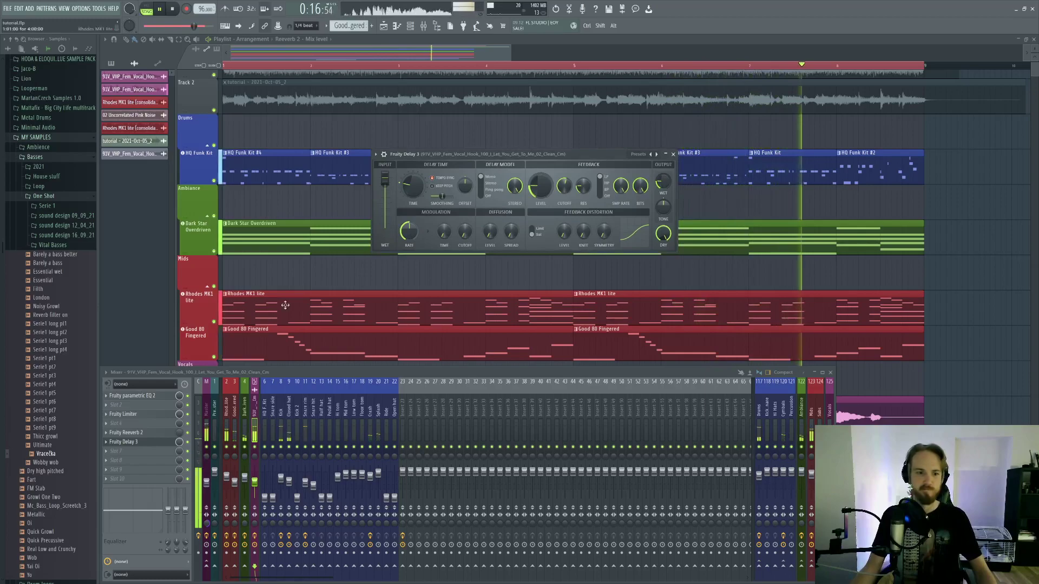
key(Escape)
key(space)
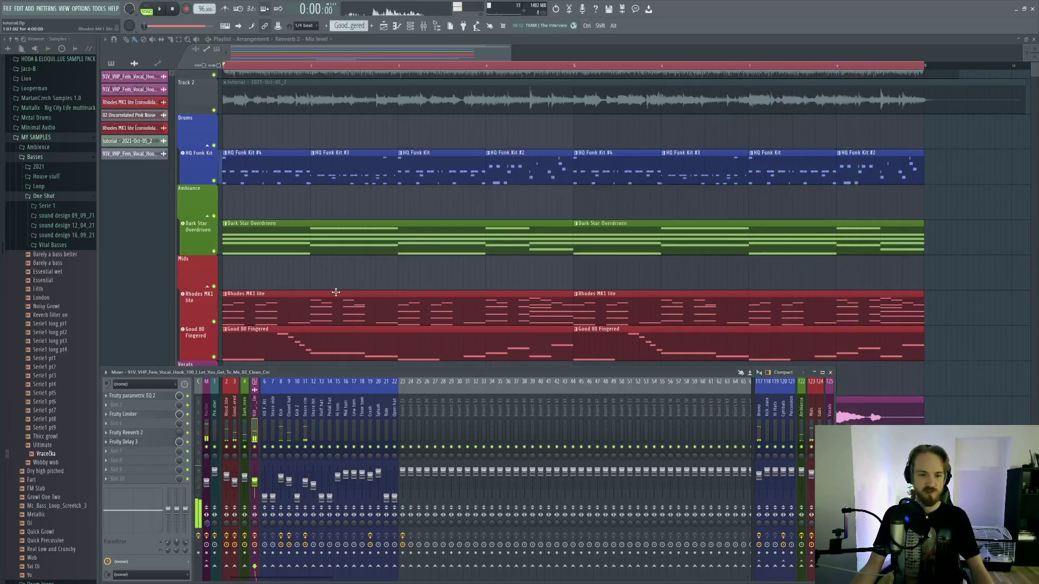
key(F9)
scroll(580, 262, up, 1)
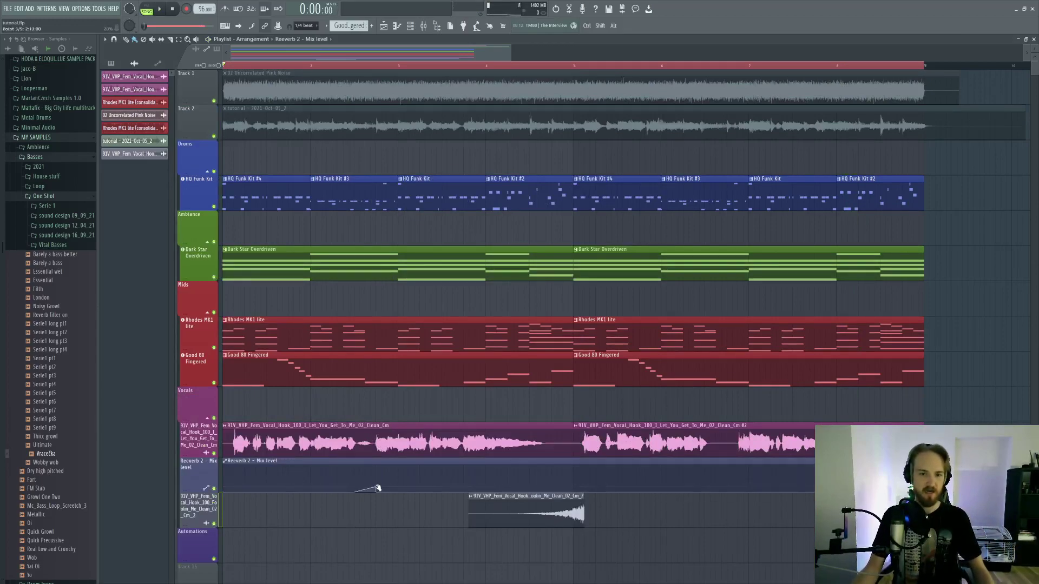
Step: Play the arrangement with the mixer shown and open the vocal channel's Fruity Reeverb 2 and Fruity Delay 3
click(433, 28)
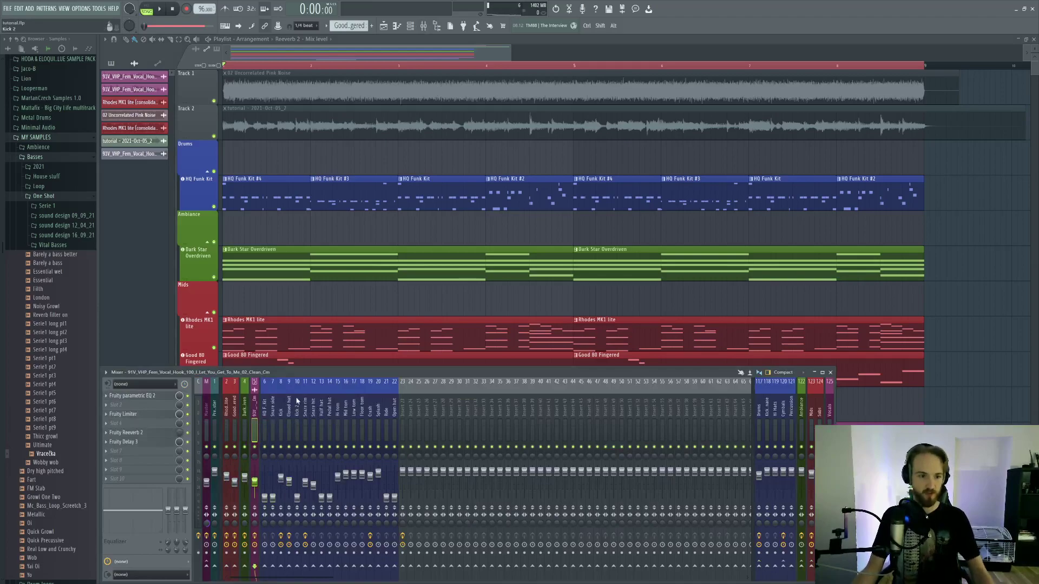
key(space)
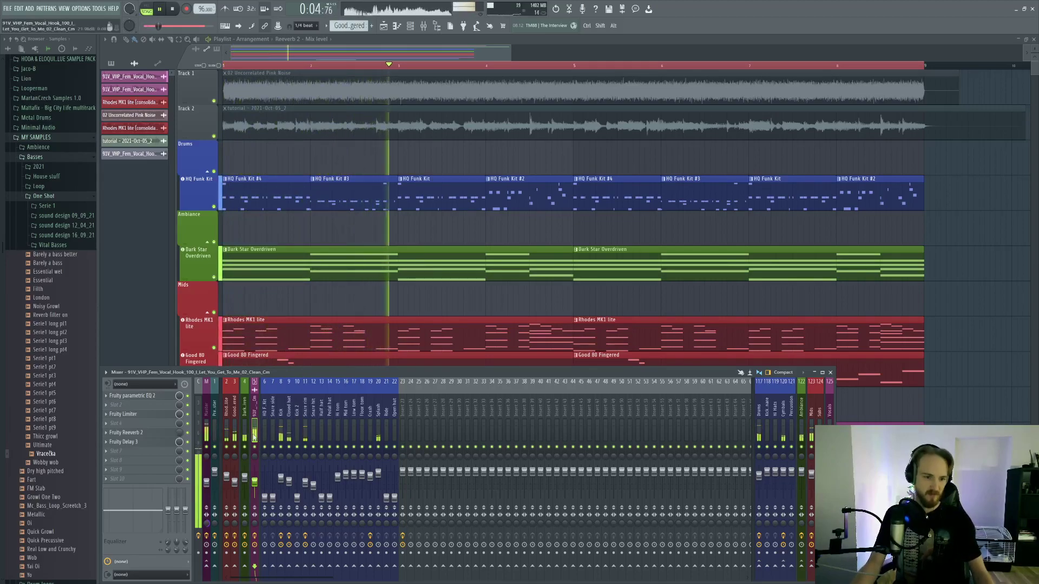
click(151, 434)
click(154, 442)
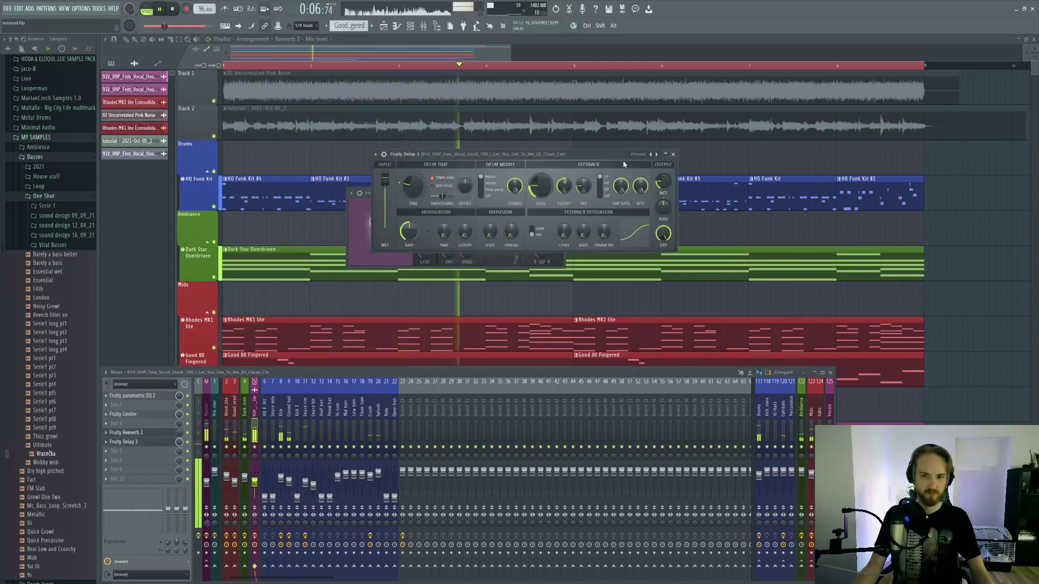
key(space)
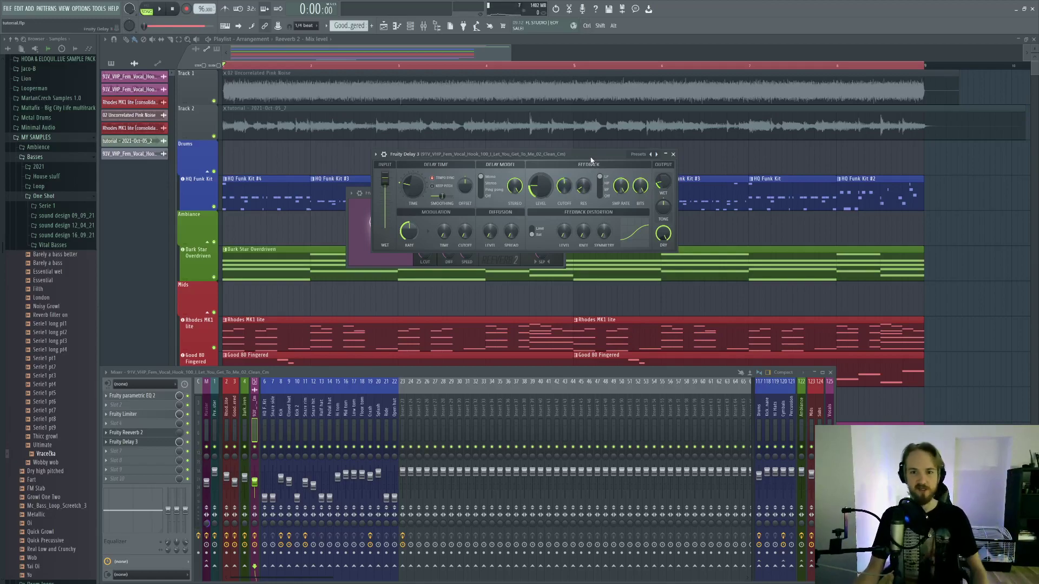
Step: Play the arrangement again from the start with the vocal effects, and close the Fruity Delay 3 and Fruity Reeverb 2 windows
key(space)
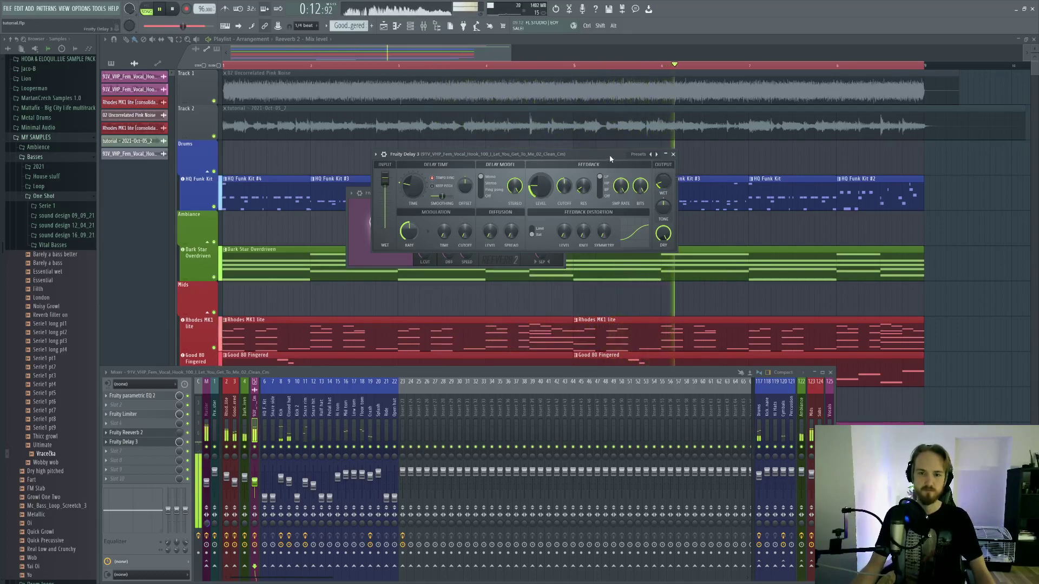
key(Escape)
key(space)
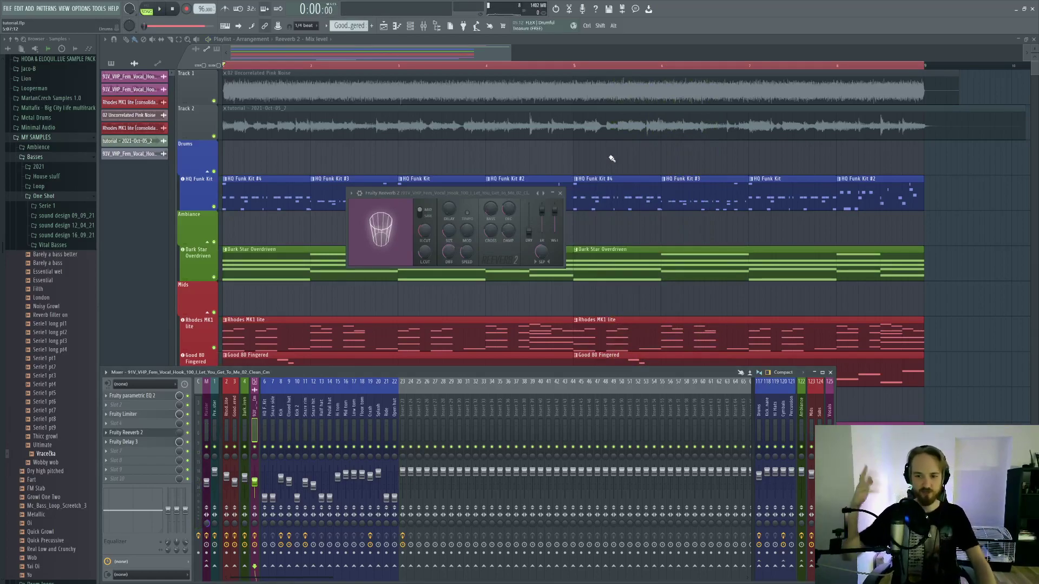
key(Escape)
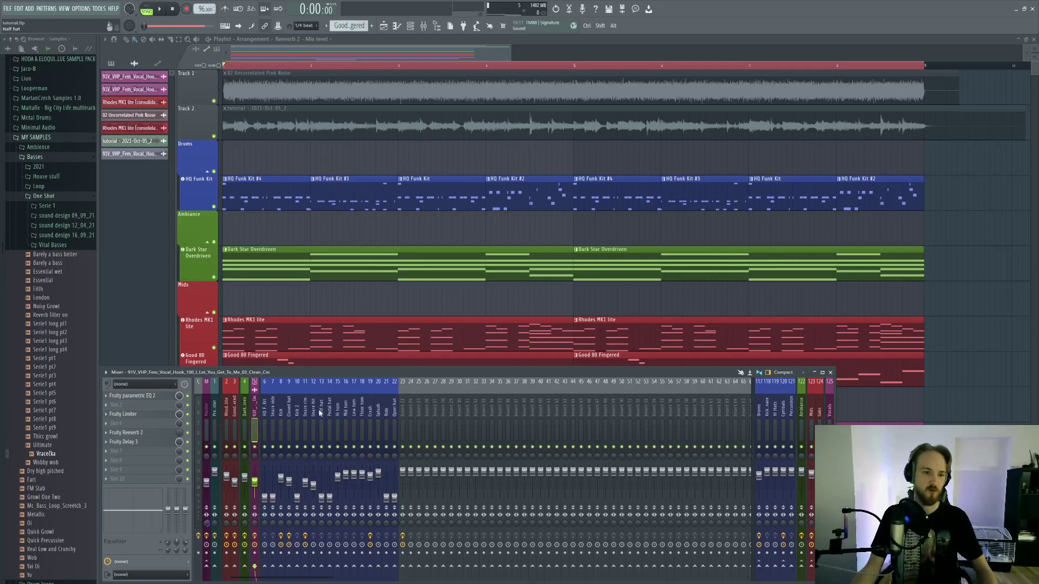
Step: Solo the Rhodes MK1 lite track, listen to it alone, and view its mixer channel's effects
scroll(380, 254, down, 3)
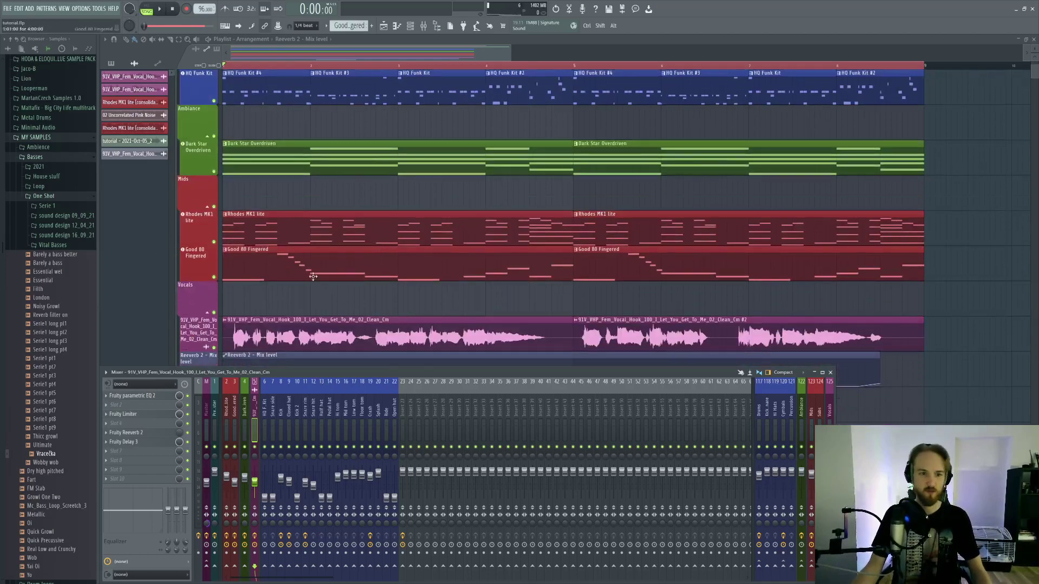
key(F9)
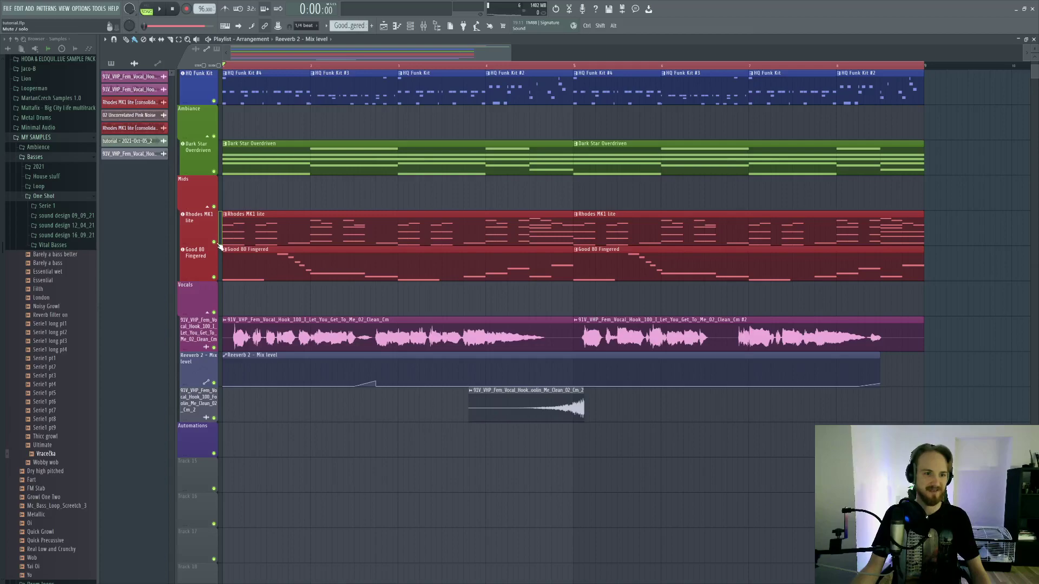
right_click(217, 243)
key(space)
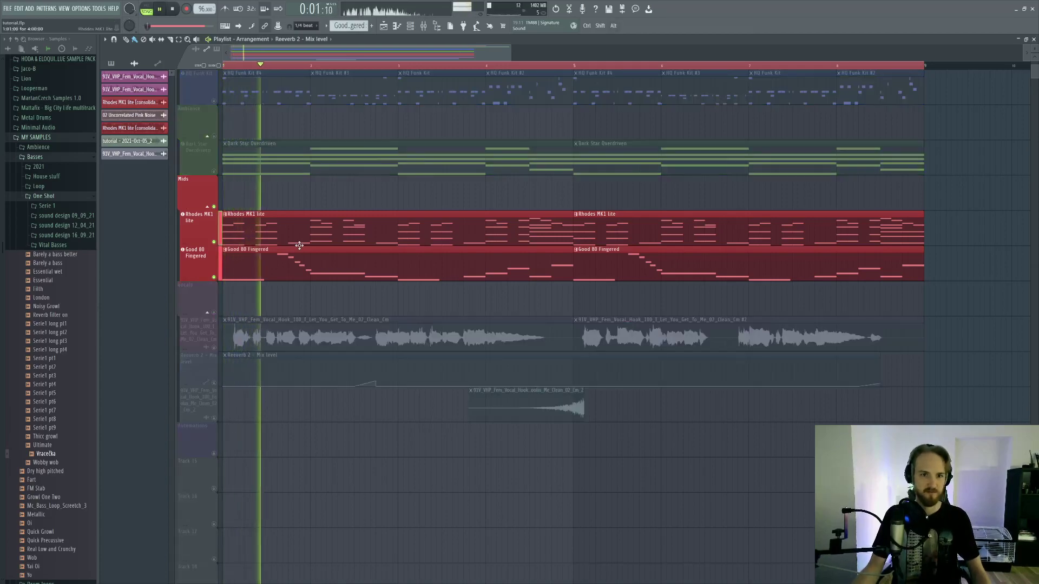
right_click(215, 243)
right_click(214, 243)
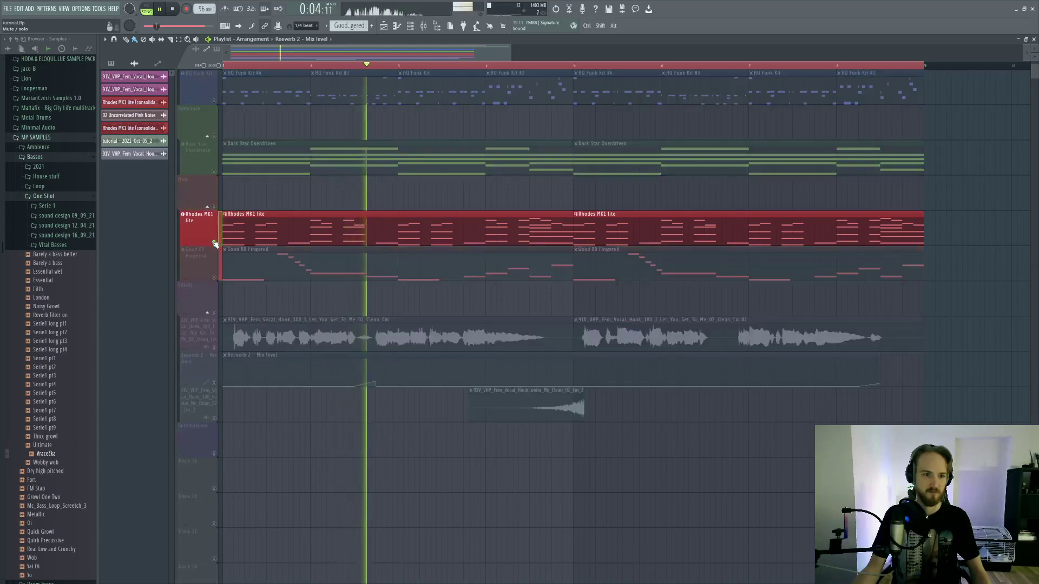
click(424, 25)
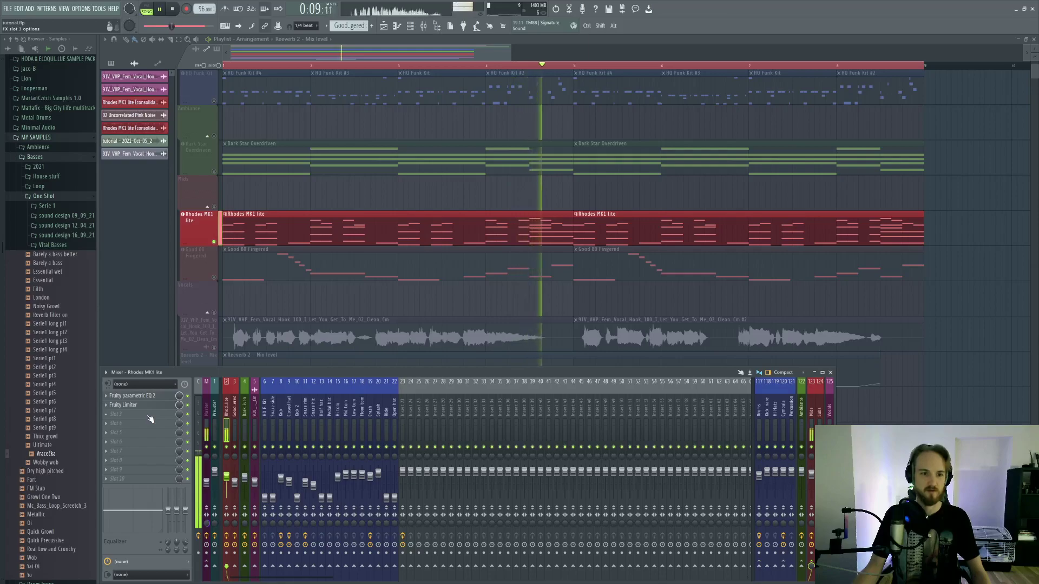
scroll(297, 232, down, 1)
scroll(297, 230, up, 1)
key(space)
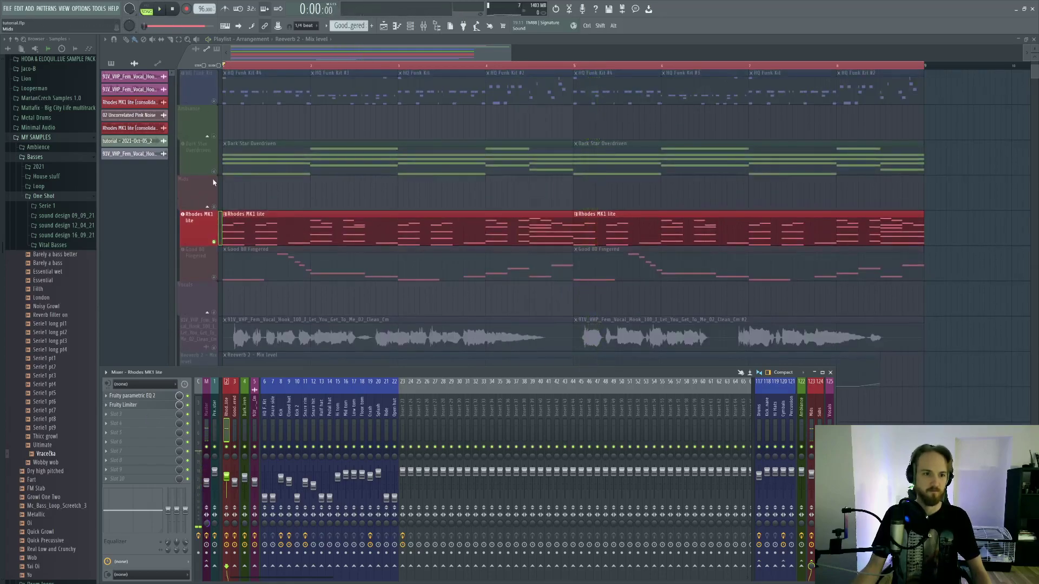
Step: Listen to the Dark Star Overdriven track in solo, select its mixer channel, and restore all playlist tracks
click(203, 159)
key(space)
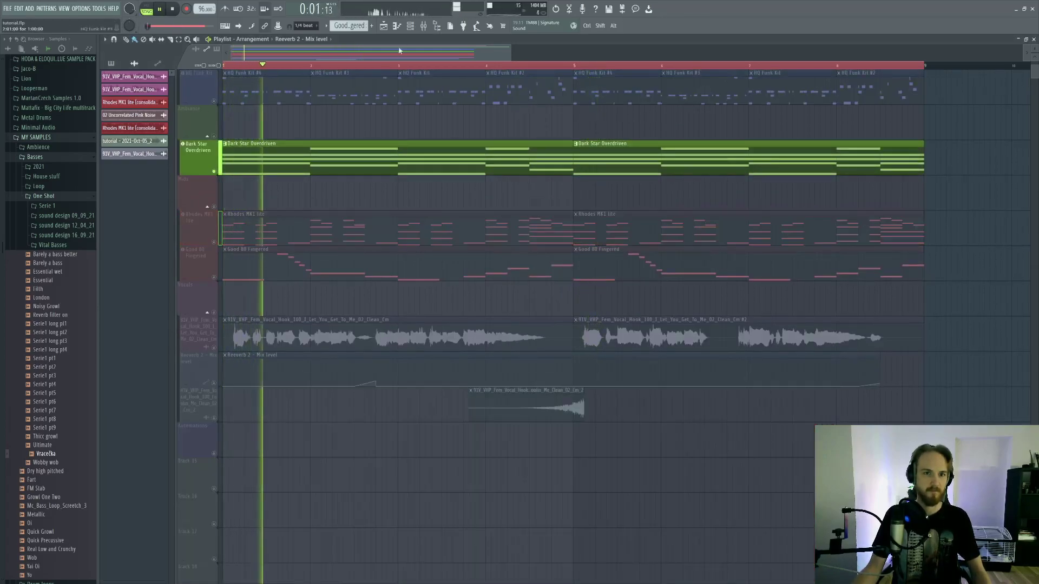
key(space)
key(space)
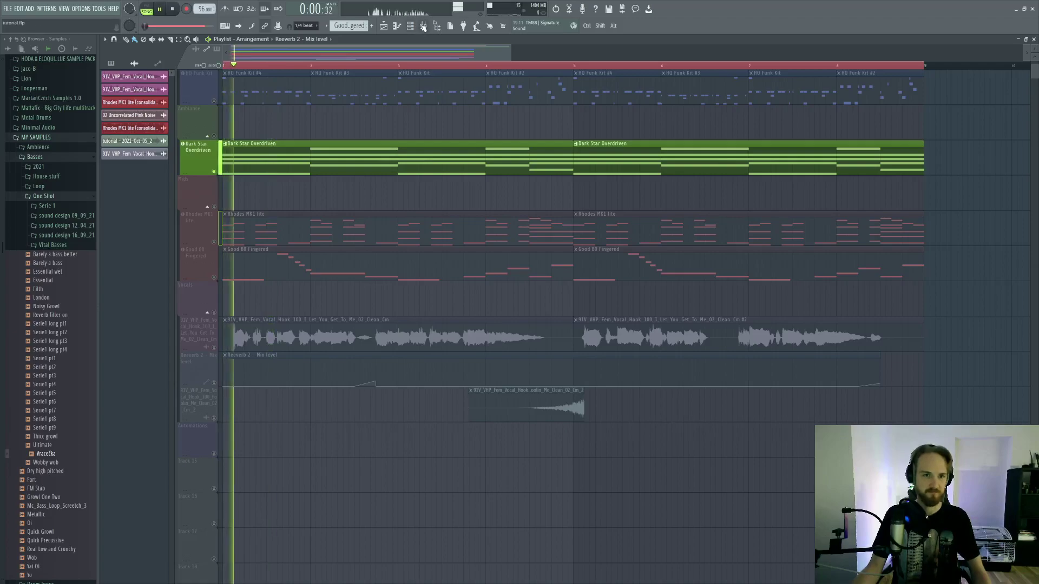
click(423, 28)
key(space)
click(244, 428)
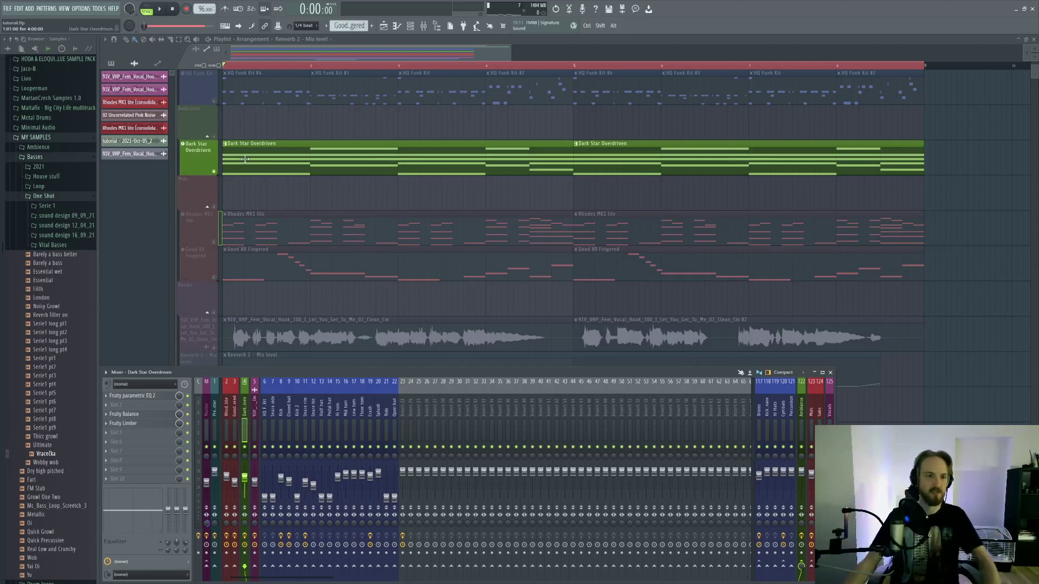
right_click(215, 173)
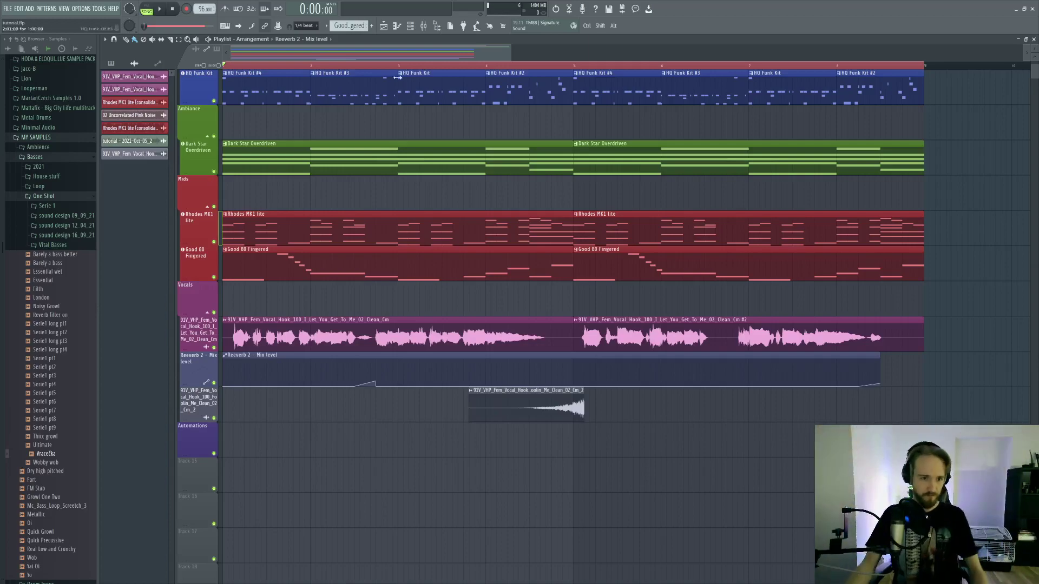
Step: Load Fruity Reeverb 2 on the Dark Star Overdriven mixer channel and raise its mix level to 42% during playback
click(425, 26)
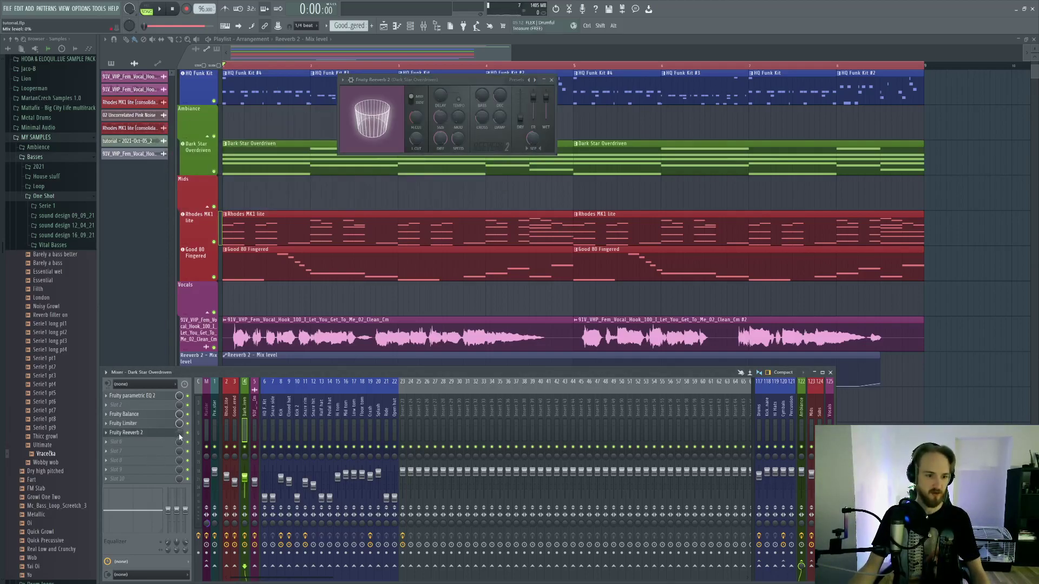
key(space)
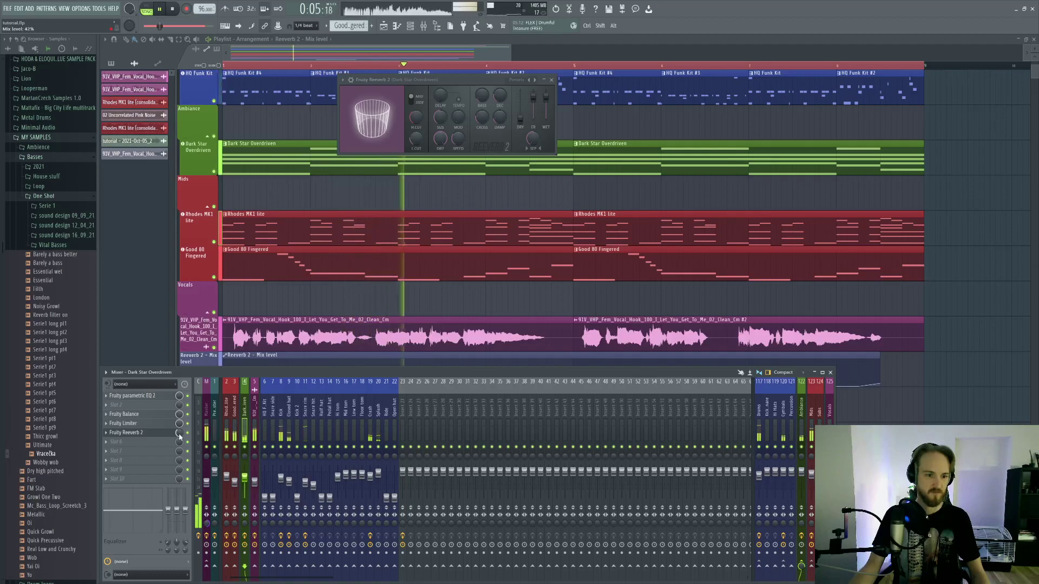
key(space)
Step: Solo the Ambiance bus in the mixer and set the Reeverb 2 mix level to 69% while the arrangement plays
key(space)
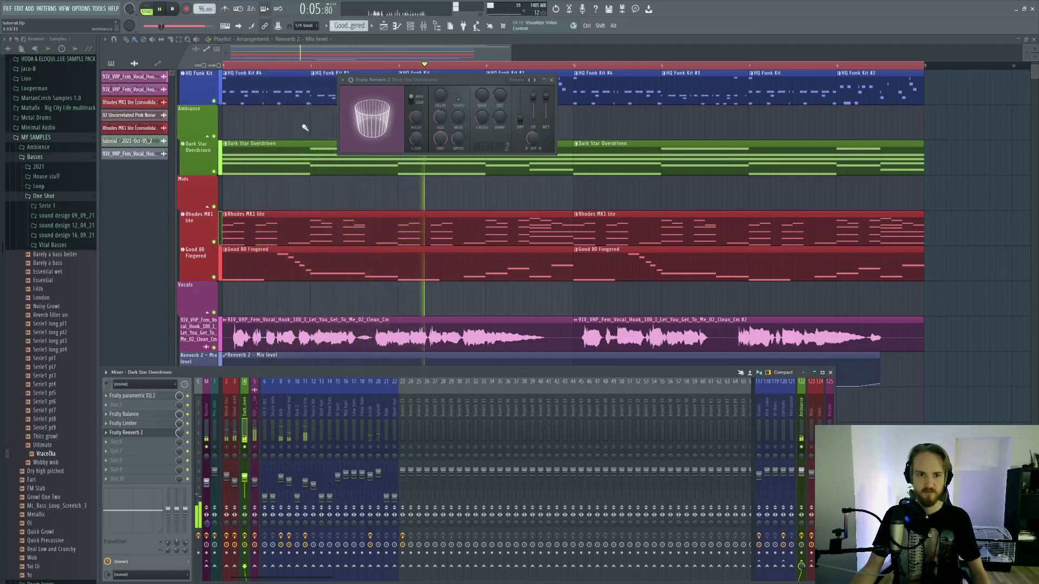
key(space)
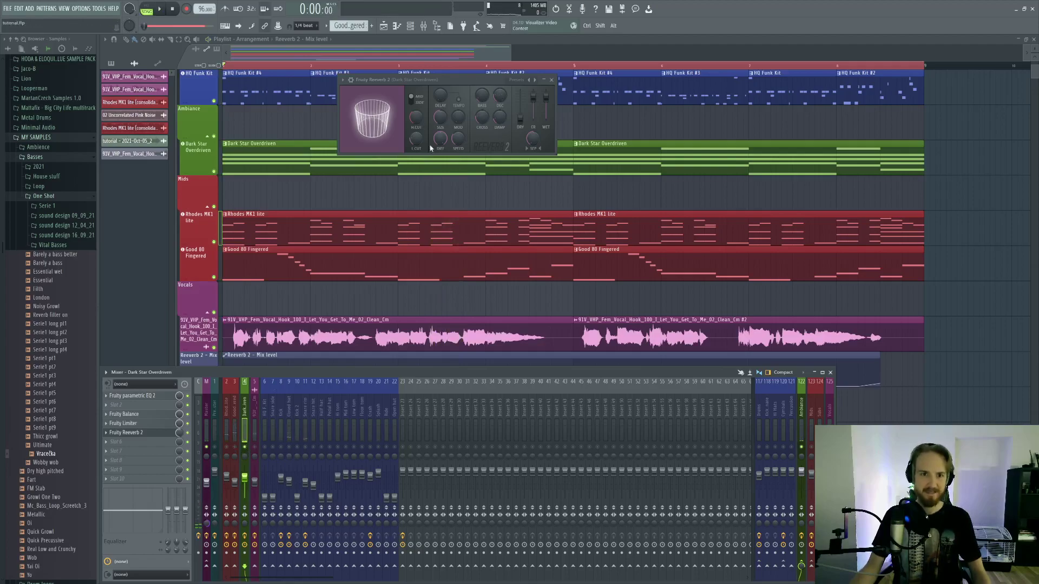
key(space)
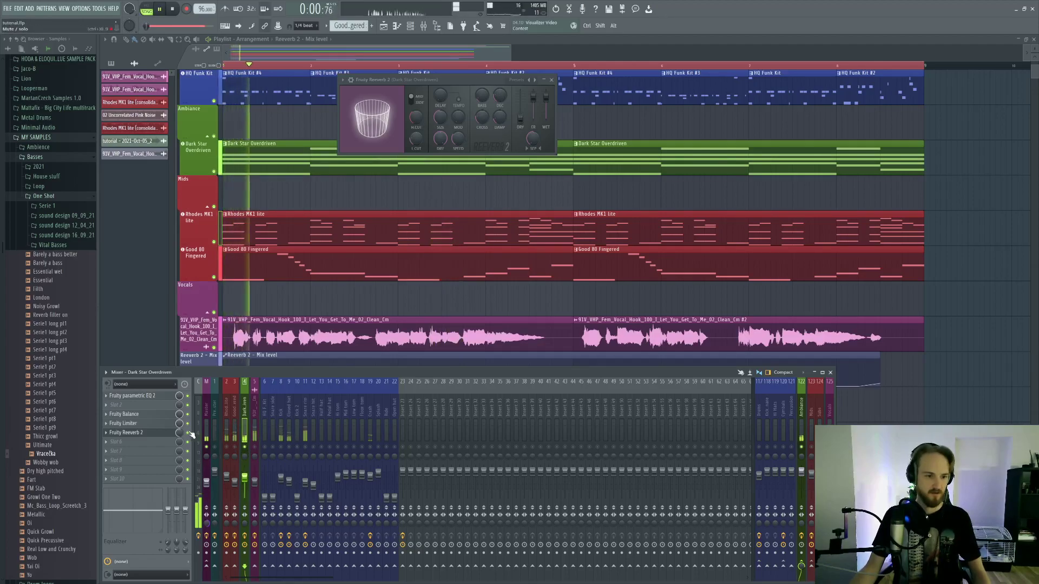
mouse_move(181, 434)
mouse_down()
mouse_move(181, 422)
mouse_move(181, 440)
mouse_up()
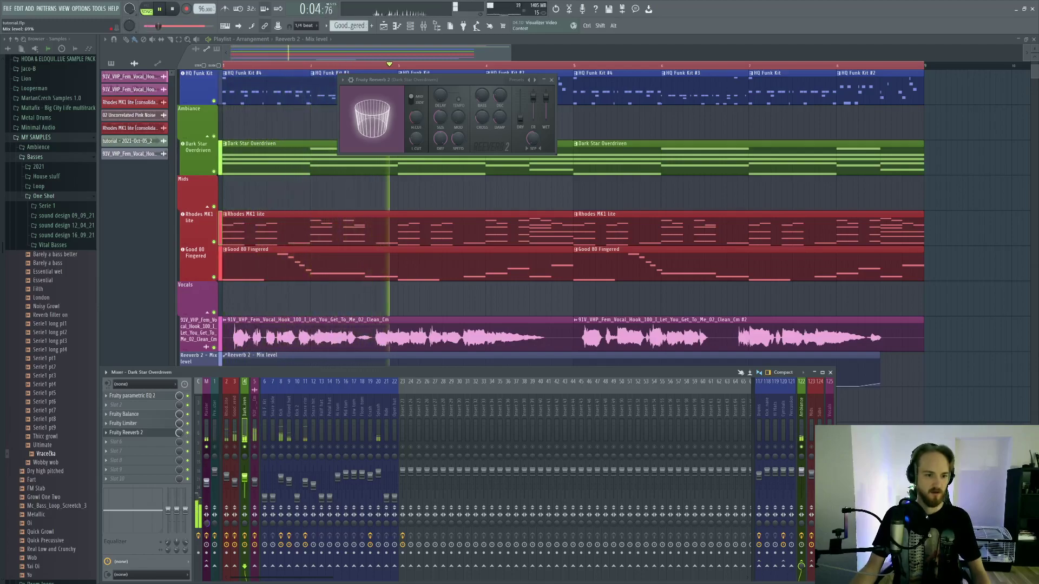
key(space)
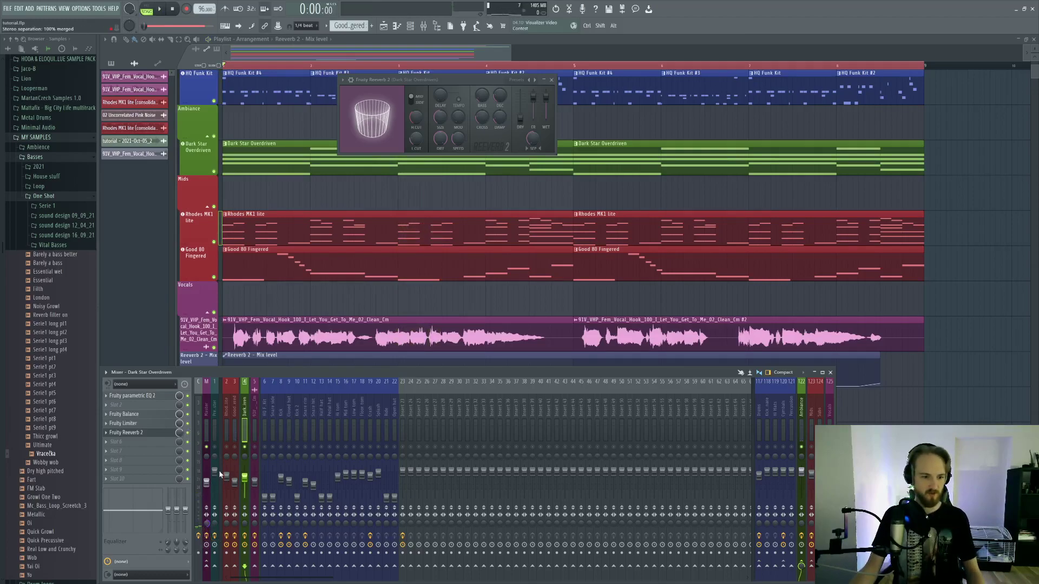
Step: Audition the soloed ambiance with the Reeverb 2 mix level at 77%, and drop the mix level to 0%
key(space)
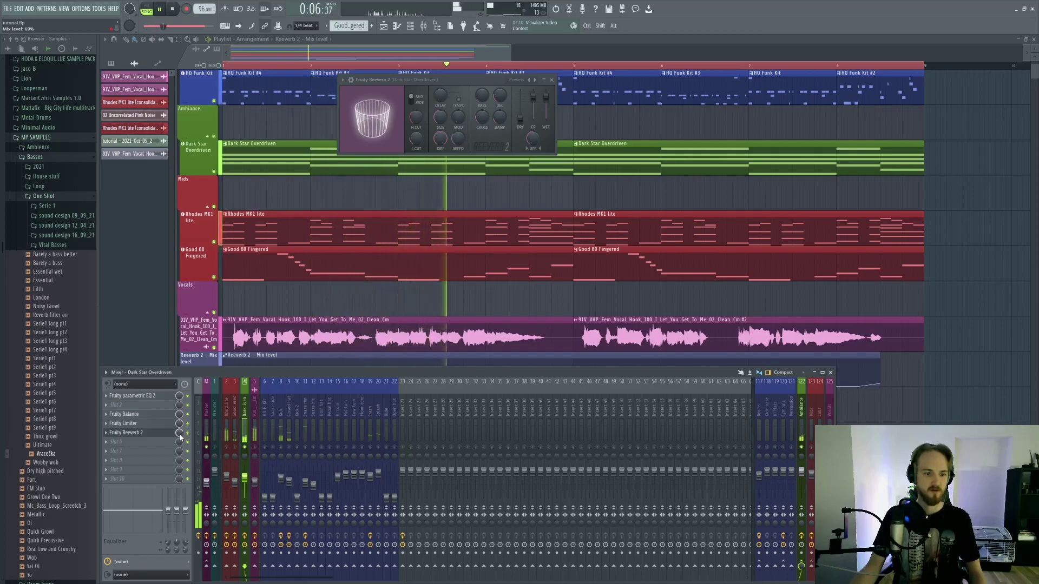
key(space)
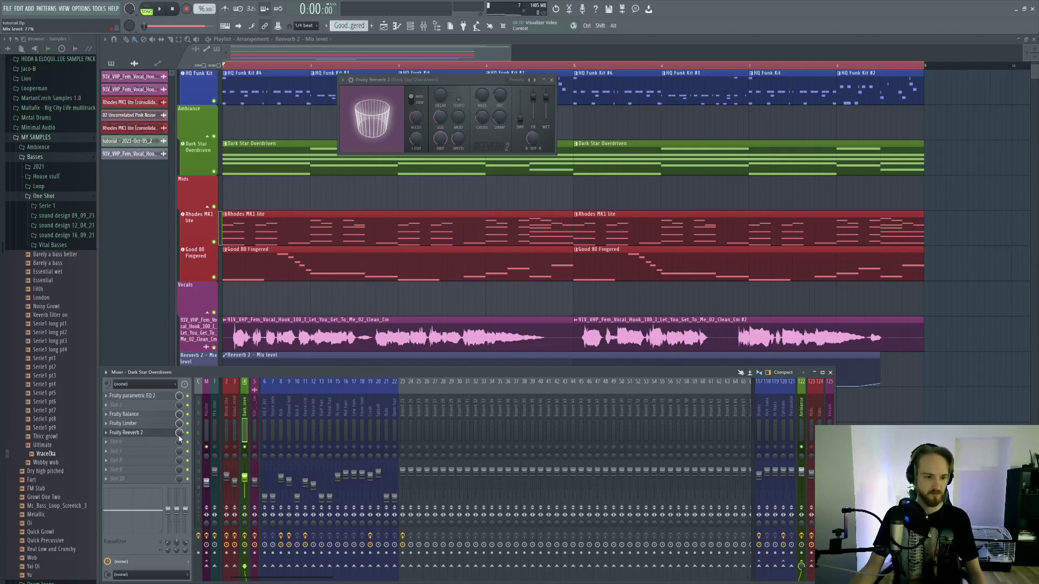
key(space)
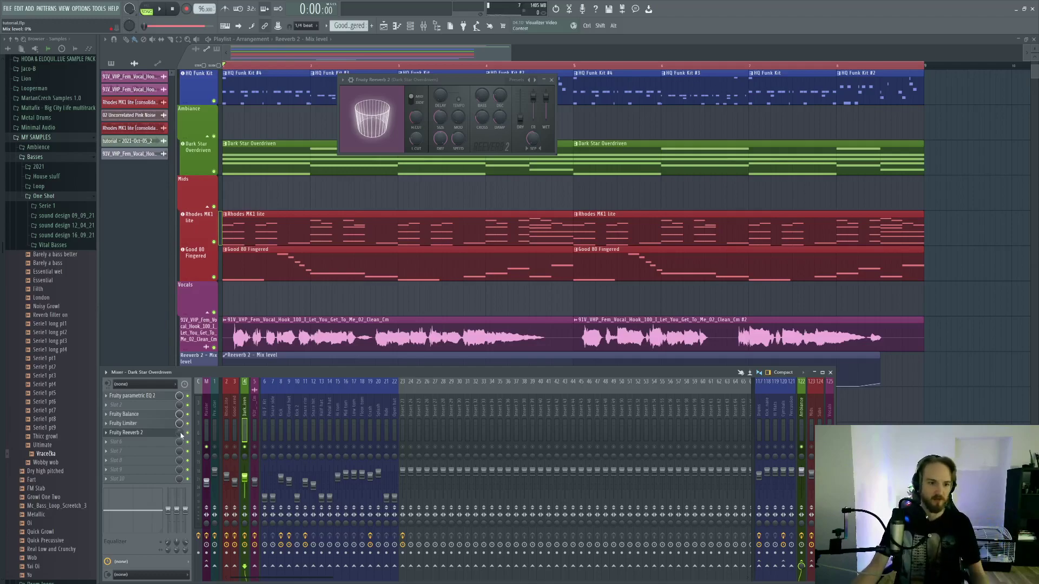
Step: Play the soloed ambiance with the Reeverb 2 mix level at 100% for comparison, and reduce the mix level
key(space)
key(space)
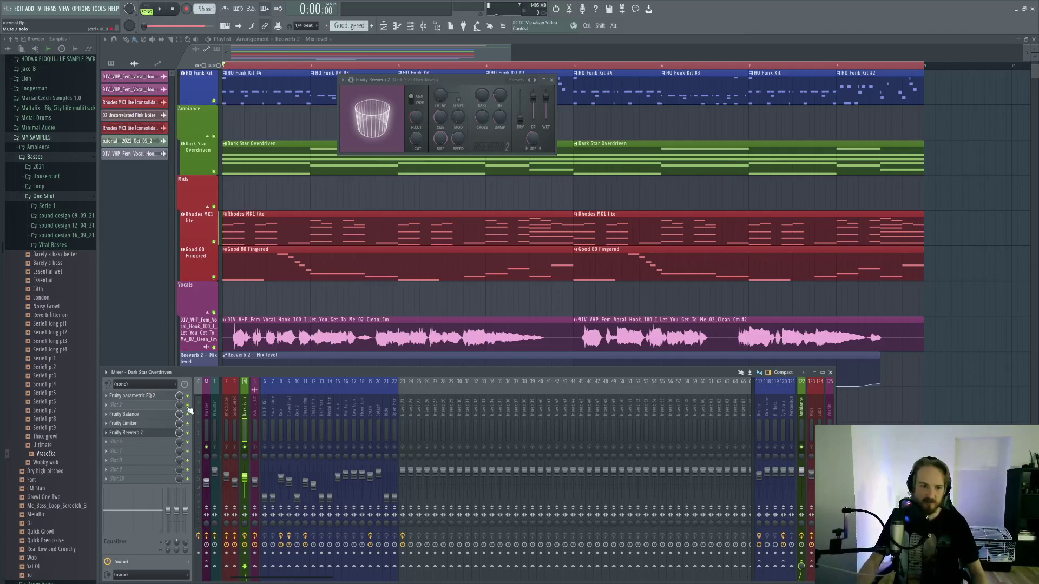
key(space)
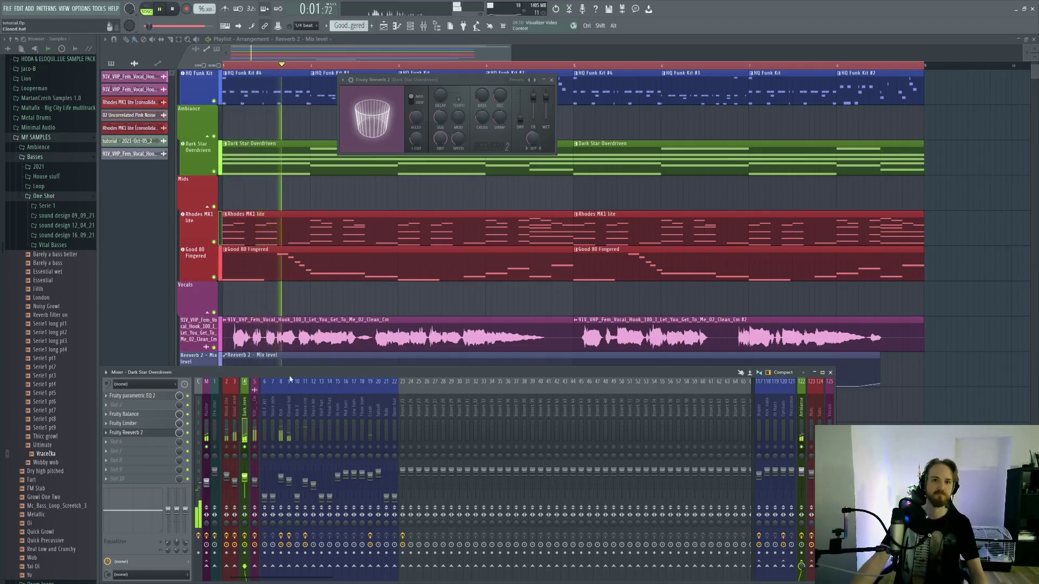
key(space)
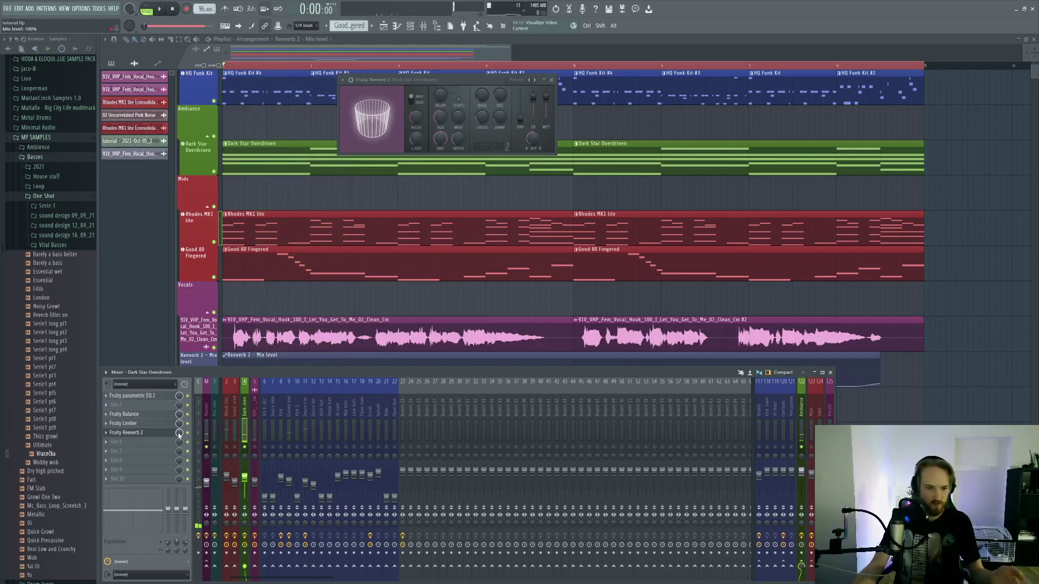
drag(179, 435, 179, 442)
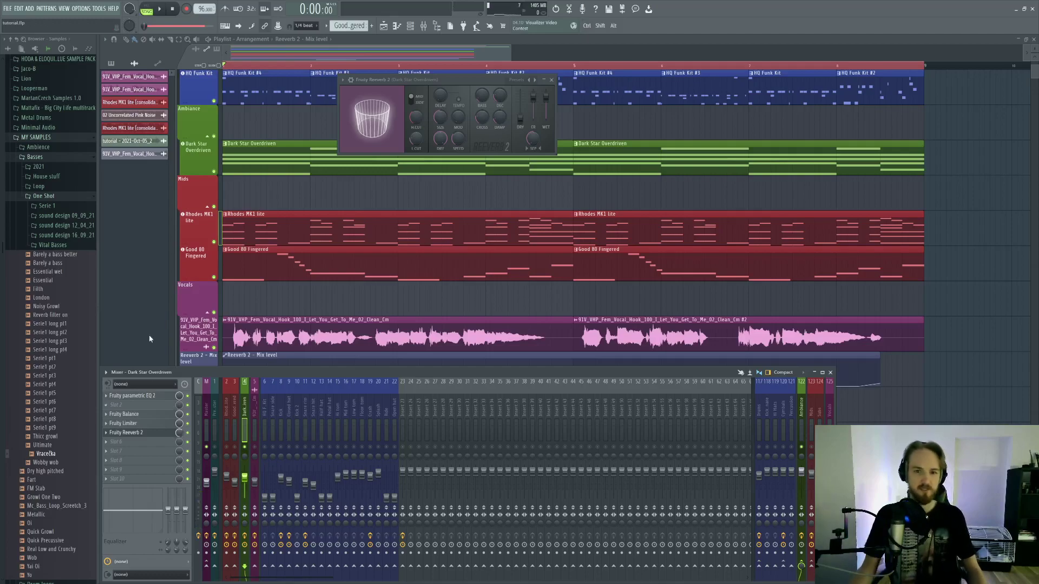
Step: Turn the Fruity Reeverb 2 stereo separation both ways on the Dark Star Overdriven channel, finishing at 100%
drag(527, 79, 542, 228)
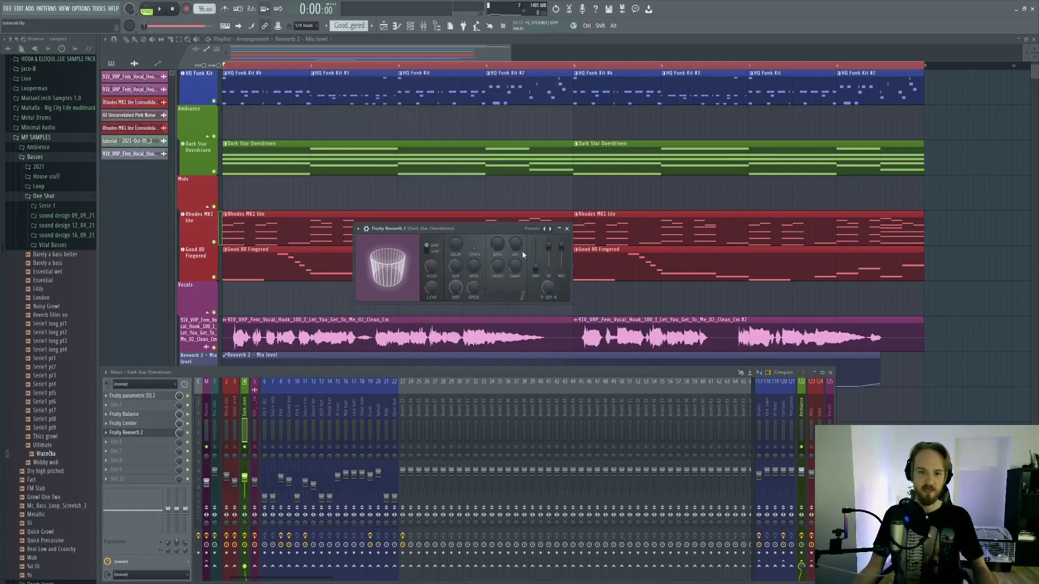
drag(548, 287, 547, 330)
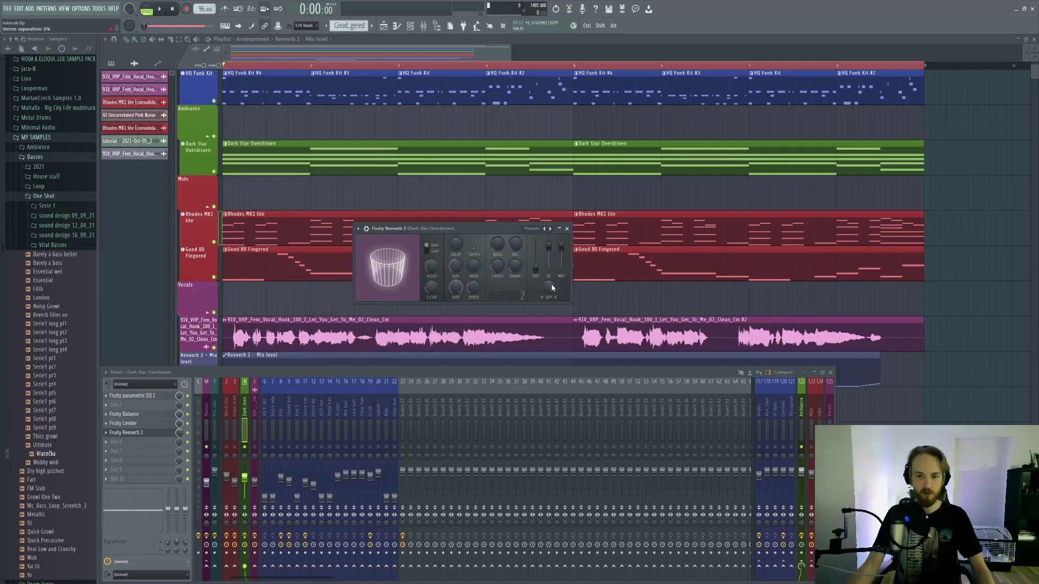
drag(548, 287, 548, 238)
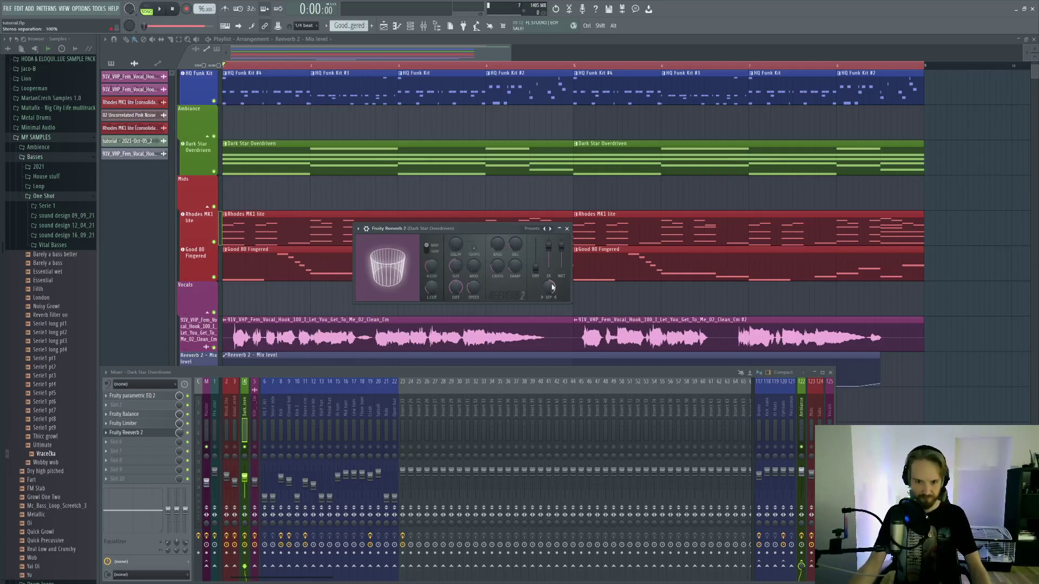
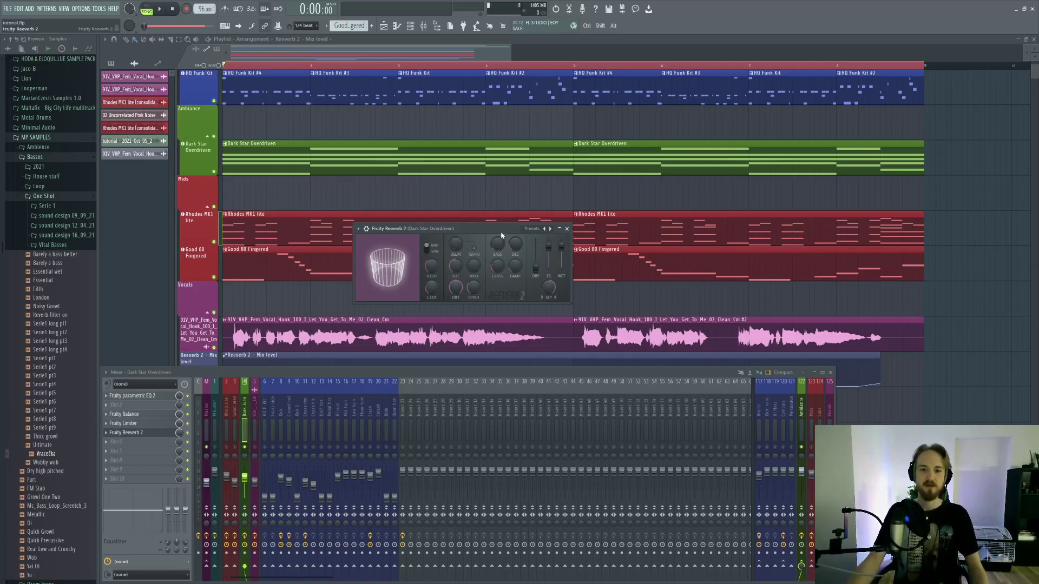
Step: Readjust the Reeverb 2 stereo separation on the Dark Star Overdriven channel and play the soloed ambiance briefly
drag(501, 232, 570, 185)
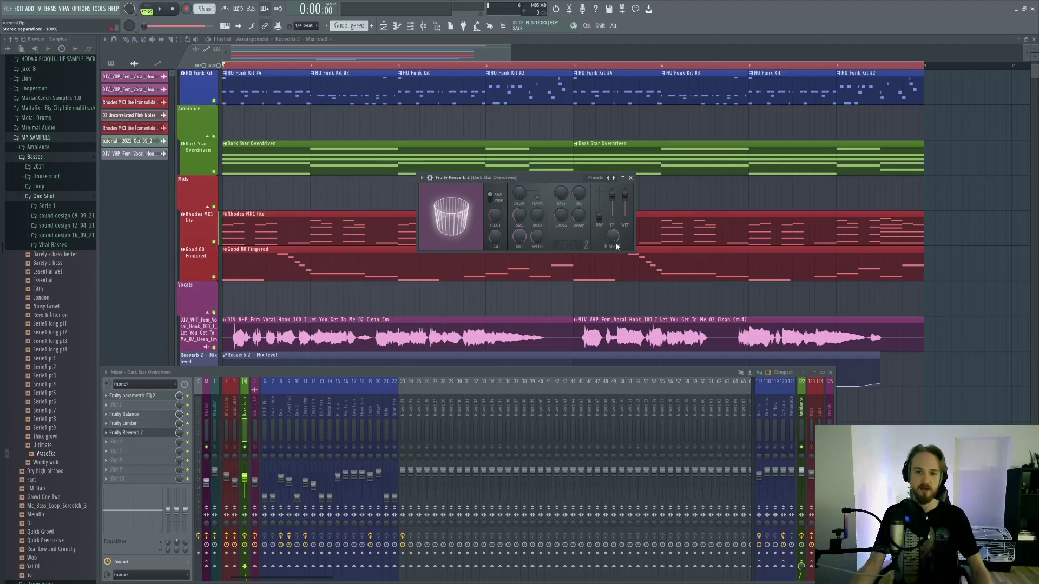
drag(616, 239, 616, 229)
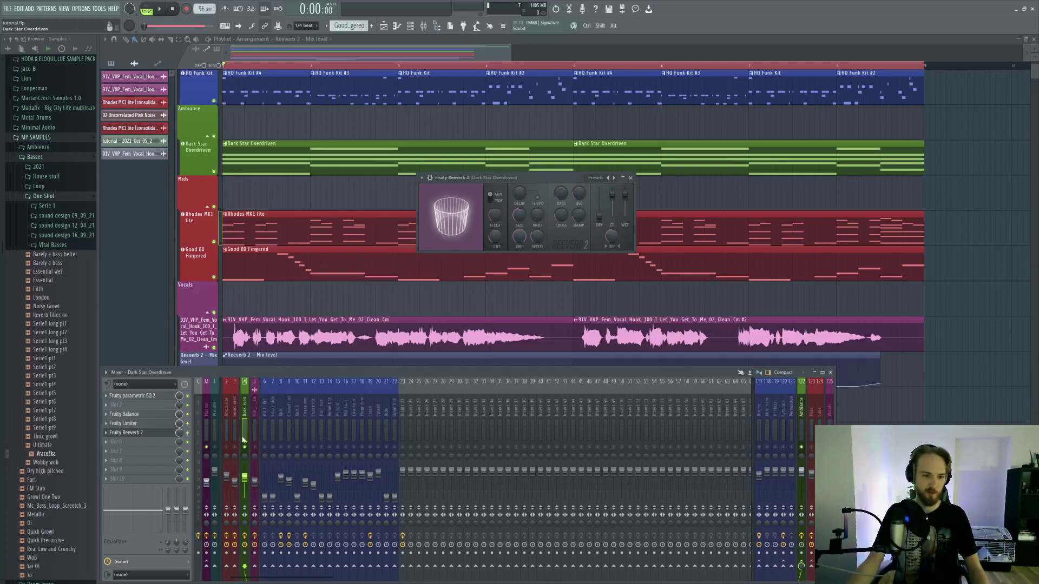
key(space)
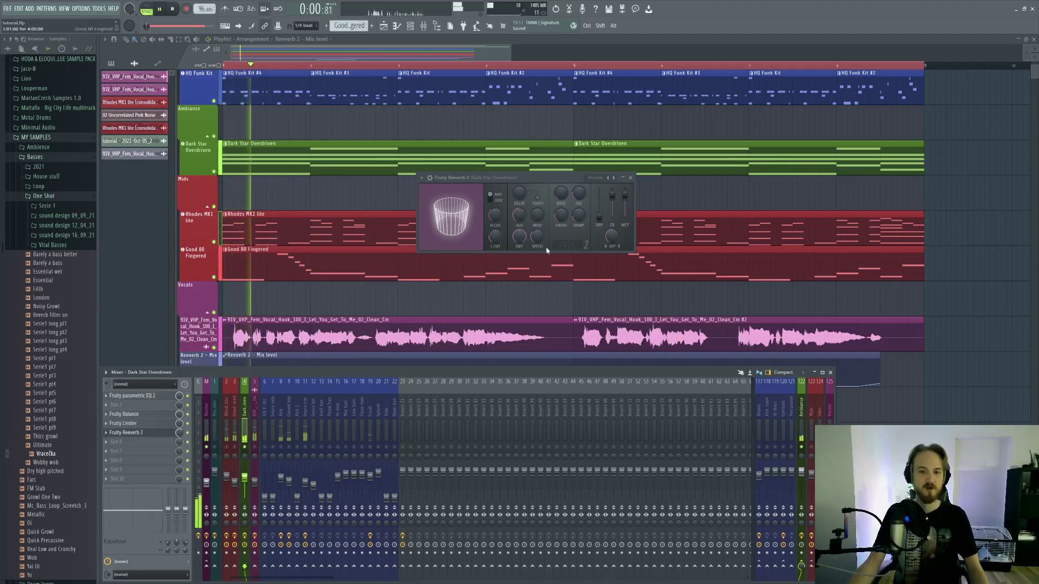
key(space)
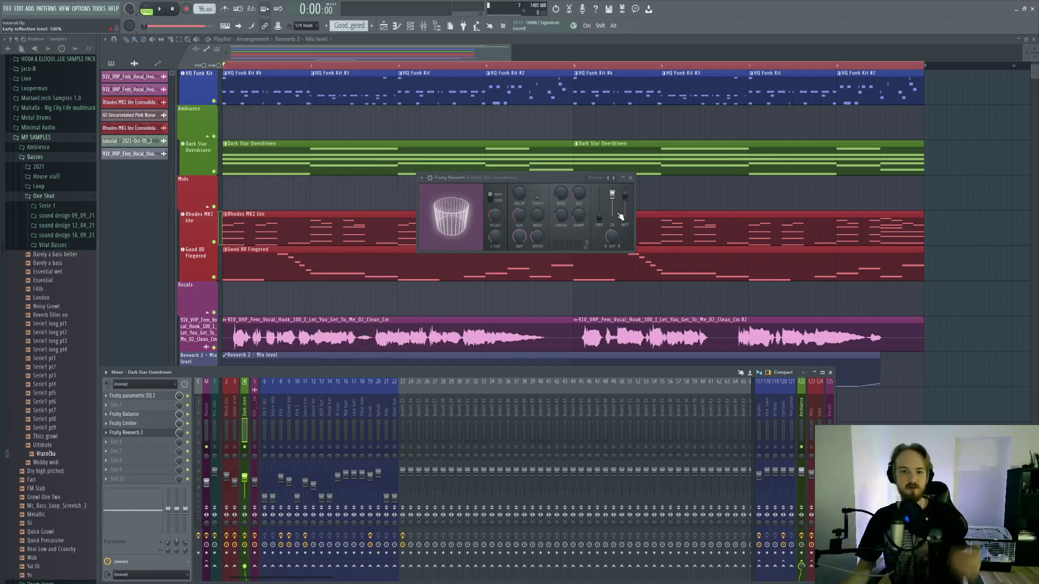
Step: Turn off the ambiance solo and play the full arrangement with the Dark Star Overdriven mixer channel selected
drag(476, 178, 445, 197)
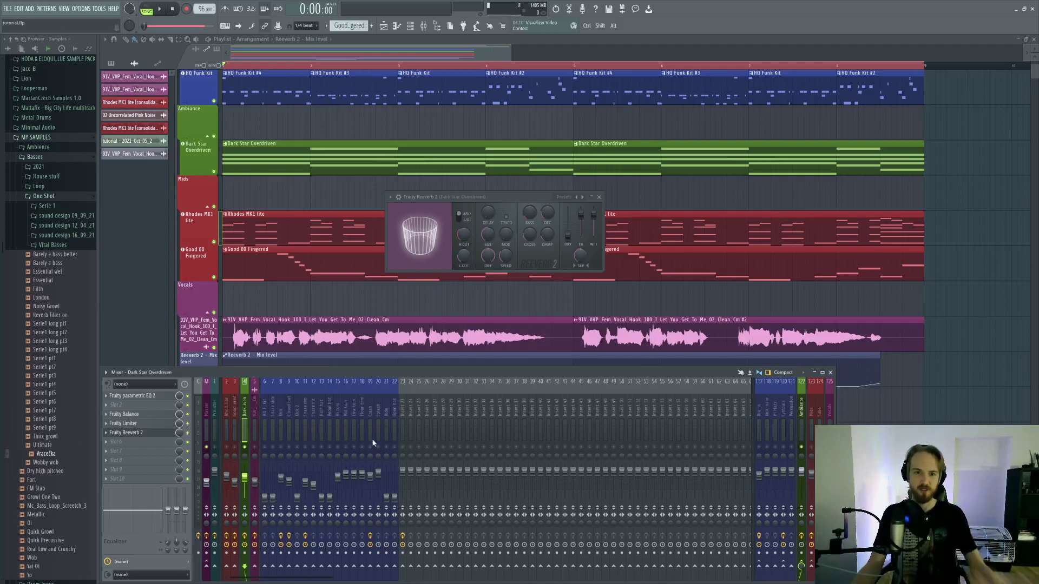
key(F12)
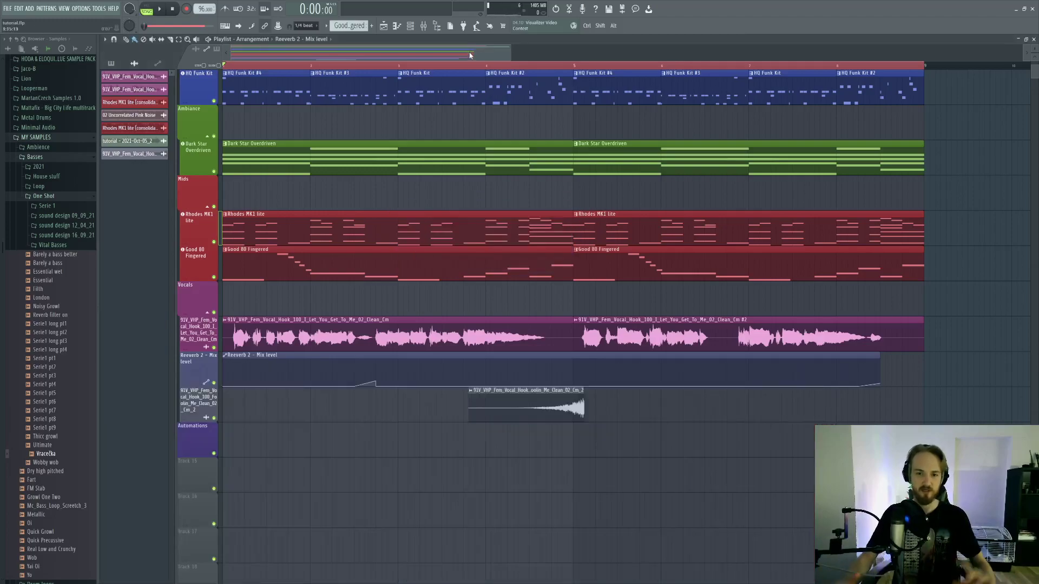
key(space)
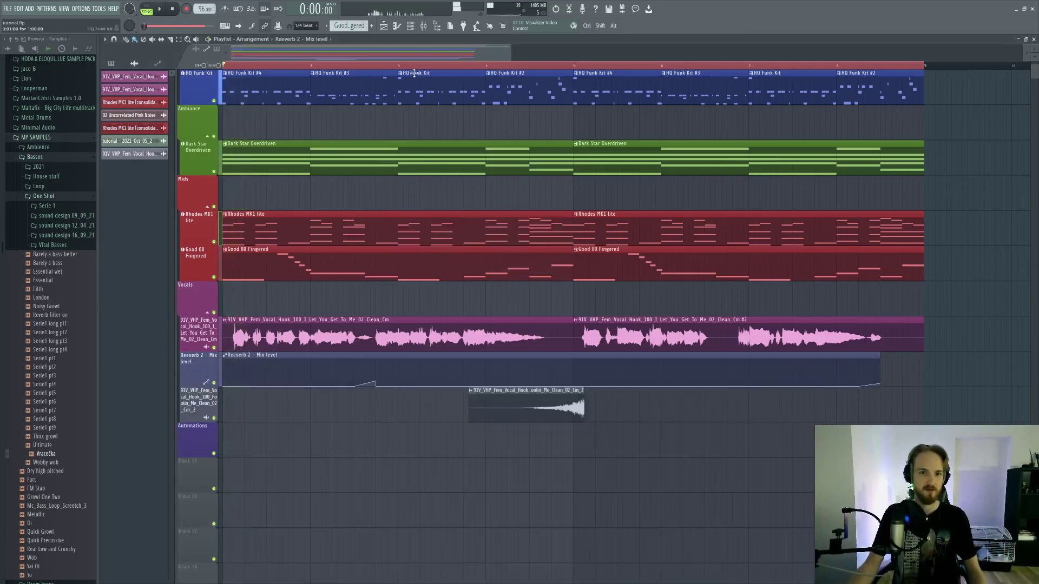
key(F9)
click(336, 427)
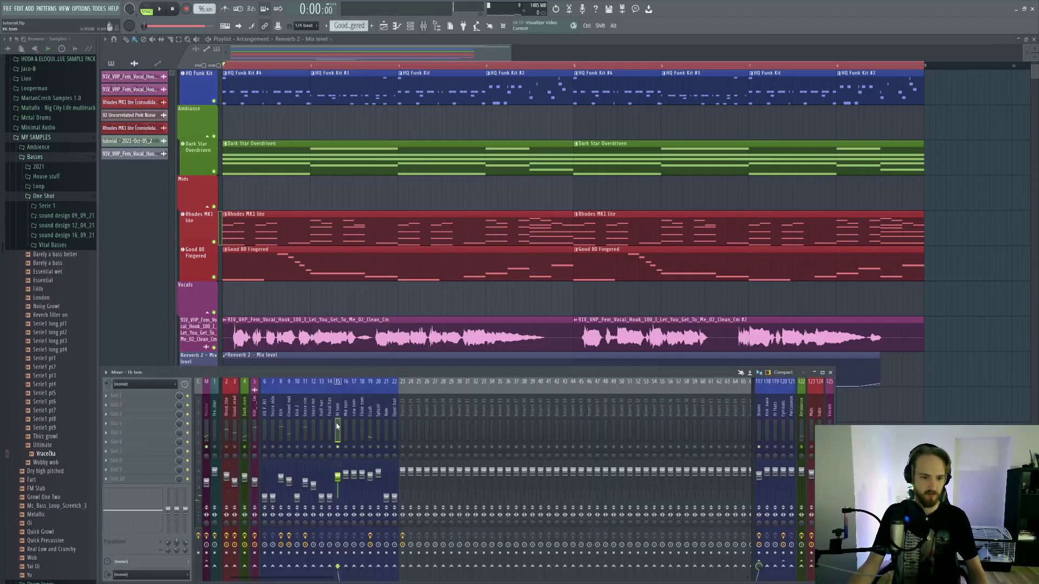
key(space)
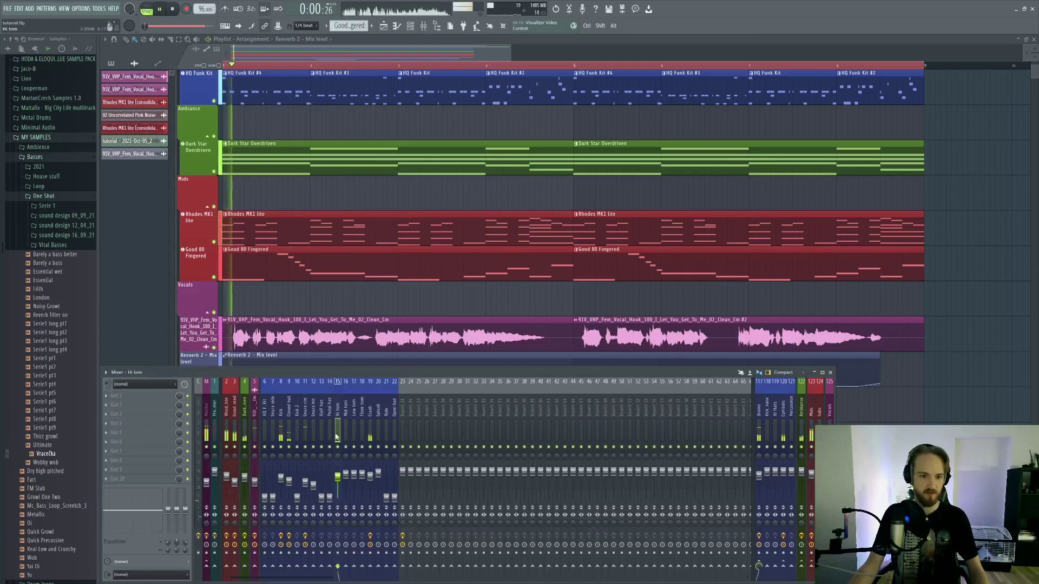
click(246, 431)
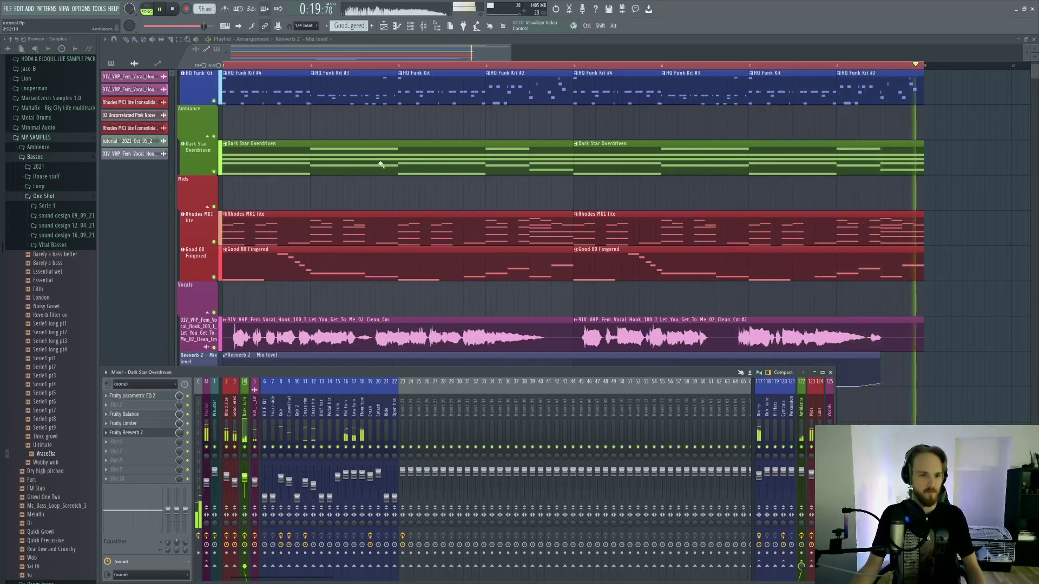
key(space)
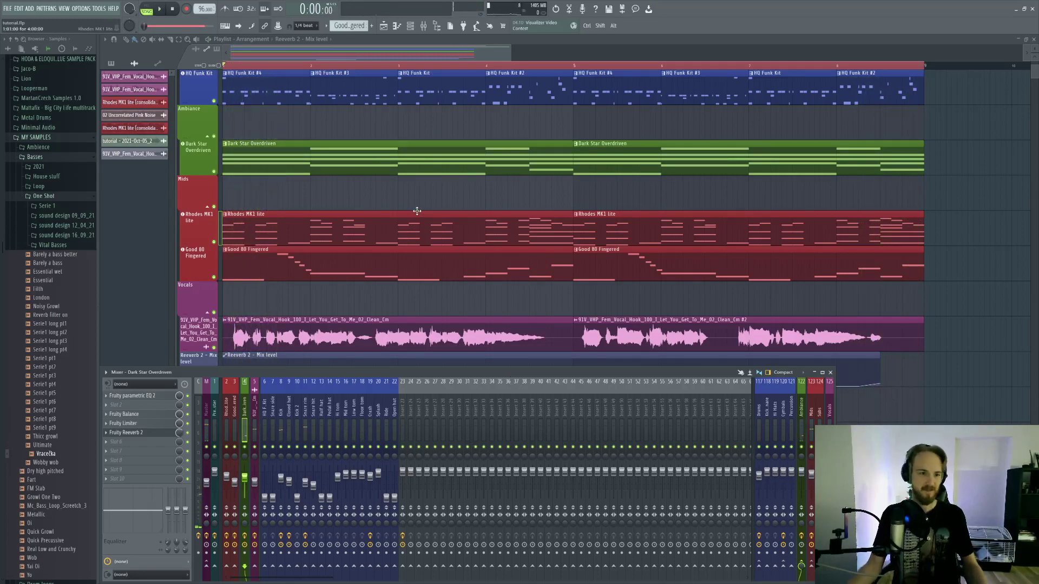
Step: Select the Rhodes MK1 lite pattern and load Fruity Reeverb 2 on its mixer channel
key(F9)
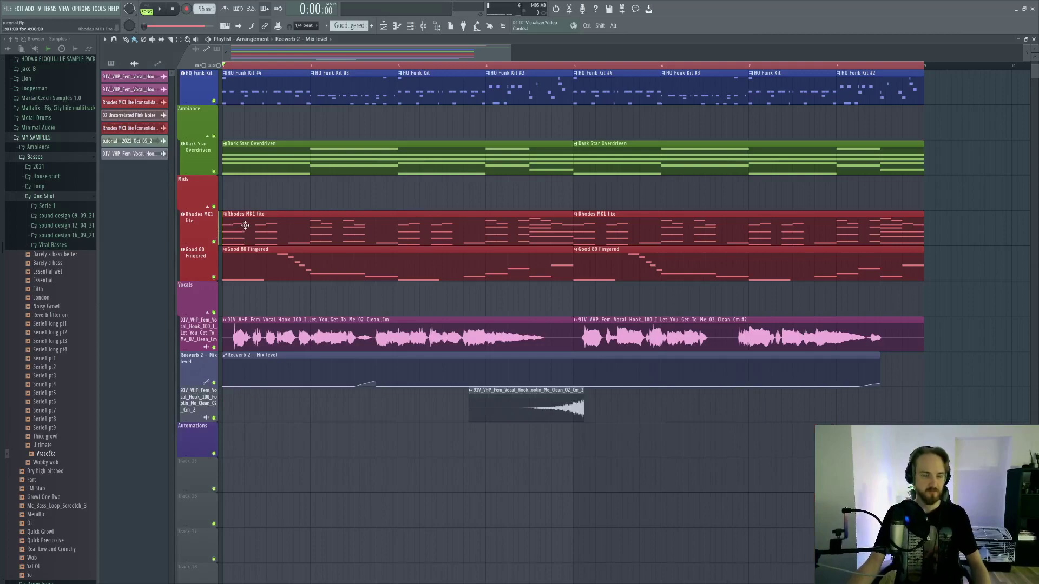
click(245, 225)
click(429, 27)
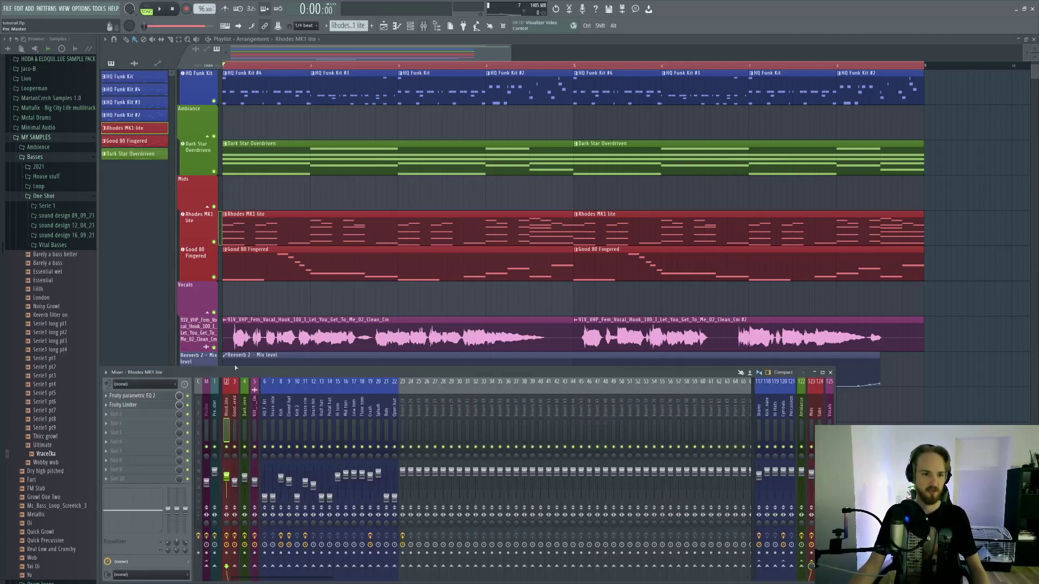
click(234, 424)
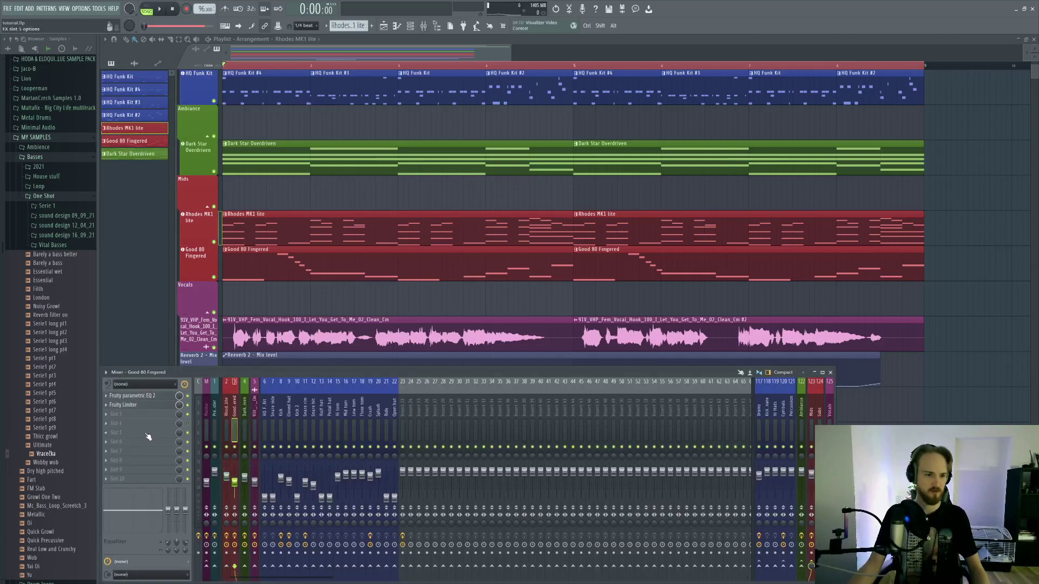
click(228, 426)
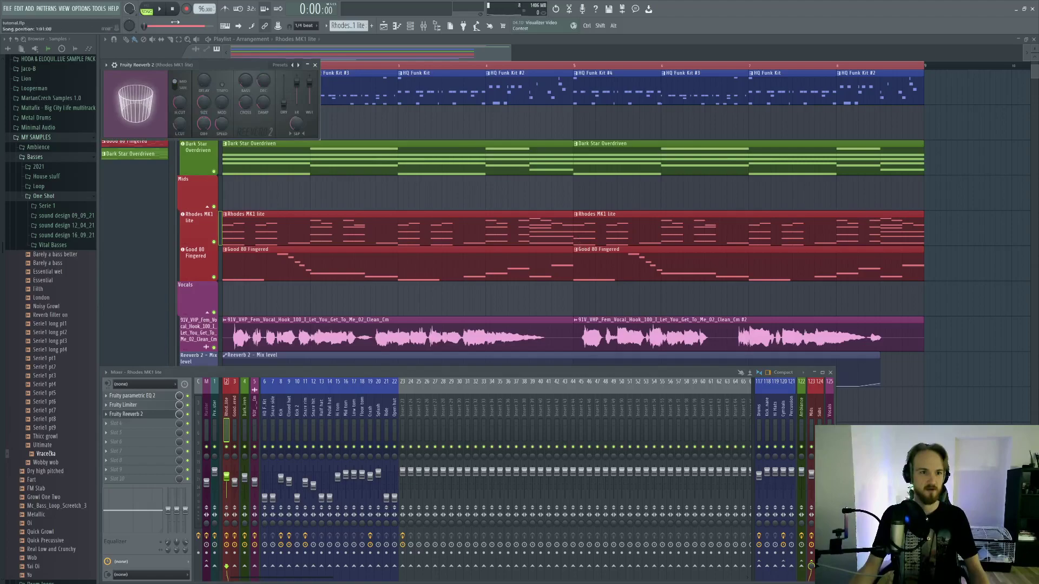
Step: Lower the Reeverb 2 mix level on the Rhodes MK1 lite channel and adjust the reverb's stereo separation
drag(250, 65, 397, 125)
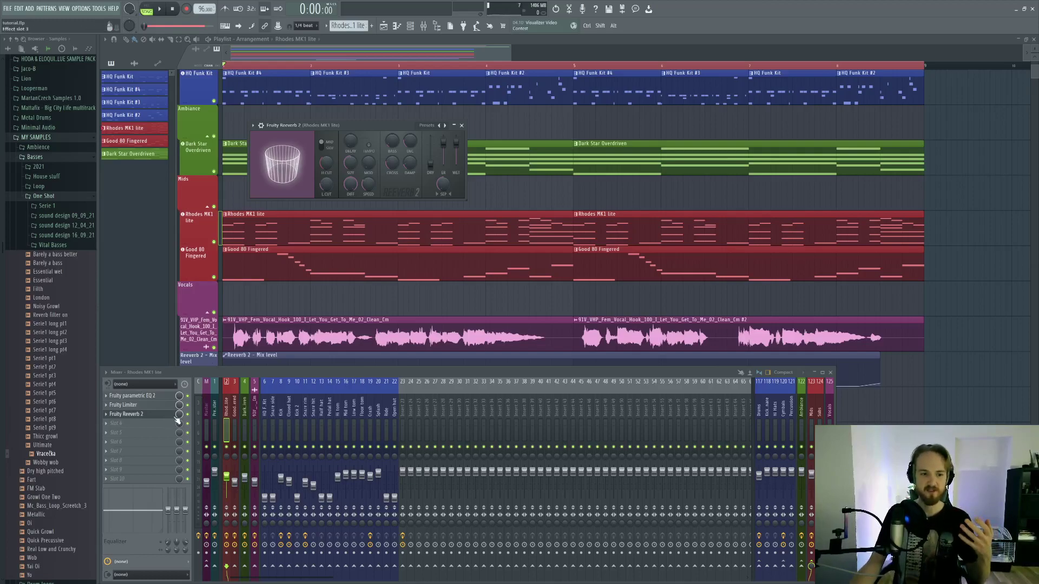
drag(182, 418, 183, 433)
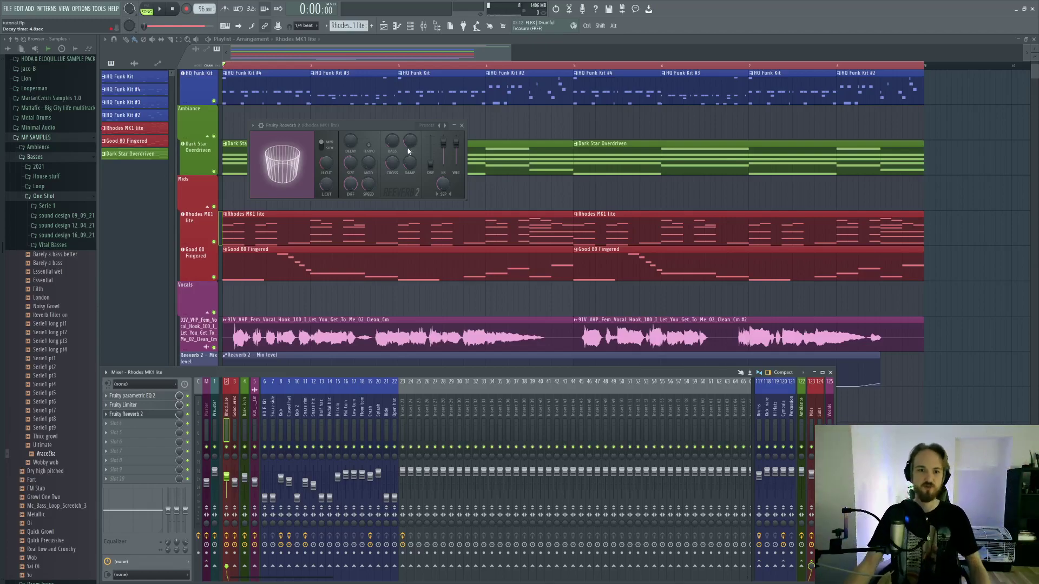
click(443, 190)
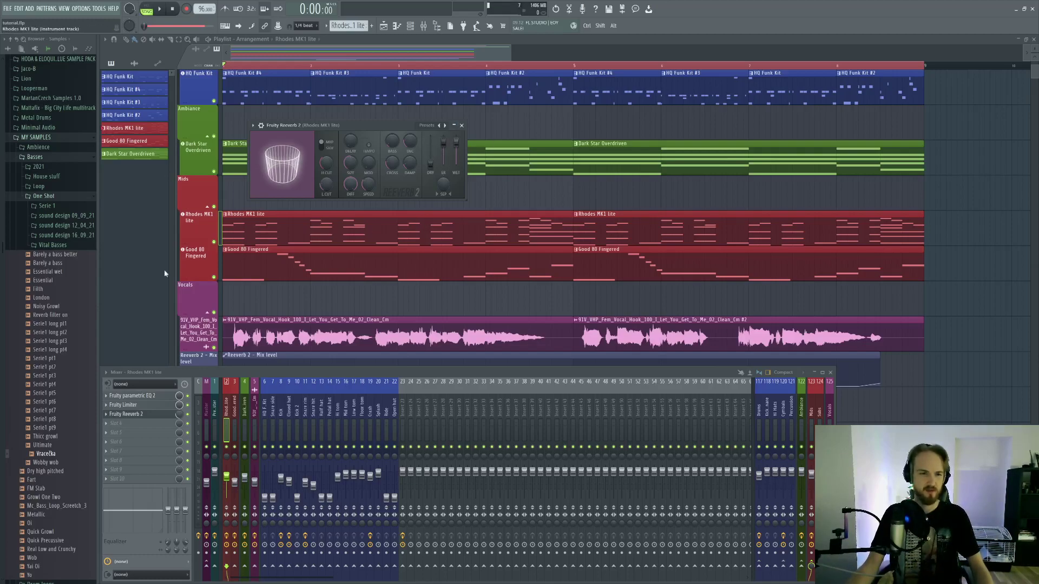
Step: Solo the Rhodes MK1 lite mixer channel and play it briefly with its reverb
key(space)
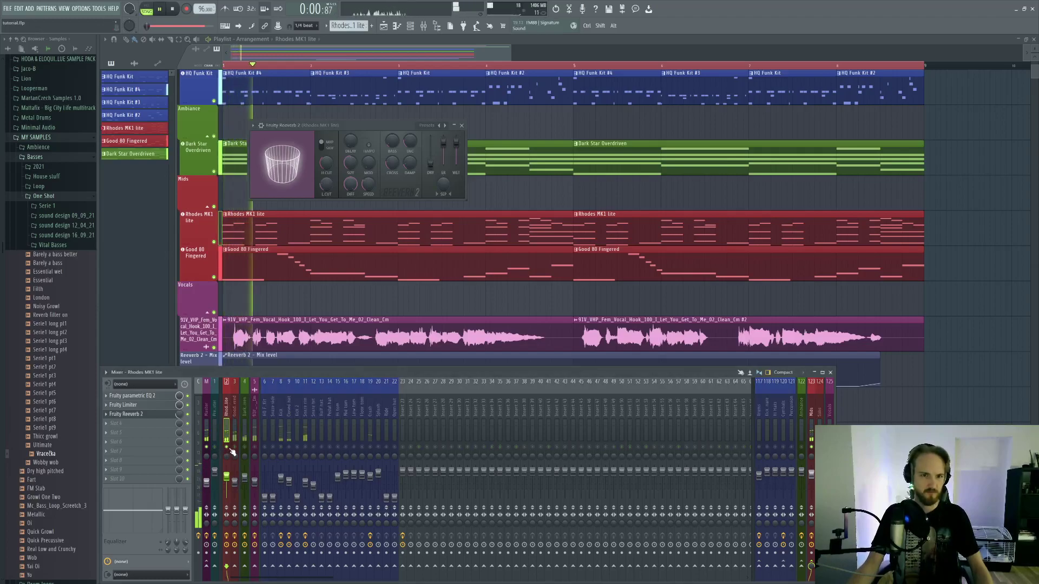
key(space)
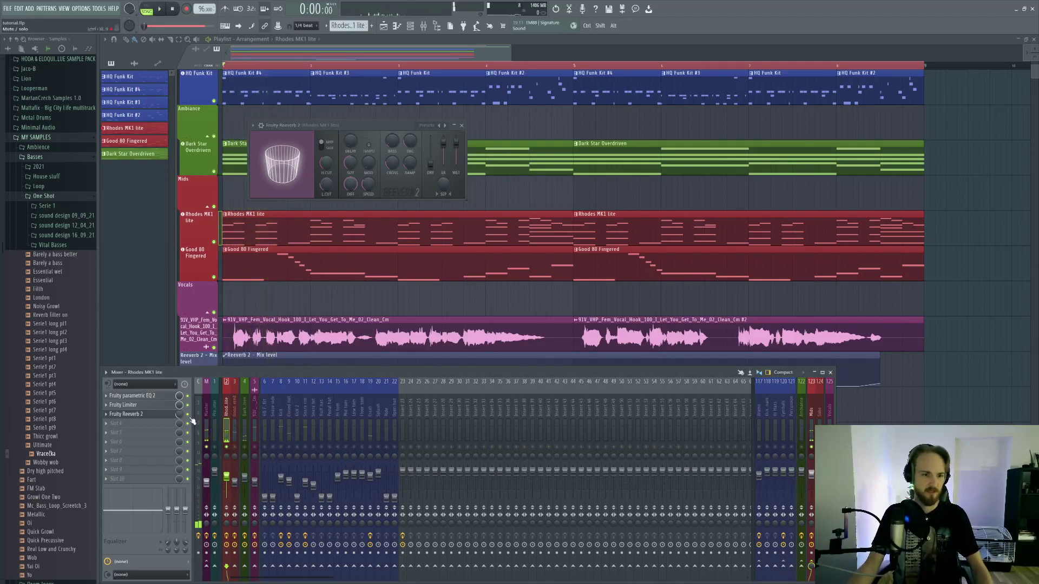
Step: Play the arrangement to hear the reverb on Rhodes MK1 lite, and move its Fruity Reeverb 2 window nearer the playlist's centre
key(space)
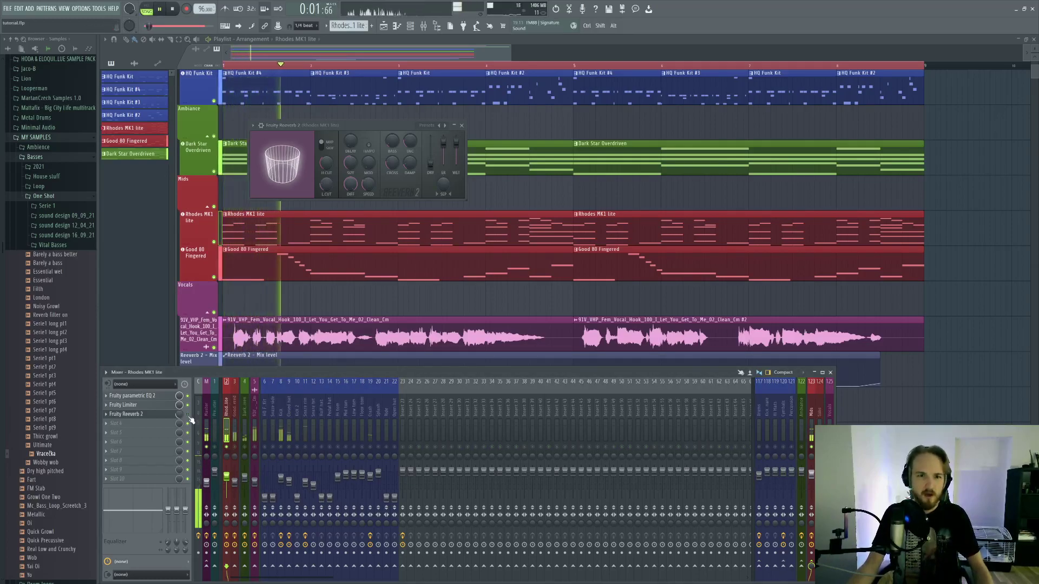
key(space)
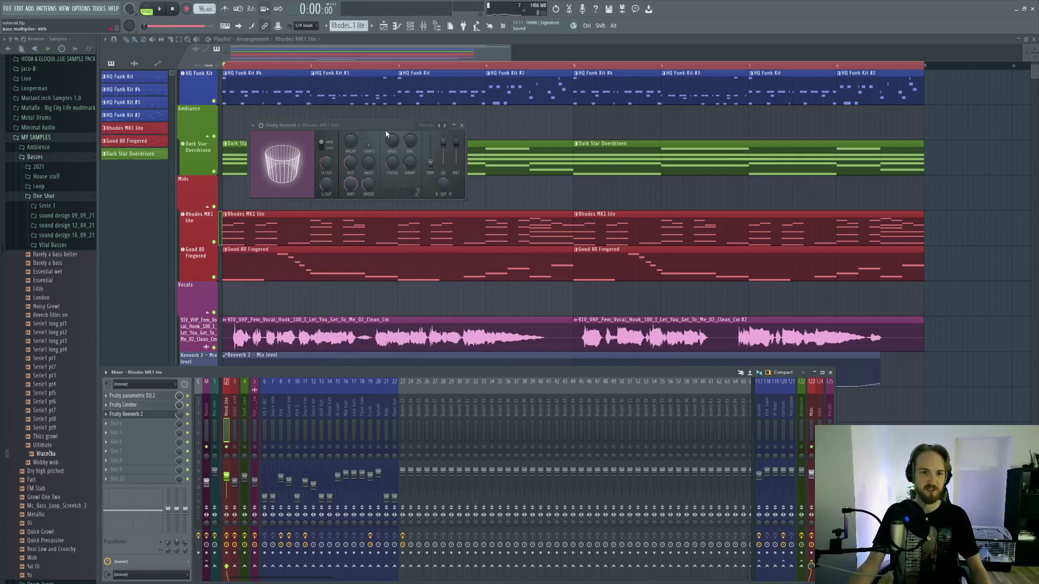
drag(381, 130, 496, 170)
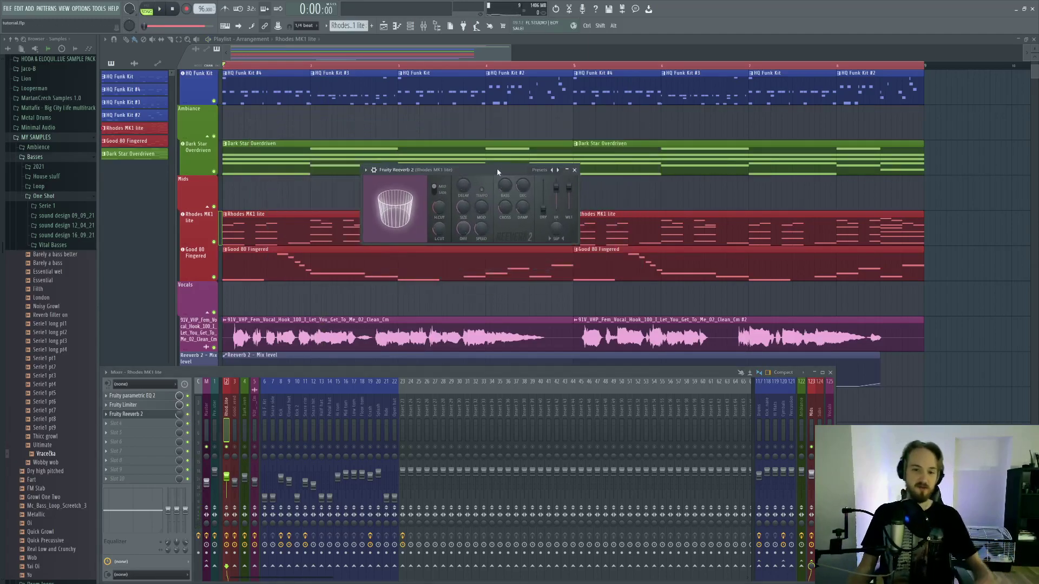
key(space)
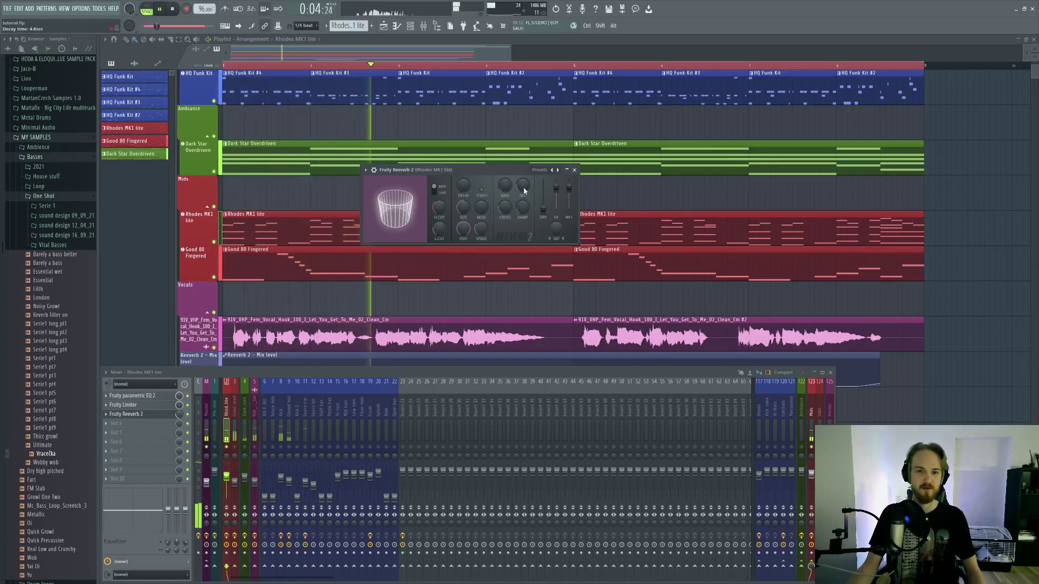
key(space)
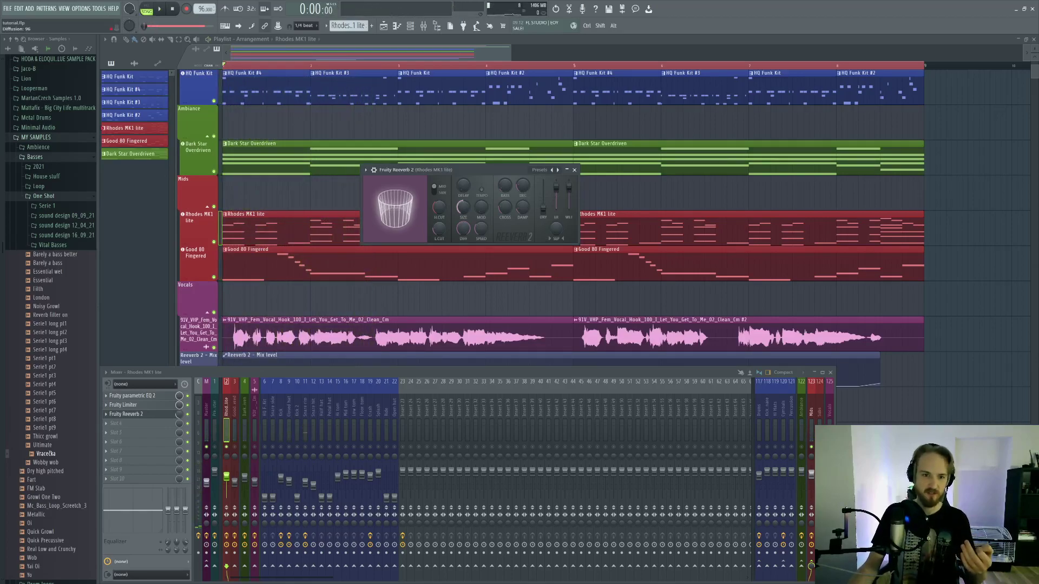
Step: Reduce the Rhodes MK1 lite reverb's room size, adjust its diffusion, and set the early reflection level to 95% during playback
drag(463, 207, 463, 224)
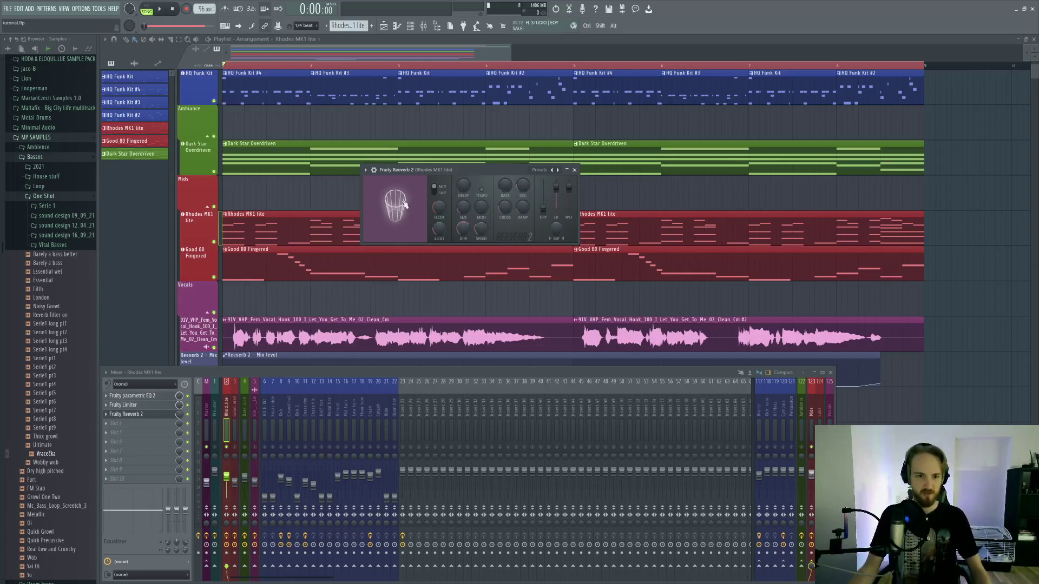
drag(463, 228, 463, 225)
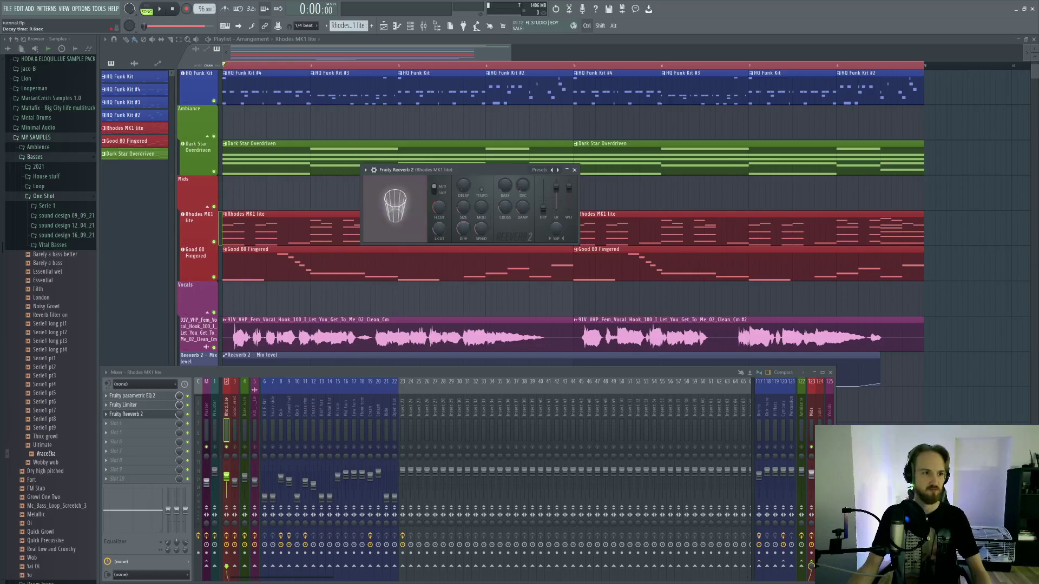
key(space)
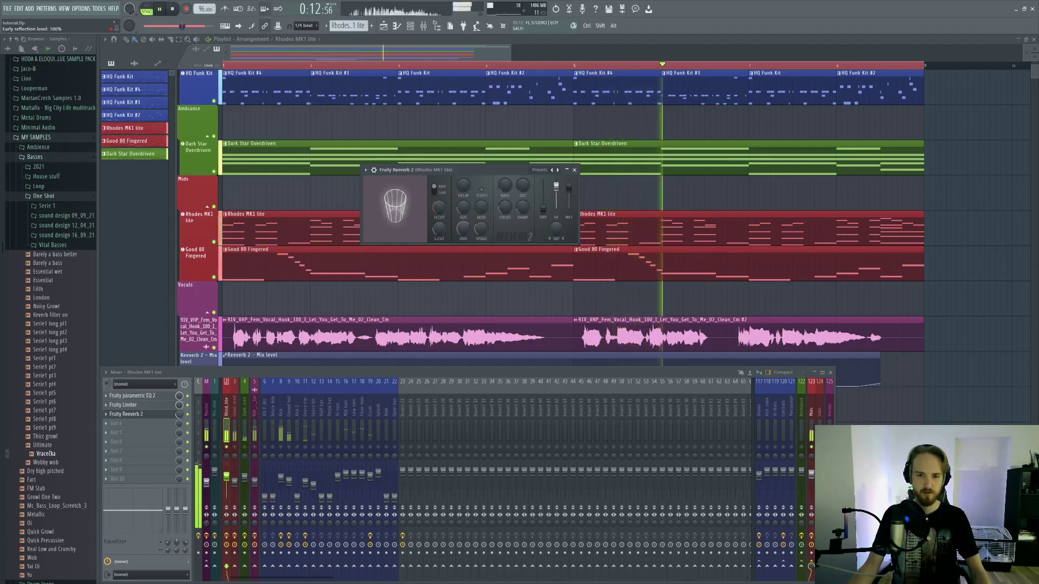
drag(558, 195, 558, 198)
key(space)
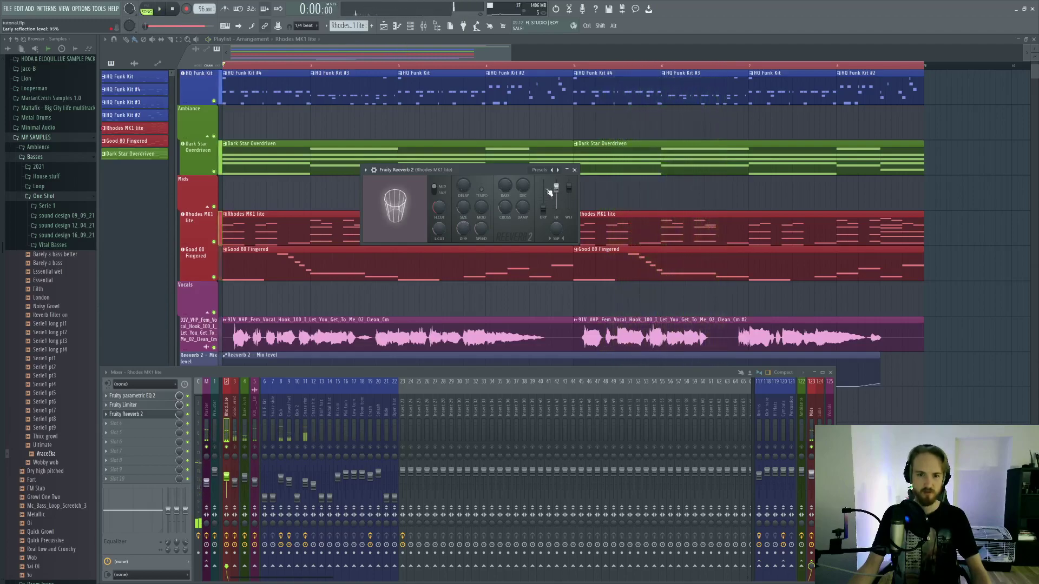
Step: Lower the early reflection level of Fruity Reeverb 2 on the Dark Star Overdriven mixer track and close the plug-in
click(243, 427)
click(125, 432)
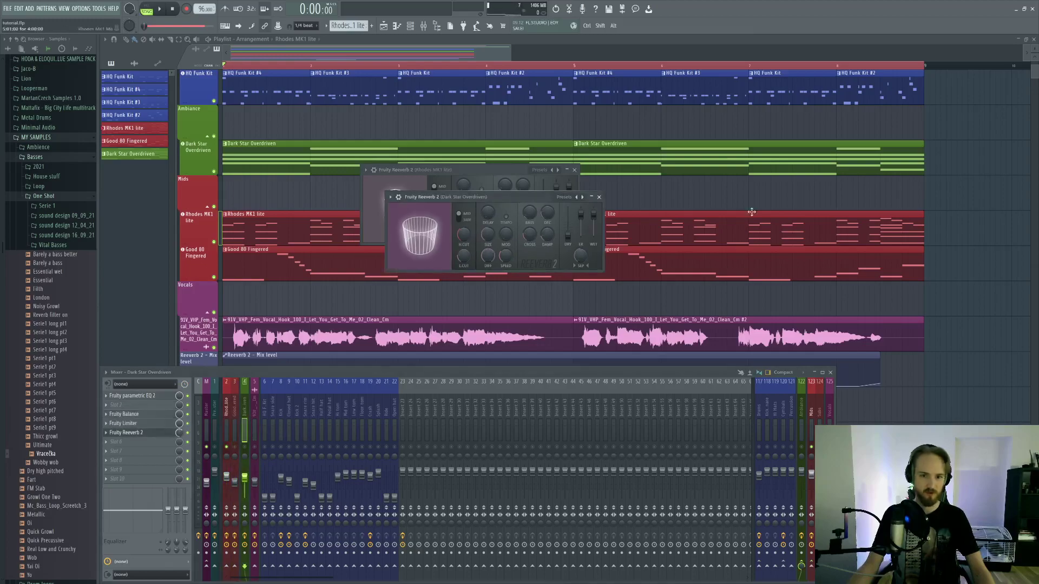
drag(580, 214, 582, 226)
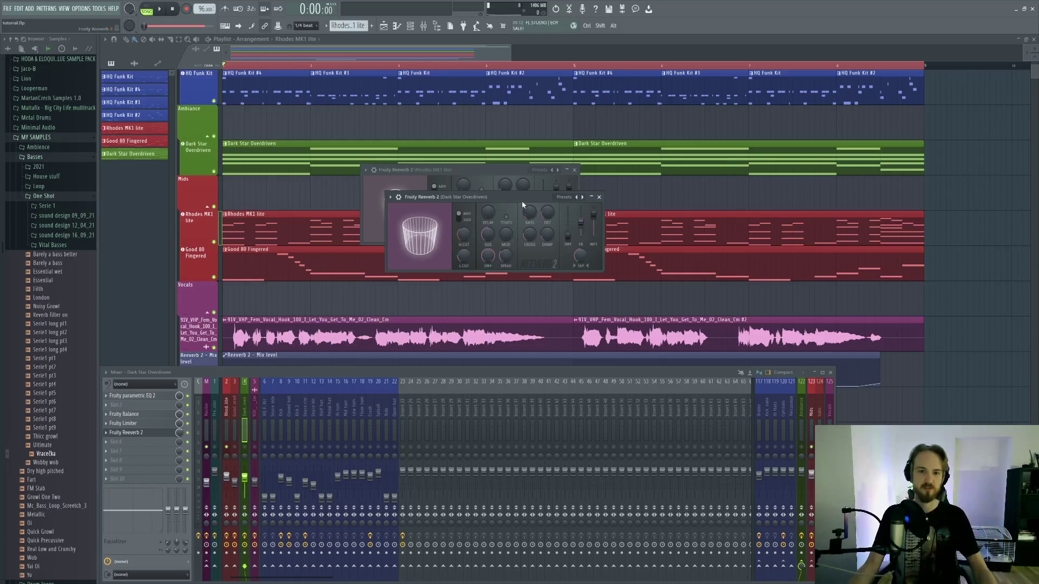
key(Escape)
Step: Fine-tune the early reflection level of the Rhodes MK1 lite reverb and start playback to check it
click(512, 172)
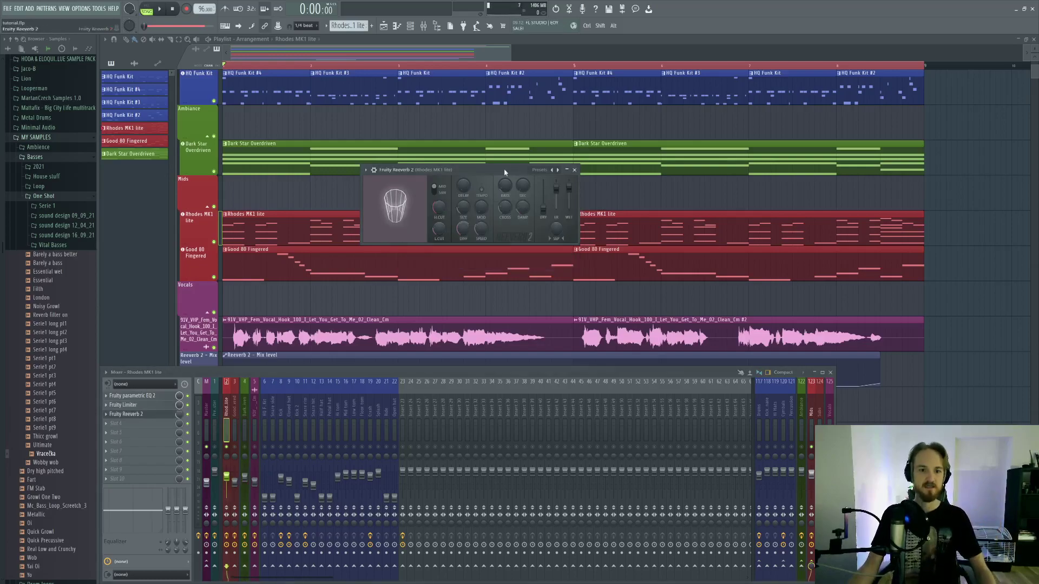
drag(556, 188, 555, 186)
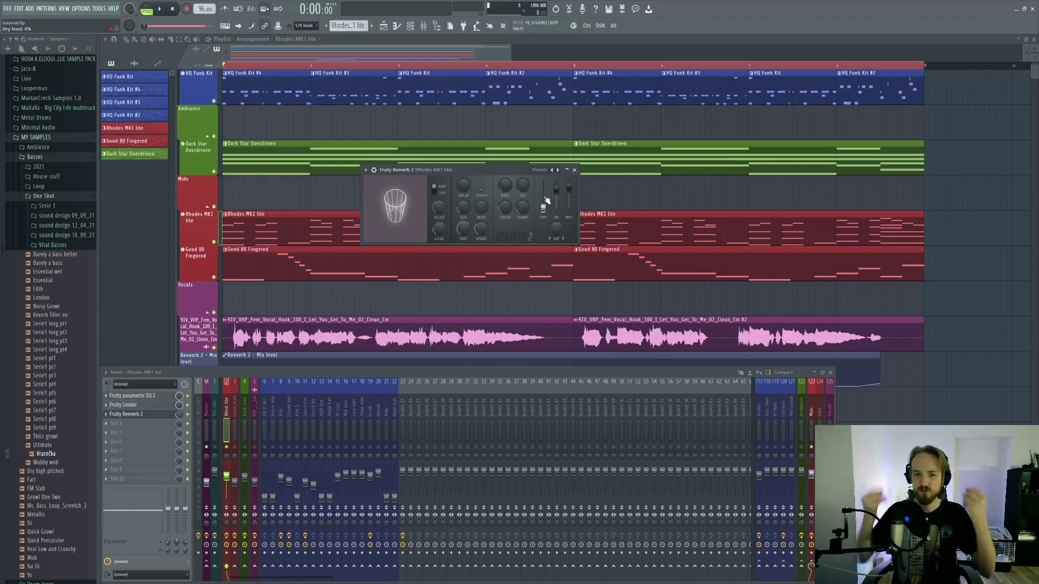
key(space)
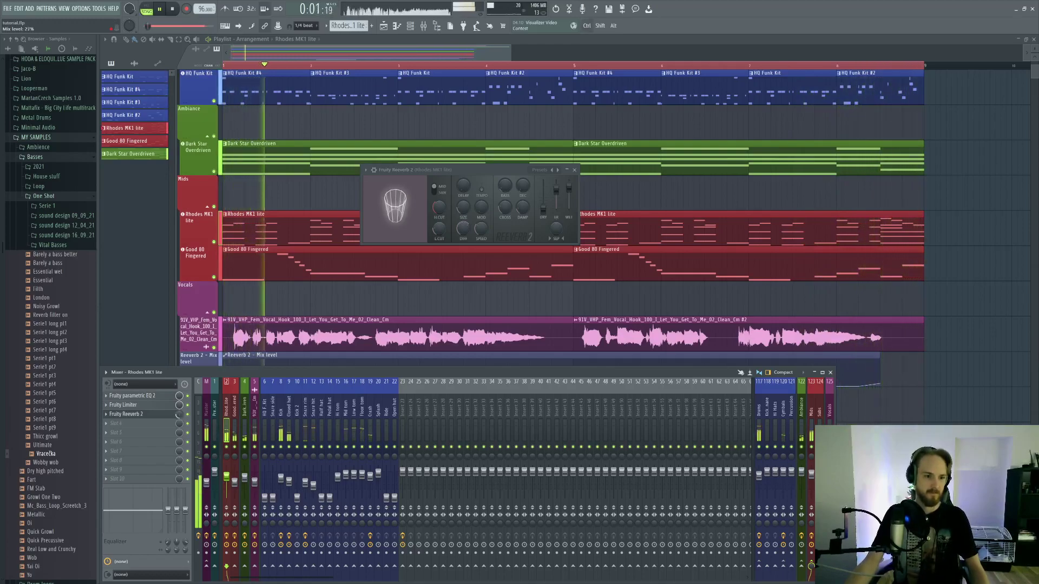
Step: Open Fruity Delay 3 on the vocal hook's mixer track and slightly lower its output wet level while listening
click(256, 420)
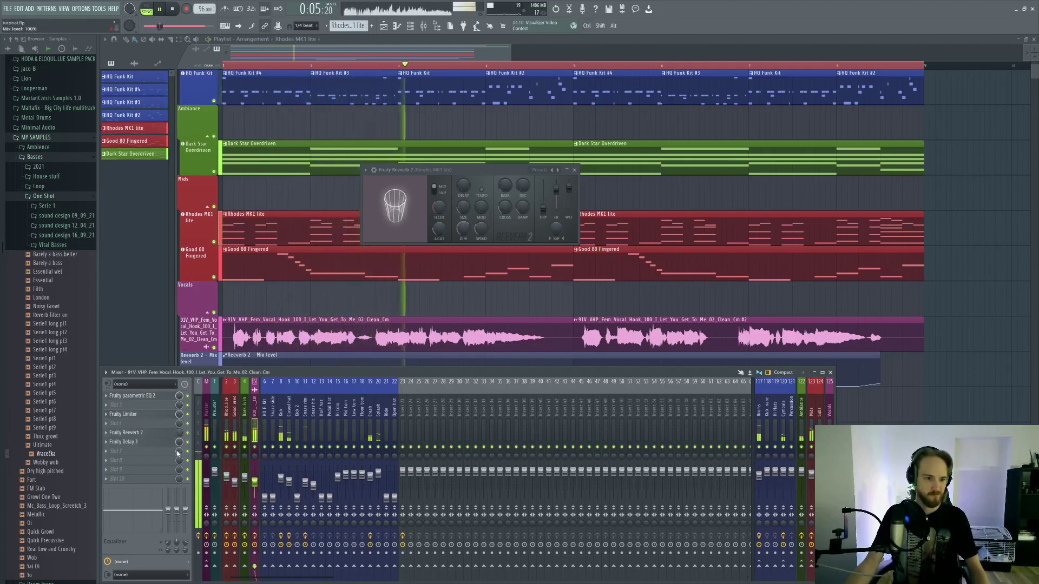
click(156, 443)
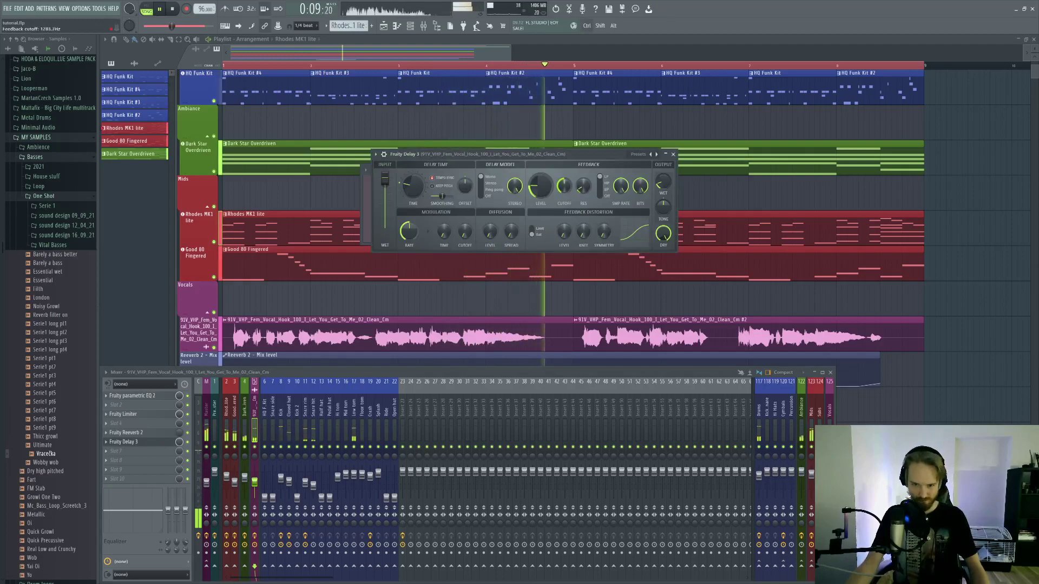
key(space)
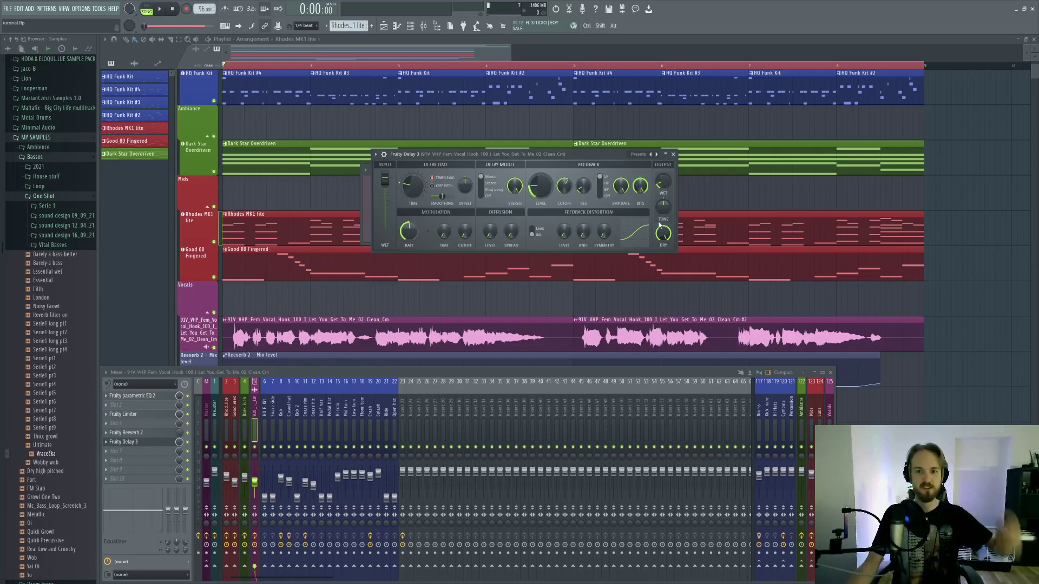
key(space)
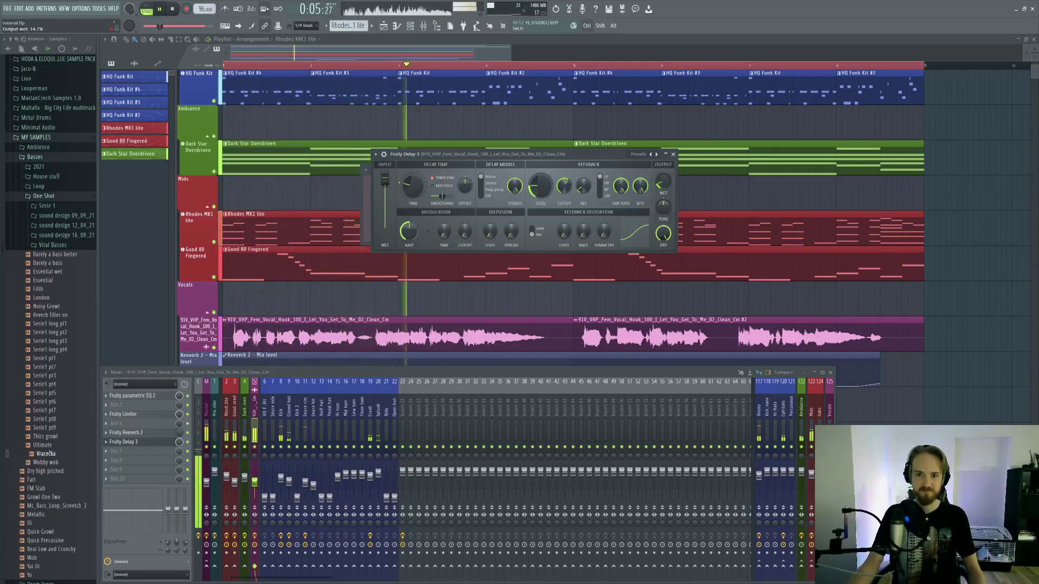
drag(663, 186, 662, 189)
key(space)
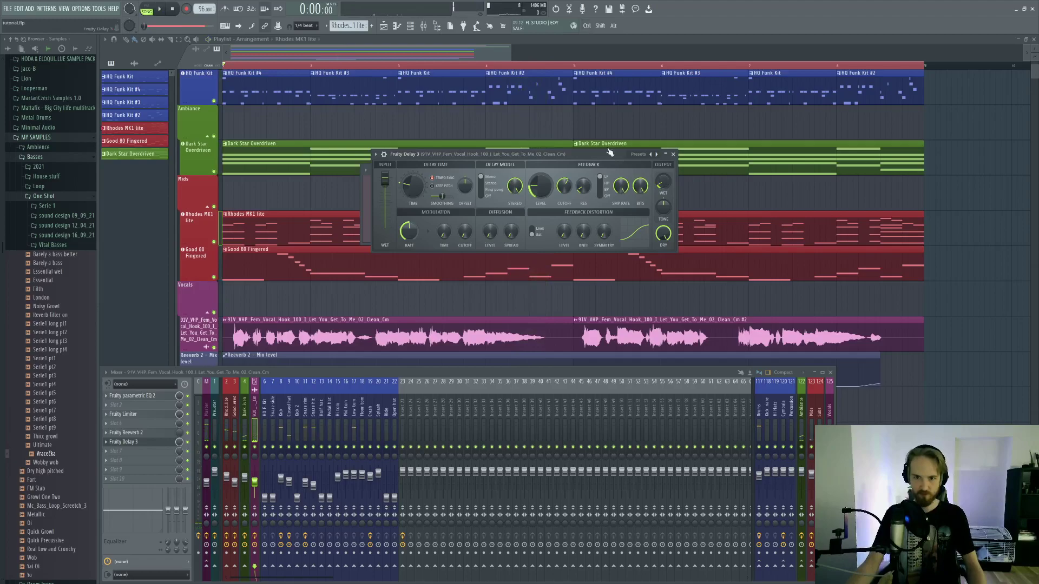
Step: Close the delay and reverb windows and play the arrangement, reviewing the tracks from the drums down to the automations
click(673, 154)
key(space)
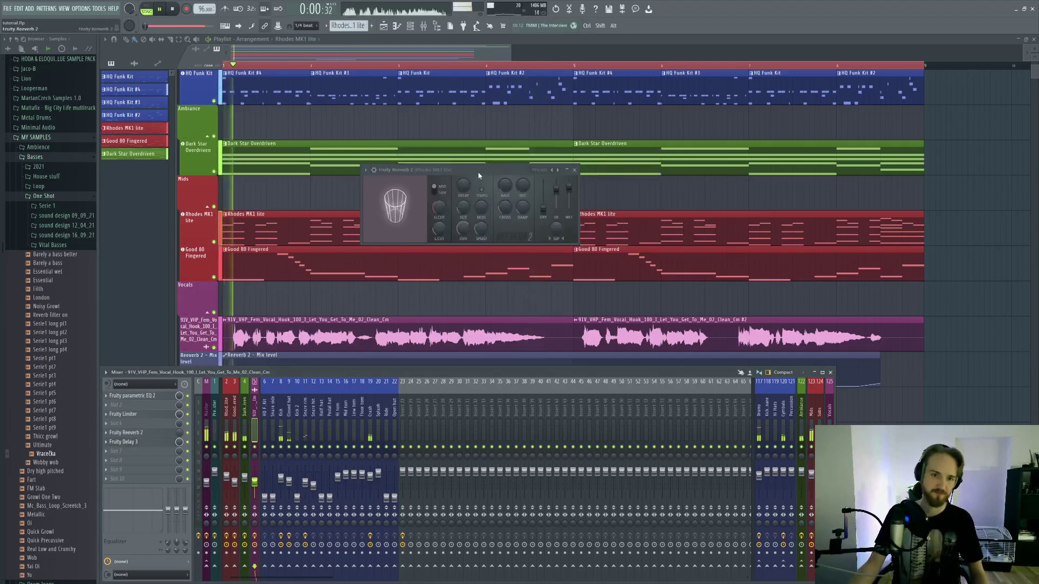
click(479, 175)
click(574, 170)
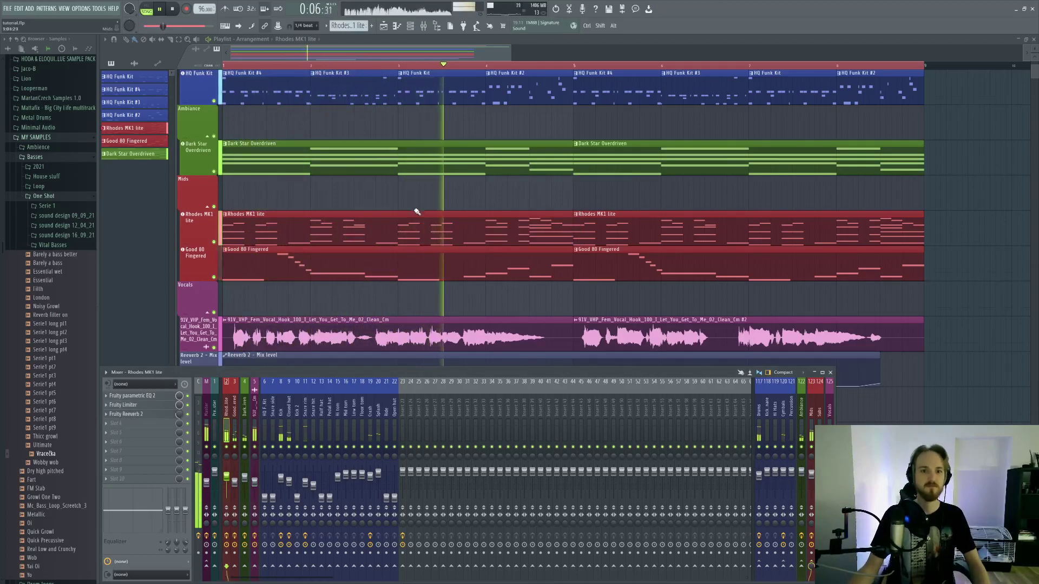
scroll(411, 213, up, 3)
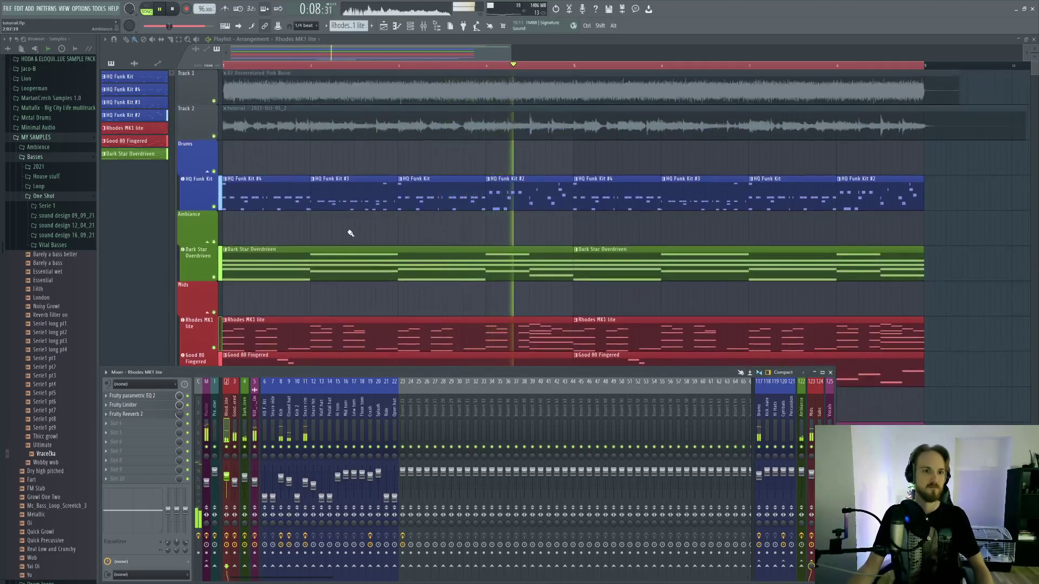
scroll(346, 230, down, 4)
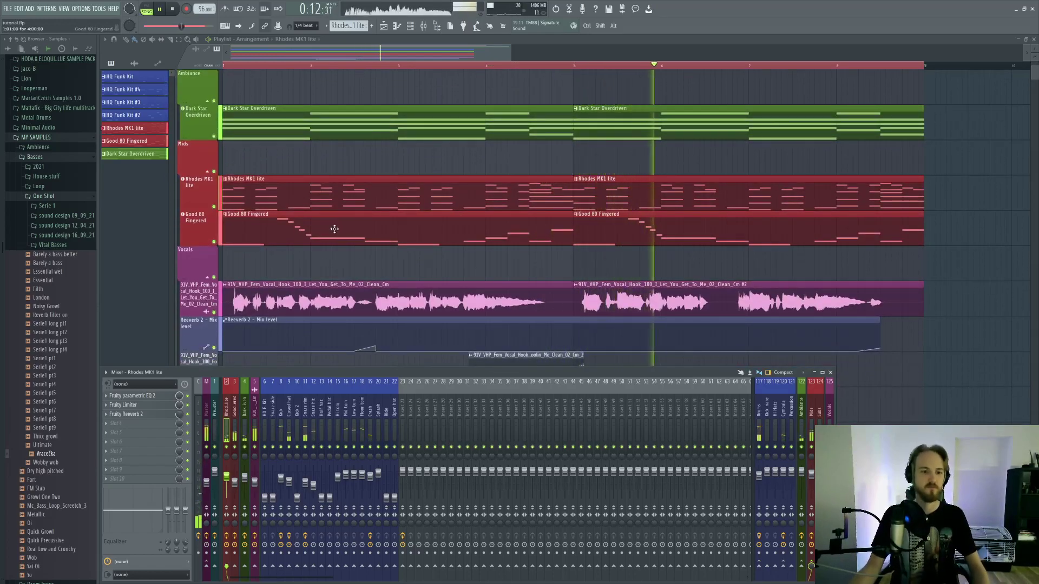
scroll(331, 233, down, 3)
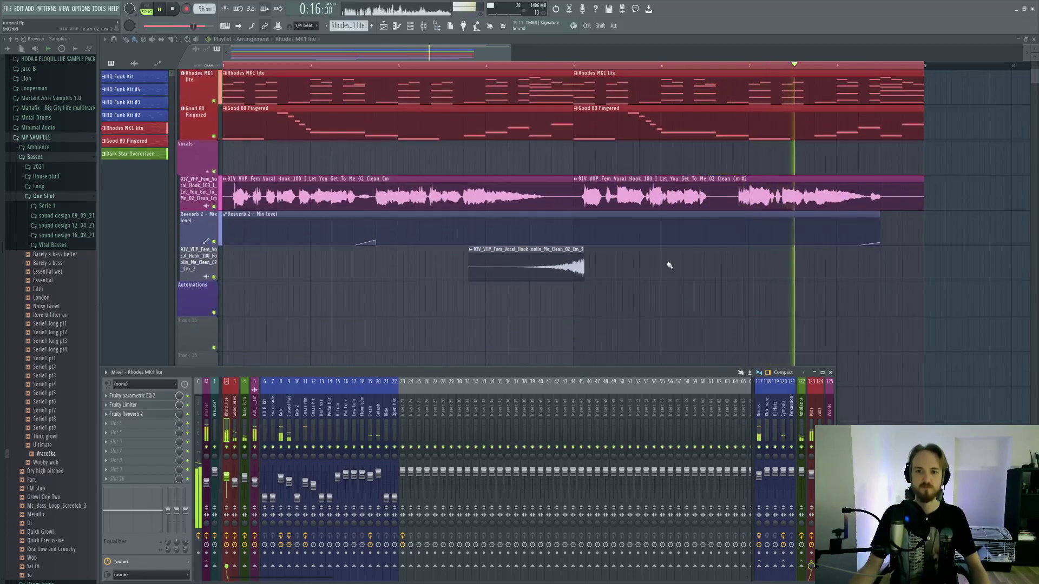
key(space)
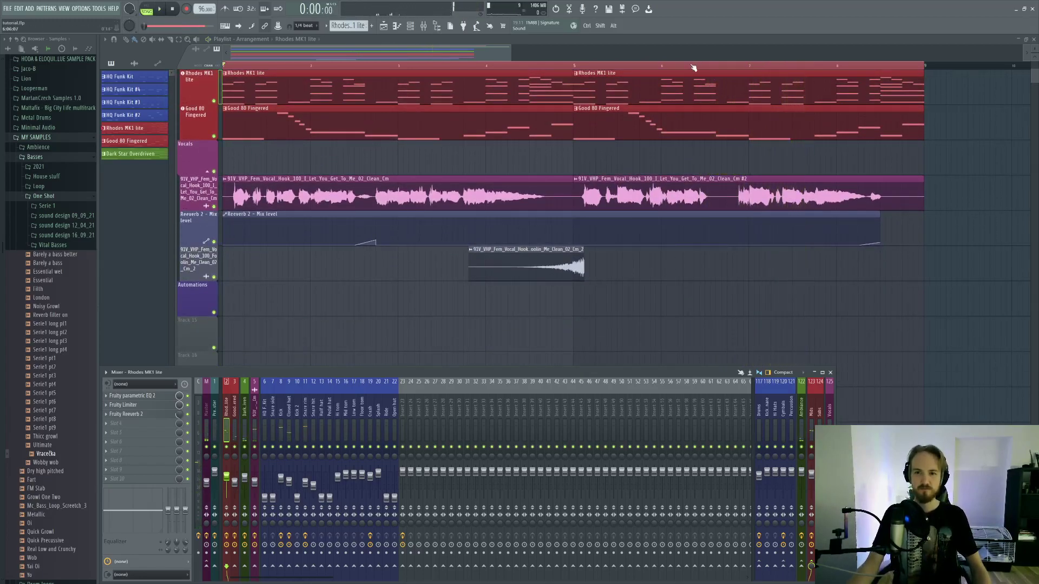
Step: Play the vocal phrase after bar 6 from several start points to find where a delay throw could go
drag(692, 66, 680, 66)
scroll(714, 68, up, 4)
click(686, 68)
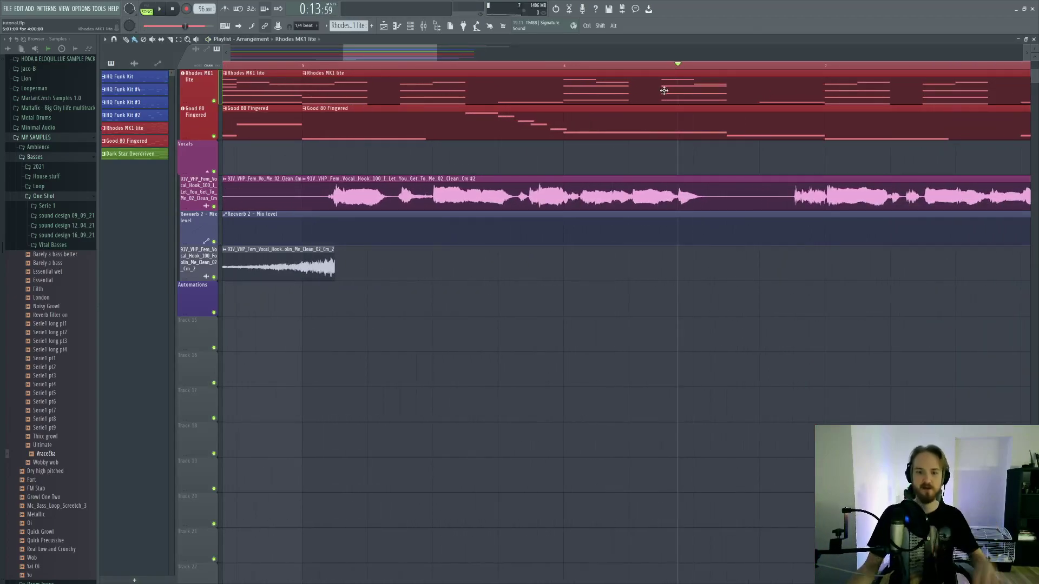
key(space)
click(595, 65)
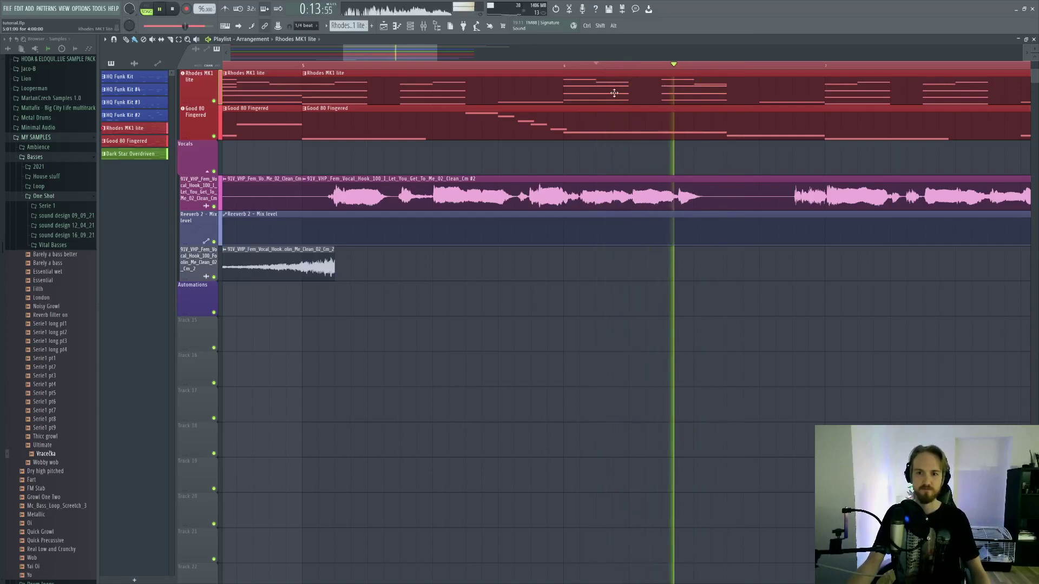
key(space)
click(631, 66)
key(space)
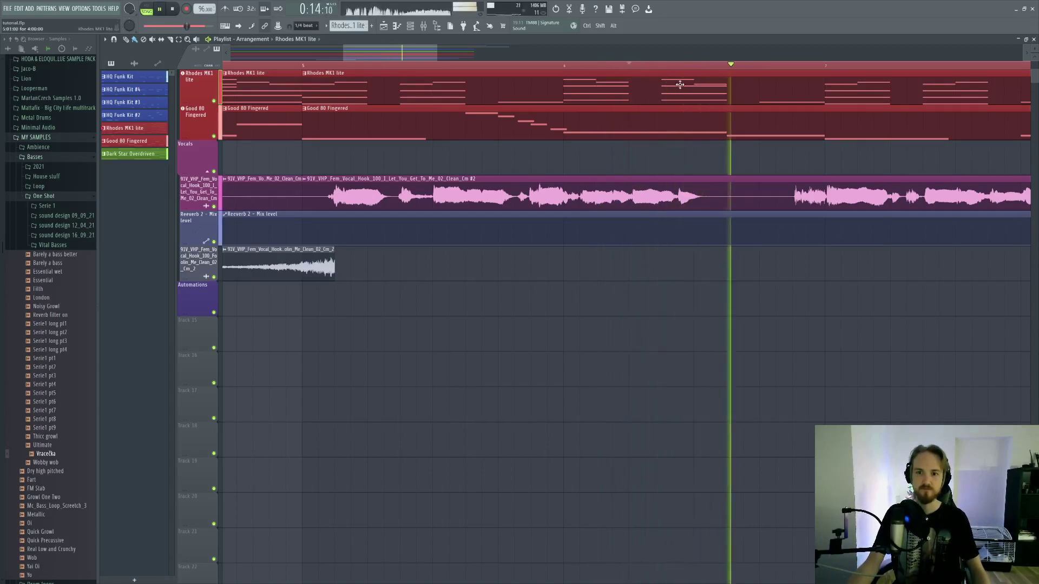
key(space)
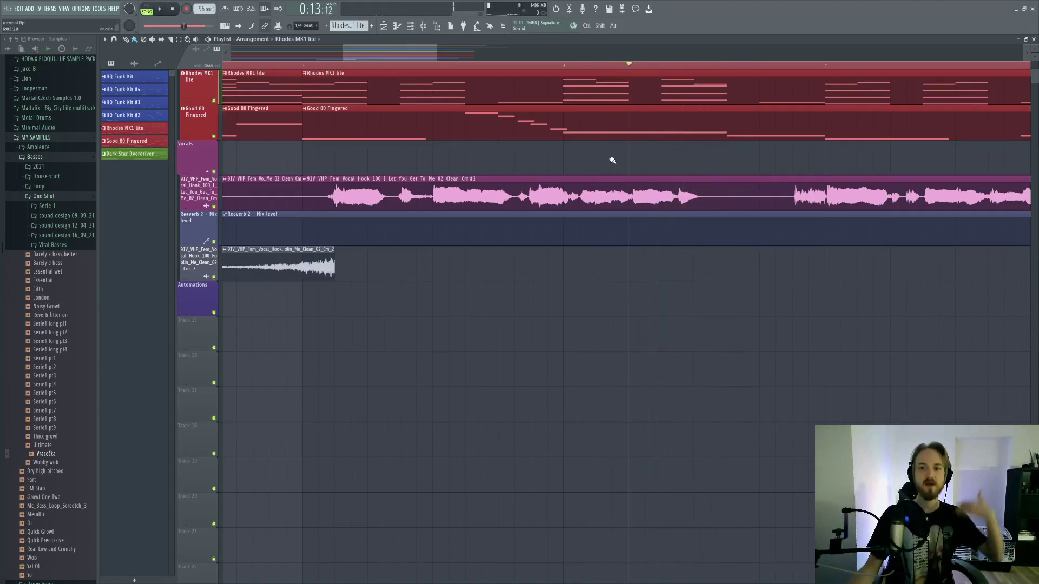
Step: Add a second Fruity Delay 3 to the next free effect slot on the vocal hook's mixer track
click(423, 27)
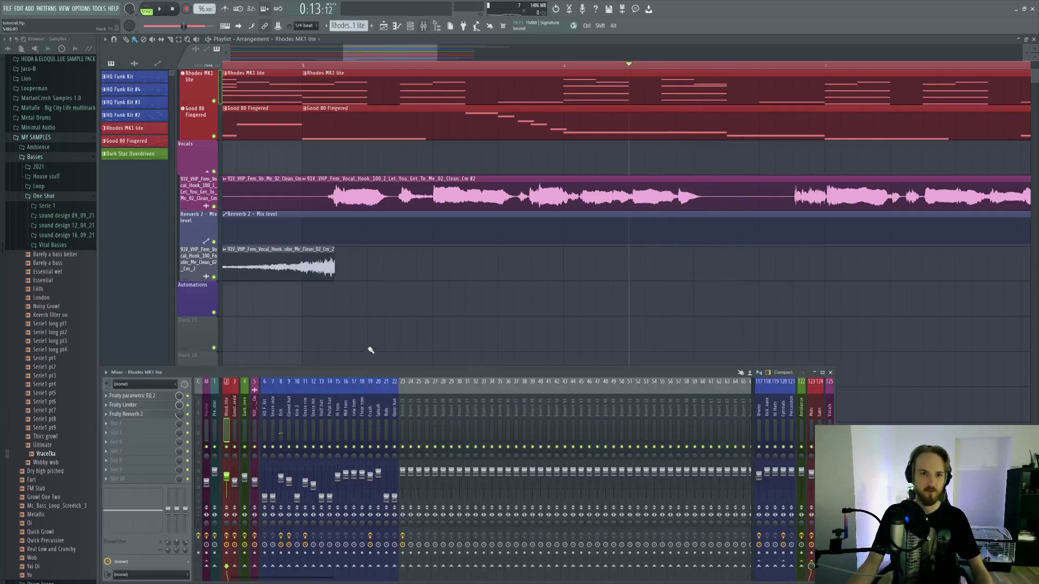
click(245, 430)
click(254, 424)
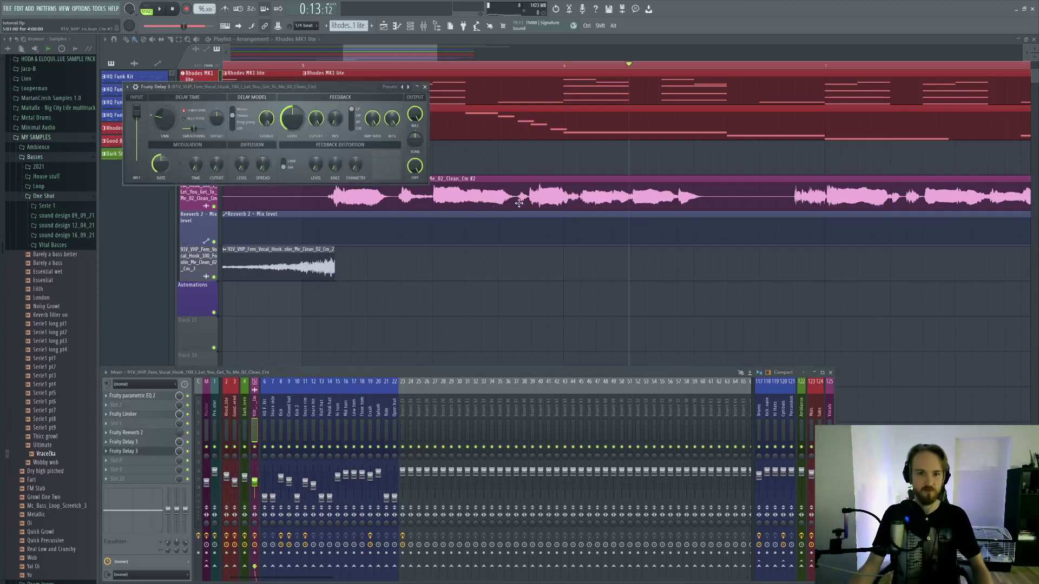
Step: Play the vocal phrase through the new delay and lower the delay's input wet level to its minimum
key(space)
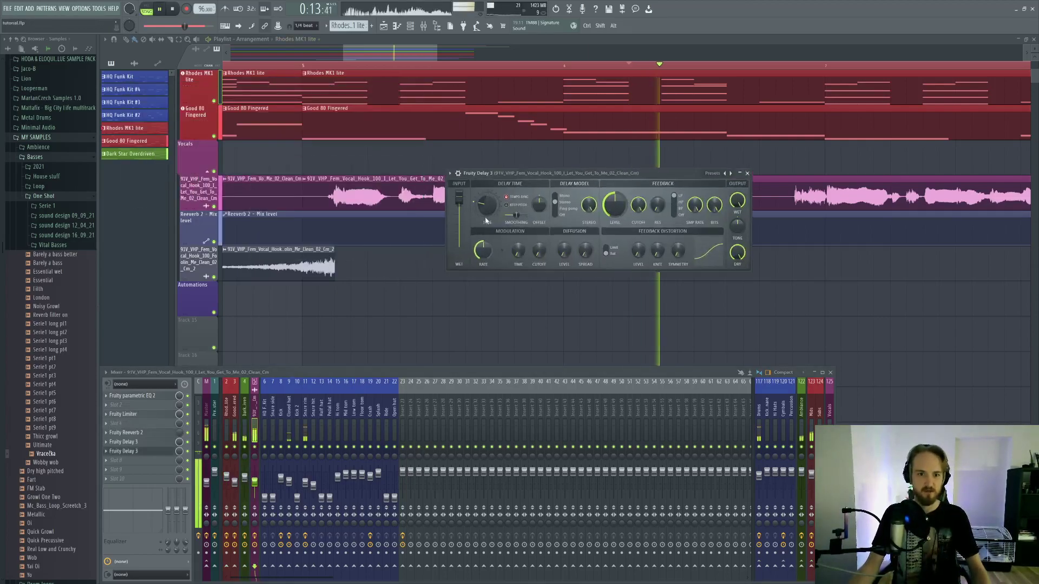
key(space)
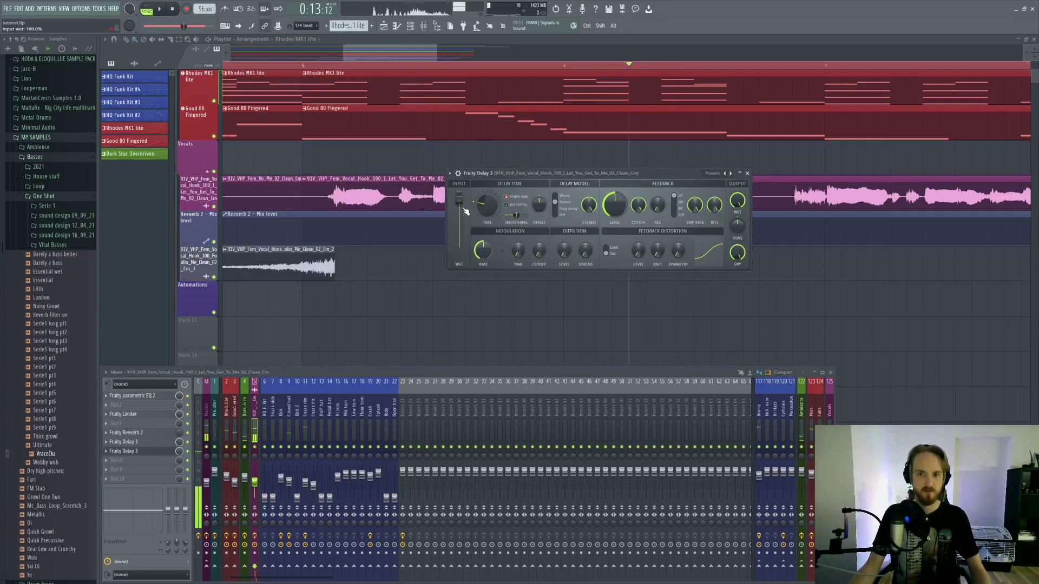
drag(465, 210, 465, 251)
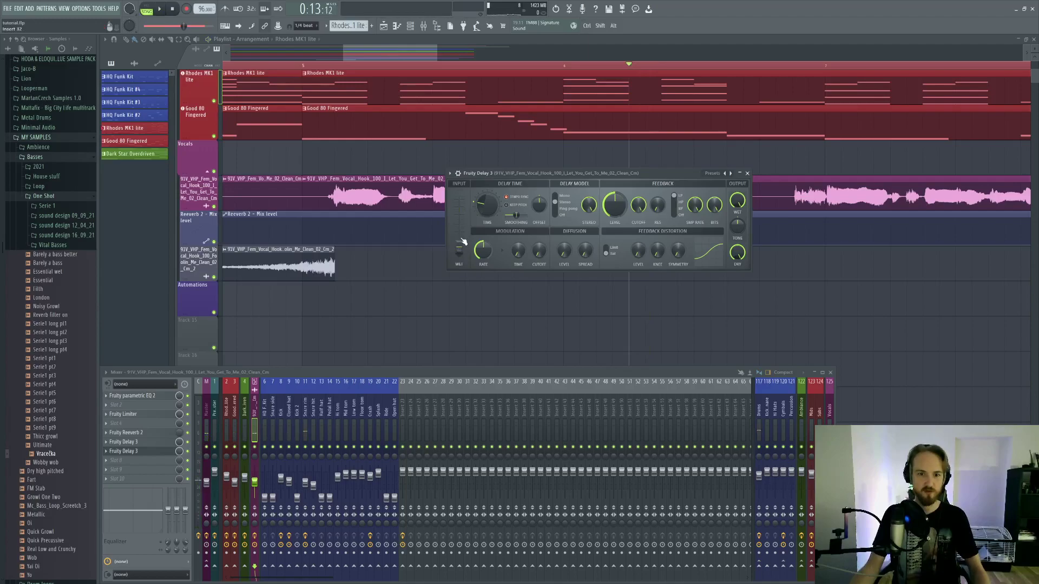
drag(463, 242, 463, 244)
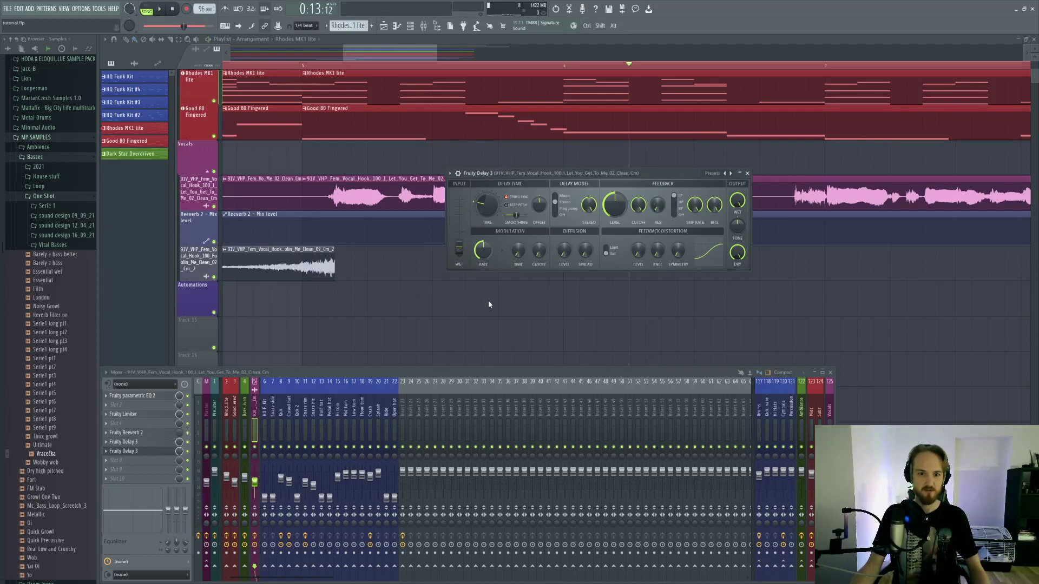
Step: Create an automation clip for the second vocal delay's input wet level and move it to its own track at the end of the Vocals group
click(747, 174)
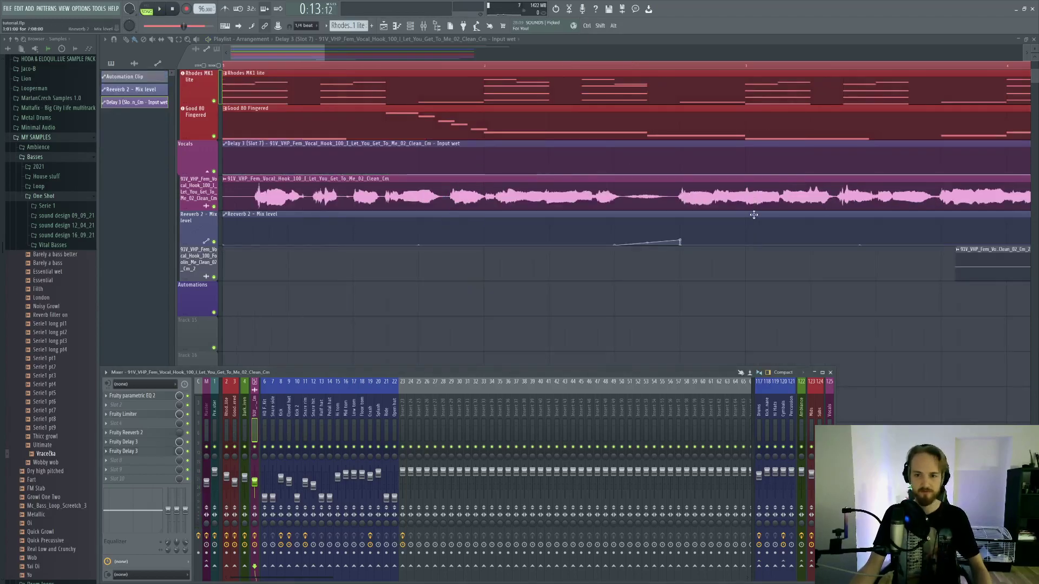
key(F9)
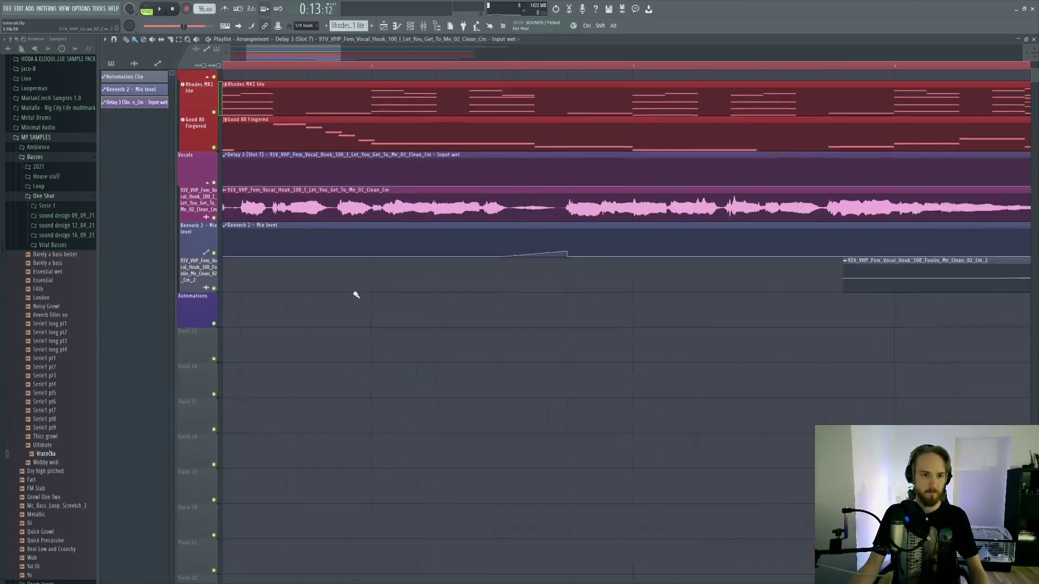
scroll(726, 317, right, 6)
scroll(586, 321, up, 3)
scroll(586, 321, up, 3)
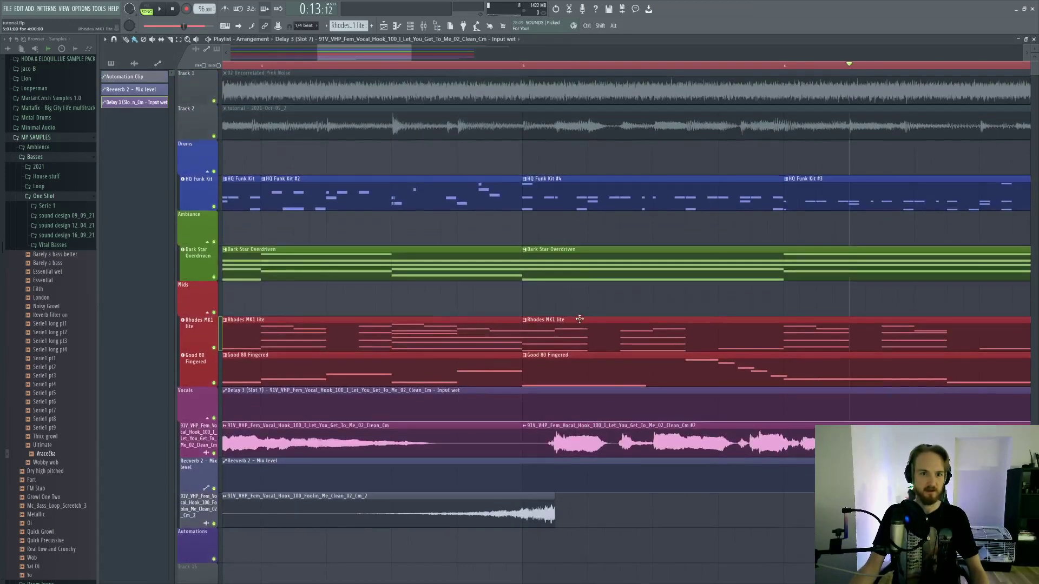
scroll(434, 296, down, 8)
scroll(559, 318, up, 2)
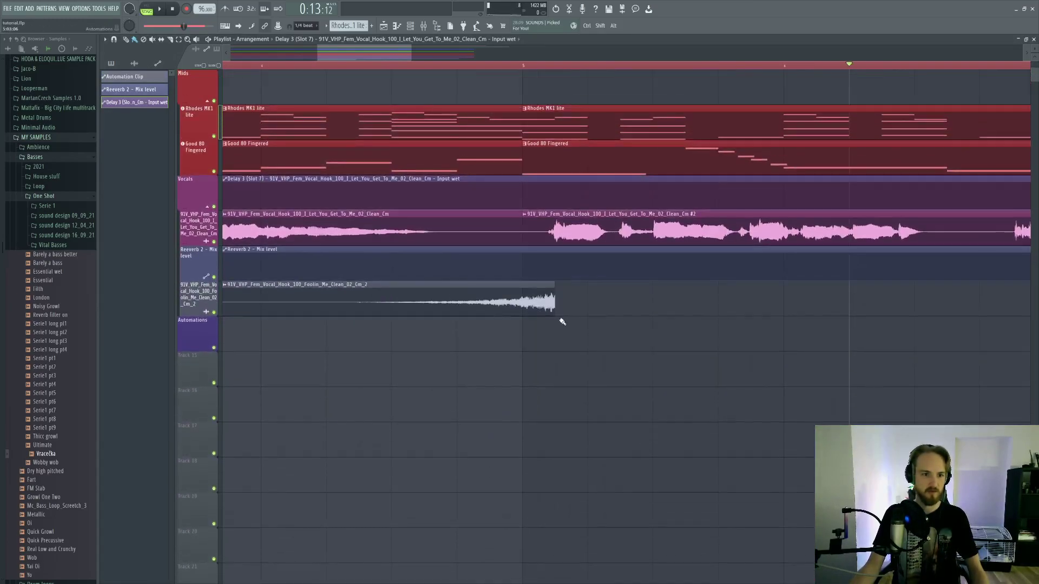
scroll(684, 343, left, 2)
scroll(684, 343, left, 6)
scroll(683, 342, up, 1)
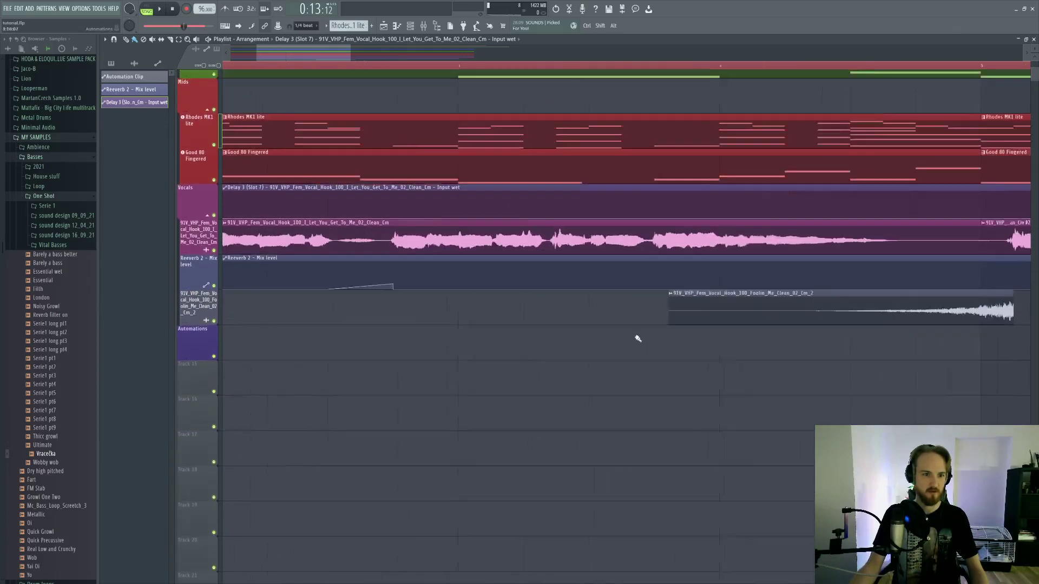
drag(289, 197, 279, 435)
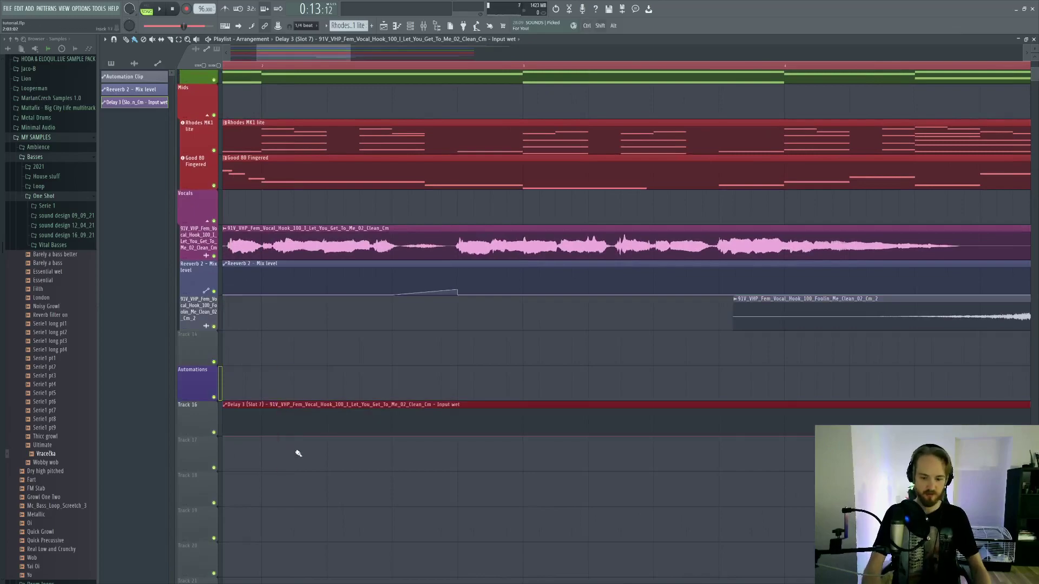
key(ctrl+z)
key(ctrl+z)
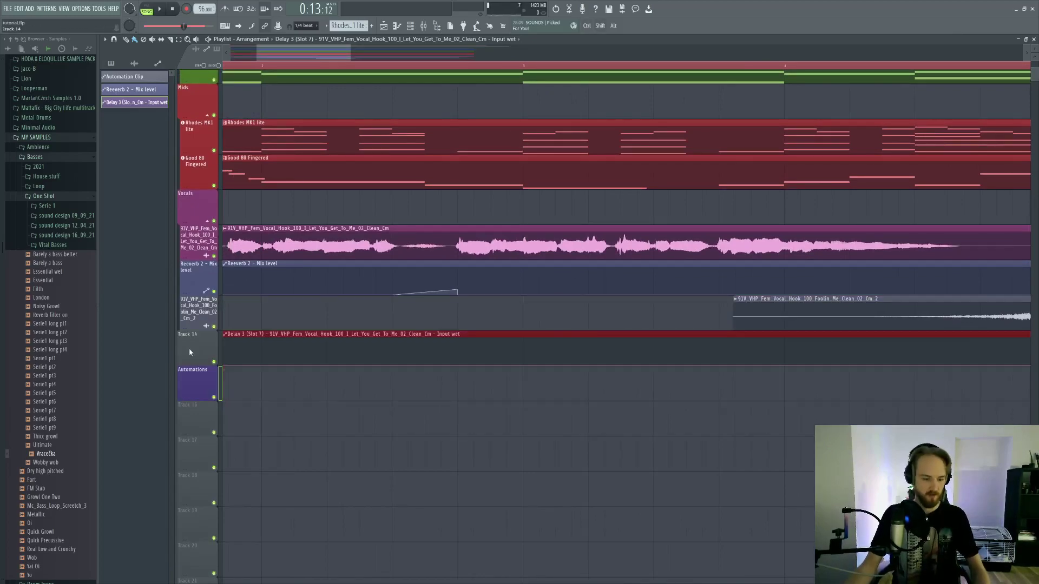
click(189, 352)
Step: Shape the input wet automation to jump up near the end of the vocal phrase after bar 6 and slope back to minimum after it
scroll(352, 359, right, 8)
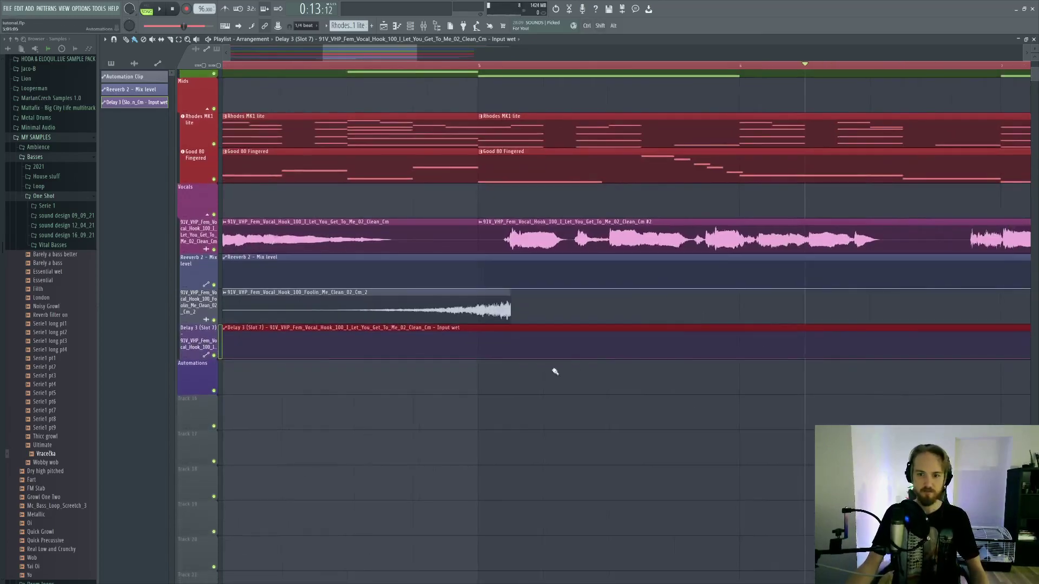
scroll(595, 366, right, 3)
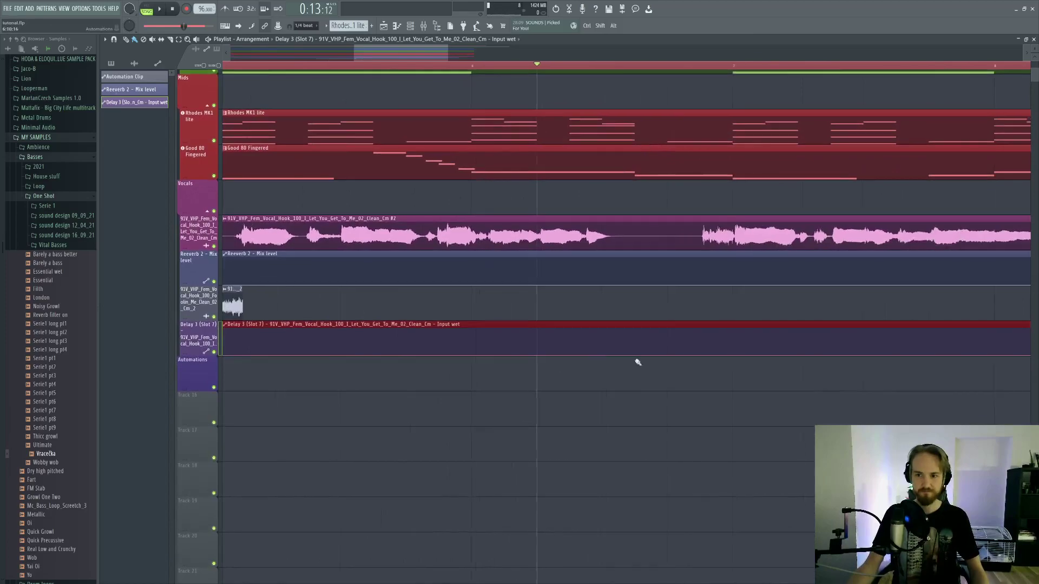
right_click(538, 354)
right_click(542, 351)
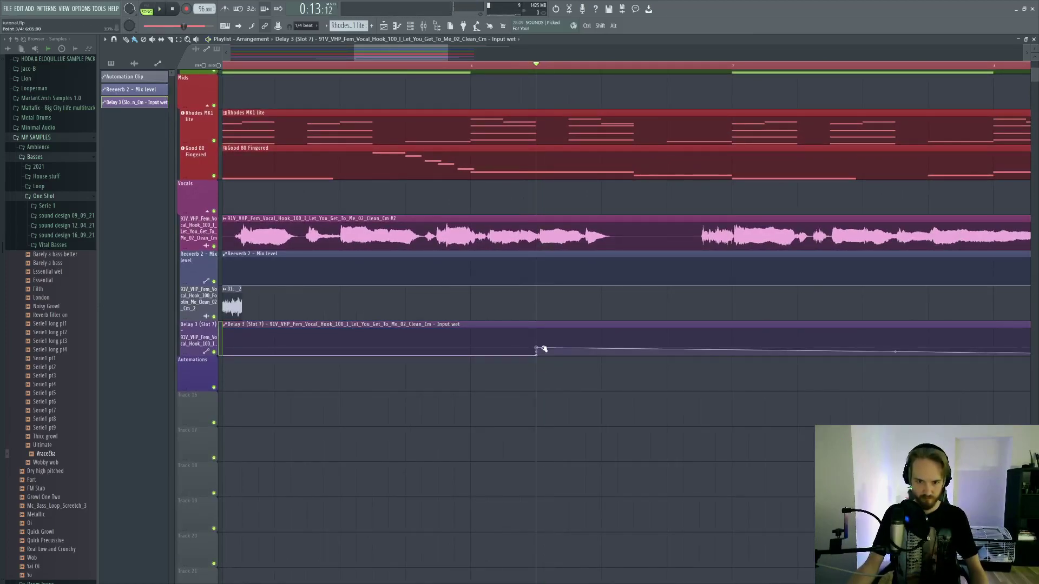
drag(542, 349, 542, 318)
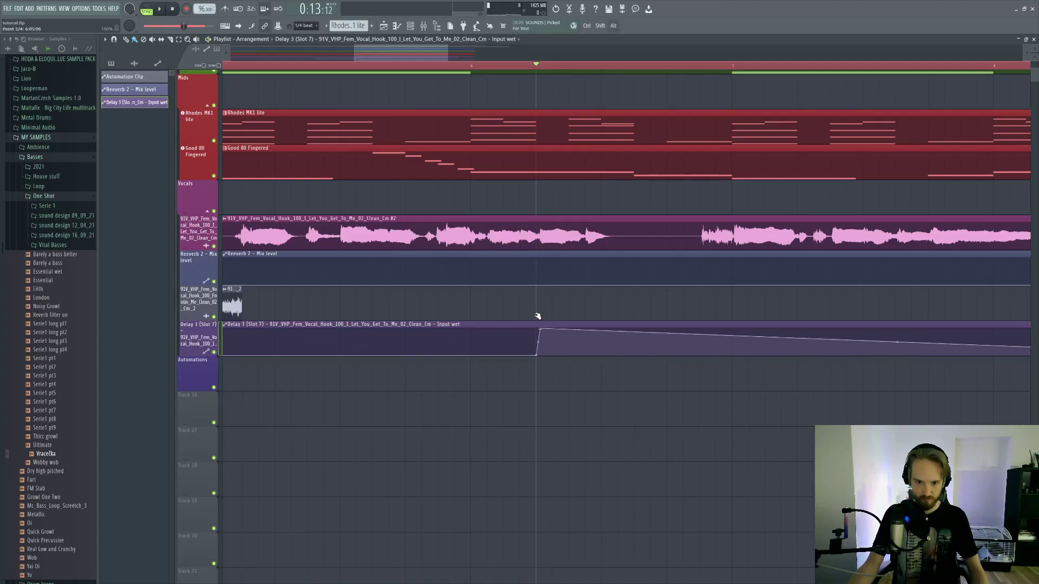
drag(610, 330, 607, 401)
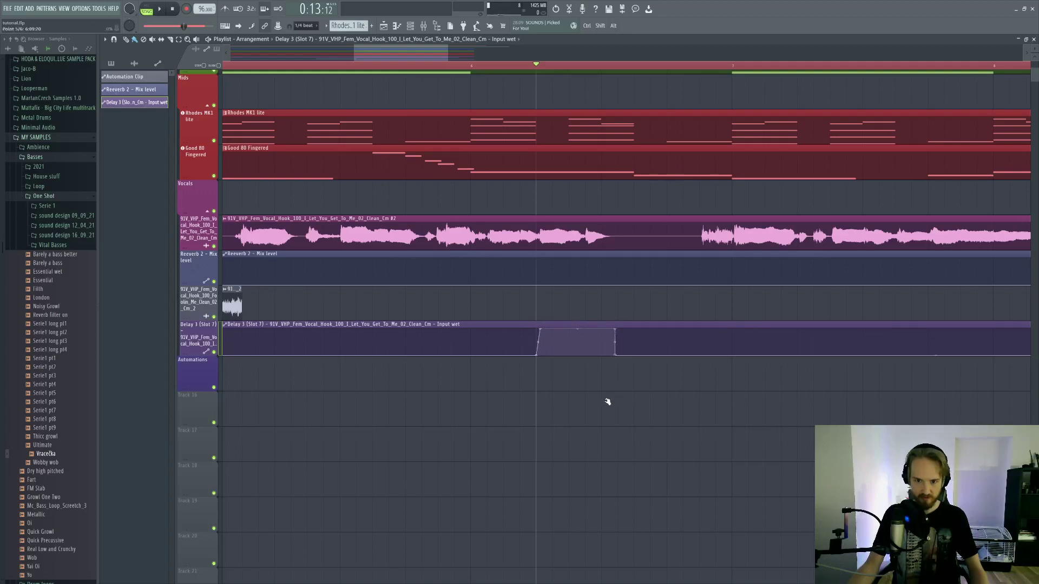
drag(615, 355, 638, 390)
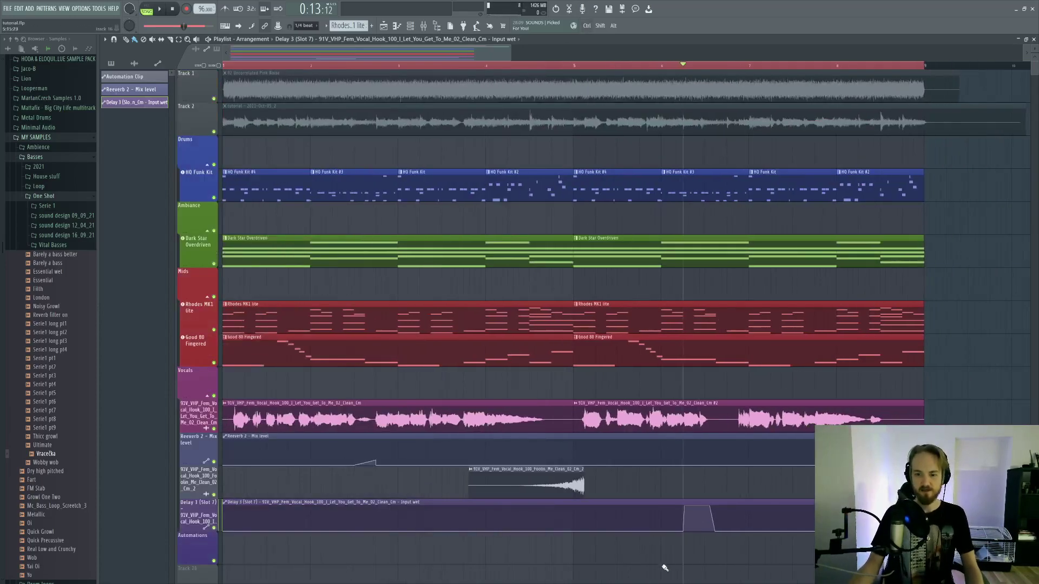
Step: Create an automation clip for the output wet level of the first Fruity Delay 3 on the vocal hook's mixer track
drag(666, 564, 789, 320)
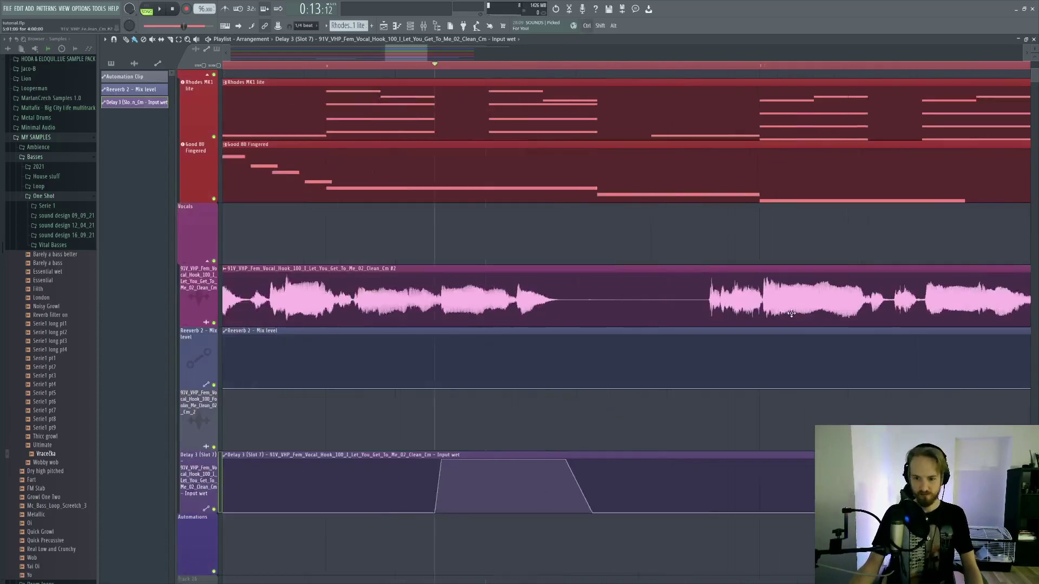
click(425, 26)
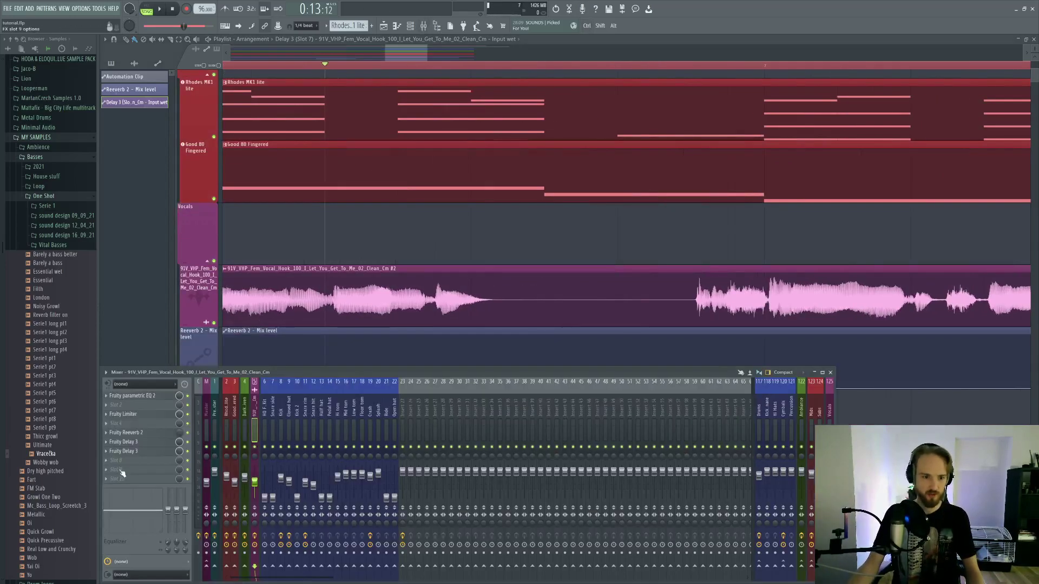
click(173, 442)
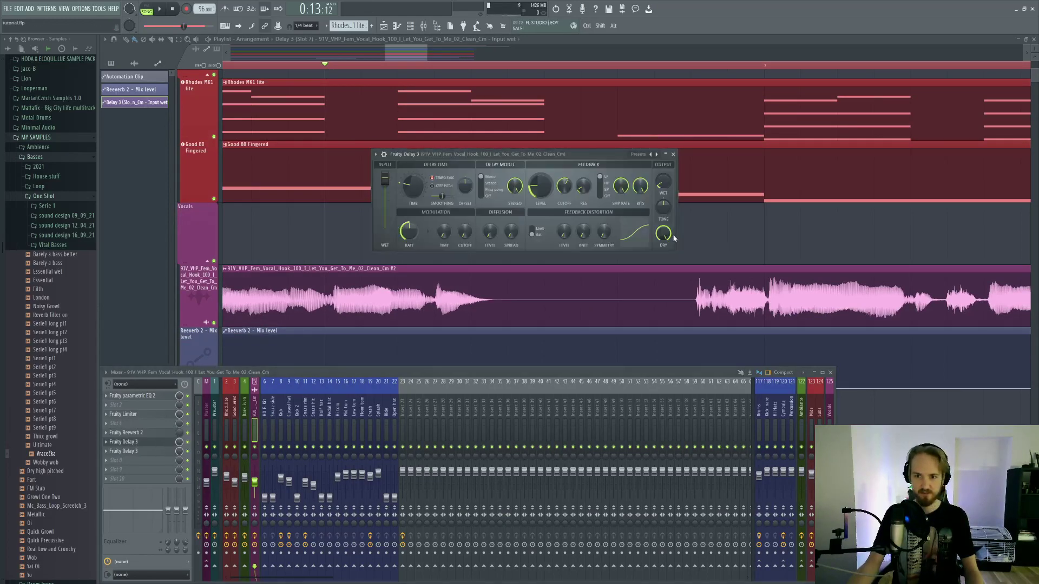
key(Escape)
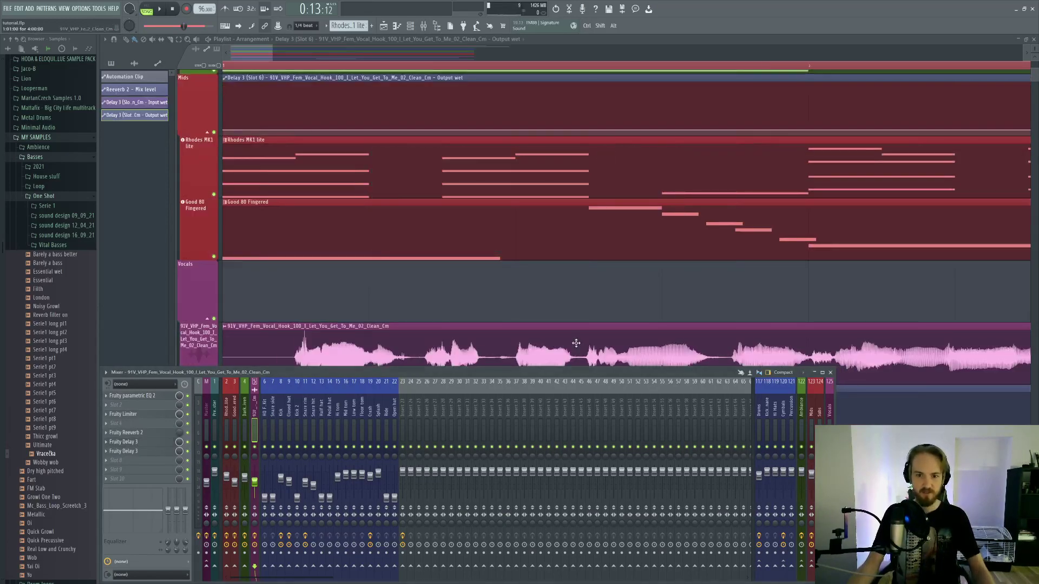
key(Escape)
Step: Move the output wet automation clip directly below the input wet clip and add its track to the Vocals group
drag(297, 78, 305, 548)
scroll(197, 481, down, 1)
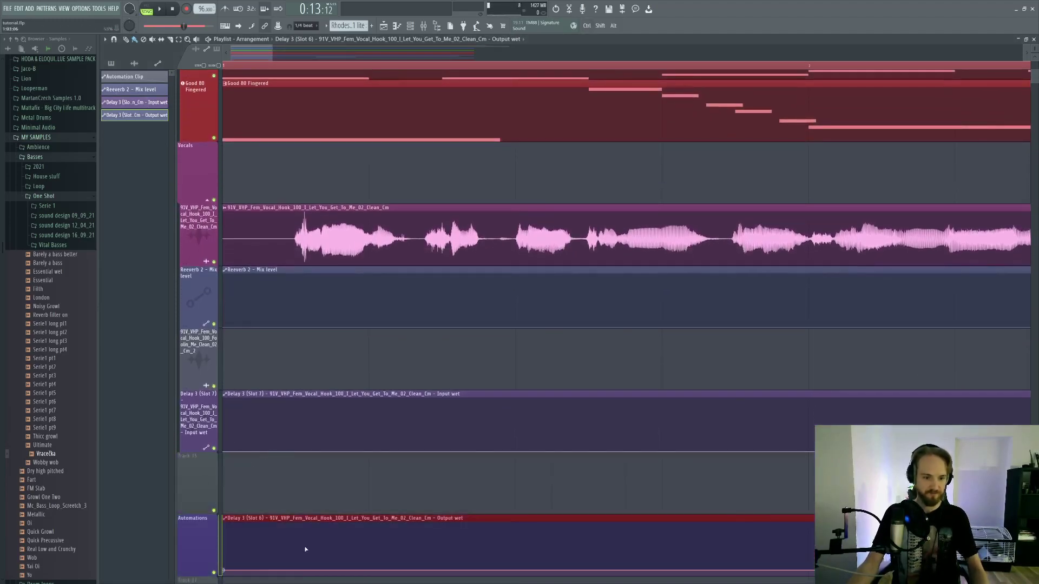
key(shift+Up)
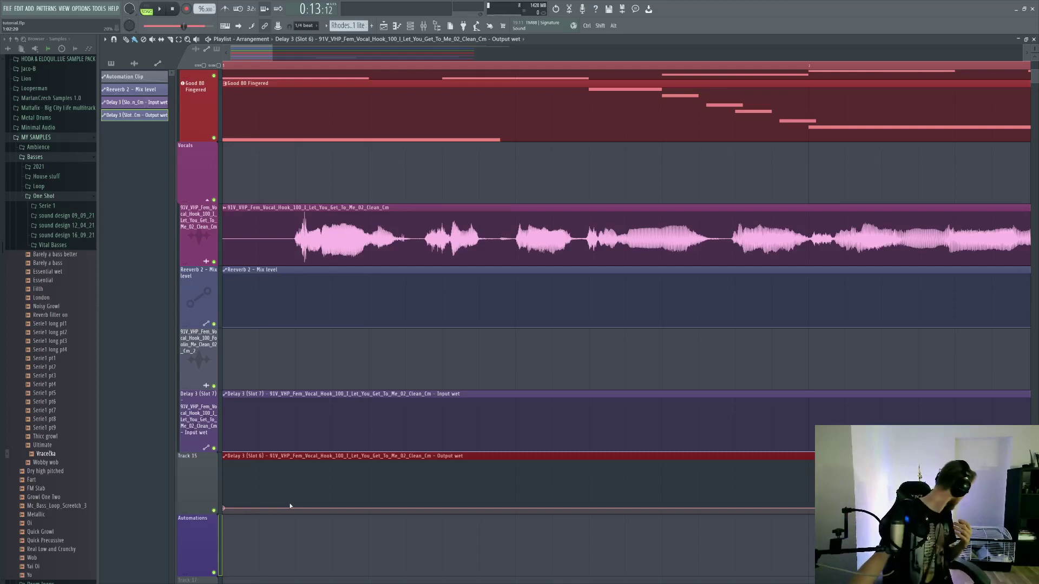
ctrl+right_click(509, 507)
shift+middle_click(196, 519)
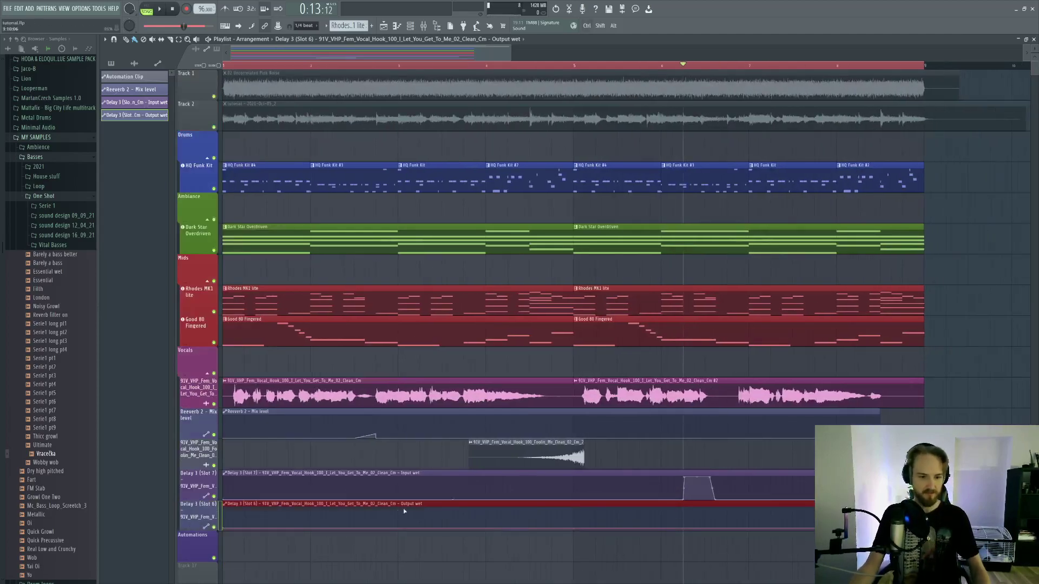
Step: Dip the first delay's output wet automation to minimum during the delay throw after bar 6 and ramp it back to its original level
drag(665, 539, 747, 401)
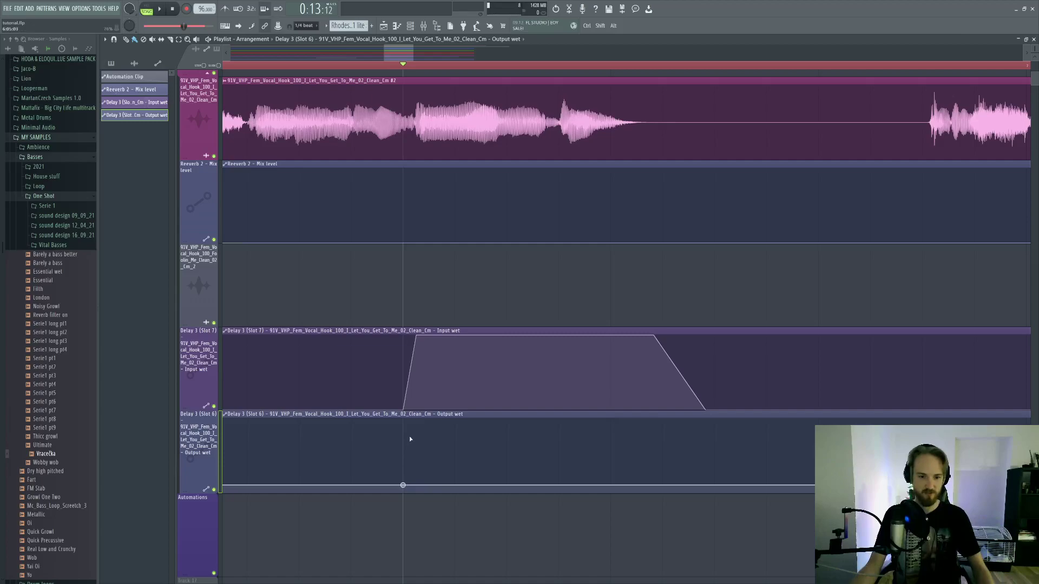
mouse_move(453, 451)
mouse_down()
mouse_move(459, 433)
mouse_move(456, 448)
mouse_up()
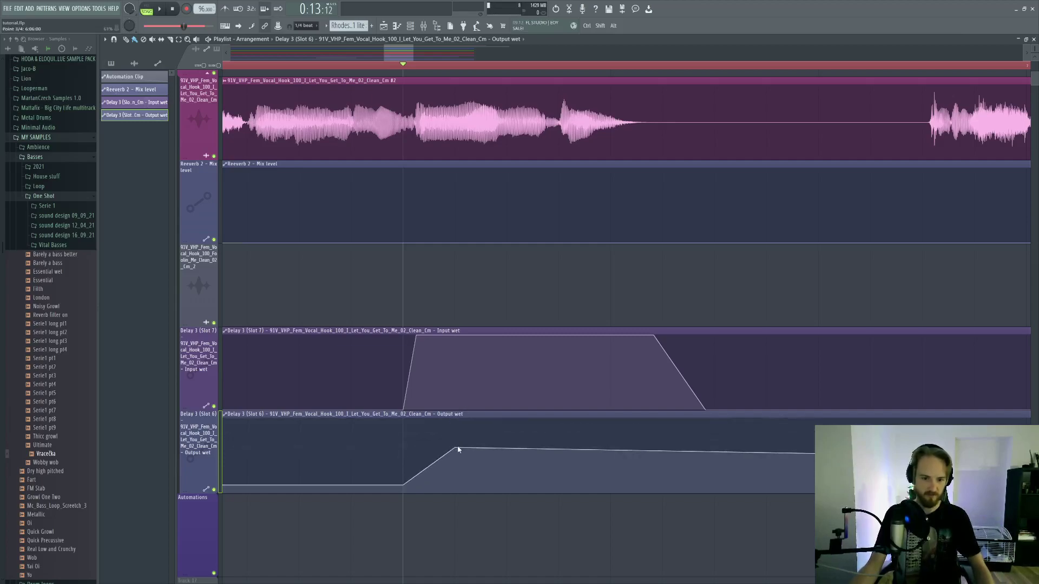
key(ctrl+z)
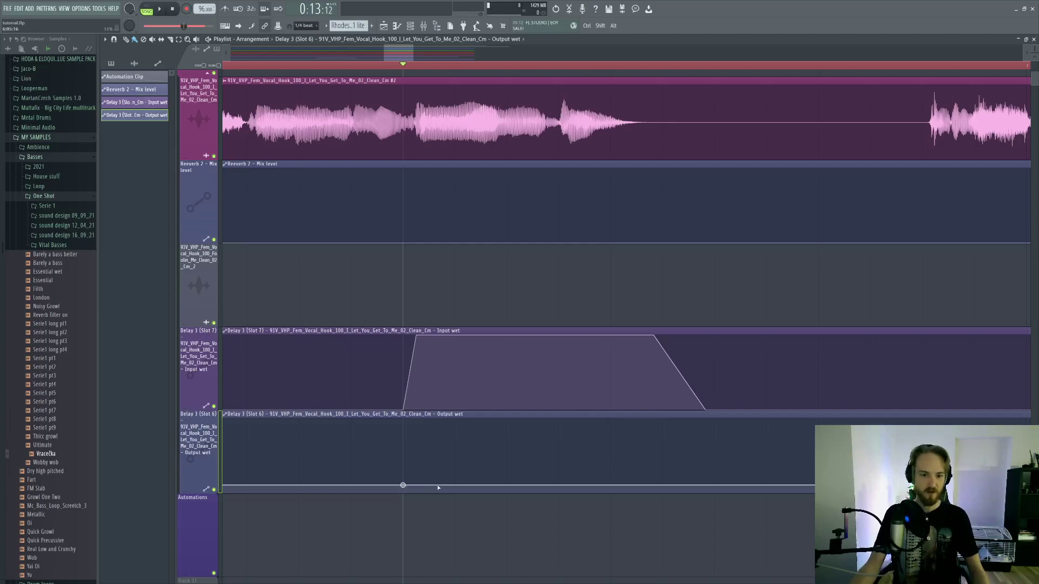
drag(455, 487, 413, 551)
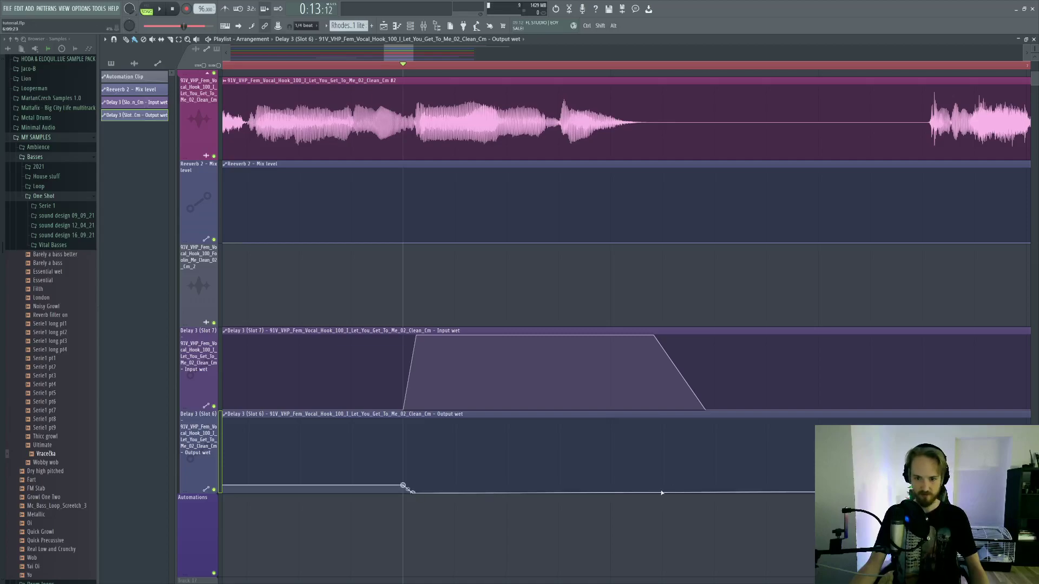
drag(661, 493, 656, 507)
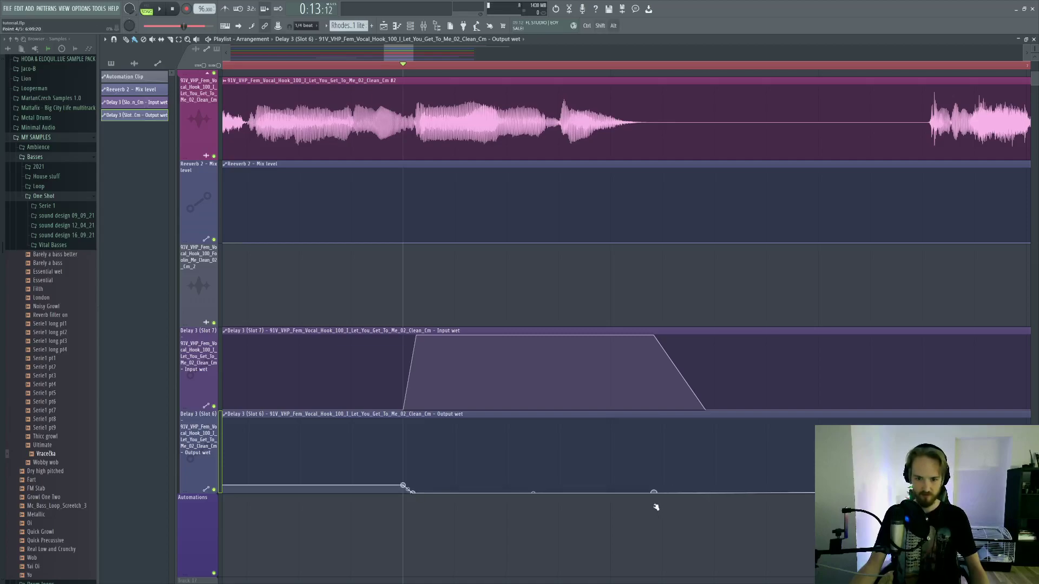
drag(707, 483, 705, 406)
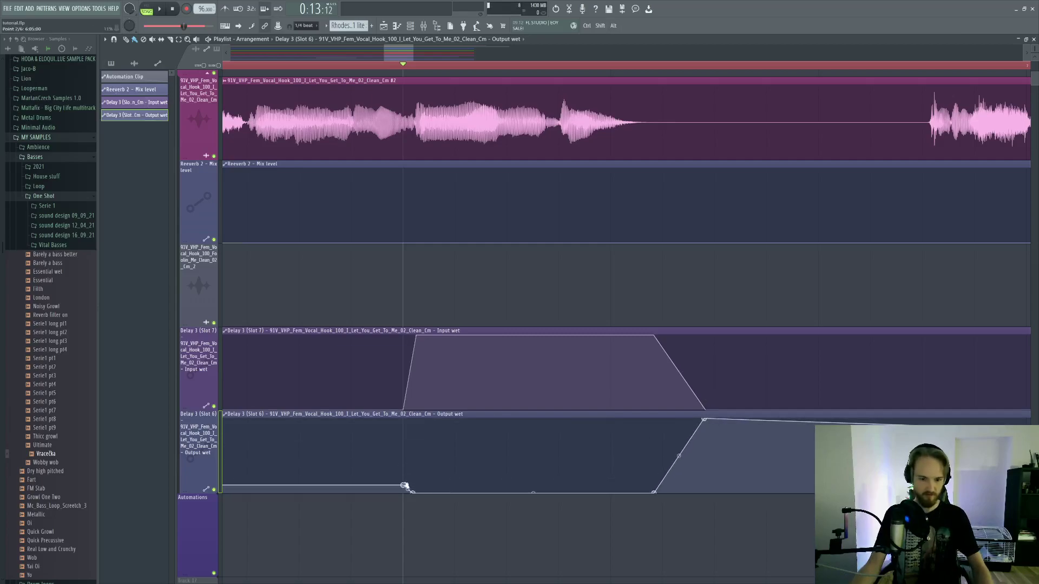
drag(703, 422, 703, 486)
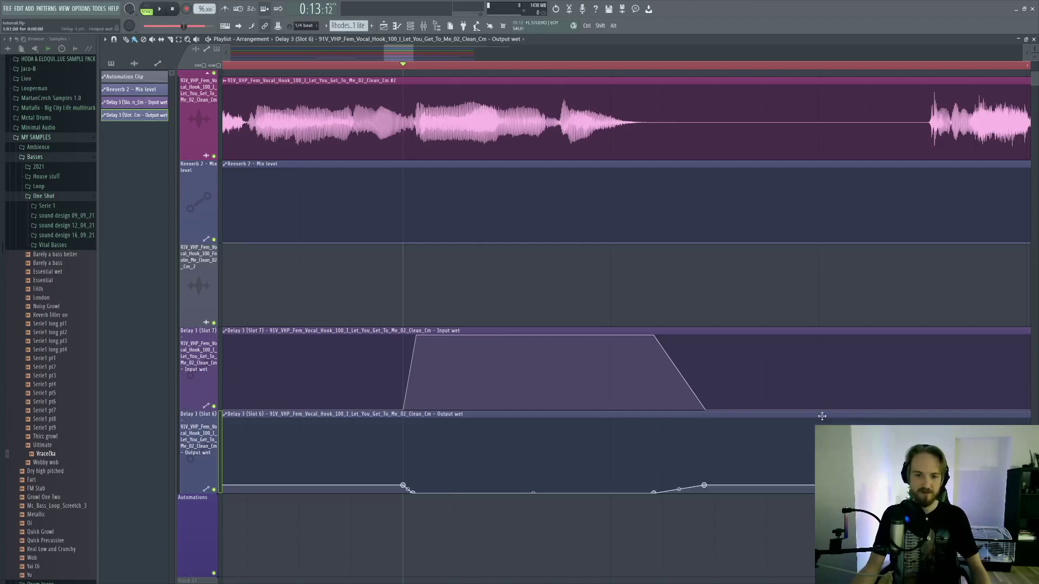
Step: Extend the output wet dip by moving its closing ramp to just before the next vocal phrase
drag(567, 363, 321, 329)
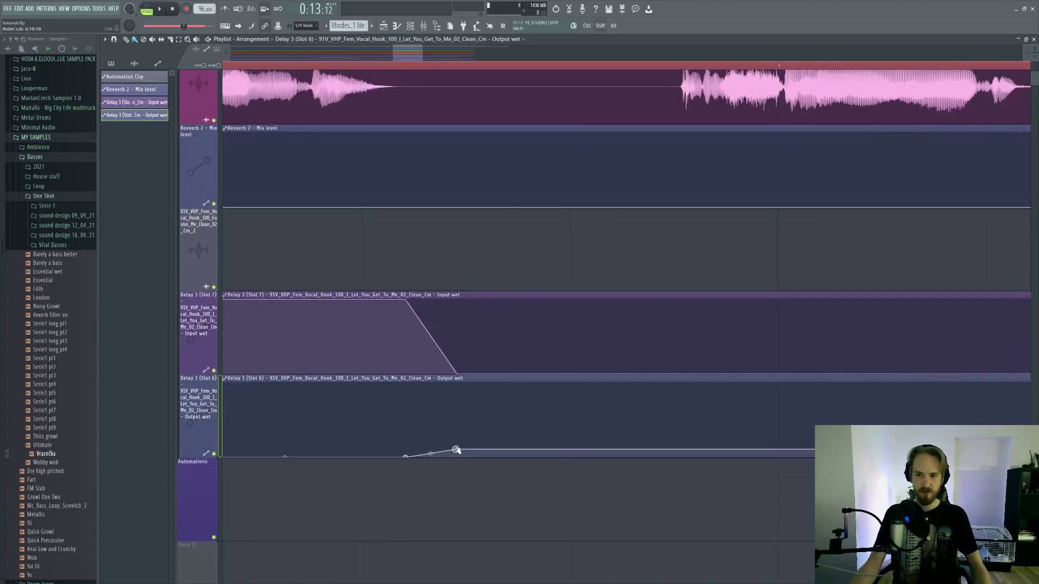
drag(456, 450, 715, 449)
drag(469, 476, 690, 503)
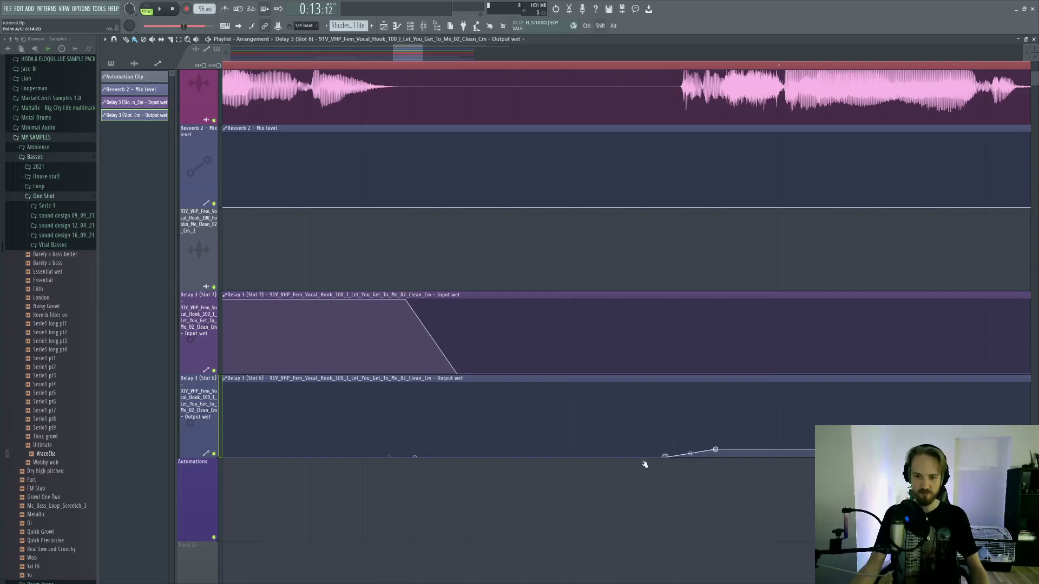
scroll(653, 449, right, 2)
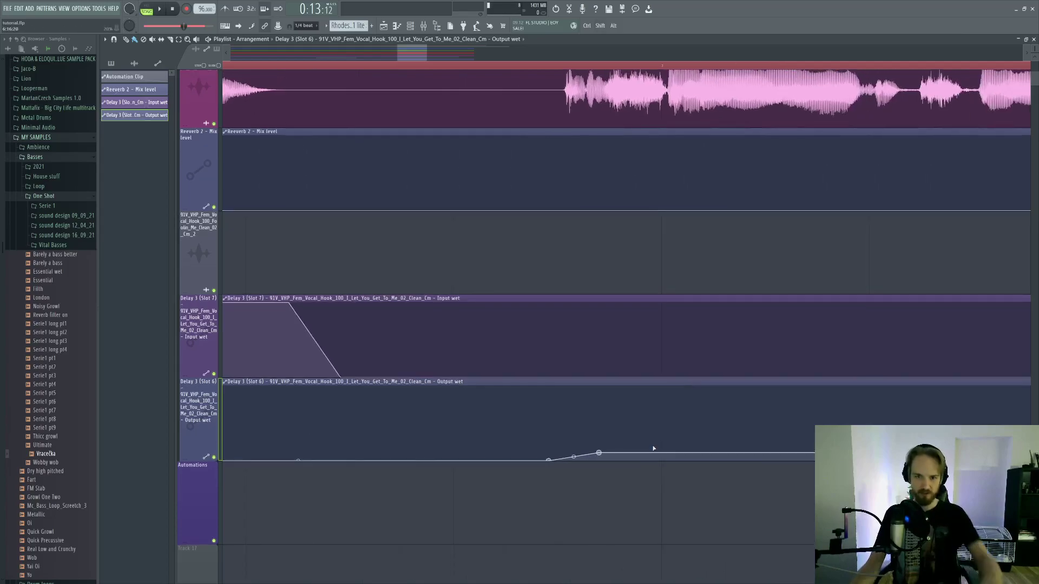
Step: Play the arrangement from before bar 6 through the automated delay throw, then stop playback
ctrl+right_click(619, 422)
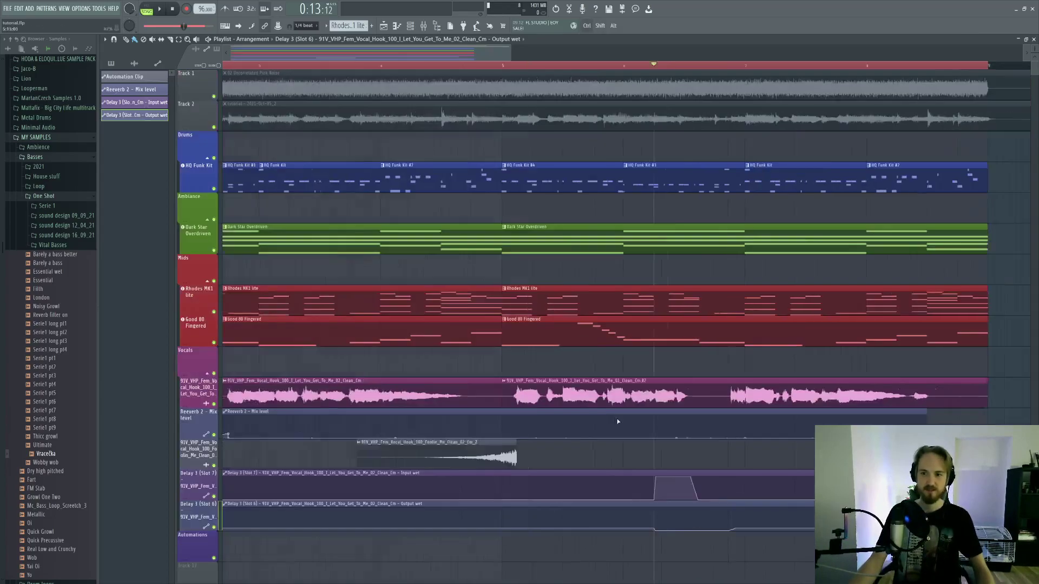
drag(890, 408, 771, 390)
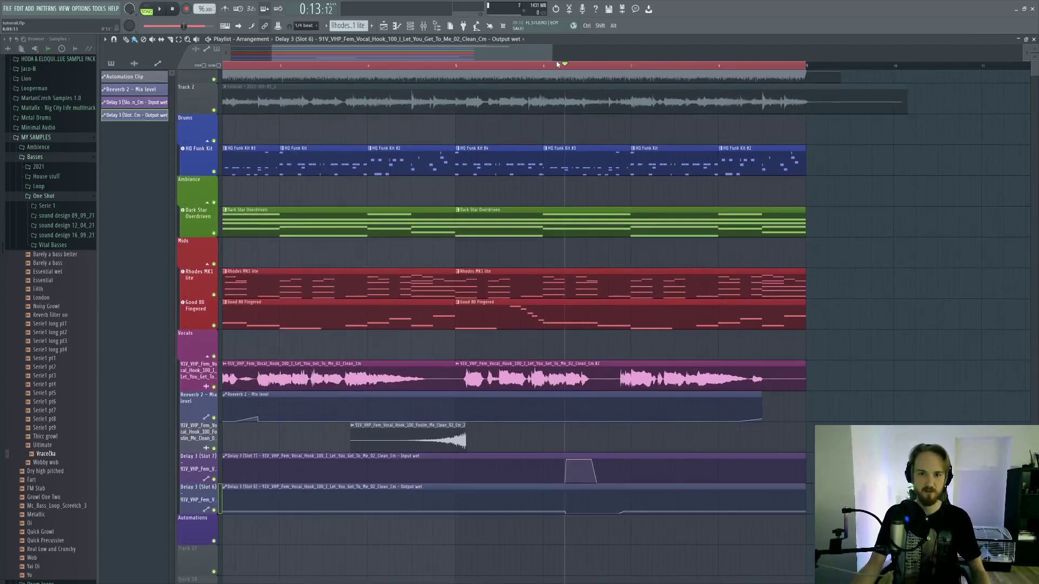
drag(542, 66, 531, 67)
click(504, 65)
key(space)
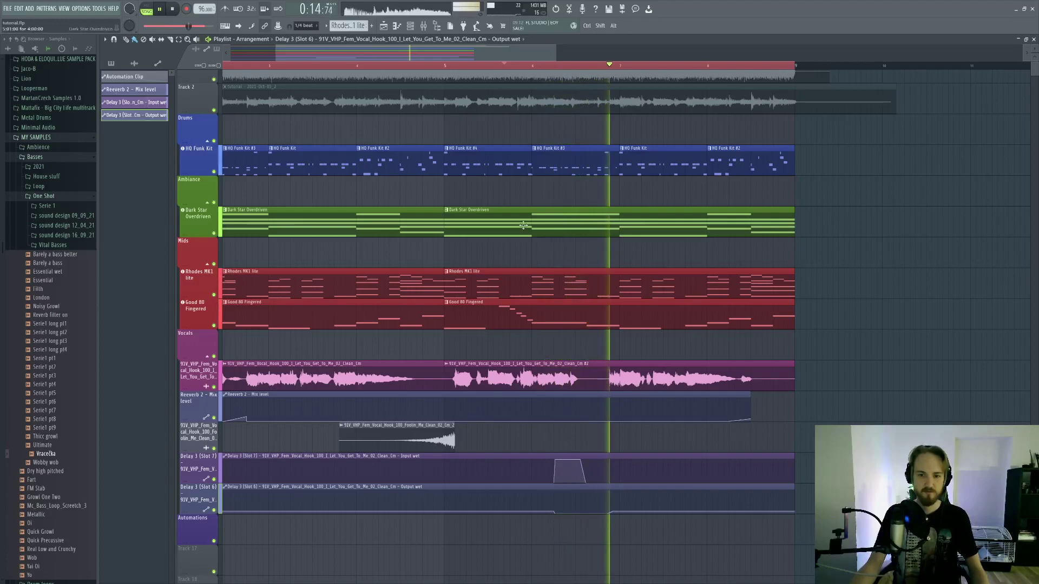
key(space)
Step: Lower the second Fruity Delay 3's output wet and feedback level, then adjust its feedback cutoff while auditioning the vocal throw
key(F9)
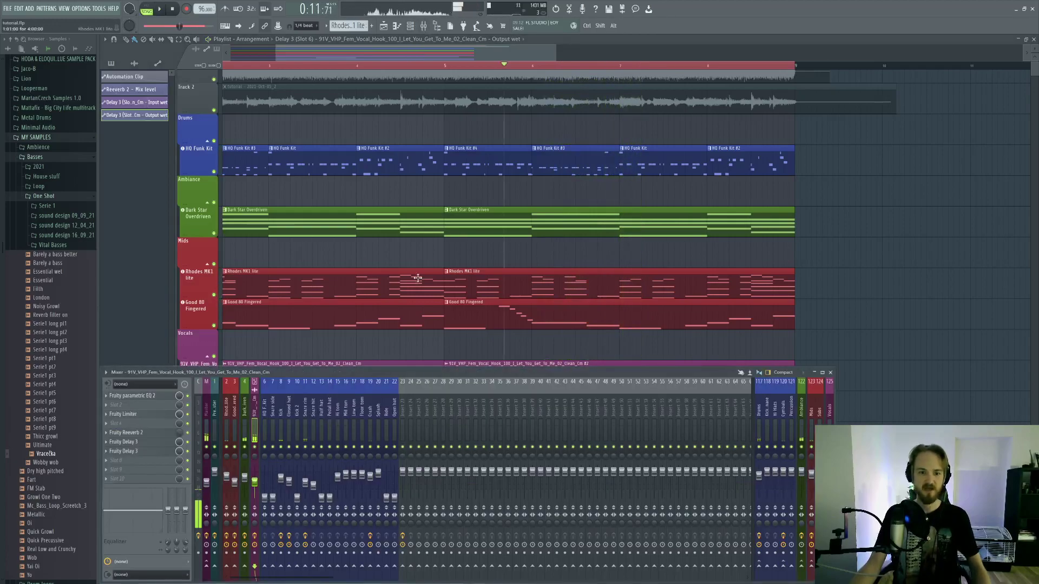
click(158, 453)
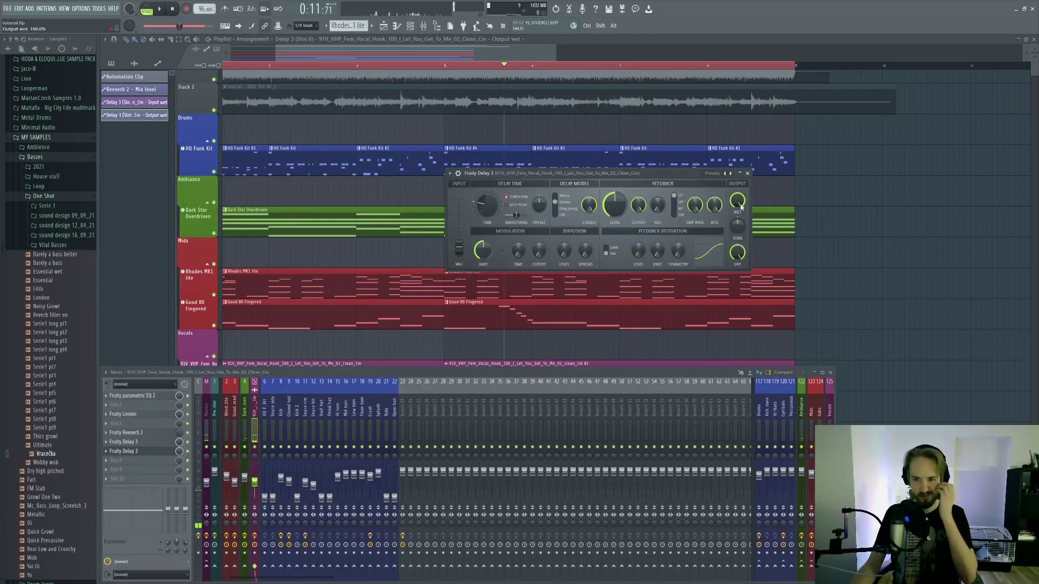
drag(620, 203, 619, 204)
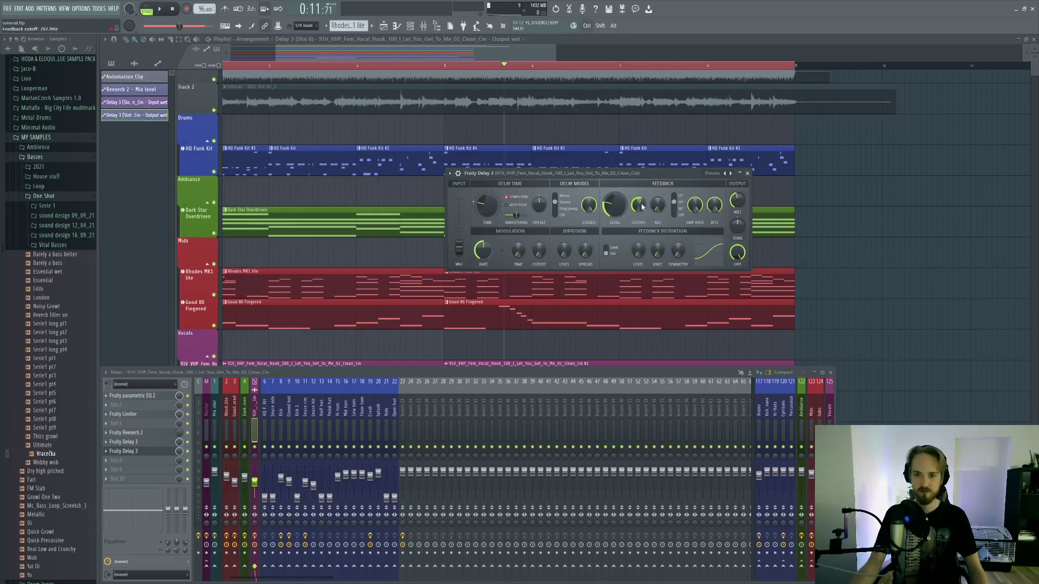
key(space)
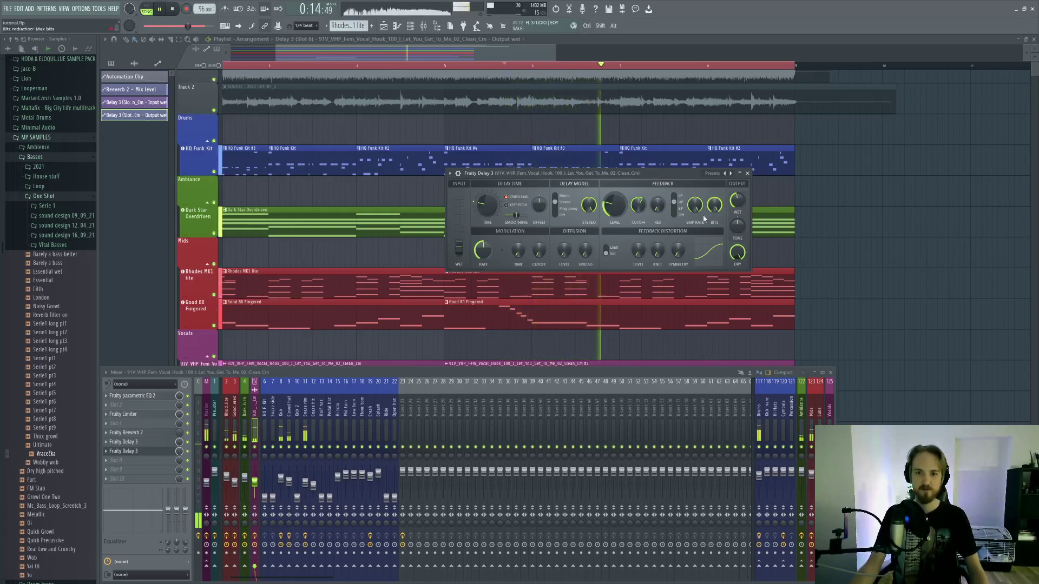
key(space)
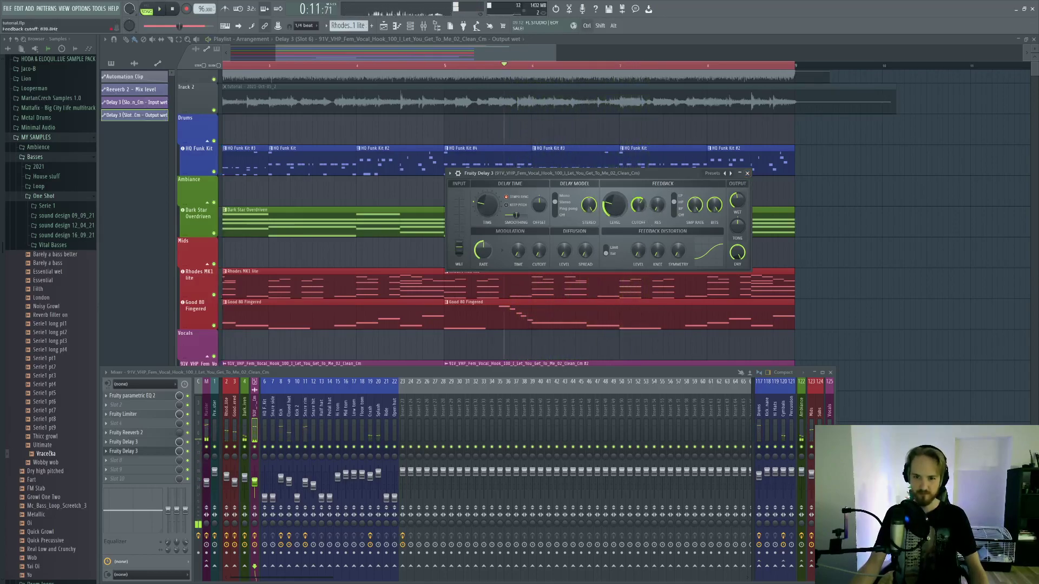
key(space)
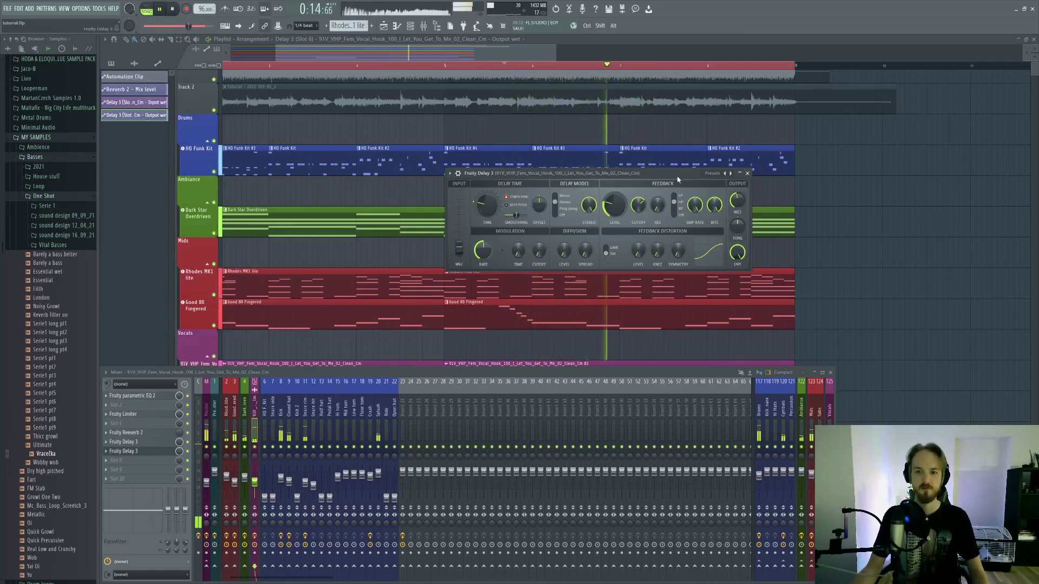
Step: Close the delay and mixer and play the arrangement across its loop back to the start, then stop playback
key(Escape)
key(F9)
scroll(711, 316, down, 5)
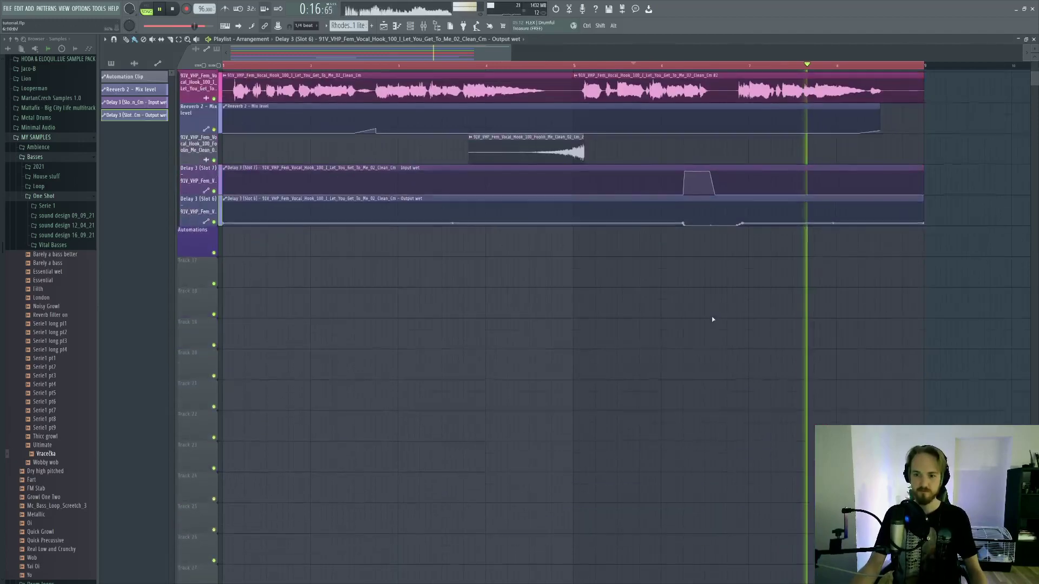
scroll(731, 306, up, 6)
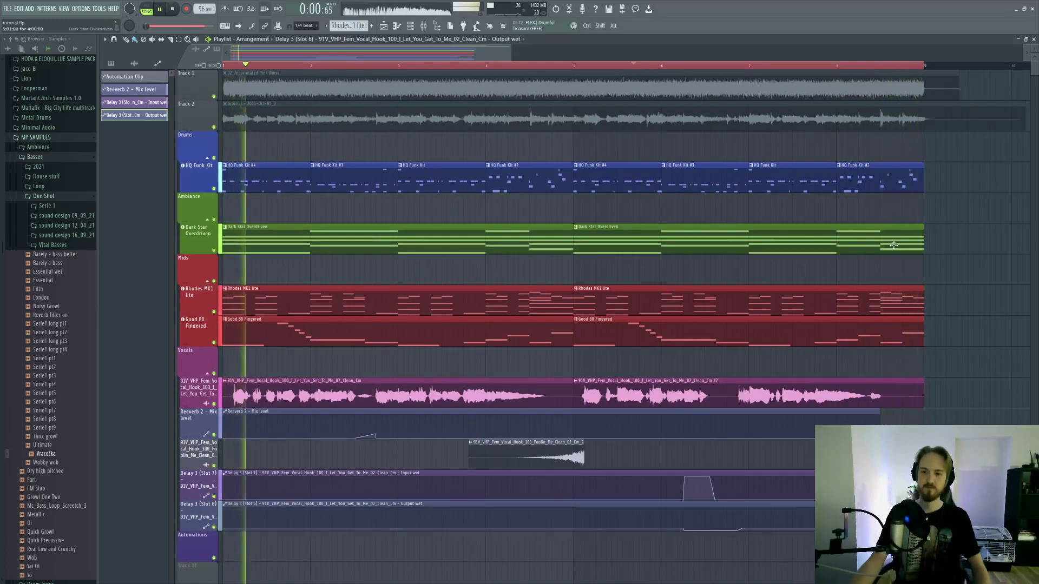
key(space)
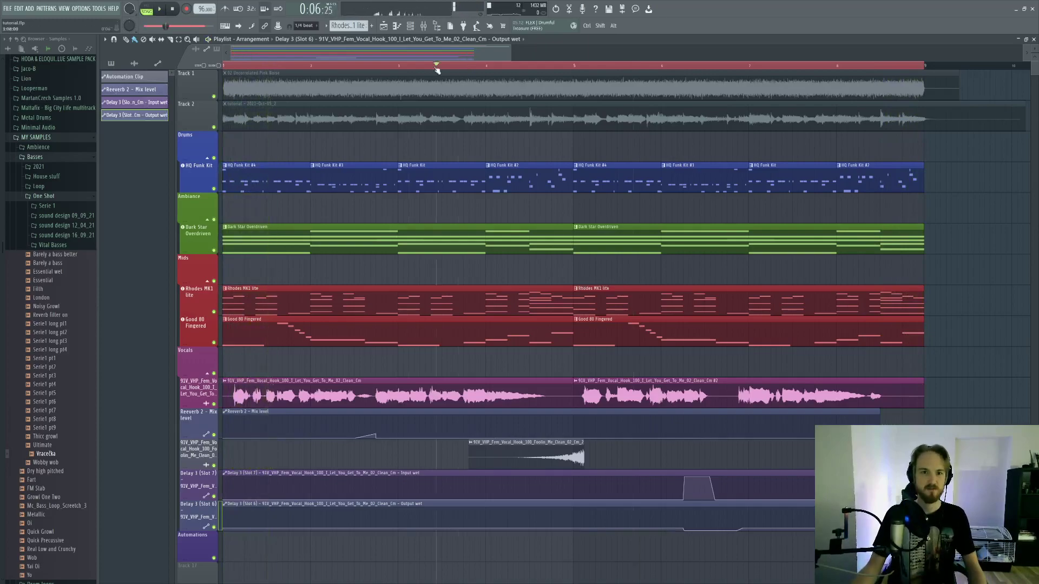
Step: Add Fruity Reeverb 2 with the Drum Room preset to the Drums mixer track and lower its dry level to minimum
click(425, 26)
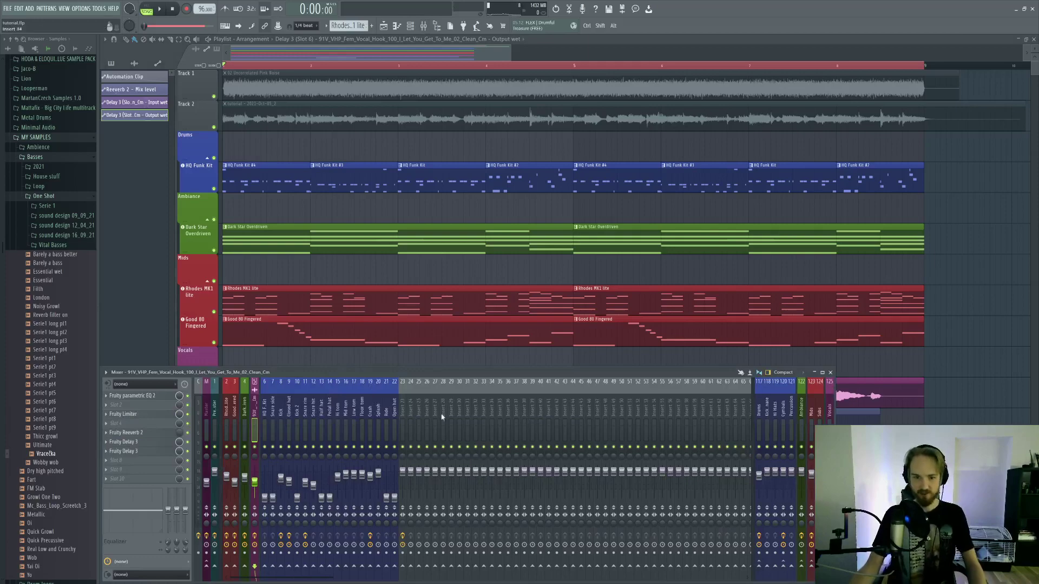
click(758, 424)
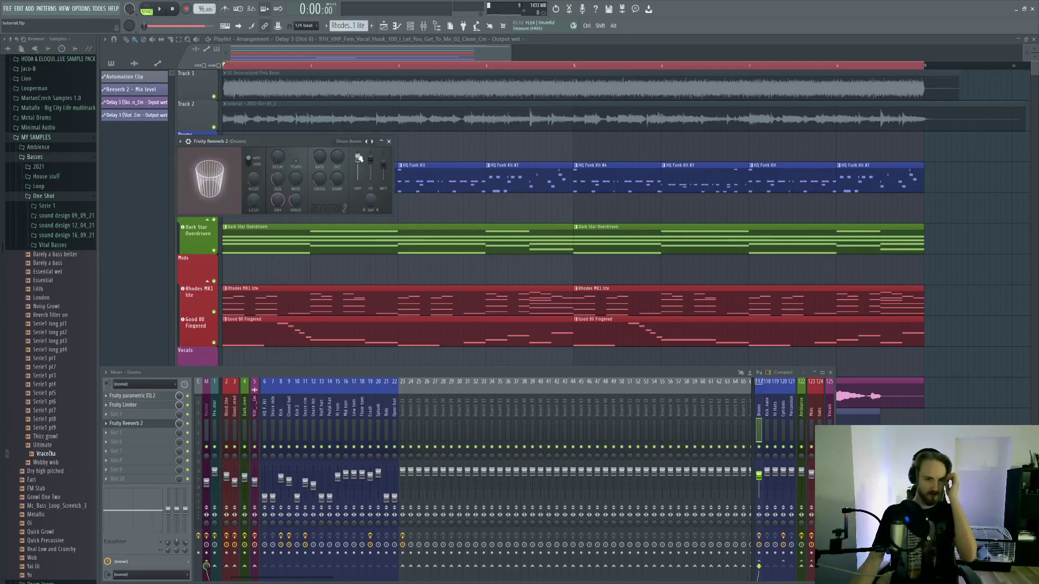
drag(359, 157, 360, 184)
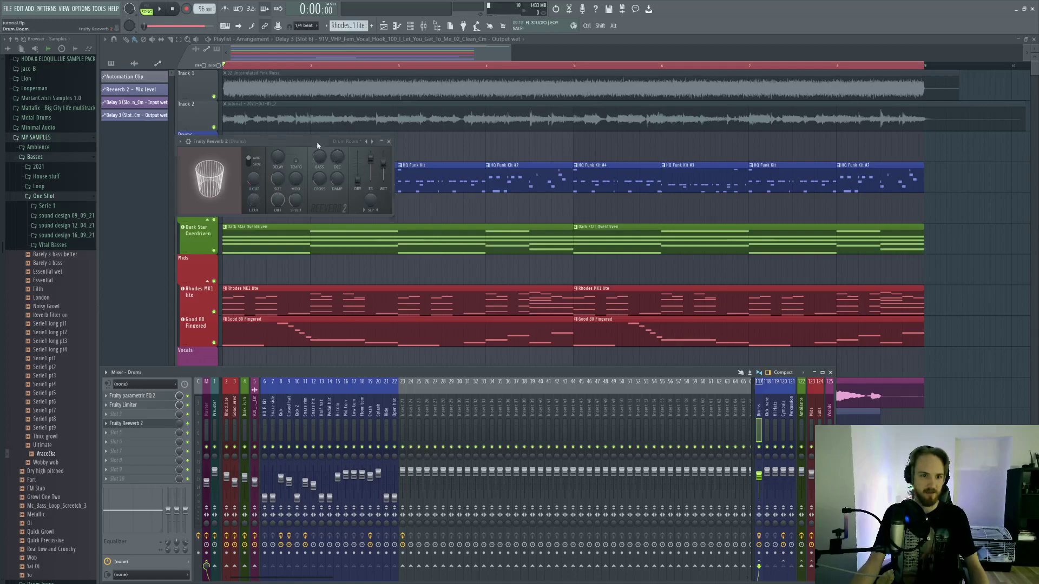
drag(316, 142, 387, 180)
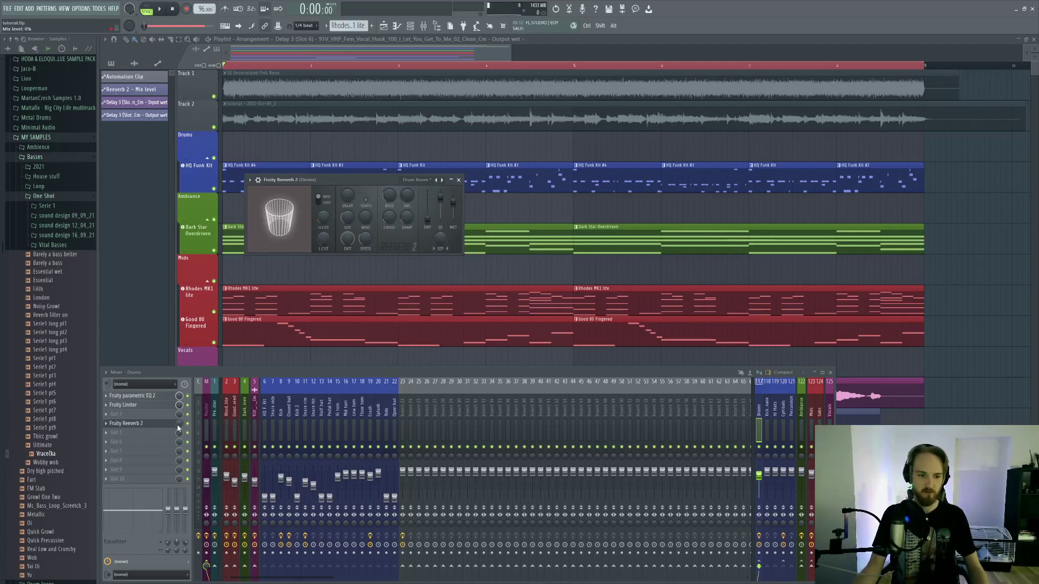
Step: Balance the Drums reverb's mix level by comparing settings during playback, checking the Drums track in solo and in the full mix
key(space)
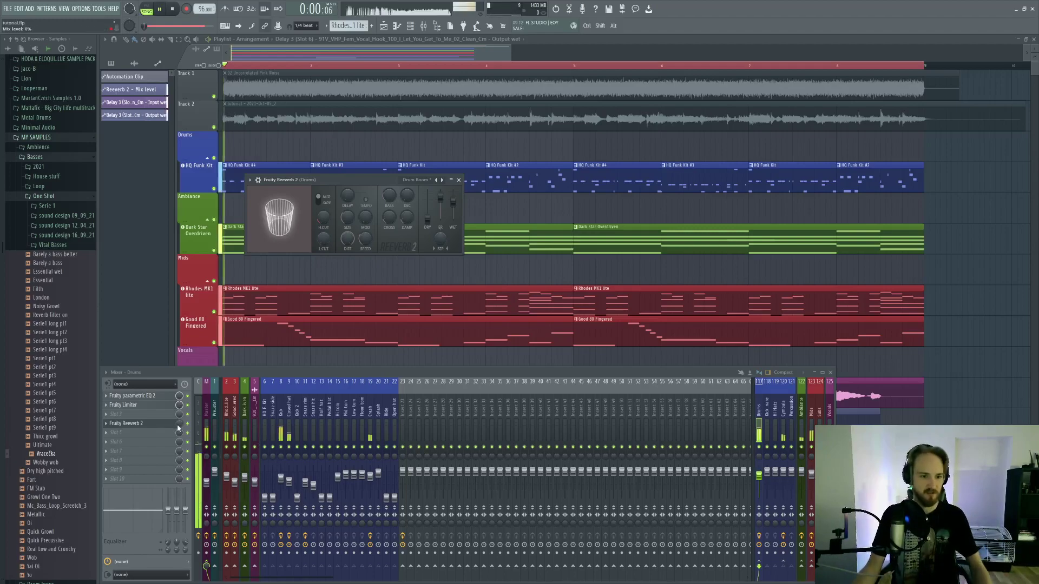
drag(178, 428, 178, 407)
key(space)
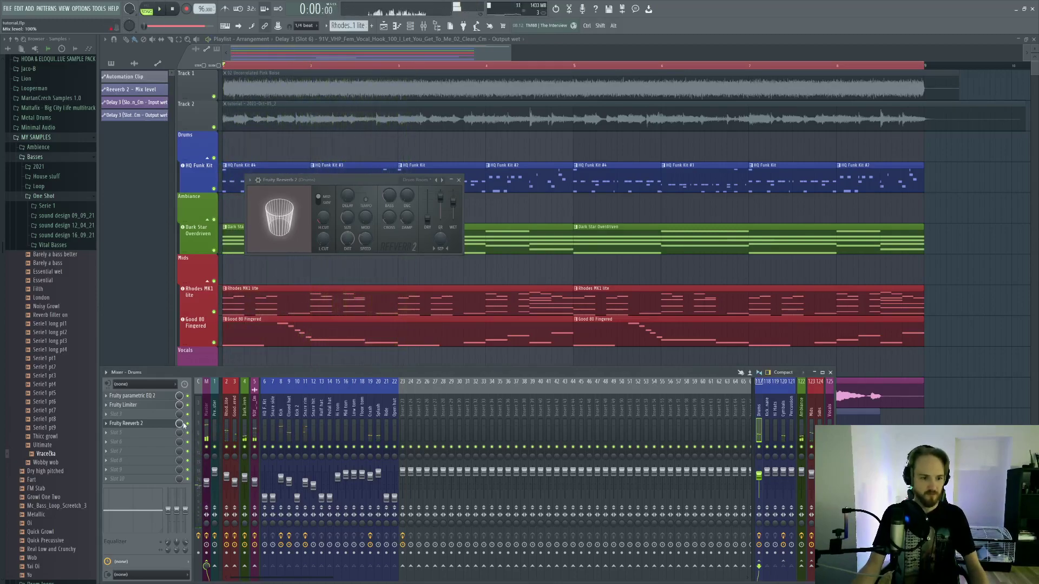
key(space)
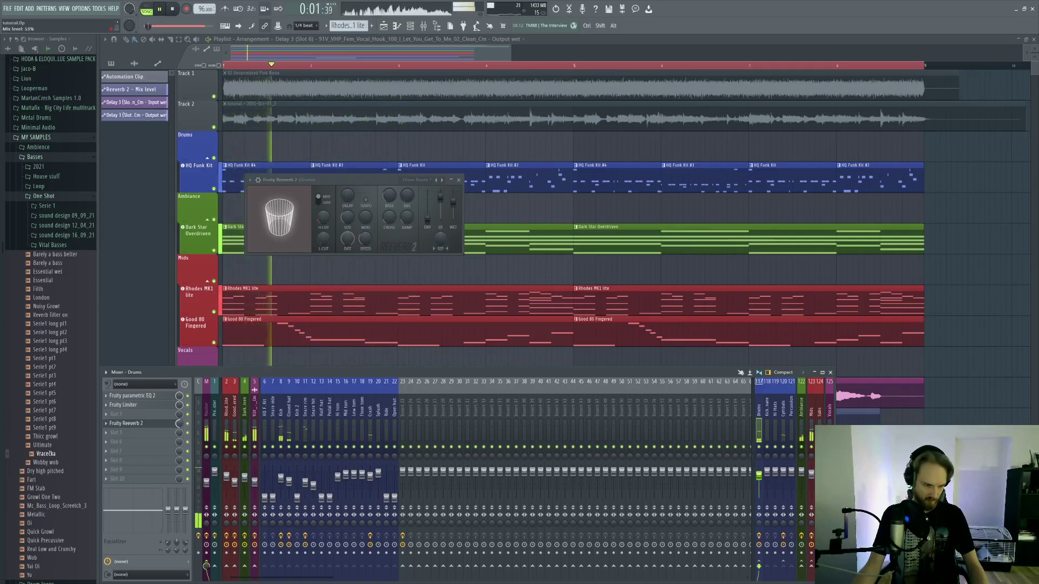
drag(178, 423, 178, 417)
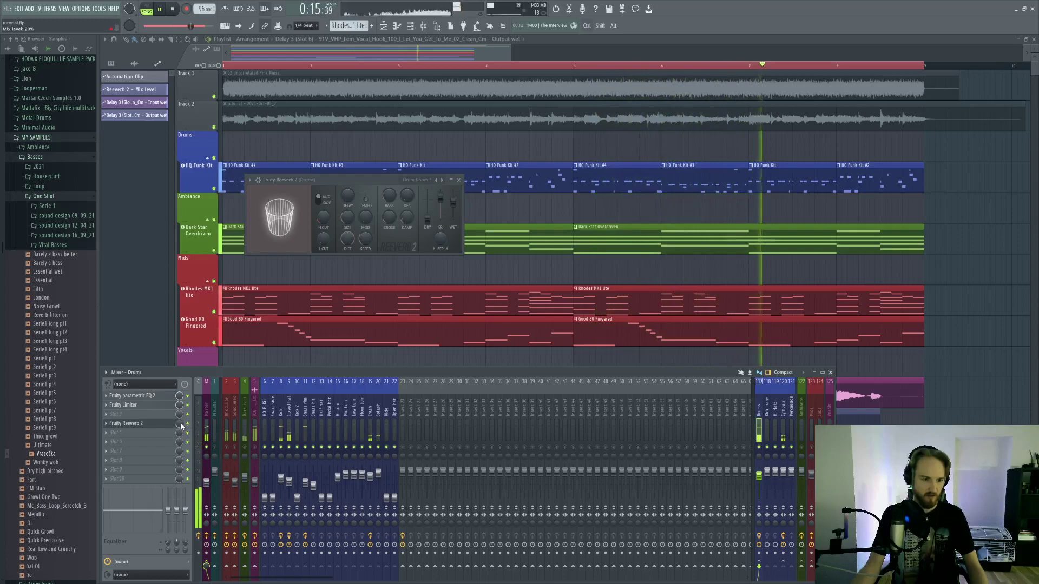
drag(181, 426, 181, 418)
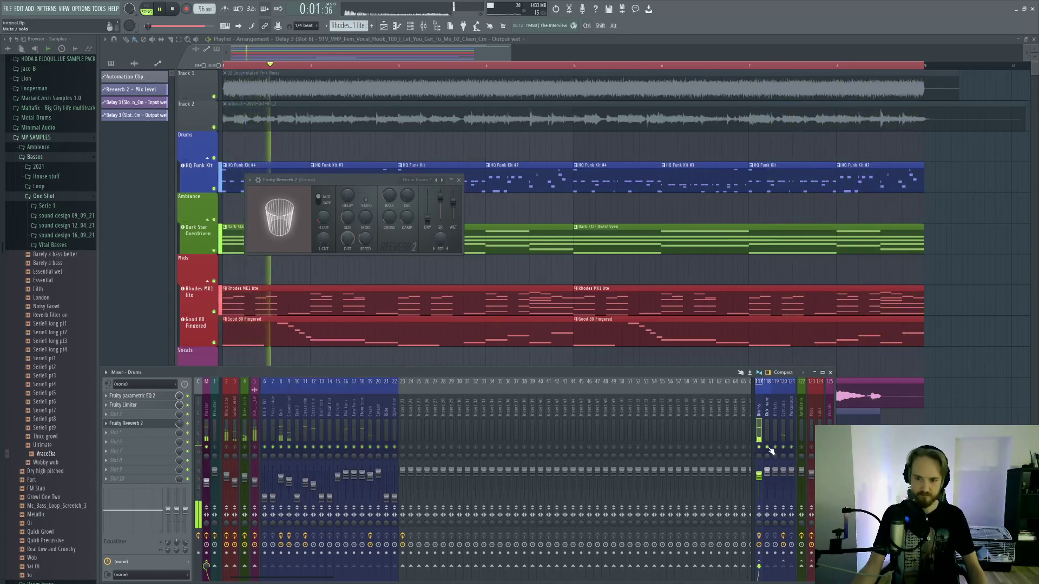
right_click(758, 447)
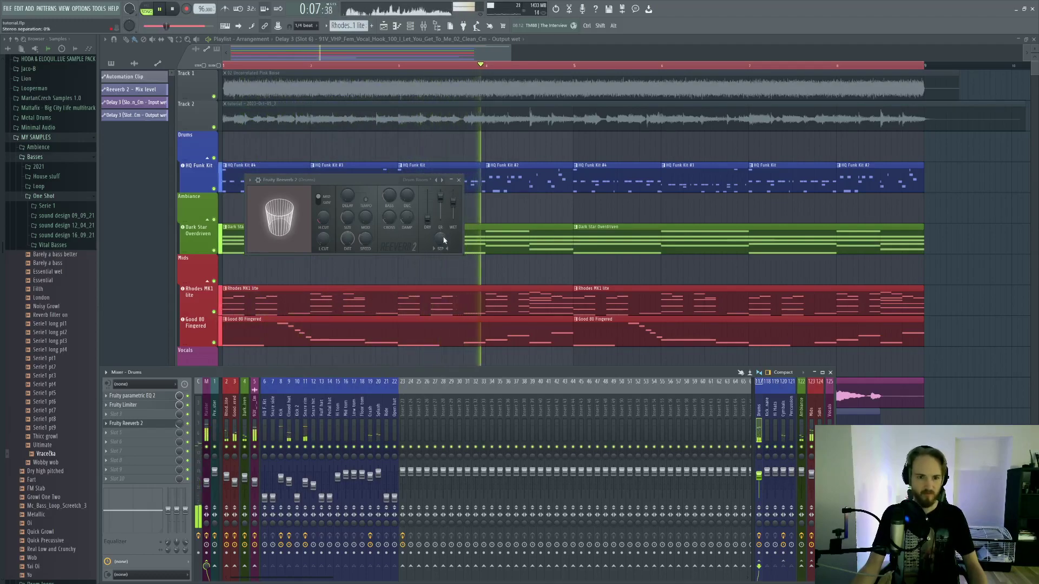
key(space)
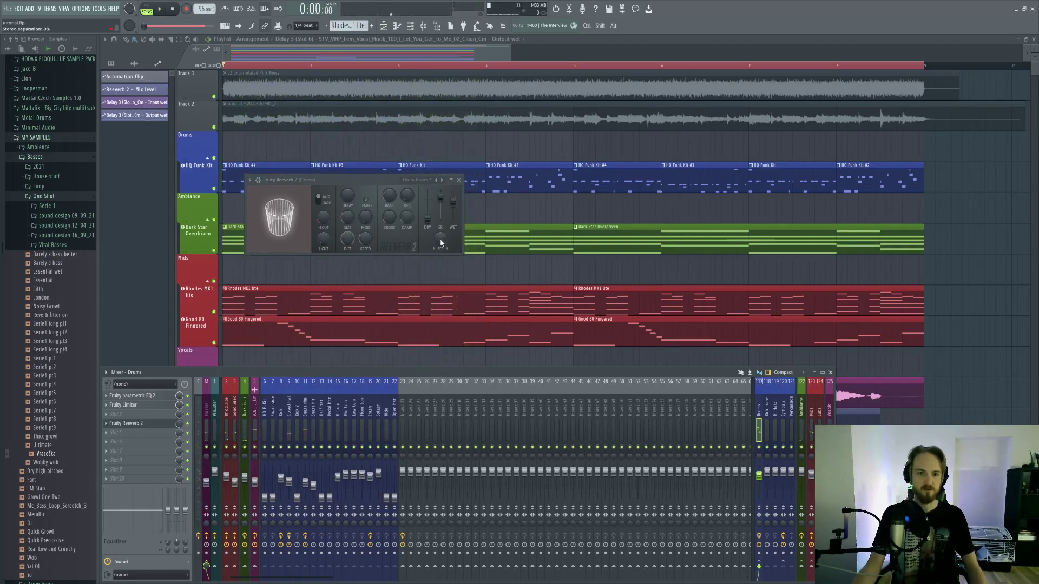
Step: Adjust the Drums reverb's stereo separation and play the arrangement to check the drums, closing the reverb window
drag(440, 242, 441, 271)
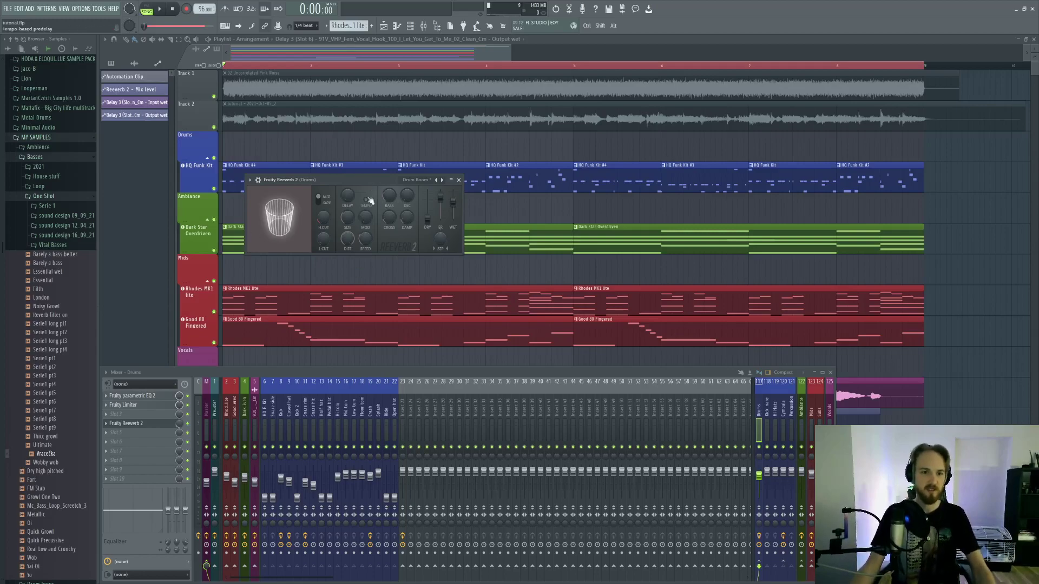
drag(379, 180, 501, 207)
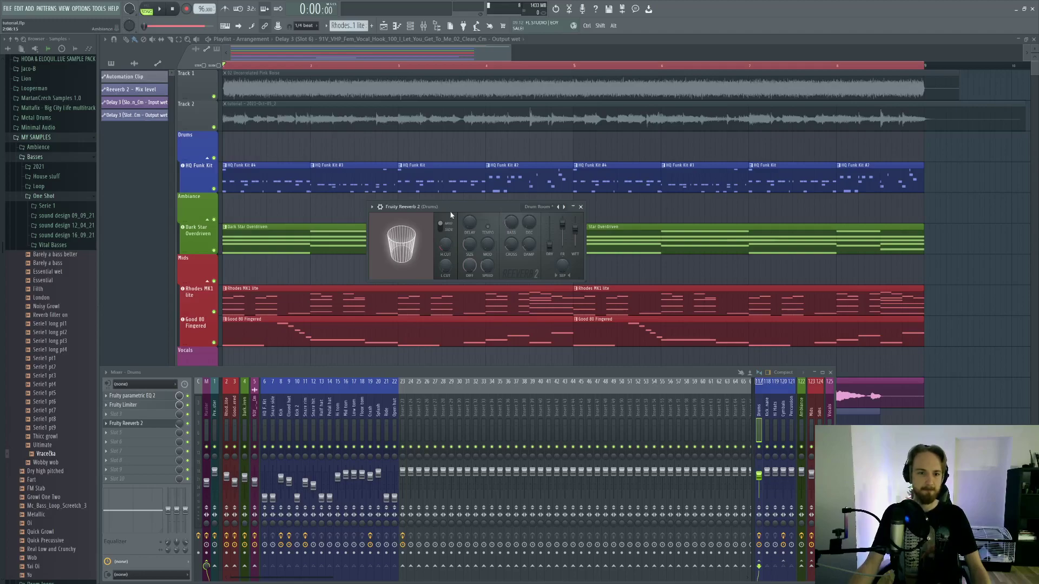
key(space)
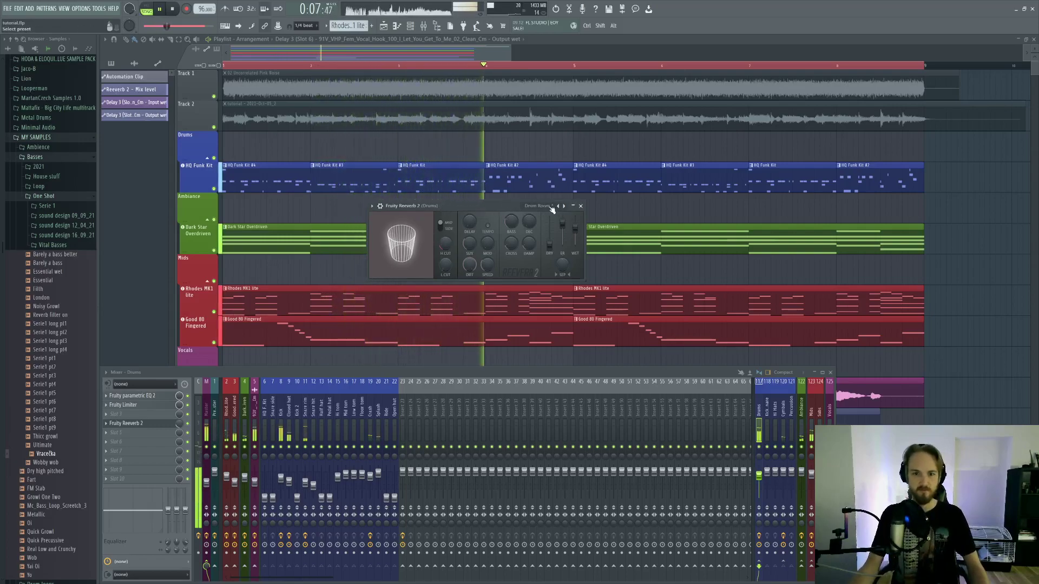
click(580, 207)
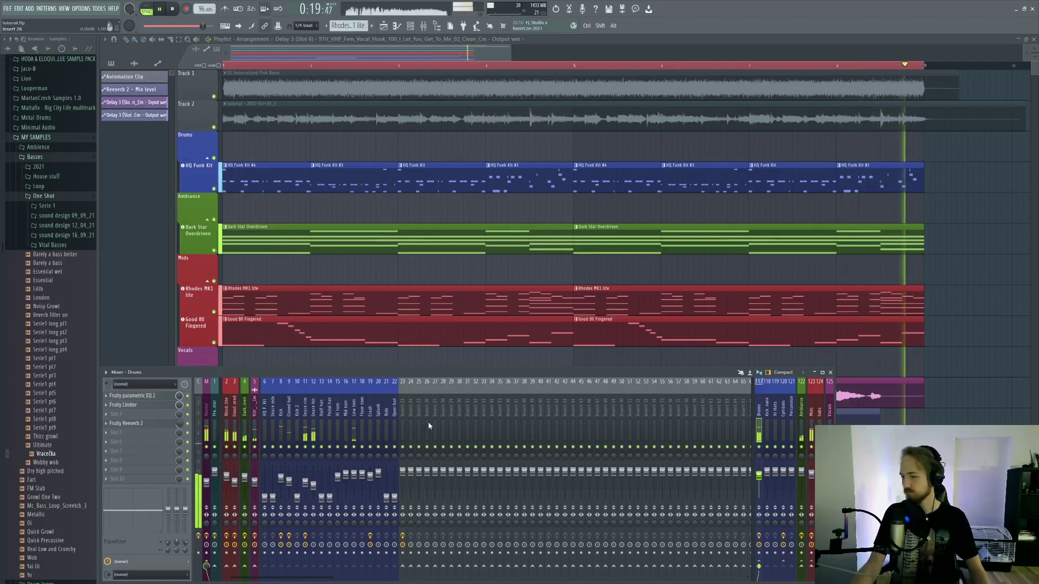
key(space)
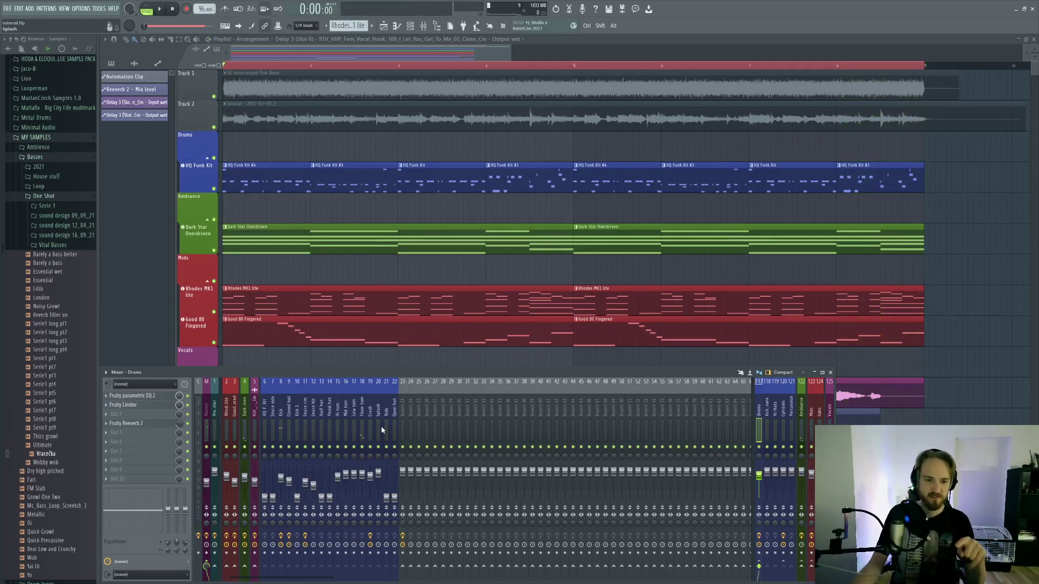
Step: Find the Closed hat mixer track during playback and add Fruity Reeverb 2 to its fourth slot with the dry level at minimum
click(329, 429)
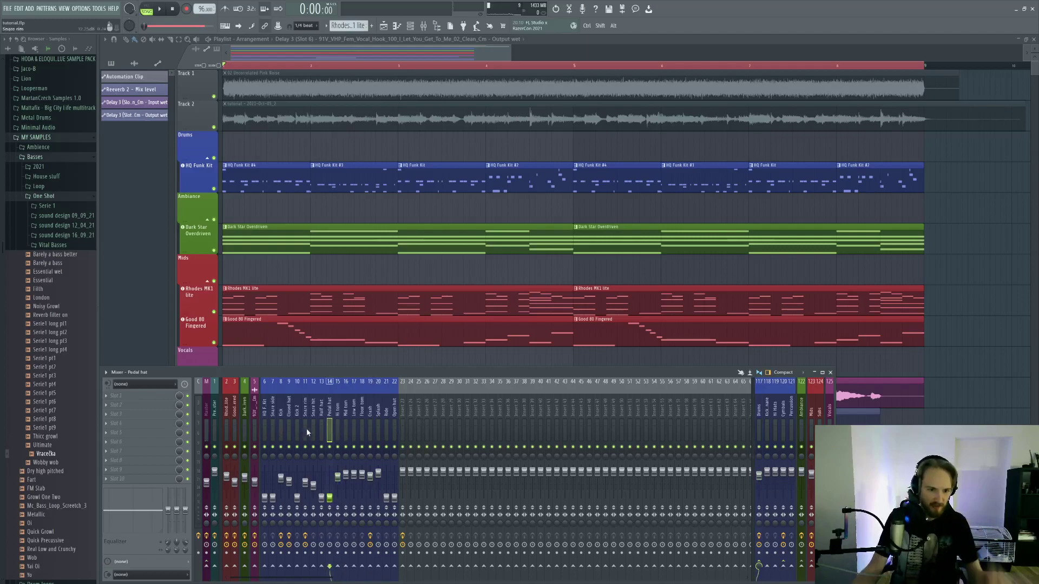
click(322, 430)
key(space)
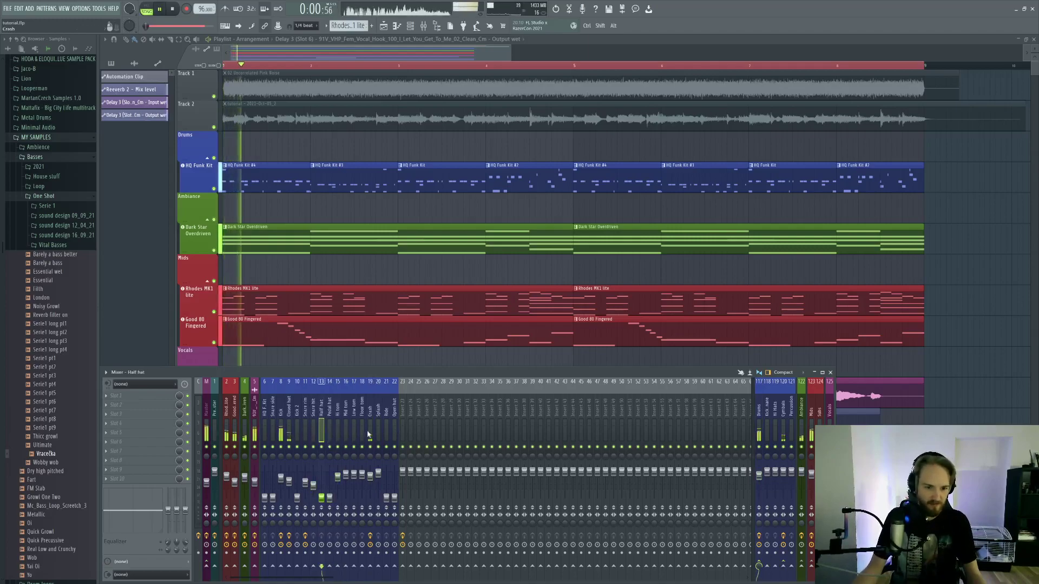
click(291, 433)
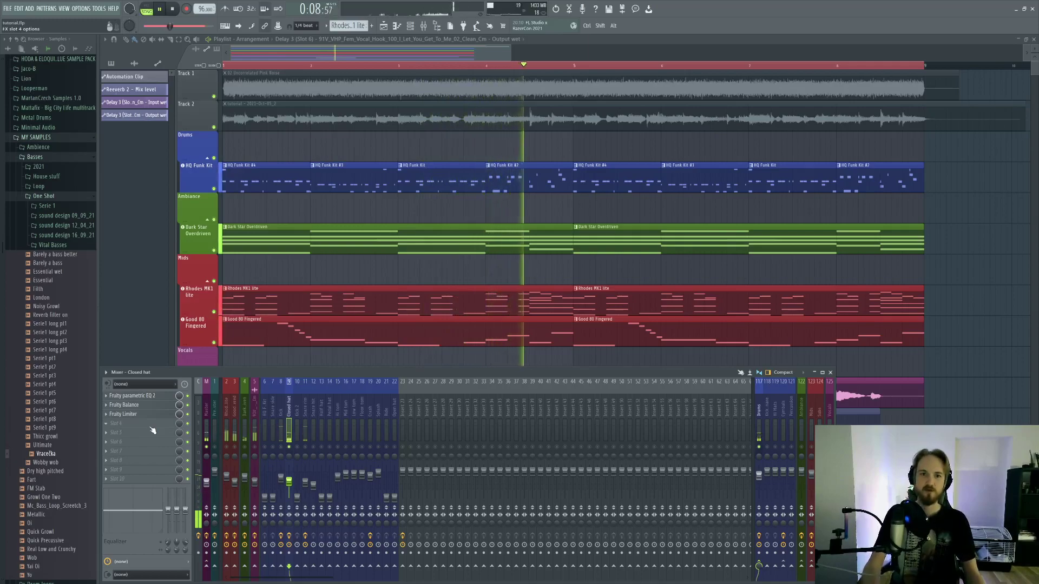
key(space)
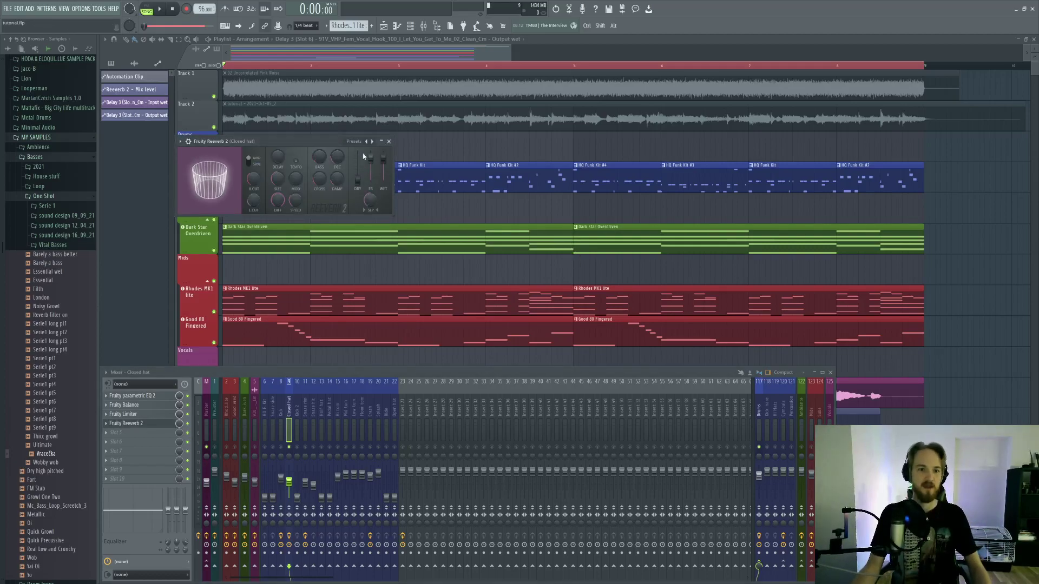
Step: Adjust the high cut of the Closed hat's Fruity Reeverb 2 and audition different mix levels with the track soloed
drag(328, 141, 399, 230)
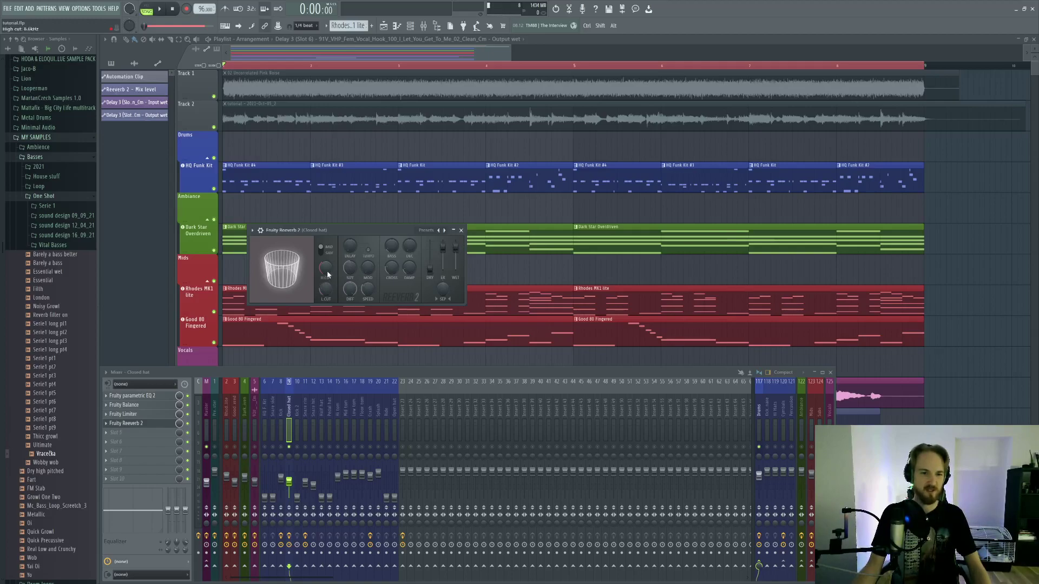
drag(325, 268, 325, 271)
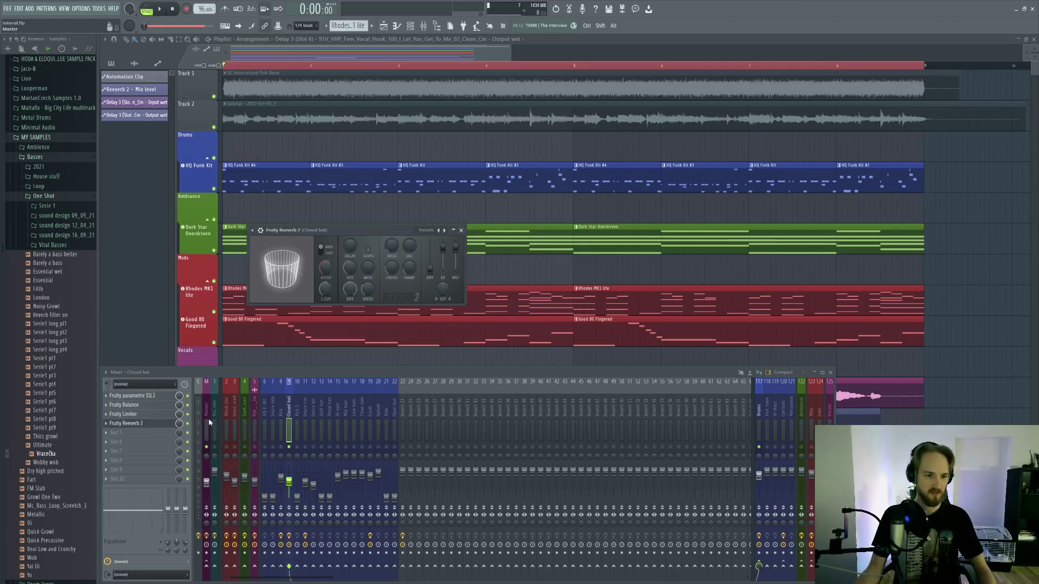
drag(180, 425, 181, 425)
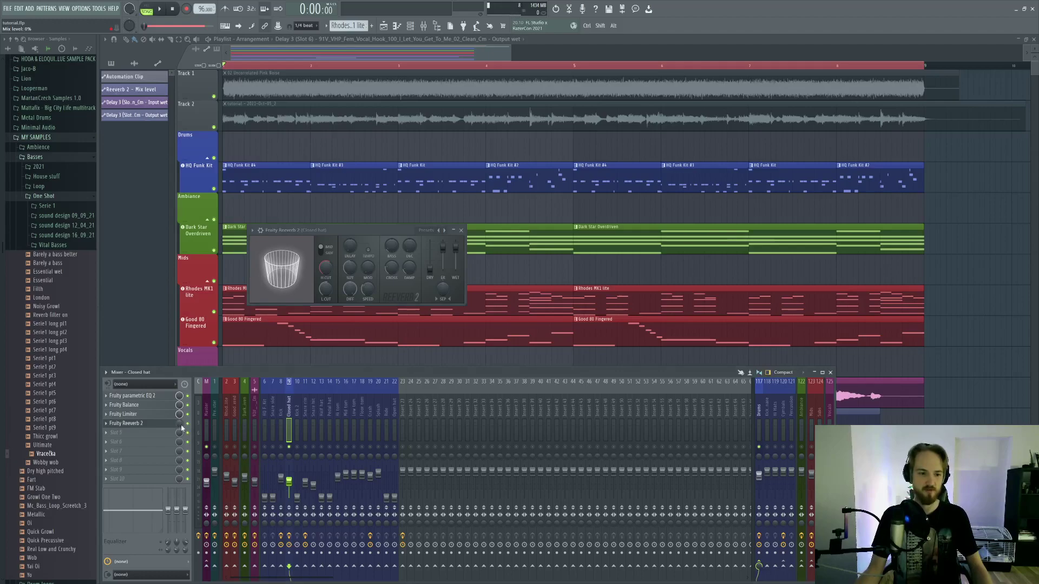
key(space)
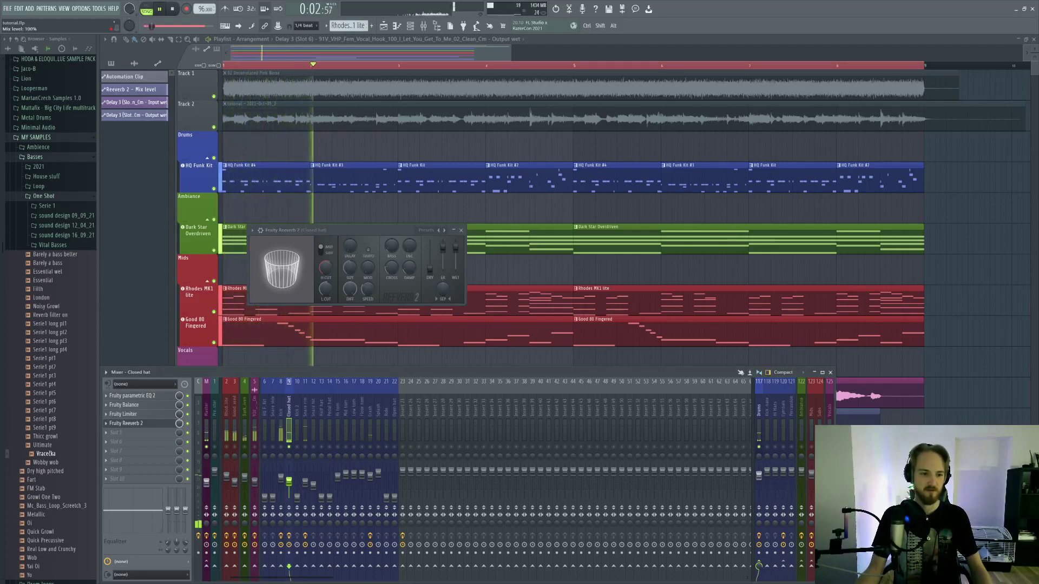
key(space)
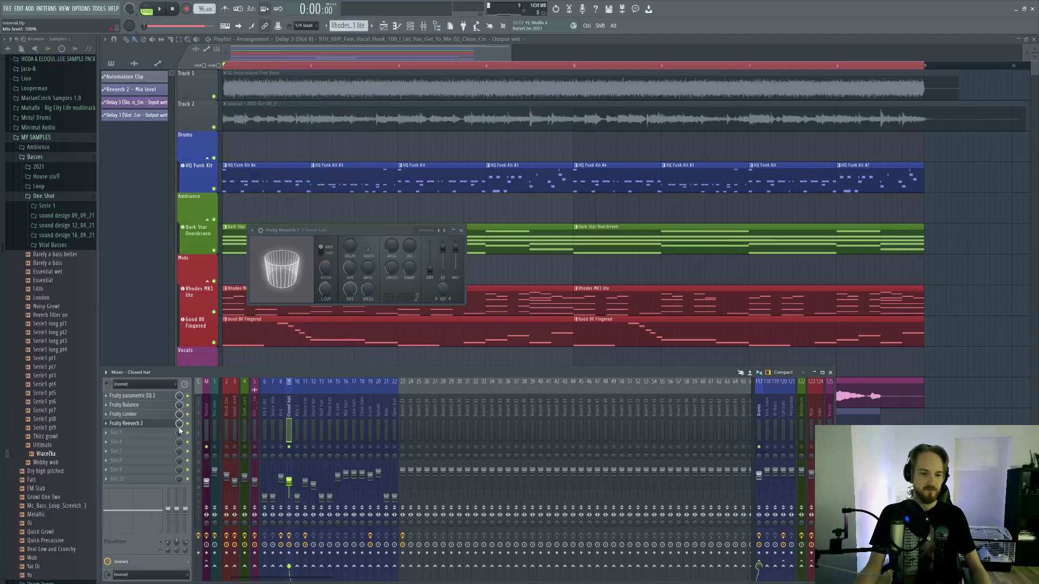
Step: Balance the Closed hat reverb's mix level by ear while playing the full arrangement
key(space)
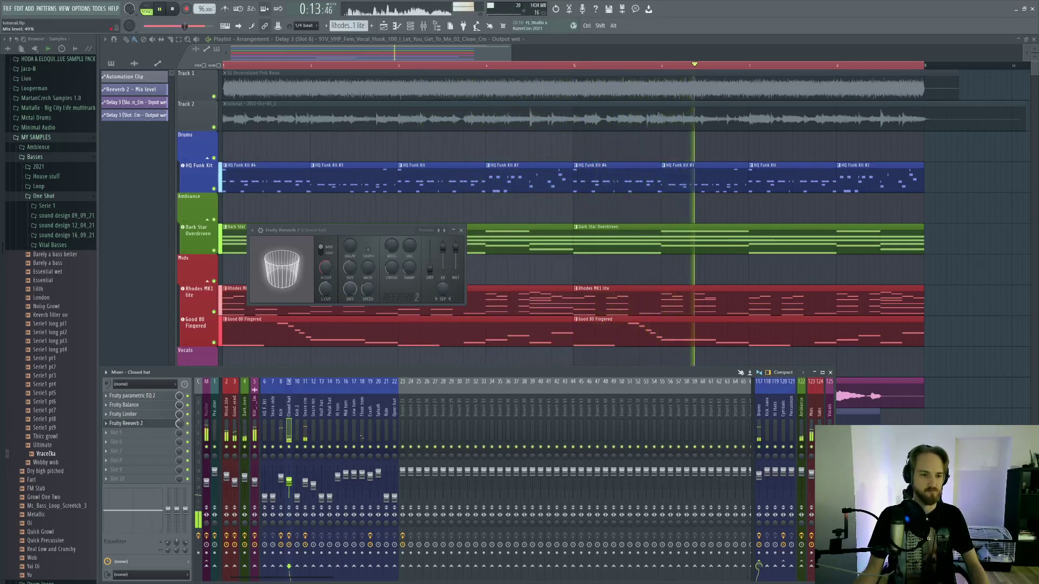
drag(180, 426, 180, 441)
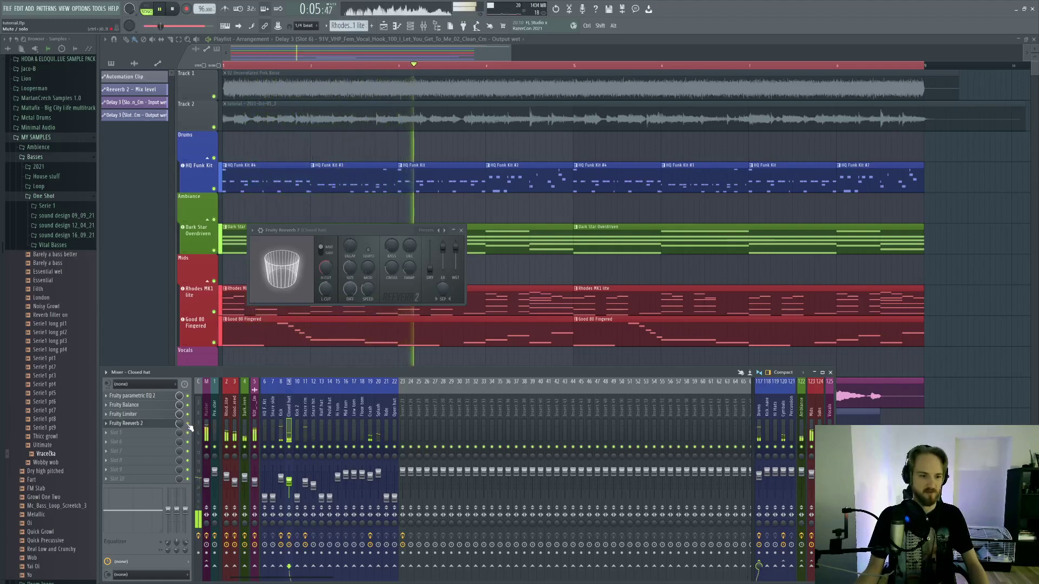
drag(179, 425, 182, 427)
key(space)
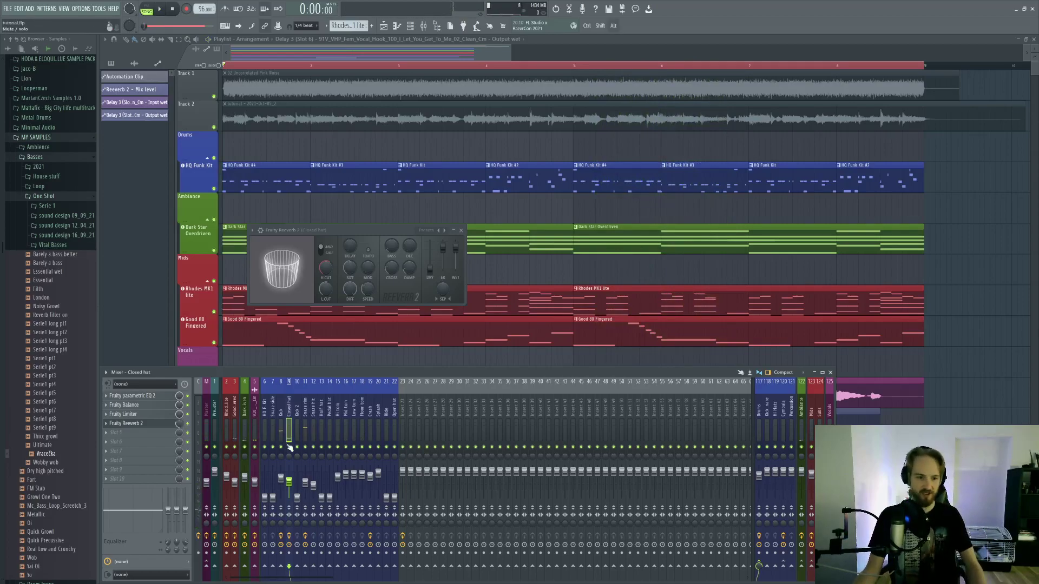
Step: Check the Closed hat's reverb with the track soloed, restore the full mix and close the reverb window
key(space)
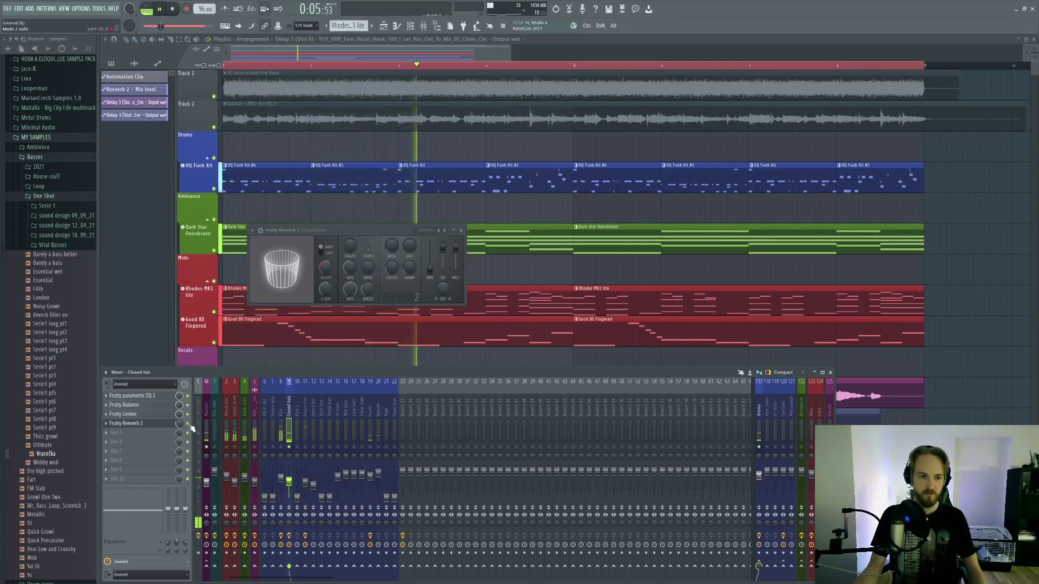
key(space)
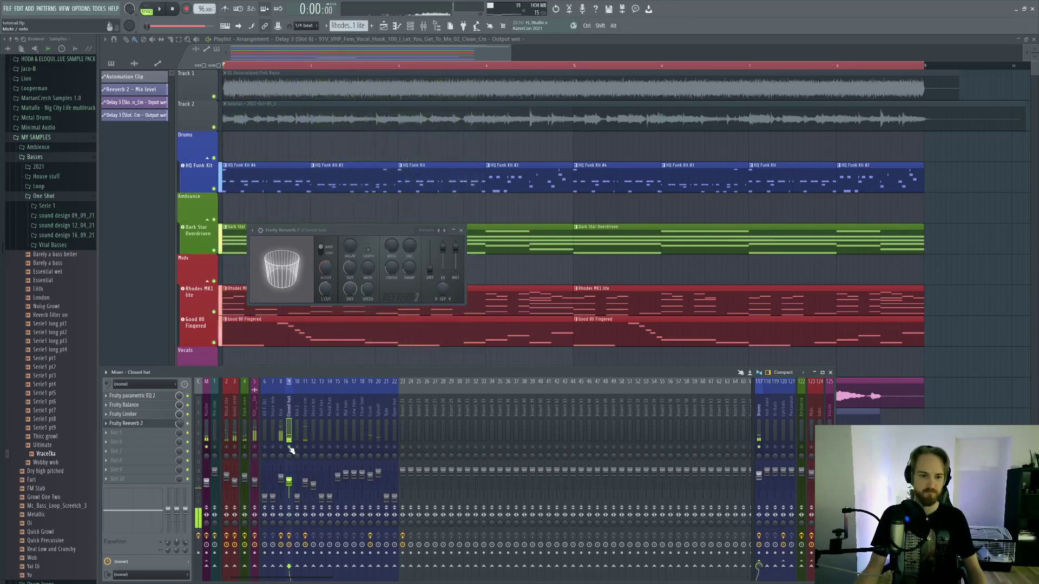
right_click(289, 447)
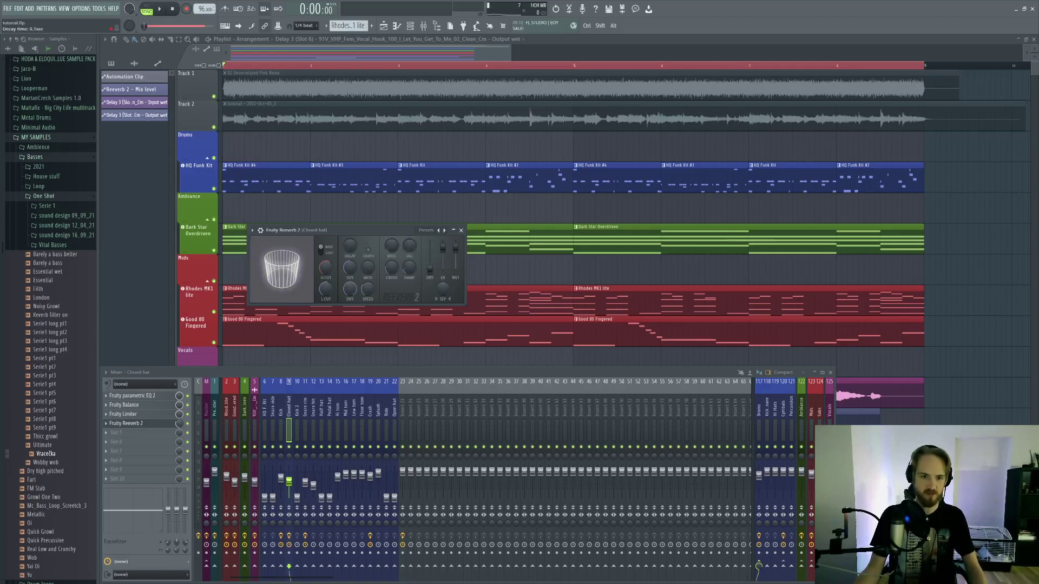
drag(409, 251, 409, 281)
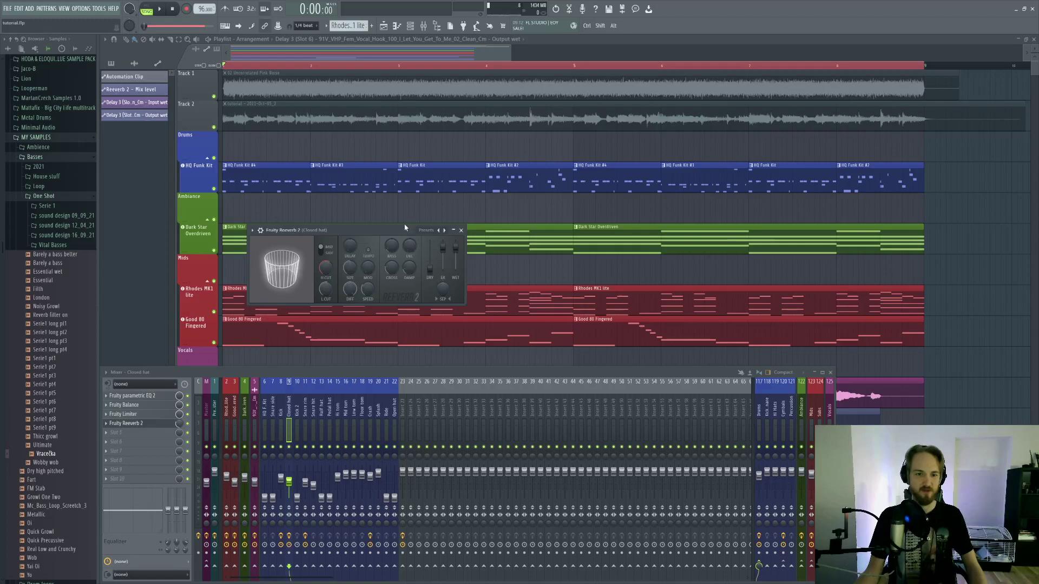
key(Escape)
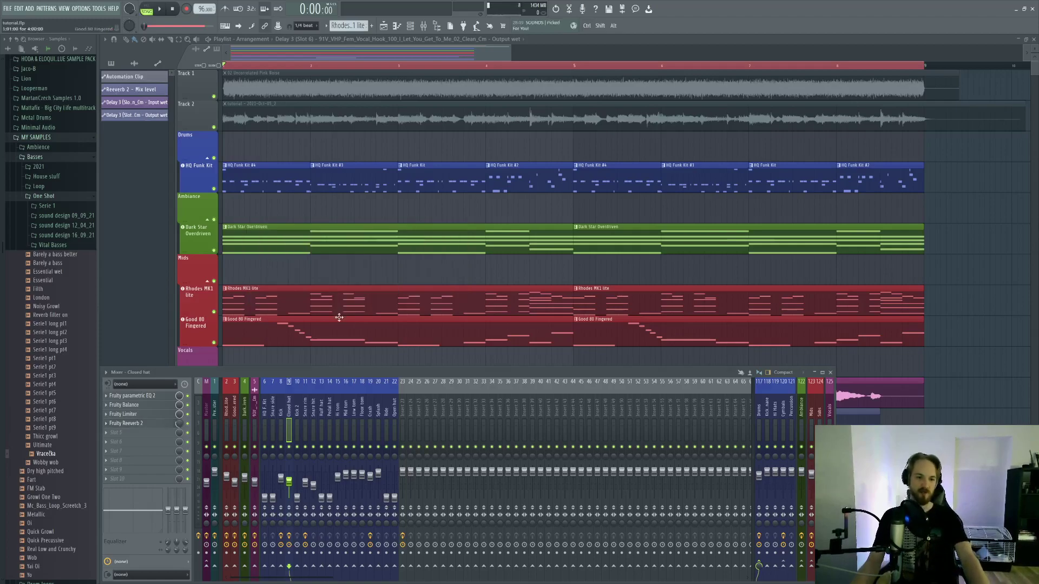
Step: Play the arrangement to identify the active drum tracks, and solo the Crash mixer track
click(312, 418)
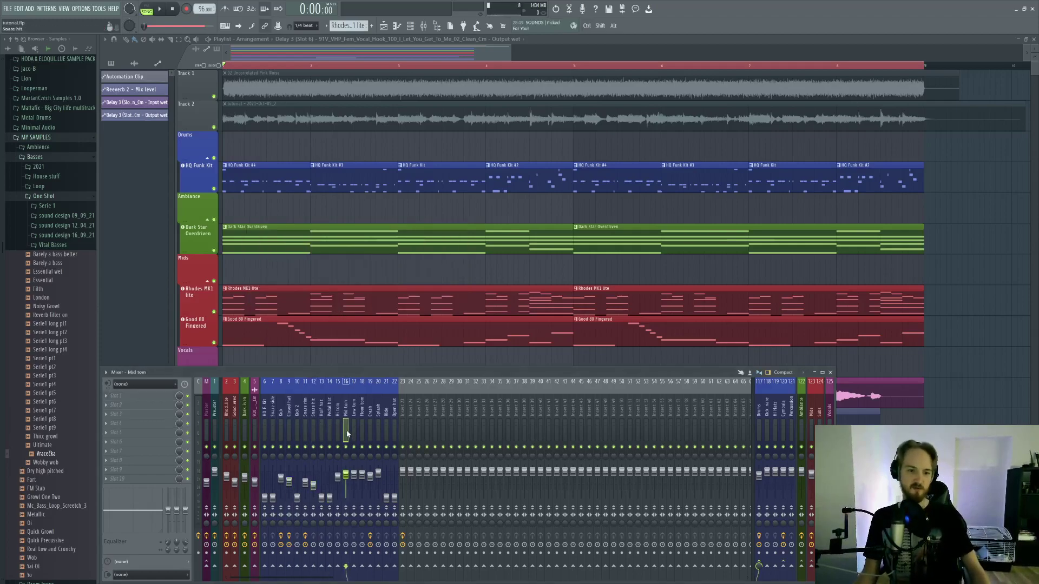
key(space)
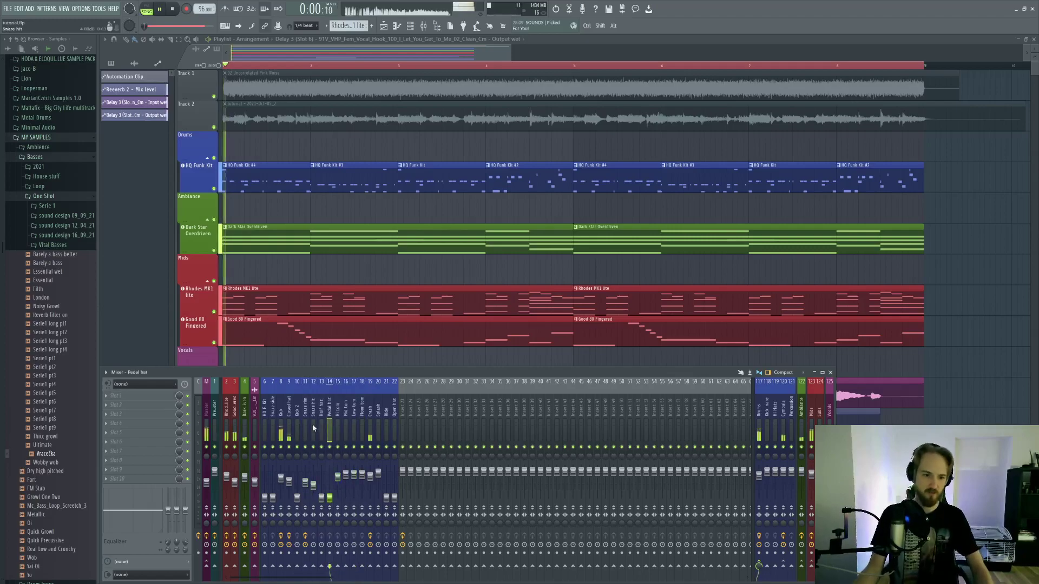
click(289, 435)
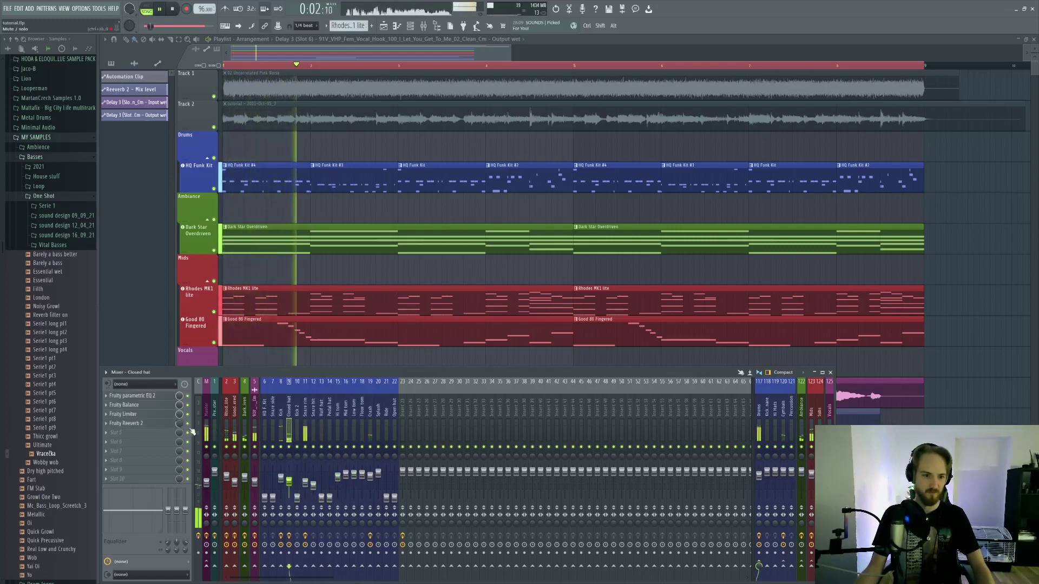
key(space)
key(space)
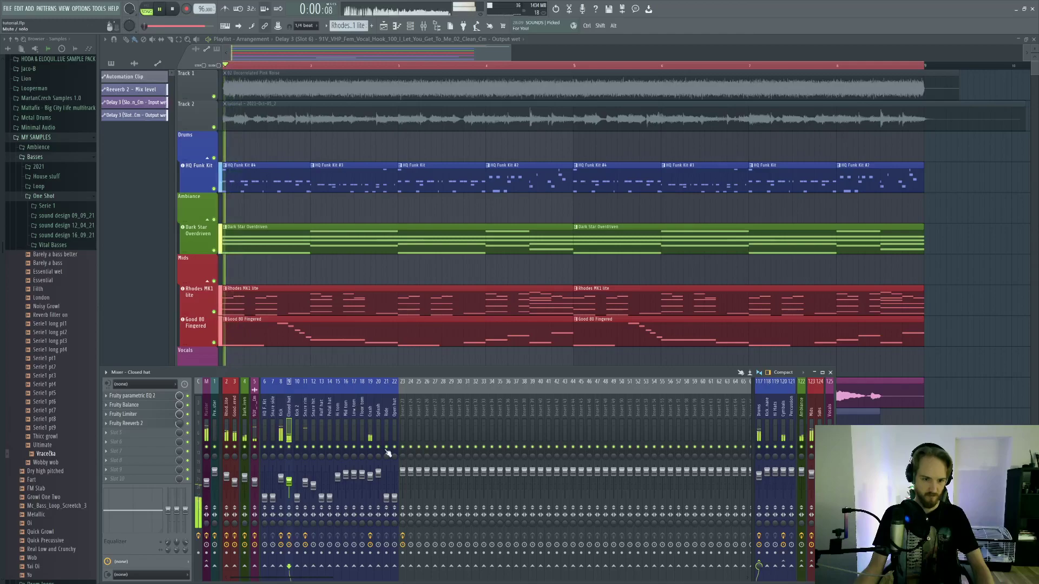
key(space)
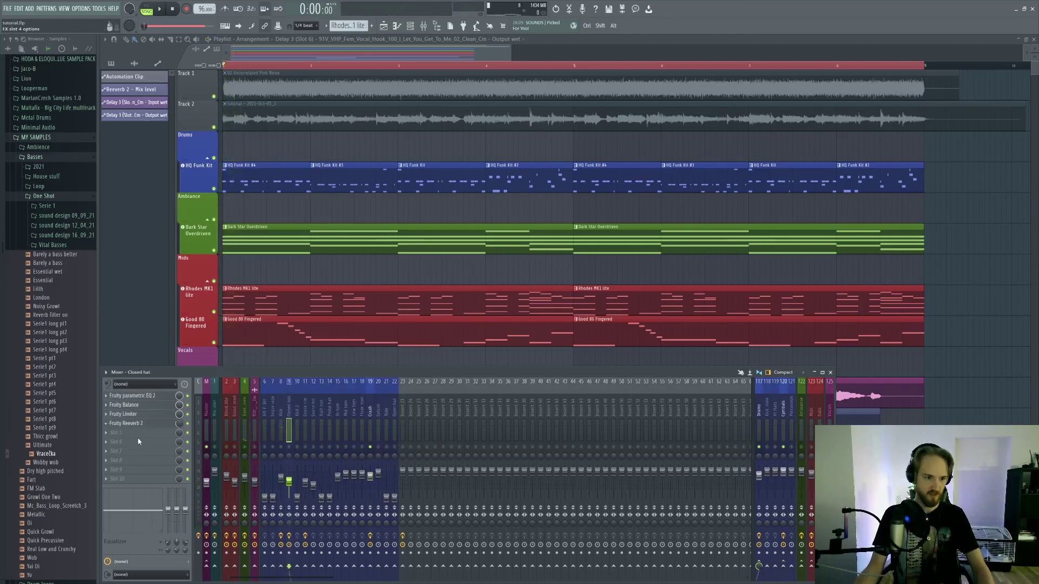
Step: Copy the Closed hat's Fruity Reeverb 2 to the Crash mixer track and place it after Fruity Limiter
click(370, 427)
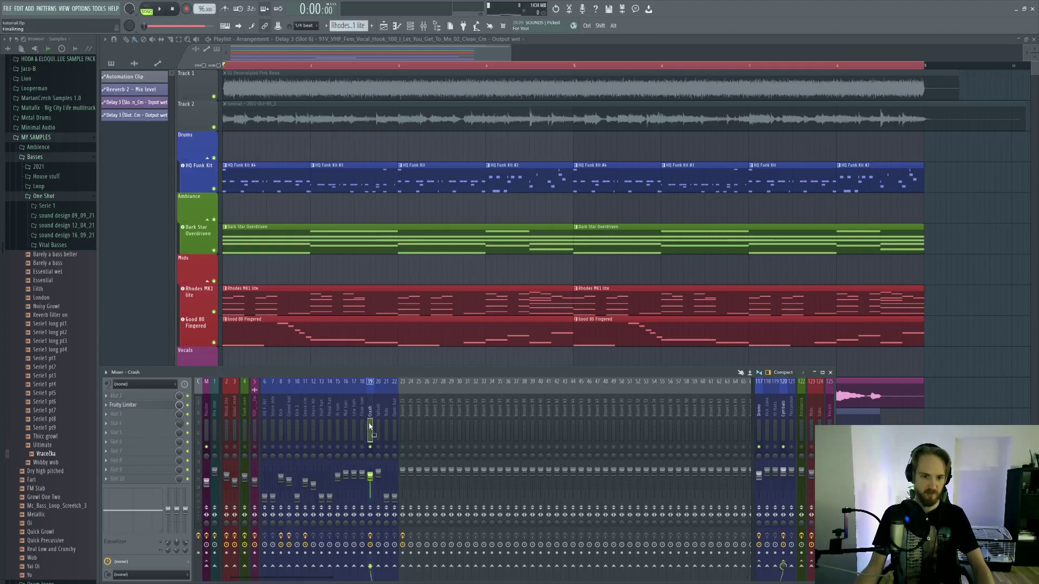
click(145, 397)
drag(148, 399, 154, 409)
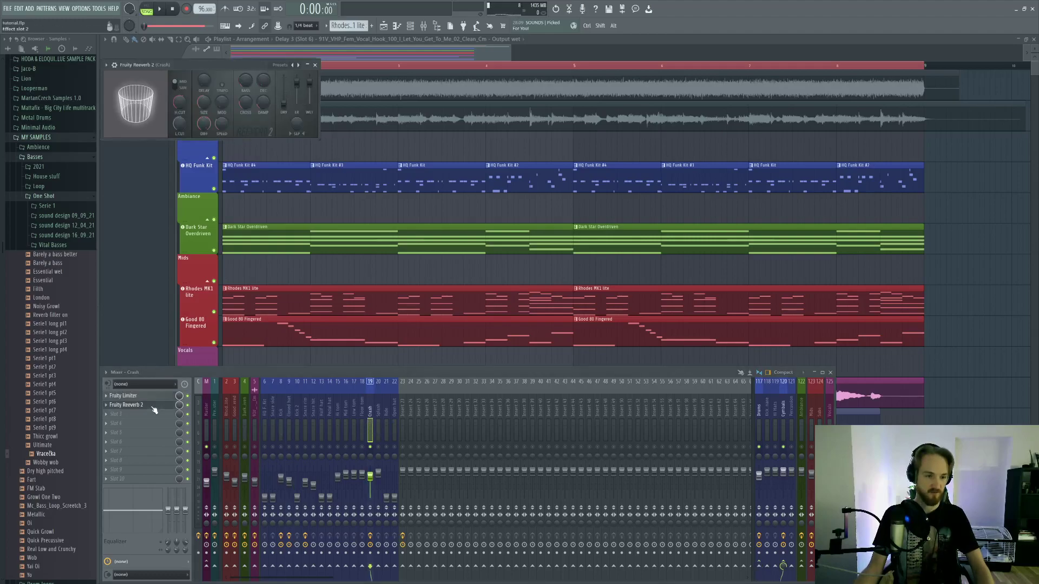
Step: Balance the Crash reverb's mix level during playback, comparing solo with the full mix, and close the reverb window
key(space)
key(space)
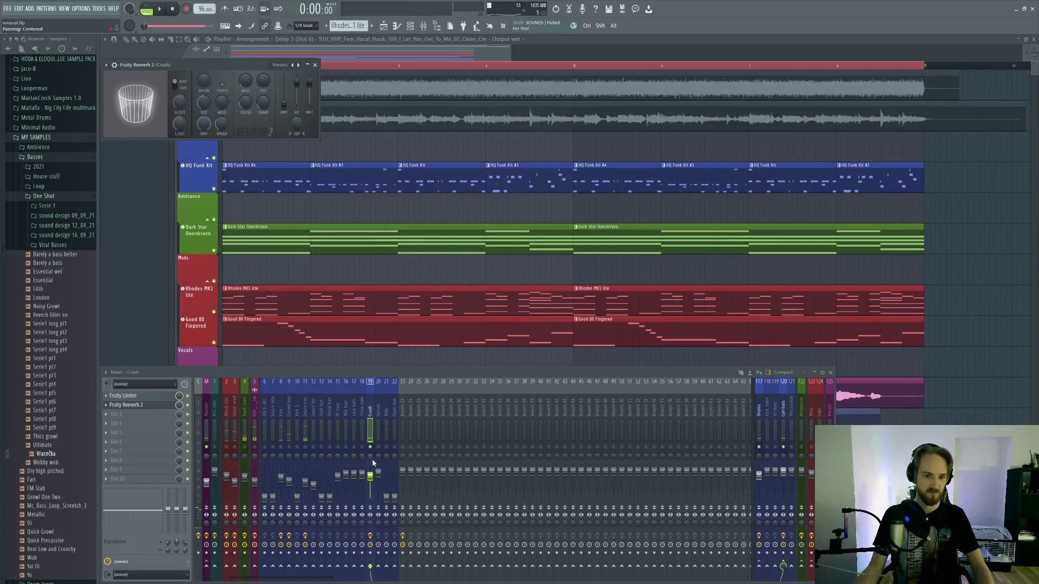
key(space)
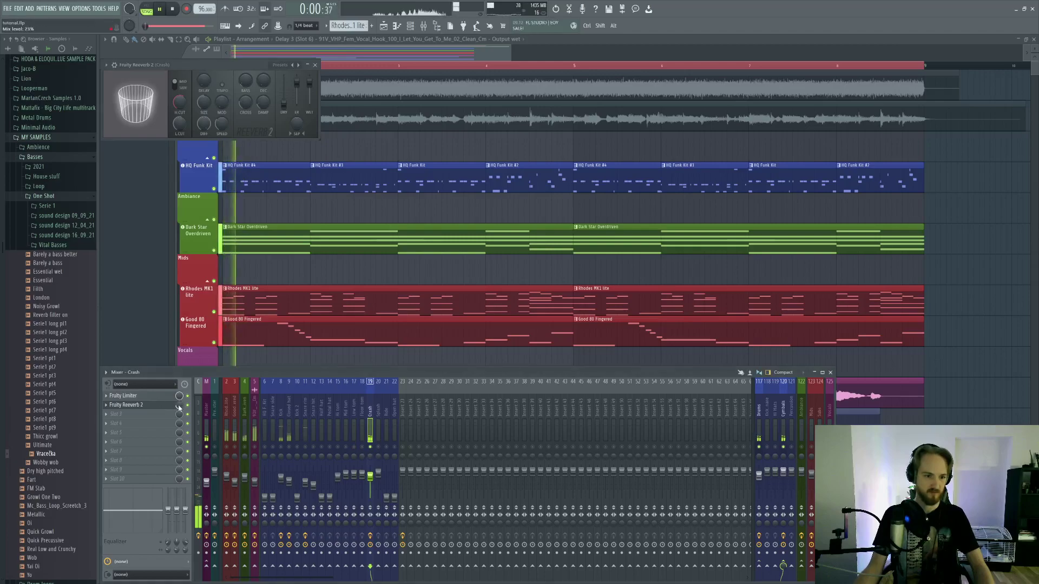
key(space)
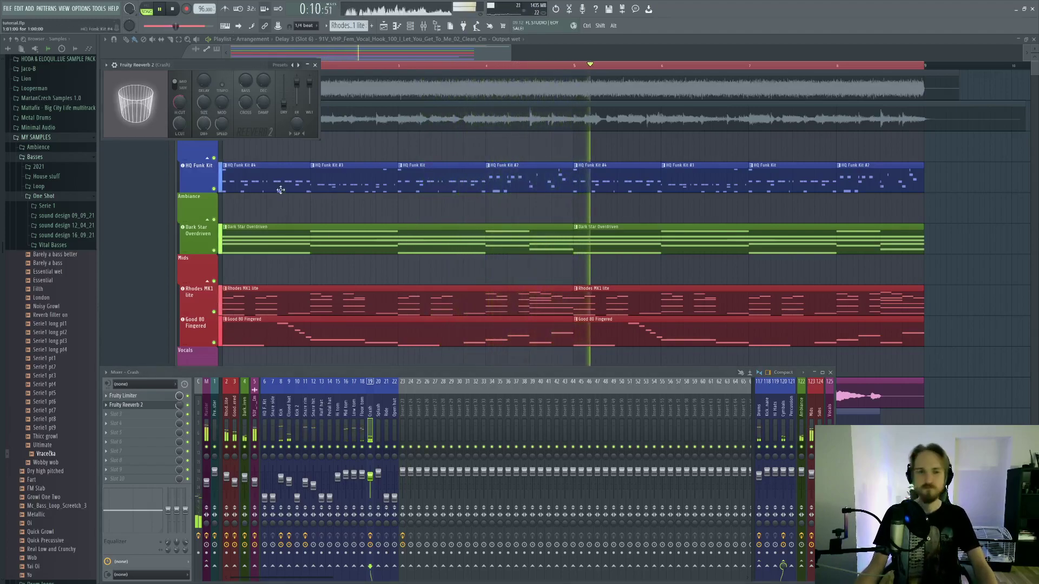
click(314, 65)
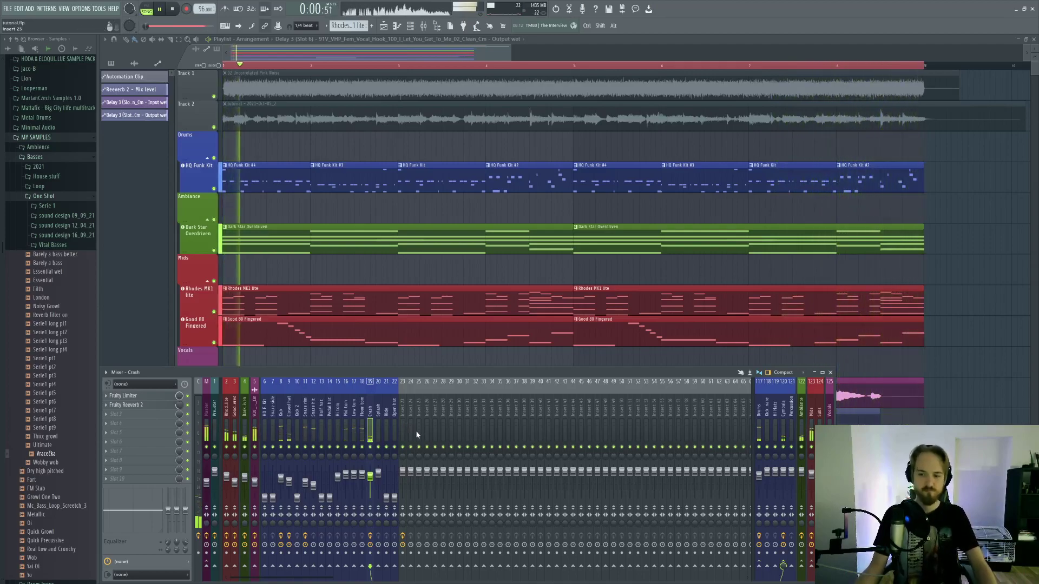
Step: Listen to the full arrangement with the mixer hidden, and reopen the mixer to check the cymbals during playback
key(F9)
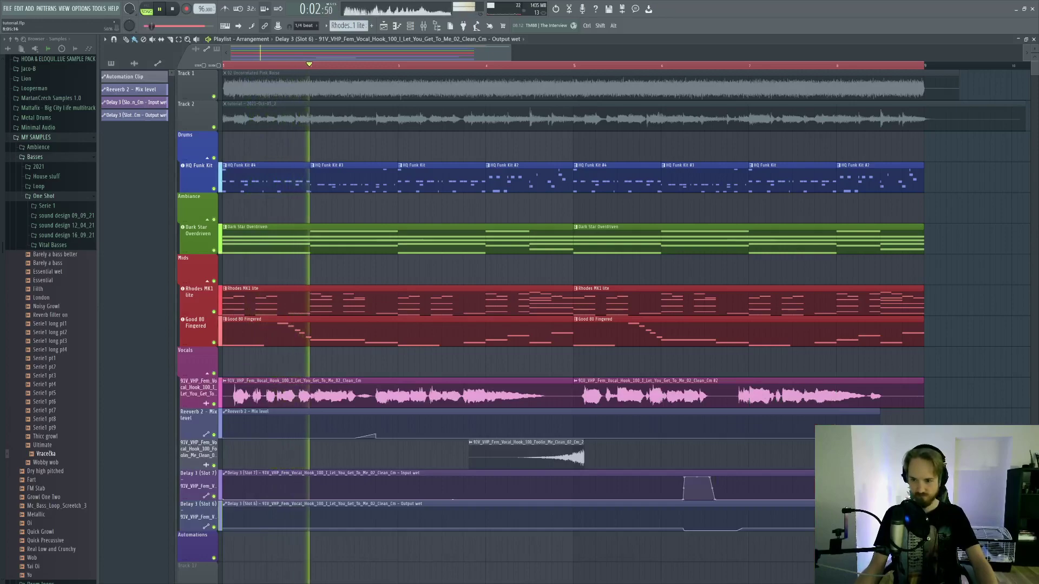
key(space)
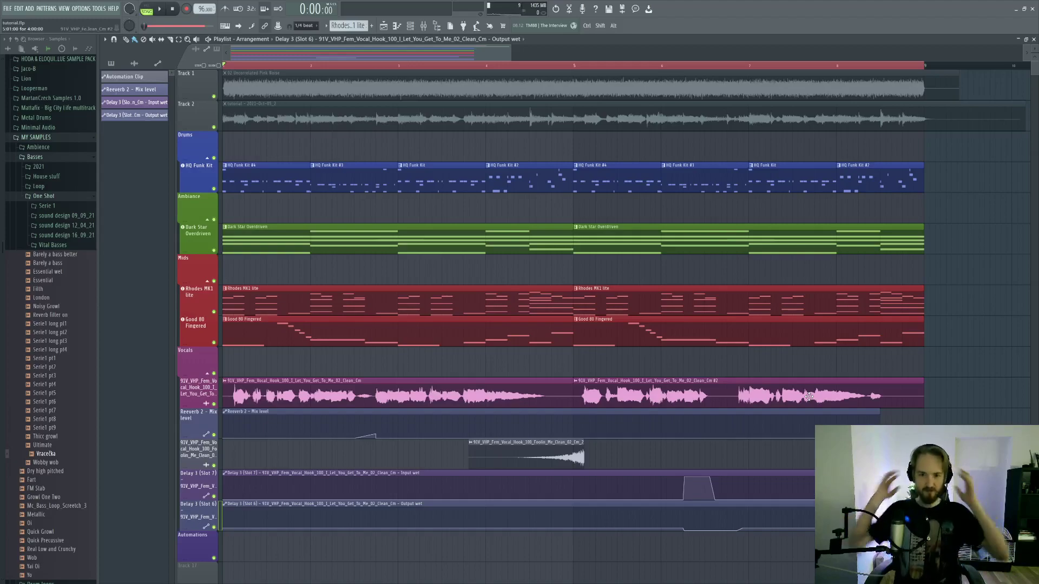
click(423, 27)
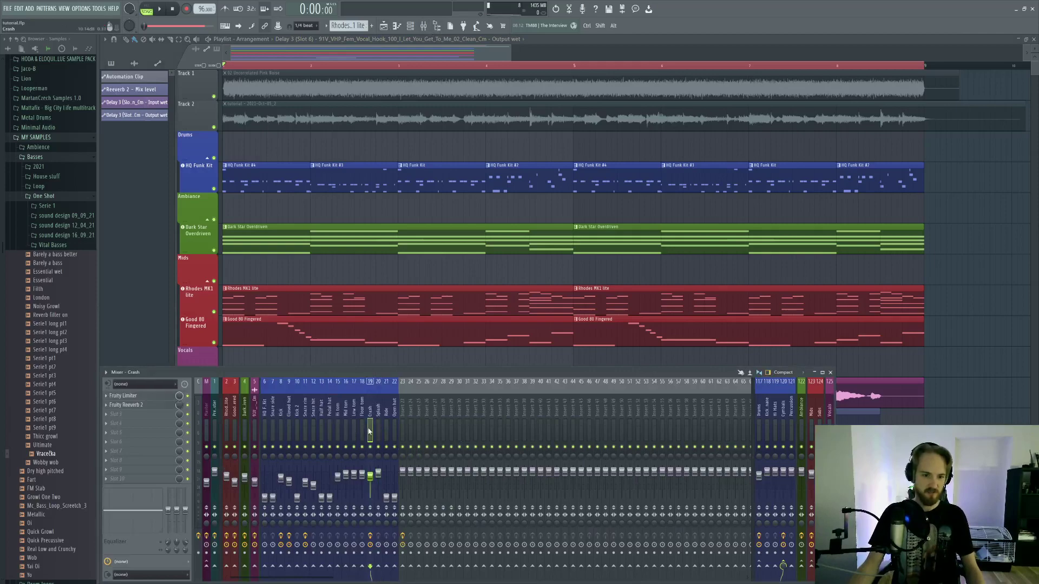
key(space)
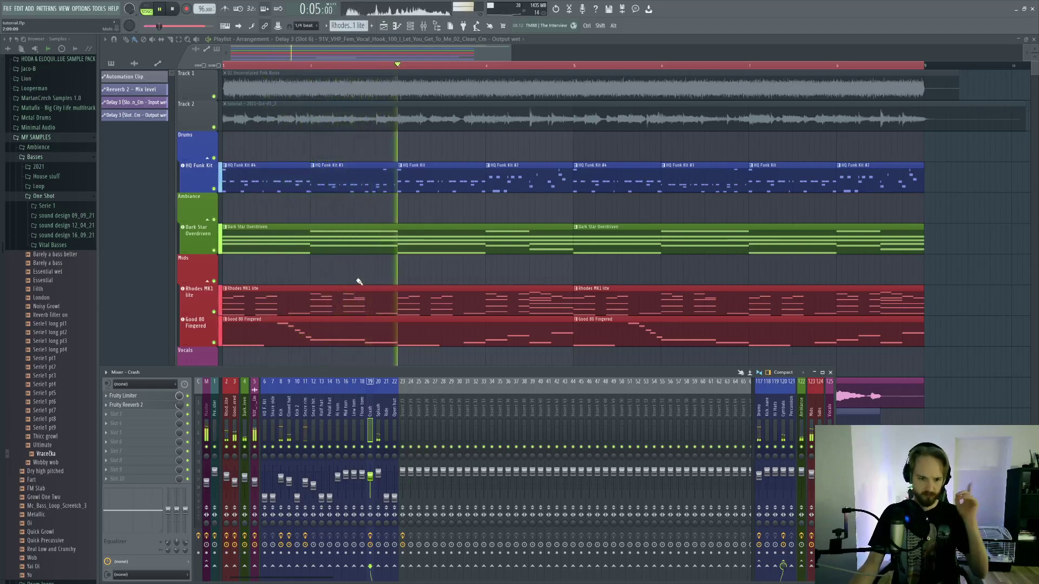
key(space)
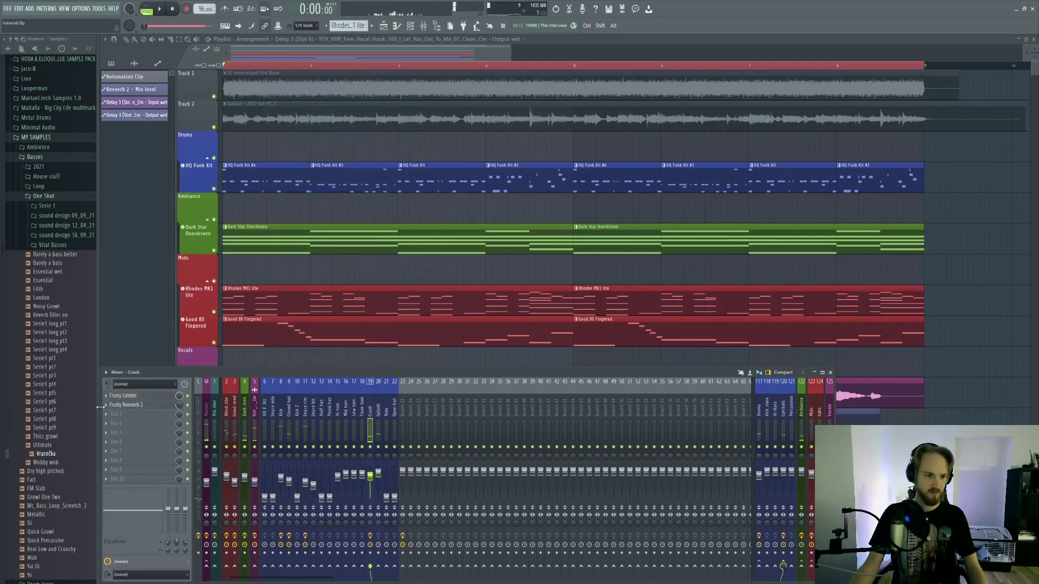
Step: Copy the Crash's Fruity Reeverb 2 to the Splash mixer track and check both cymbals during playback, closing the reverb window
drag(144, 445, 184, 463)
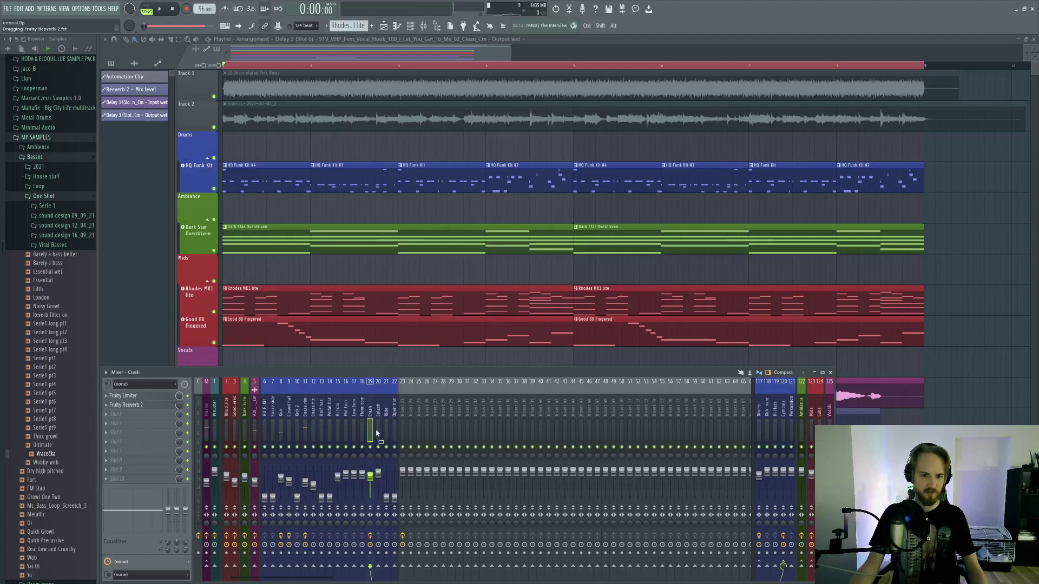
drag(377, 429, 378, 431)
key(space)
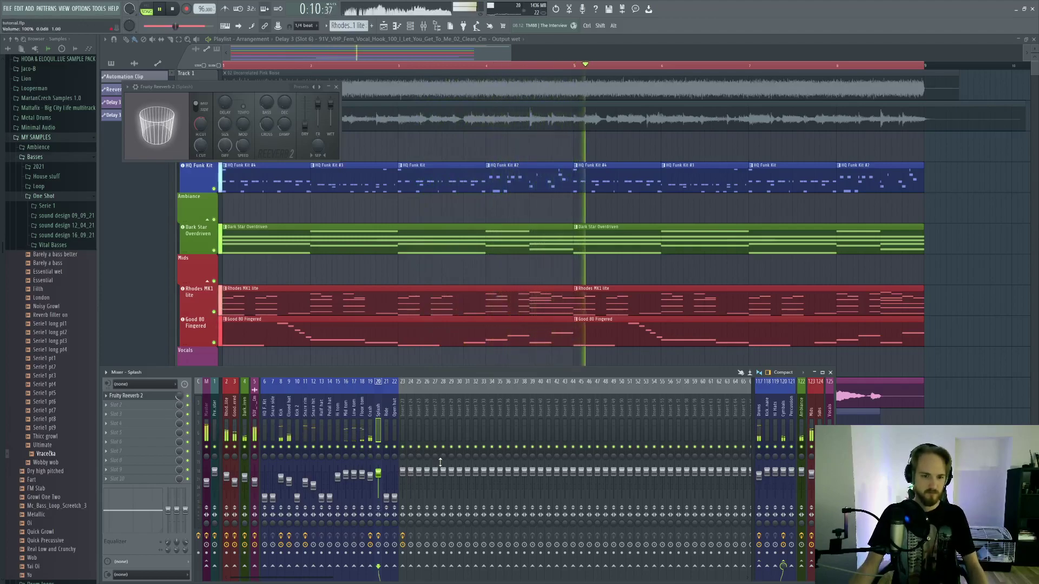
click(336, 86)
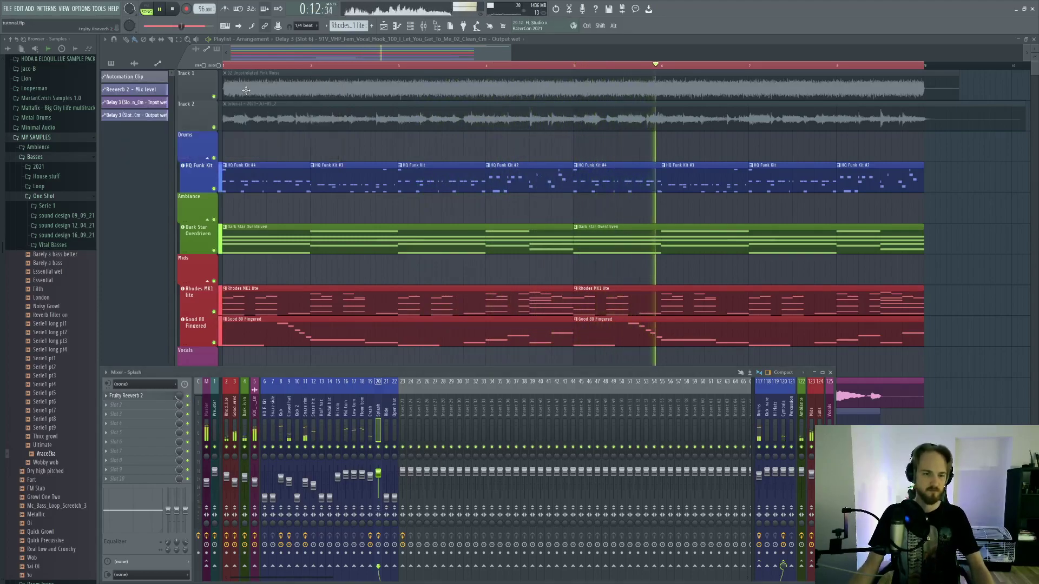
click(369, 424)
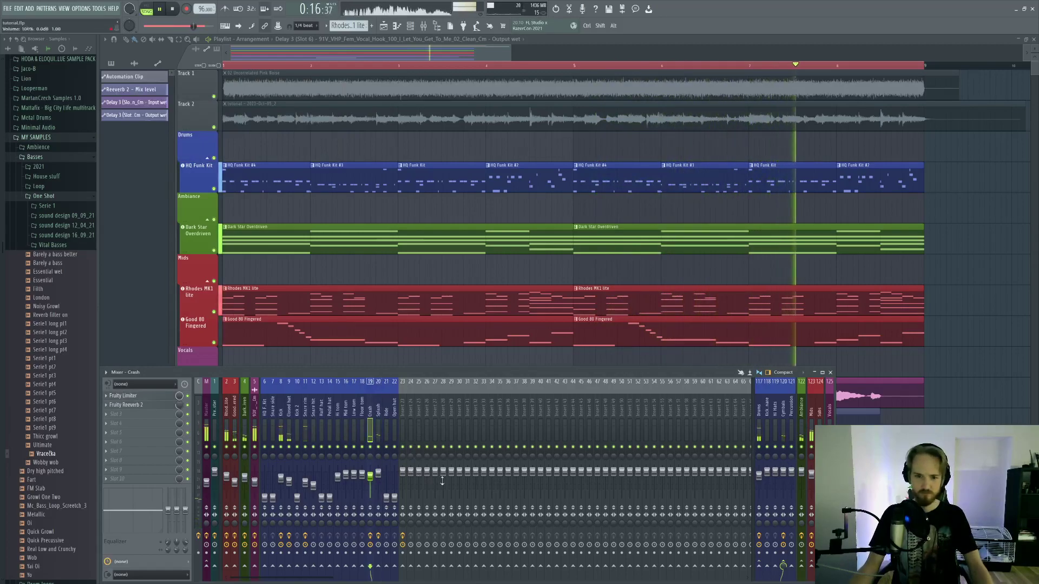
key(space)
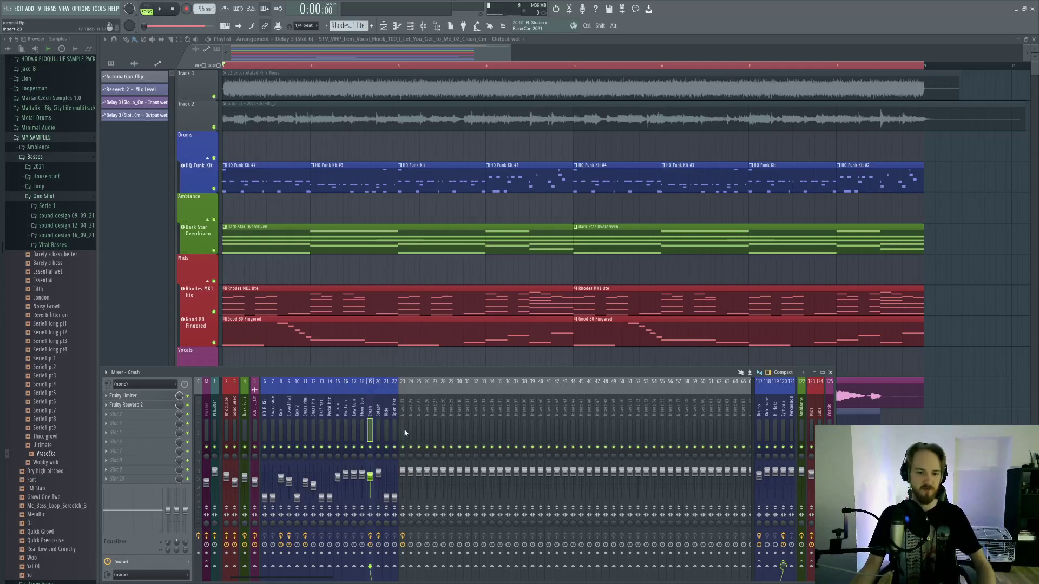
Step: Add Fruity Convolver to slot 9 of the vocal hook's mixer track, and enlarge and reposition its window
click(245, 425)
click(254, 430)
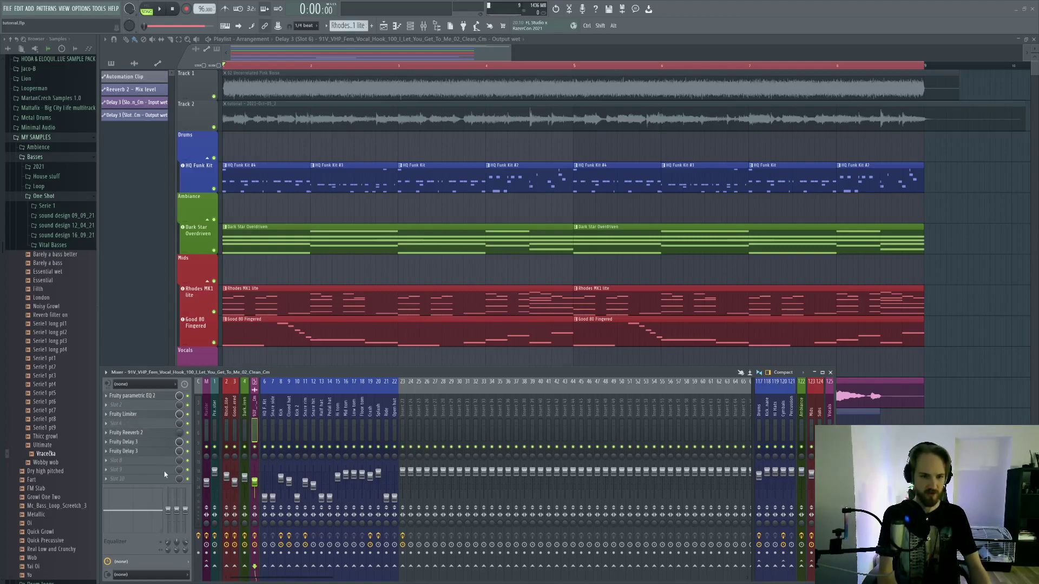
click(318, 210)
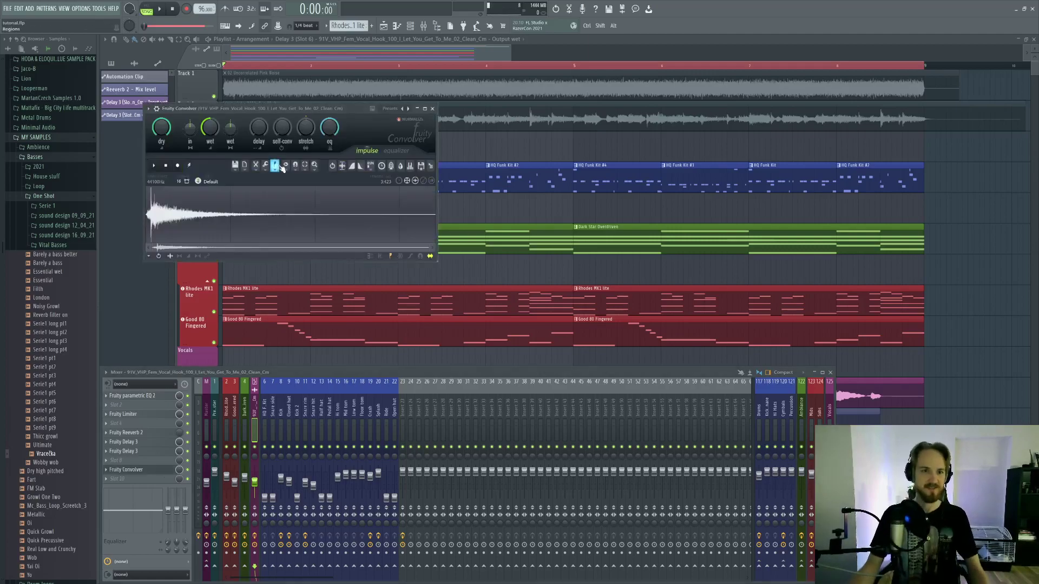
drag(320, 100, 486, 152)
drag(599, 296, 768, 399)
drag(586, 143, 599, 119)
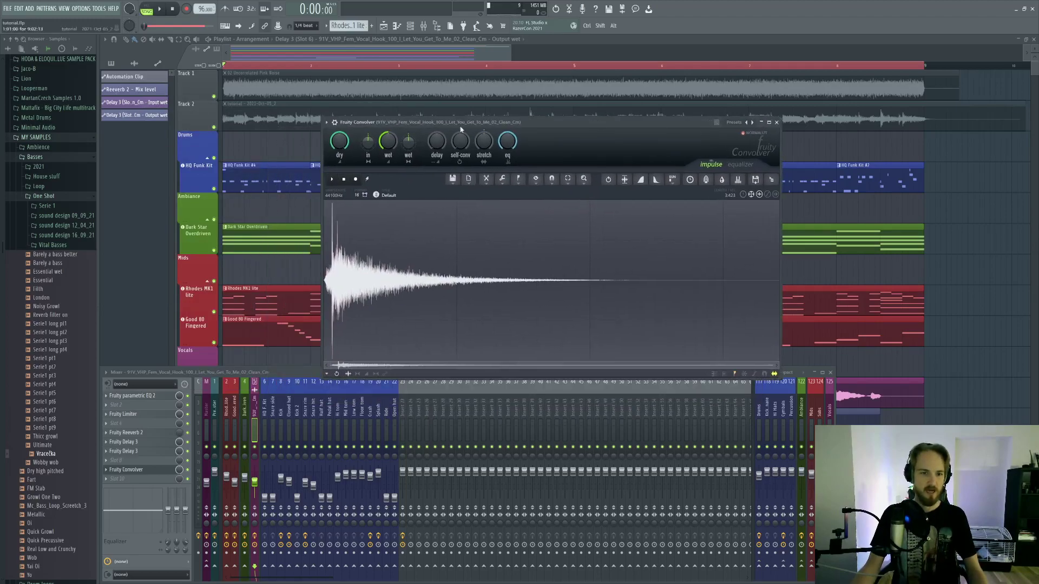
Step: Preview the default impulse response in Fruity Convolver
click(331, 179)
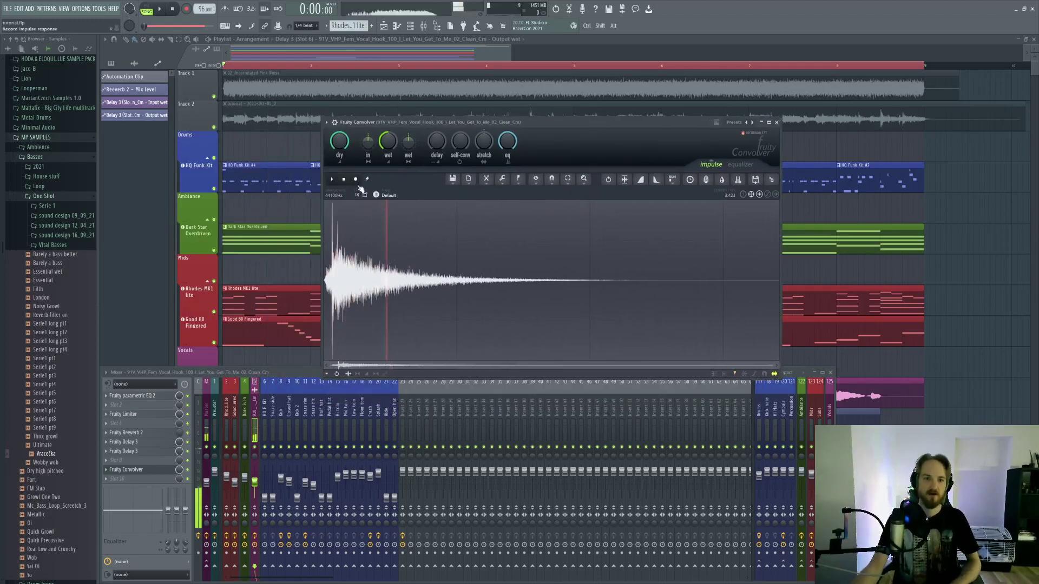
click(347, 181)
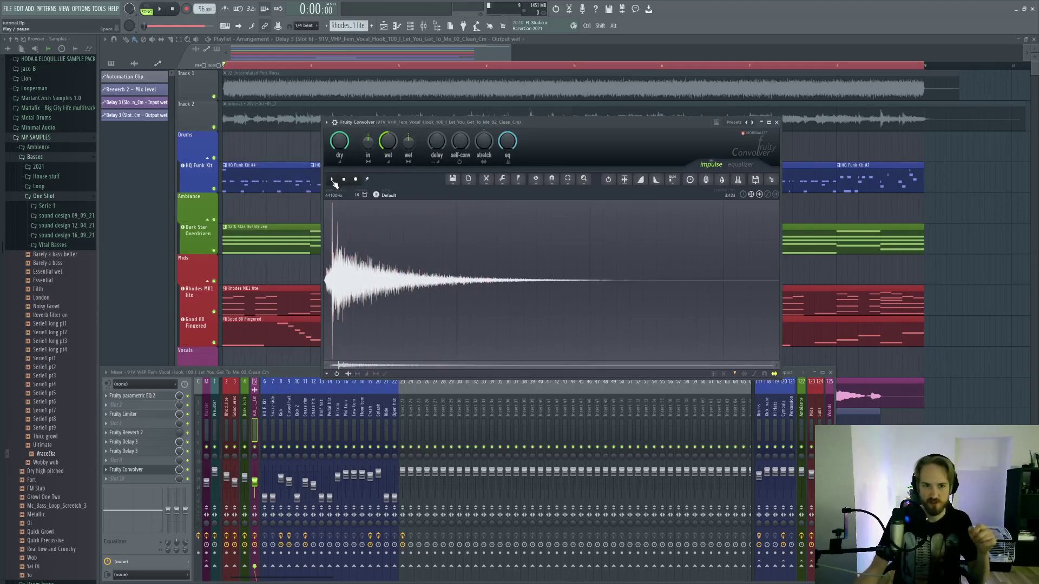
click(332, 180)
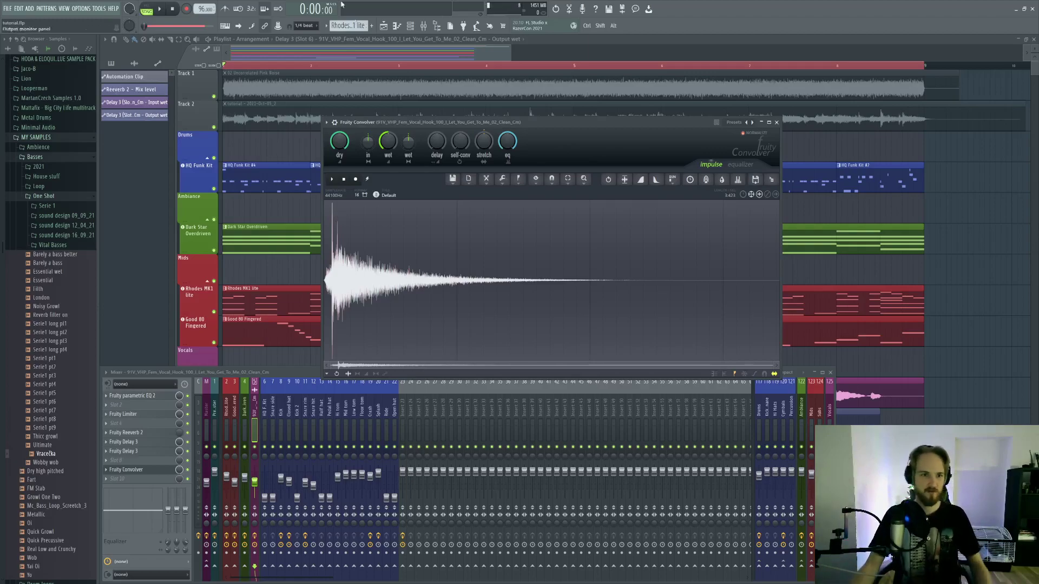
Step: With the playlist hidden, record a new impulse into Fruity Convolver through the vocal track's In 1 input, and reset that input to none
click(278, 87)
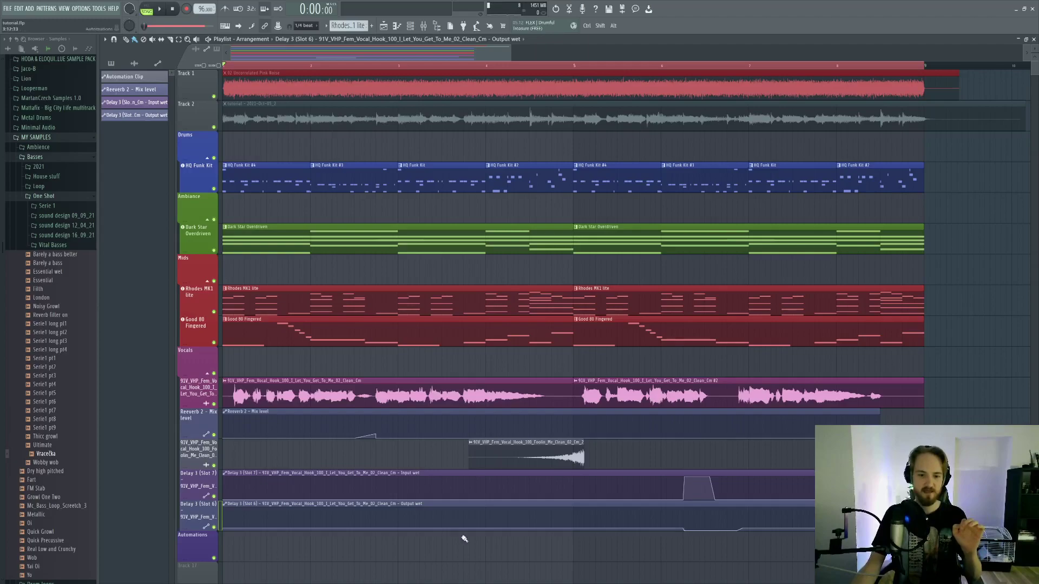
key(F5)
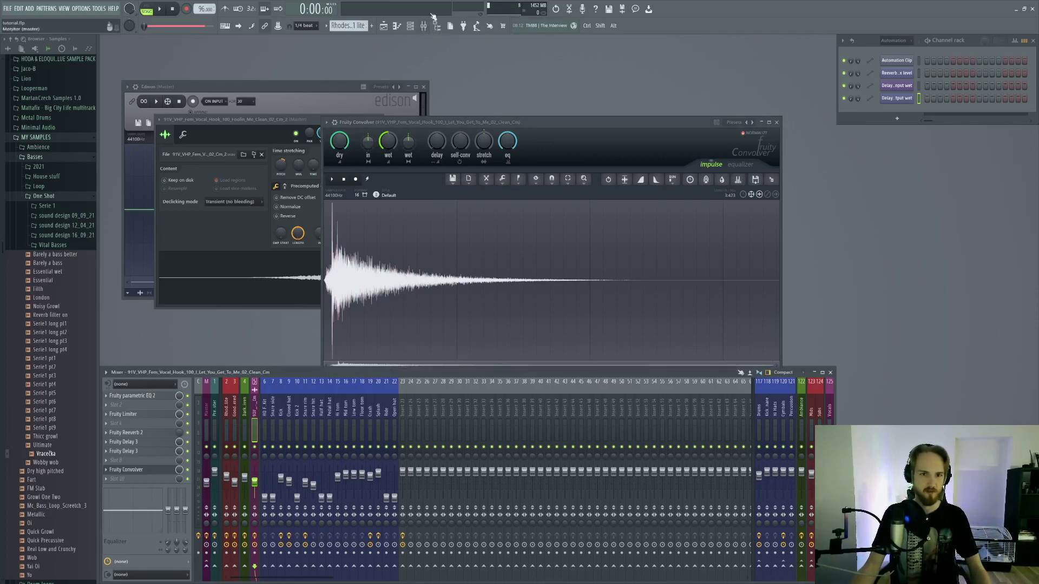
click(355, 179)
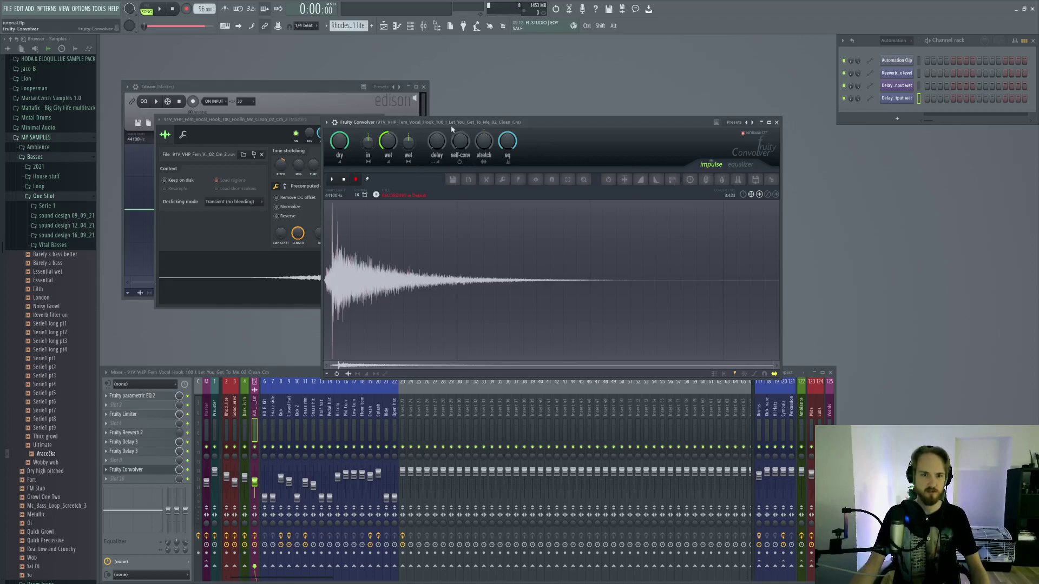
click(144, 387)
click(146, 415)
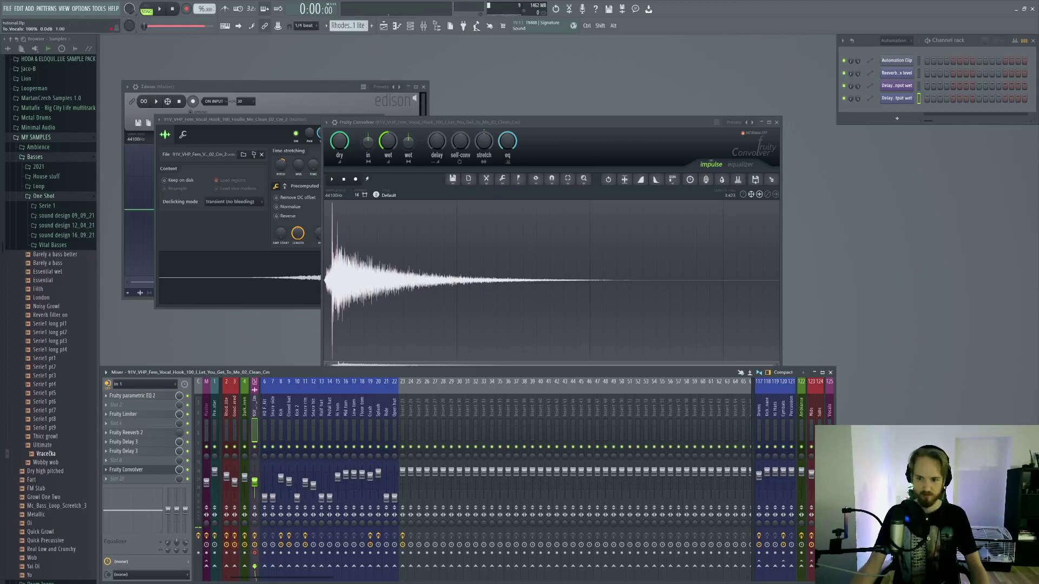
click(355, 180)
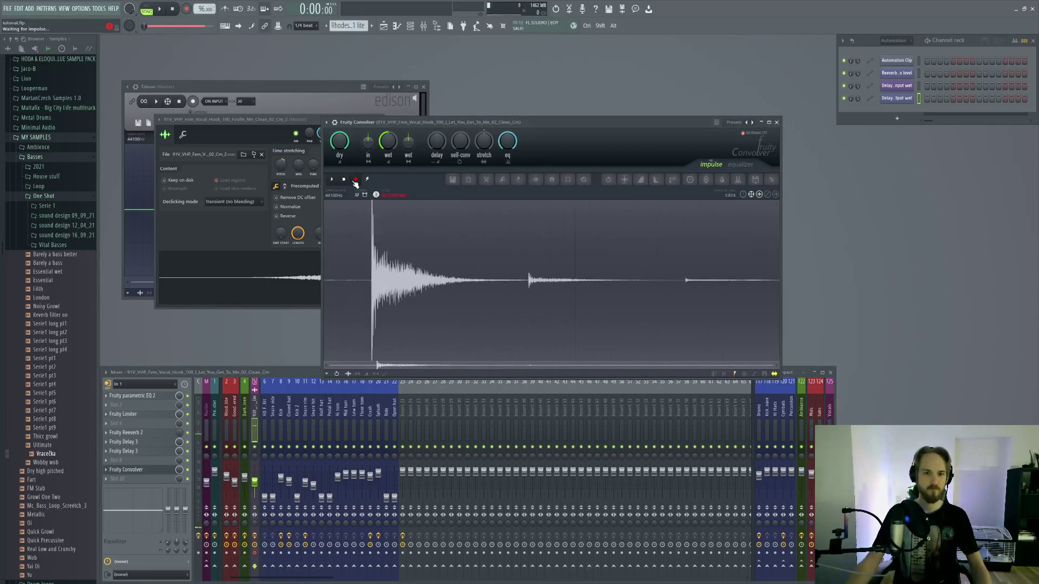
click(356, 180)
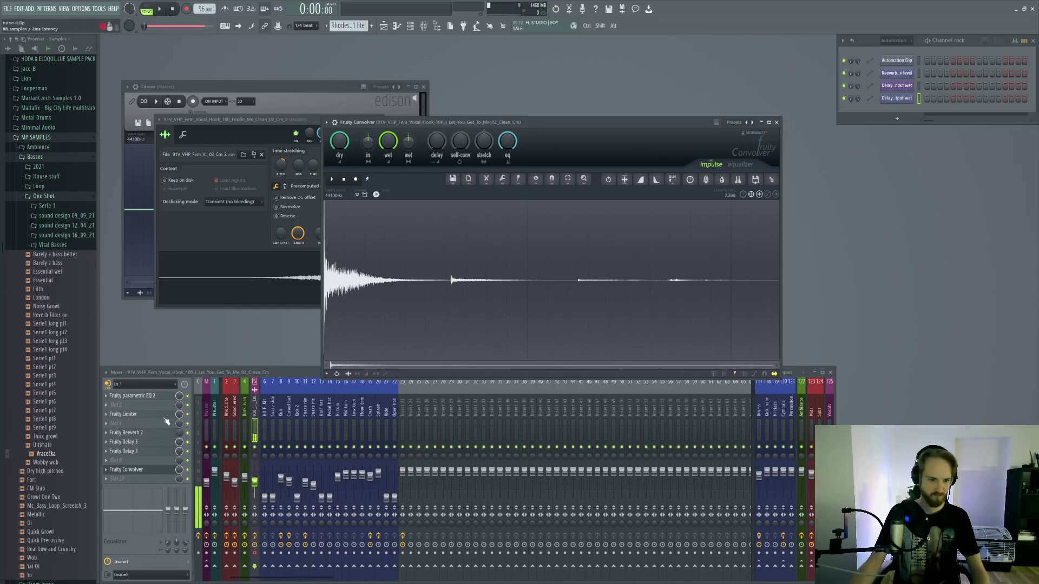
click(127, 392)
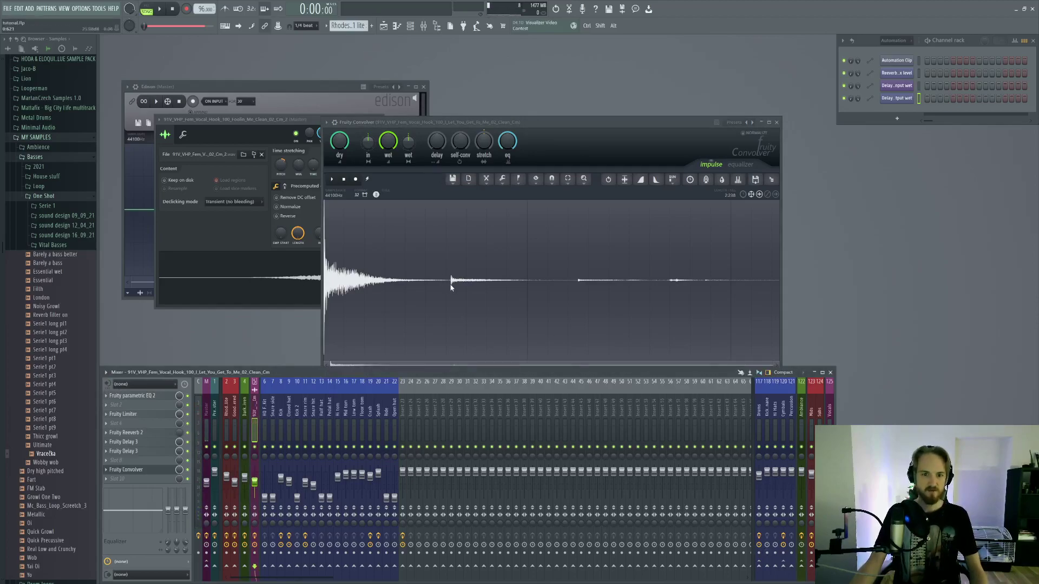
Step: Trim the recorded impulse by deleting everything from the second peak onward, and preview the remaining sound
drag(451, 286, 628, 296)
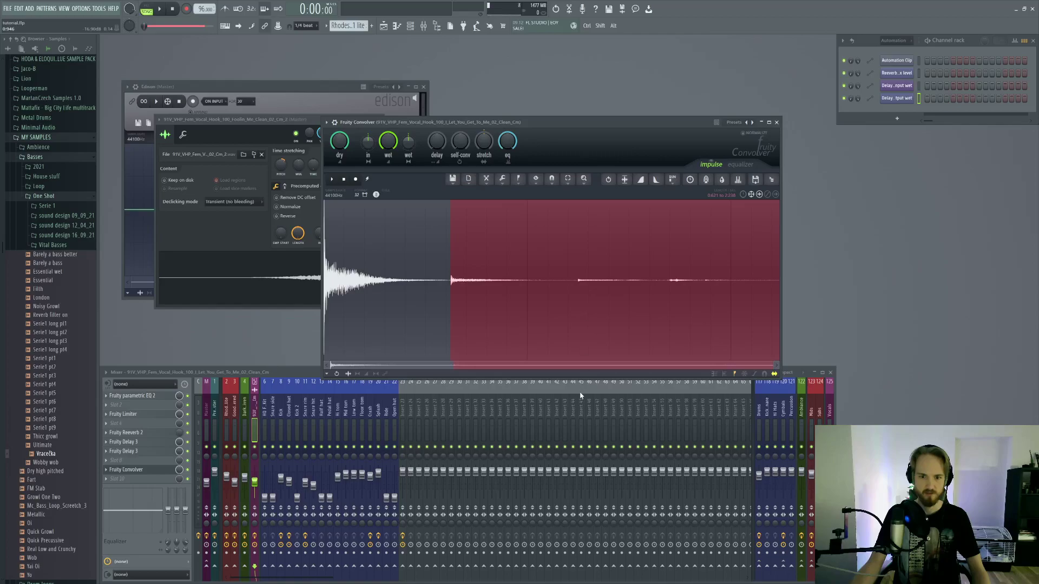
key(Delete)
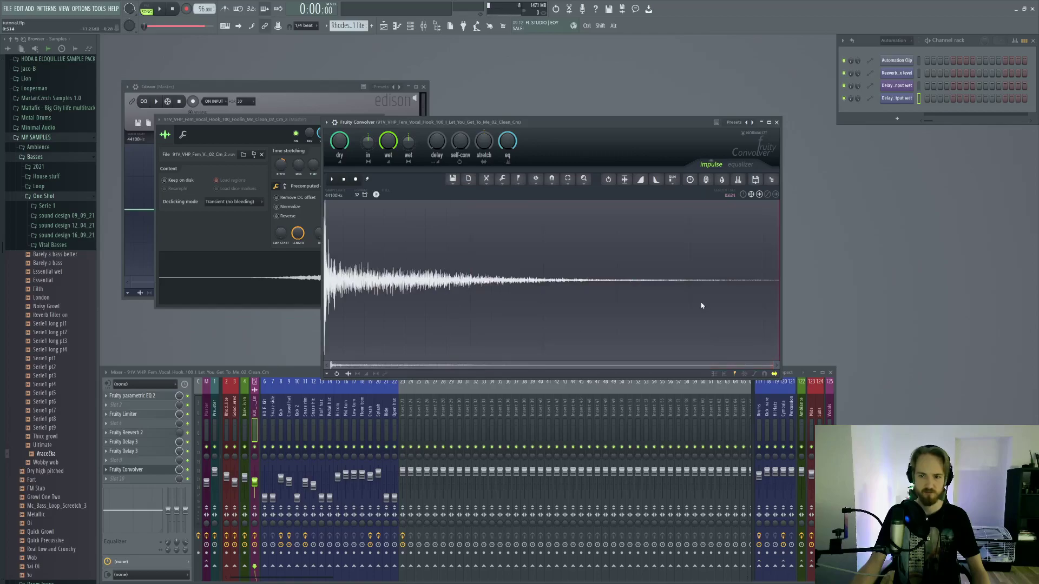
drag(761, 296, 820, 302)
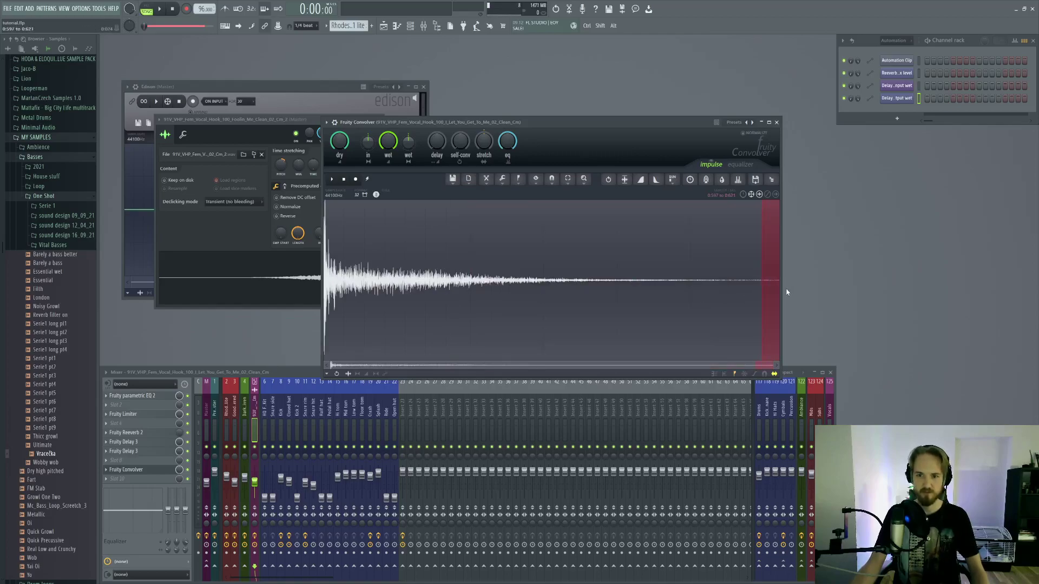
click(635, 298)
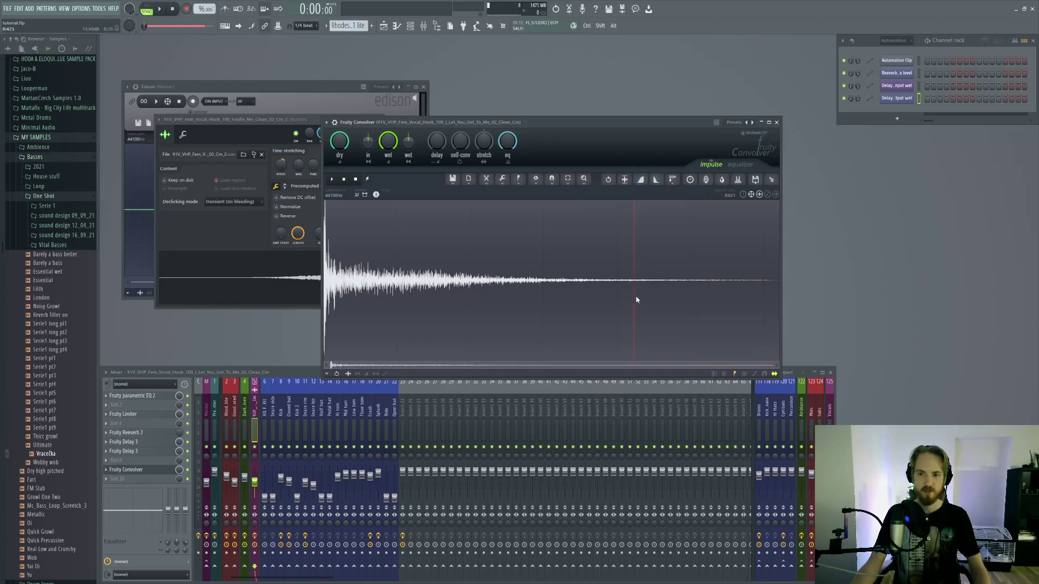
click(333, 182)
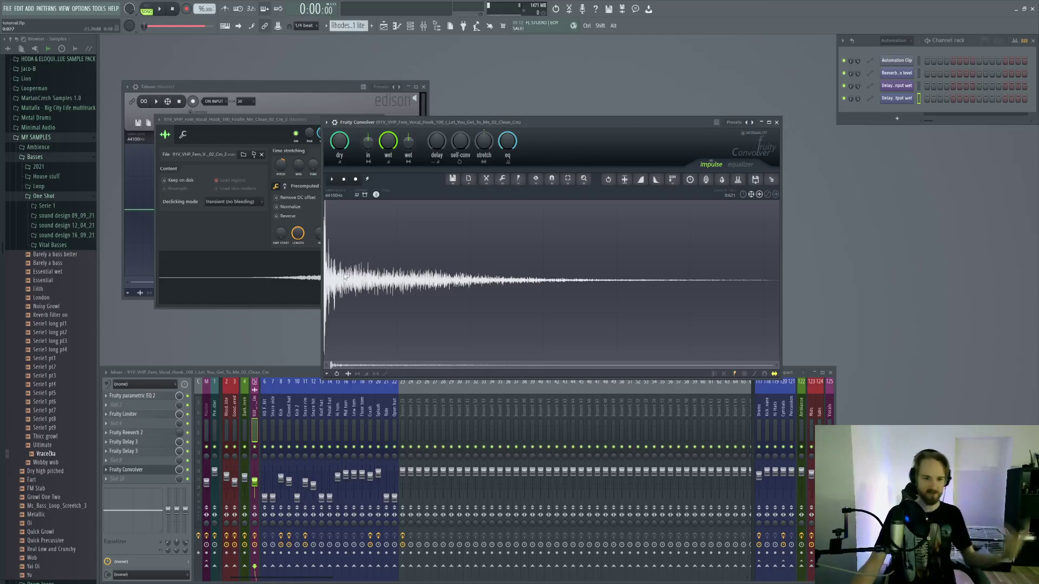
Step: With the vocal's Fruity Reeverb 2 bypassed and the track soloed, balance the Convolver's wet level during playback
click(188, 433)
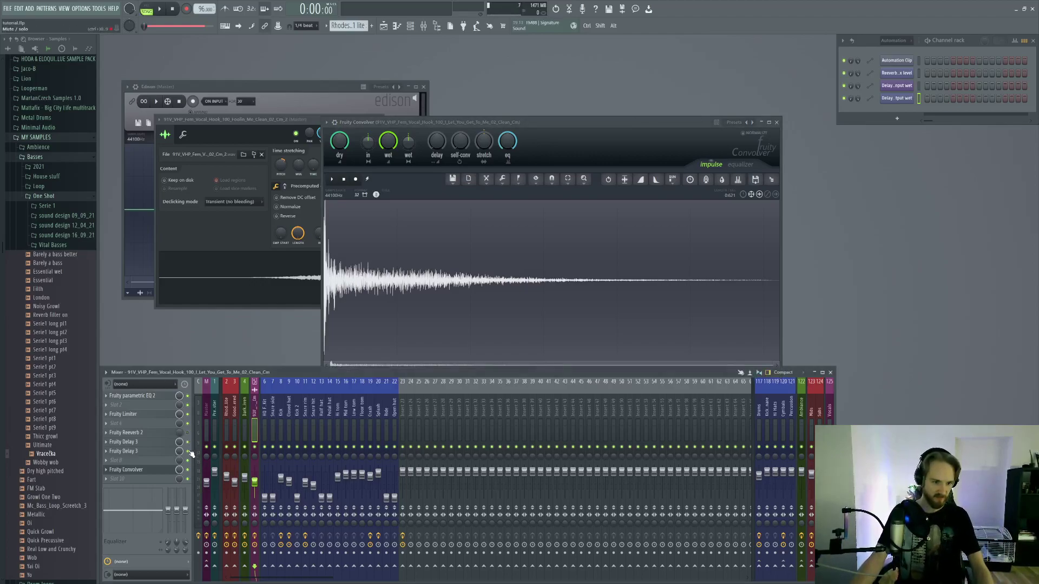
right_click(255, 446)
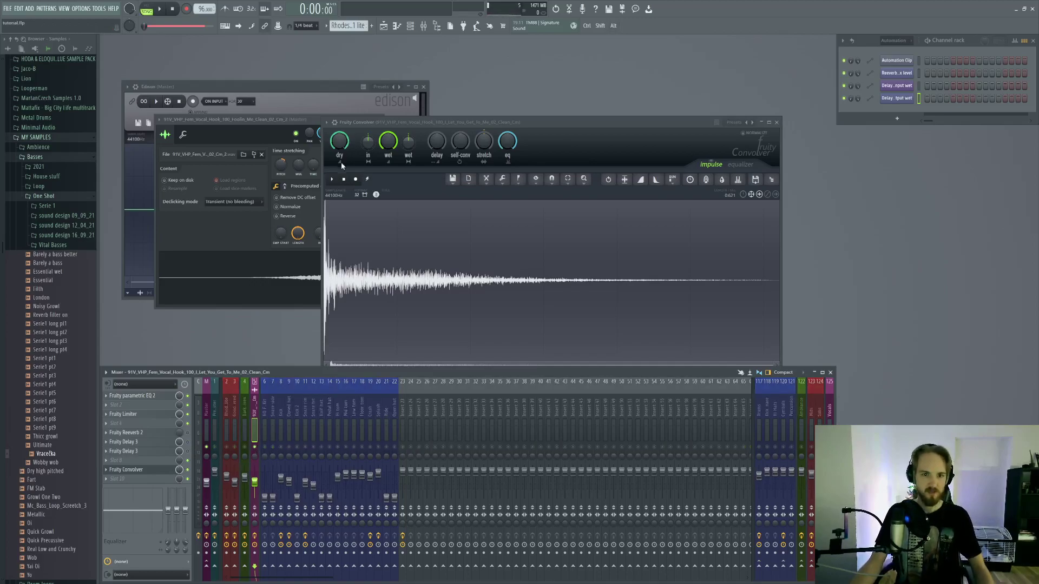
click(389, 143)
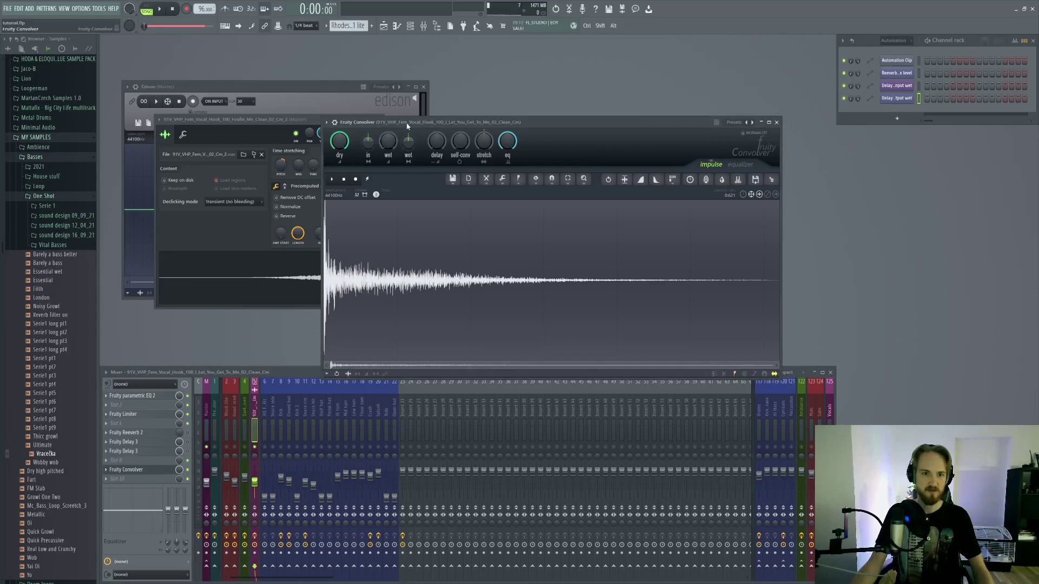
mouse_move(408, 122)
mouse_down()
mouse_move(429, 123)
mouse_move(418, 123)
mouse_up()
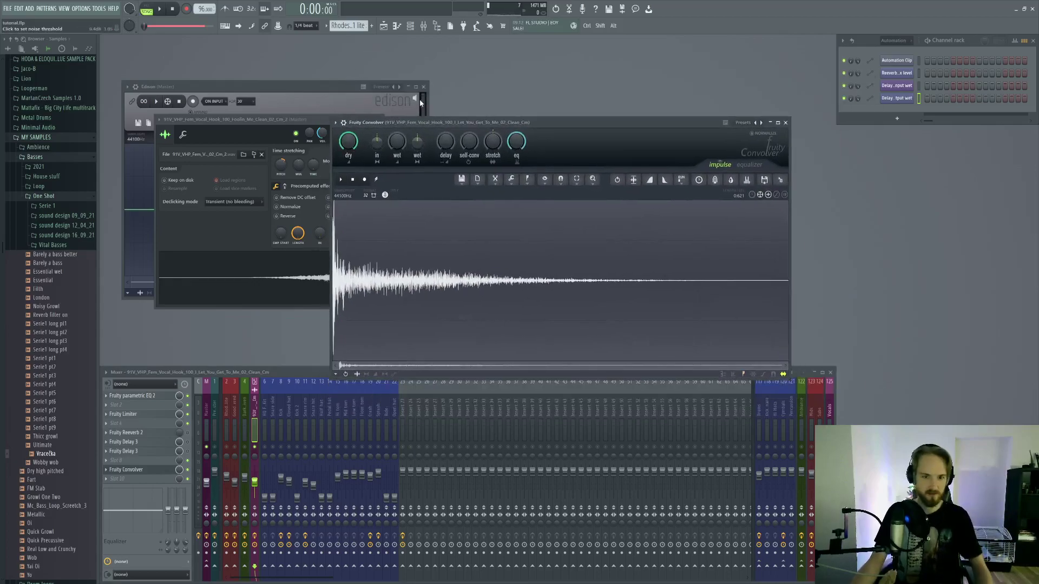
key(space)
drag(398, 149, 402, 145)
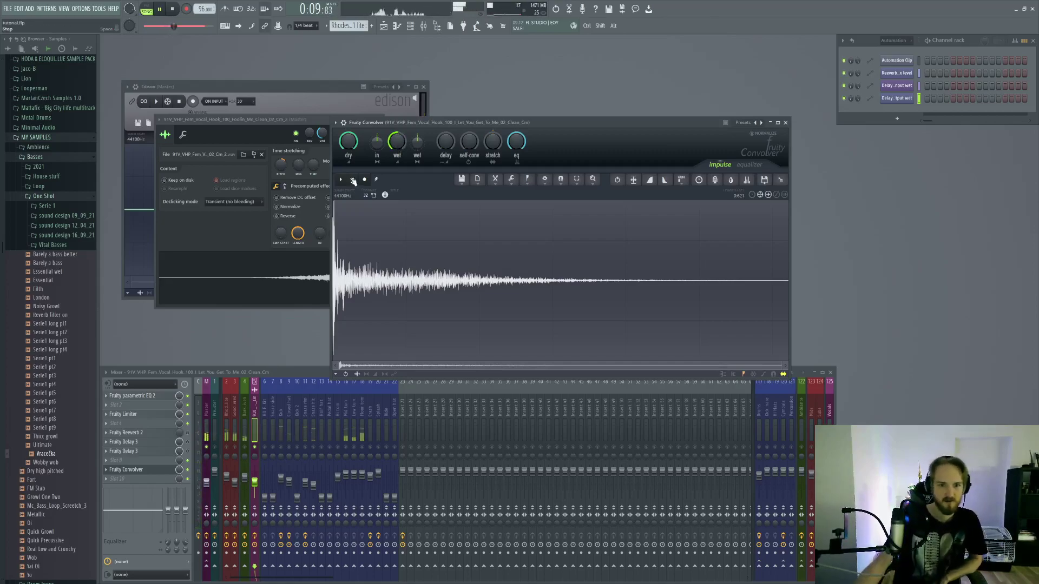
click(177, 9)
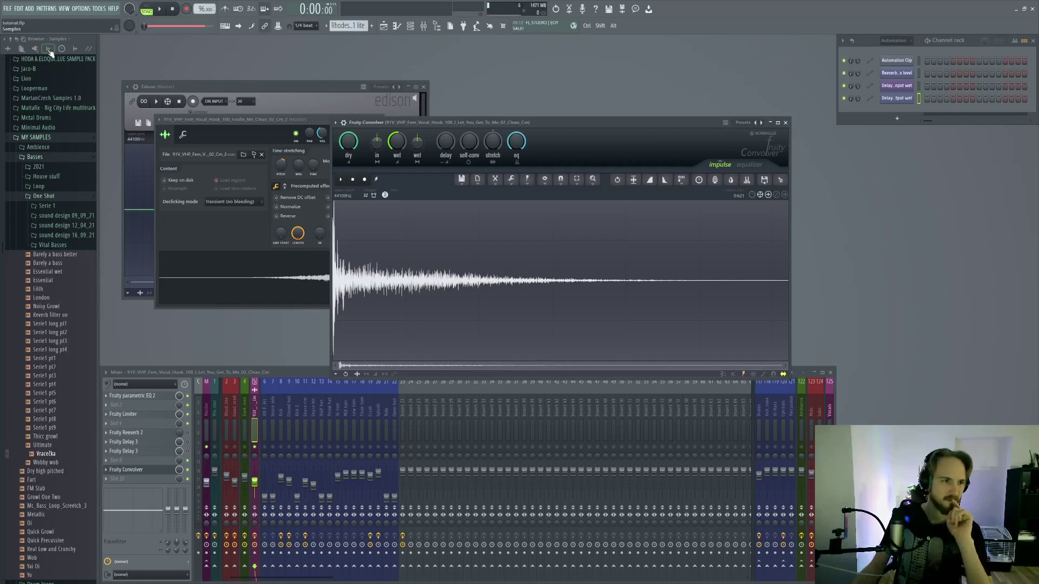
Step: Search the browser's Packs and IL shared data folders for ready-made impulse responses
click(19, 49)
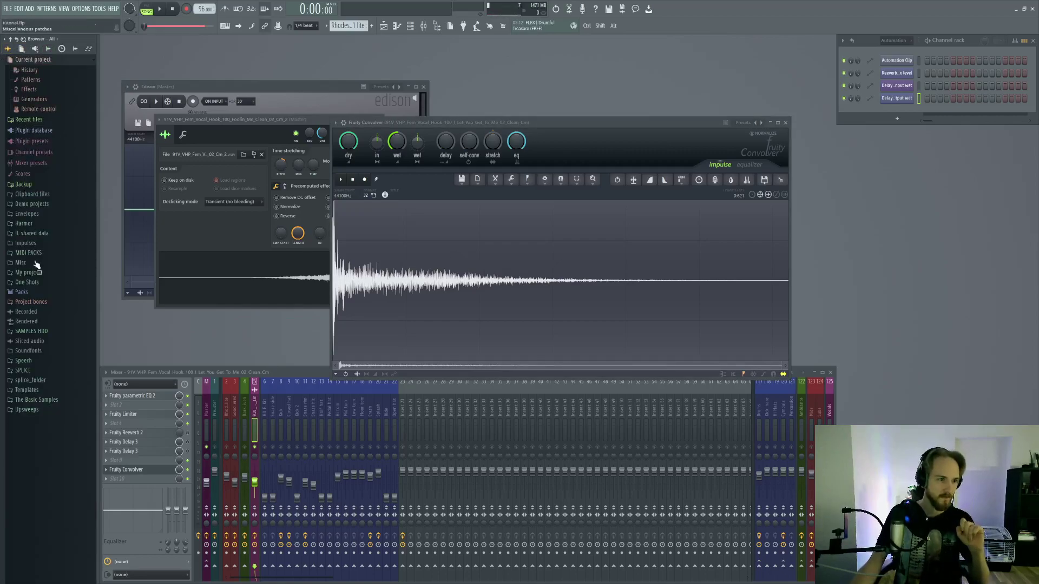
click(51, 296)
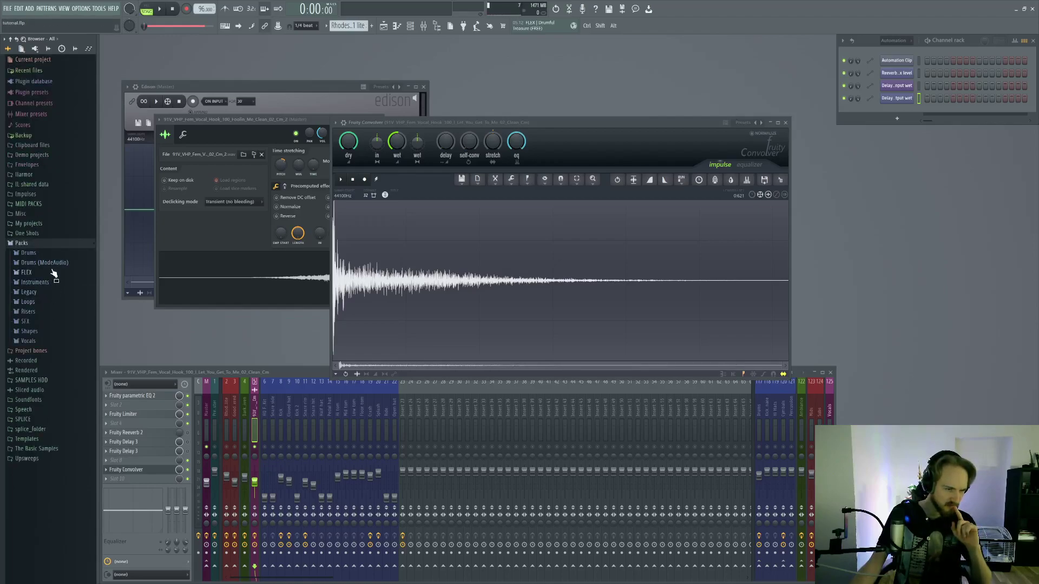
click(54, 273)
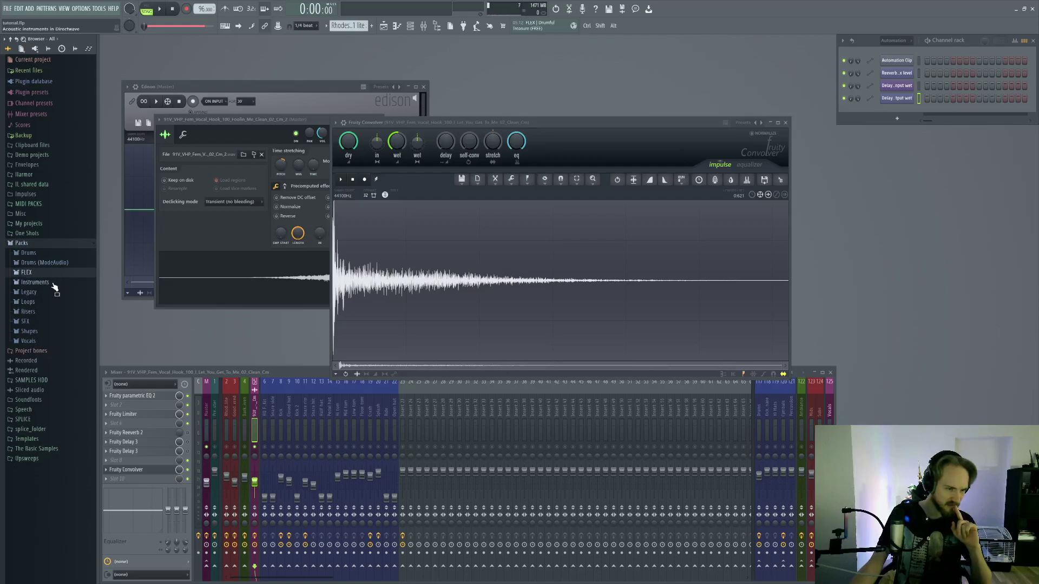
click(54, 272)
click(53, 294)
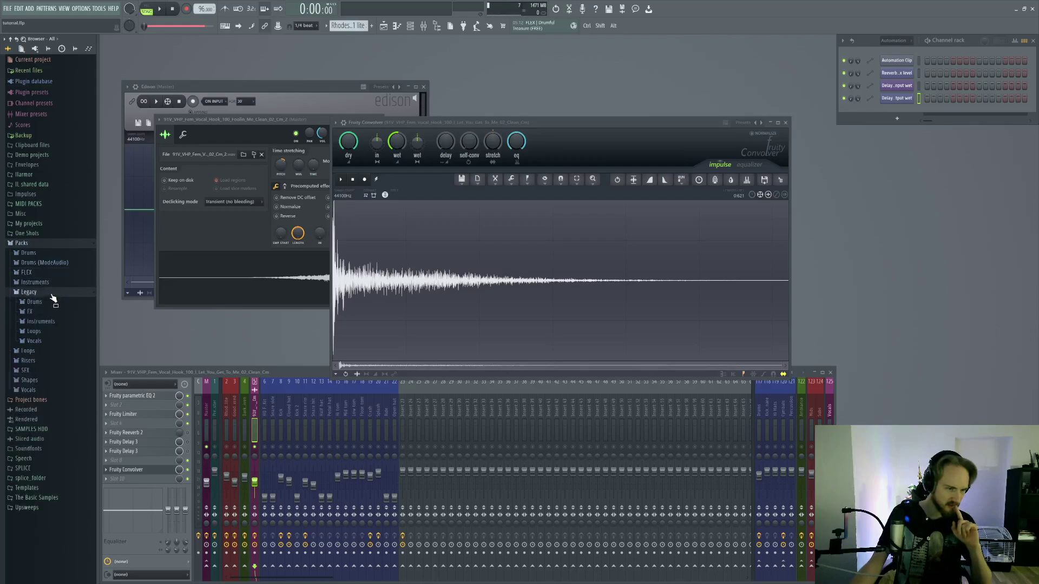
click(51, 295)
click(50, 304)
click(51, 304)
click(50, 312)
click(51, 312)
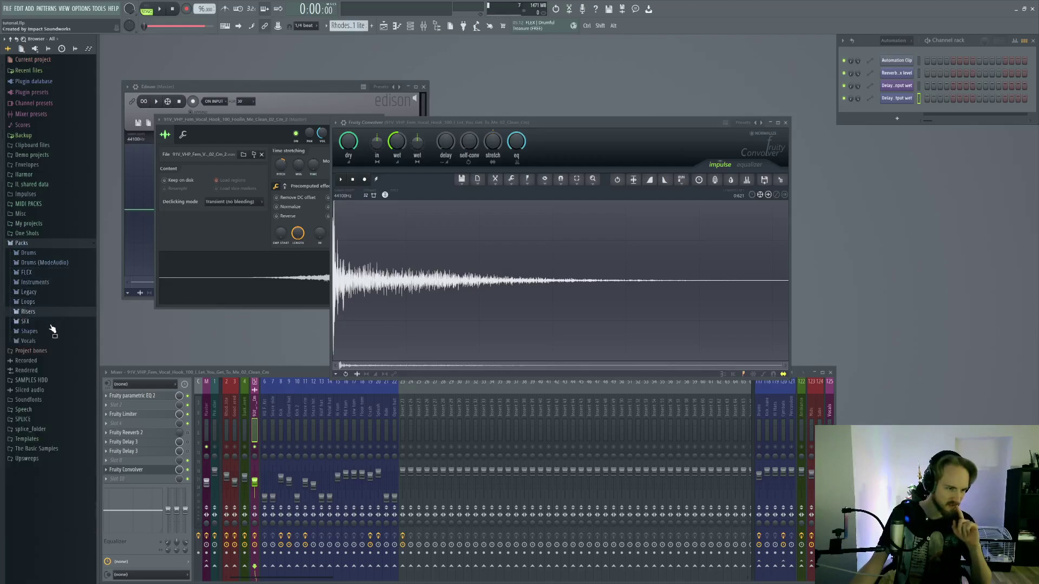
click(50, 324)
click(51, 324)
click(51, 332)
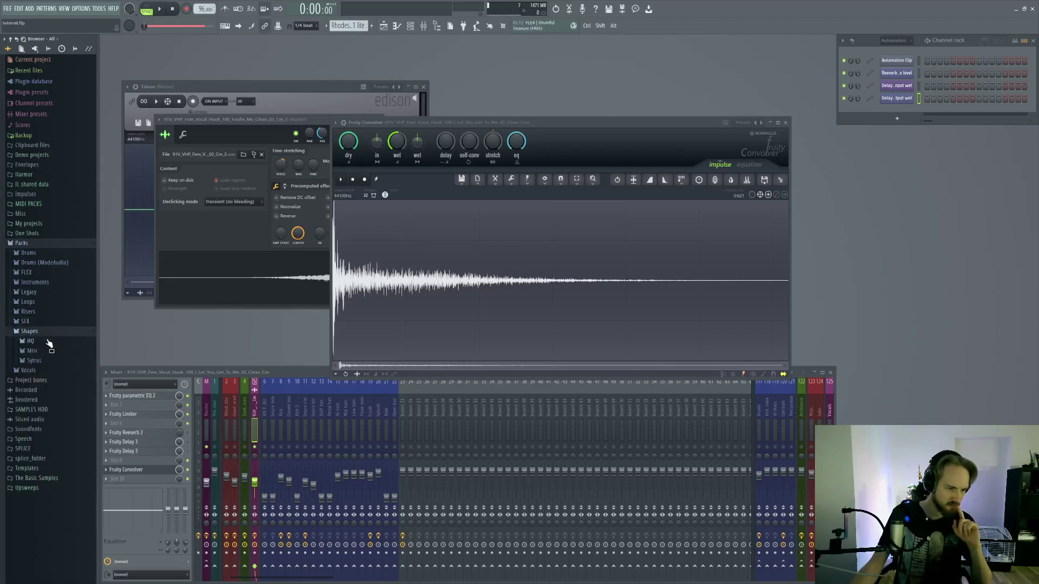
click(44, 332)
click(46, 244)
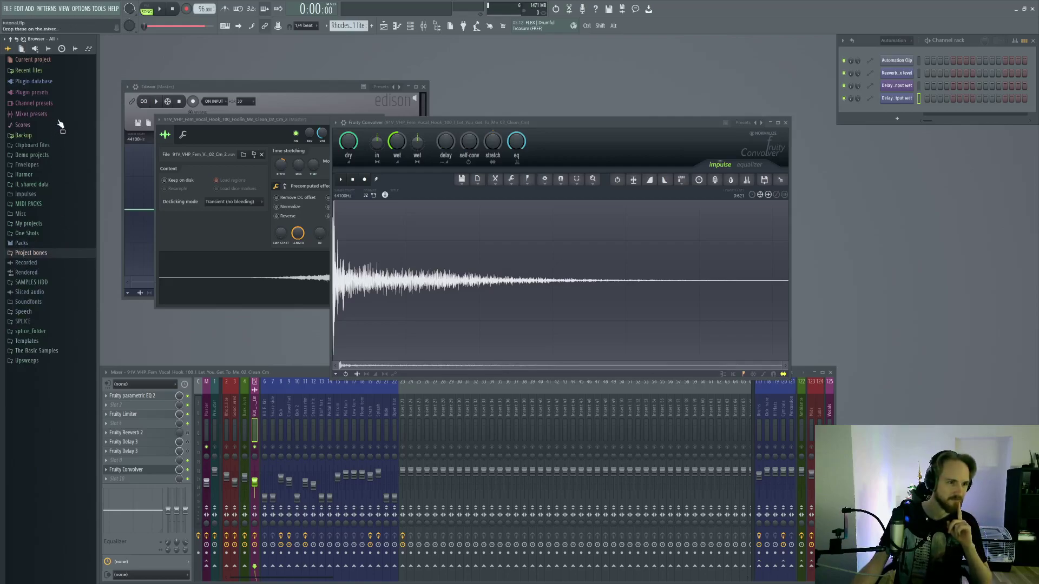
click(57, 185)
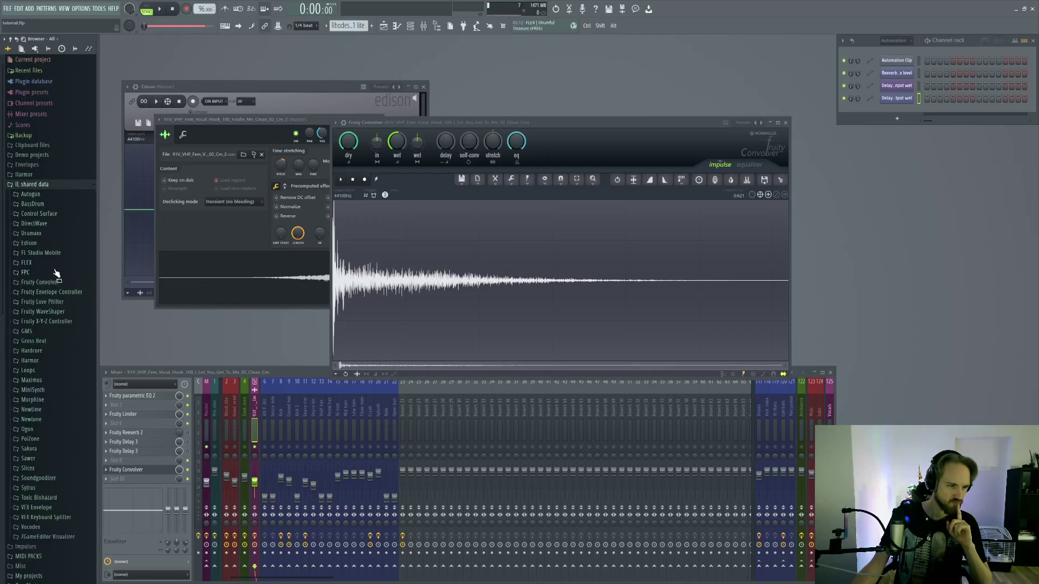
click(47, 186)
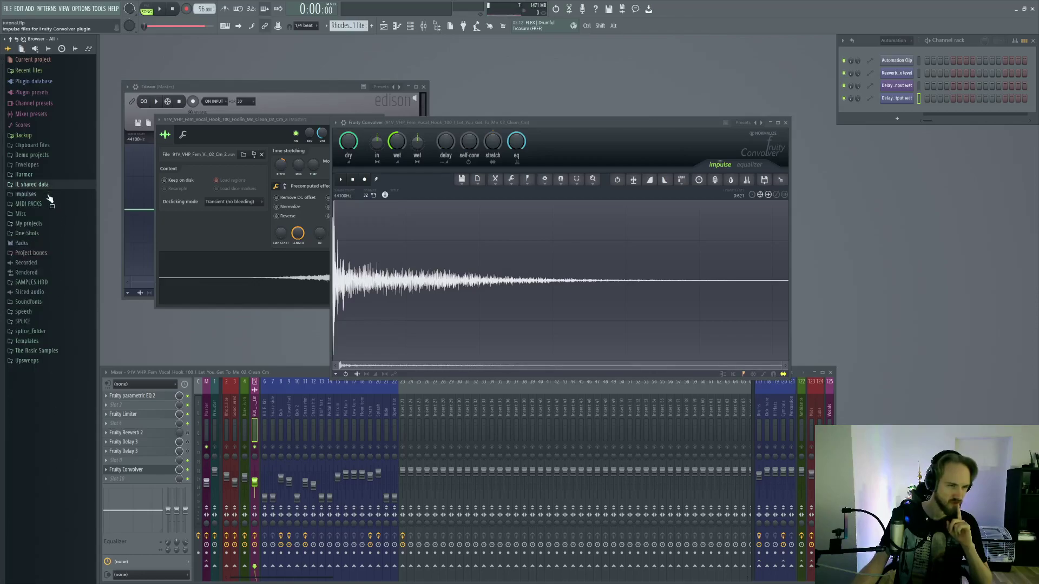
Step: Open the Impulses folder in the browser and audition impulse responses from its Corridors subfolder
click(46, 194)
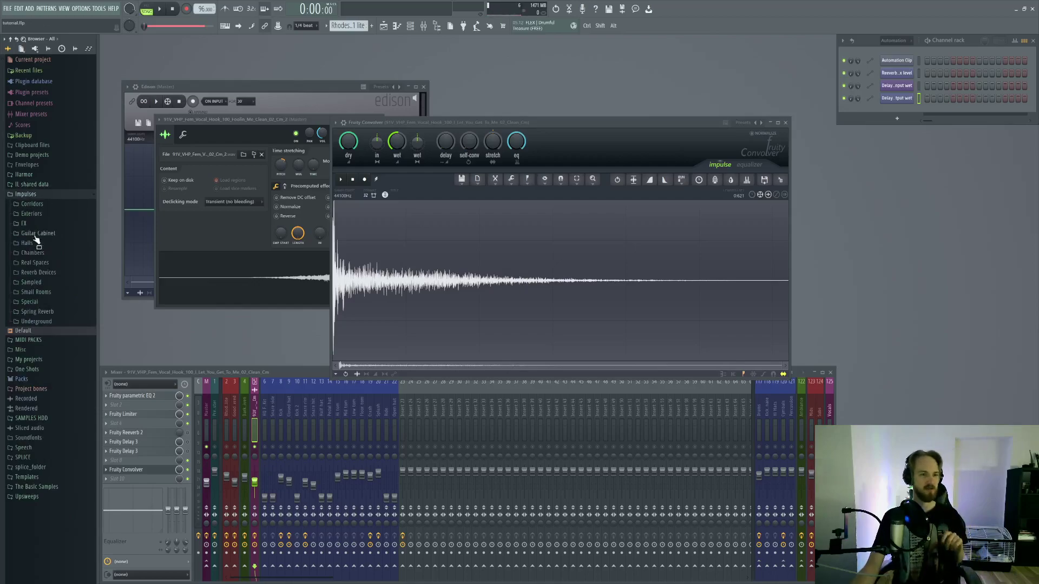
click(32, 204)
drag(49, 273, 359, 293)
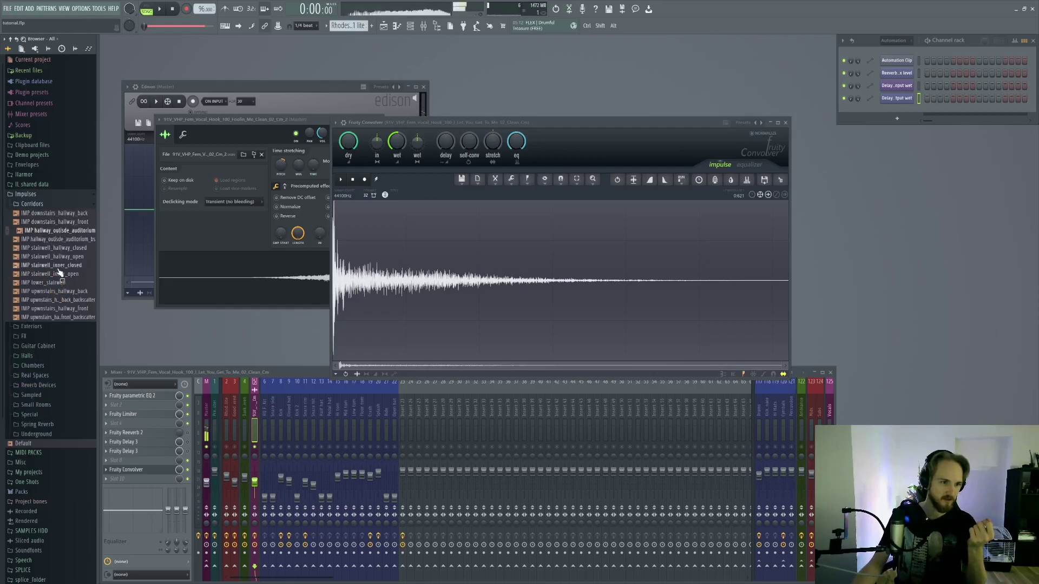
Step: Audition outdoor impulse responses from the Exteriors subfolder, including the graveyard, hill_forest and trail_hillside recordings
click(54, 326)
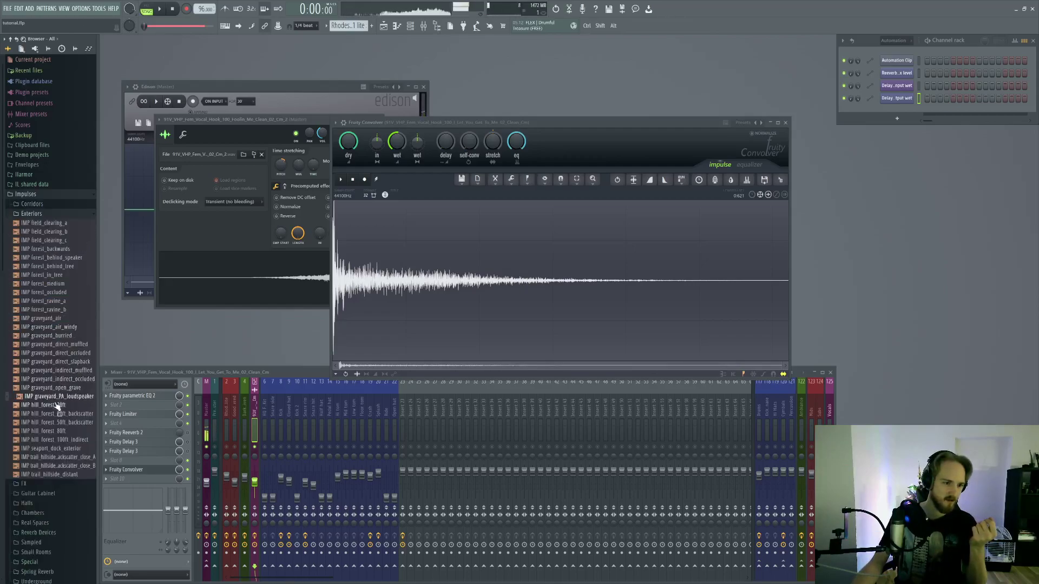
click(58, 441)
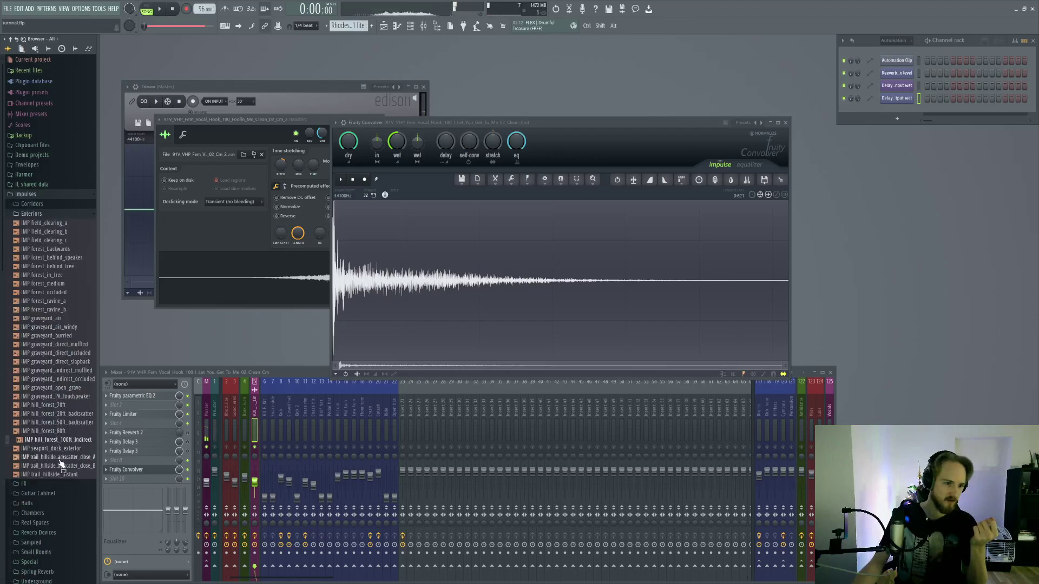
click(69, 407)
click(73, 422)
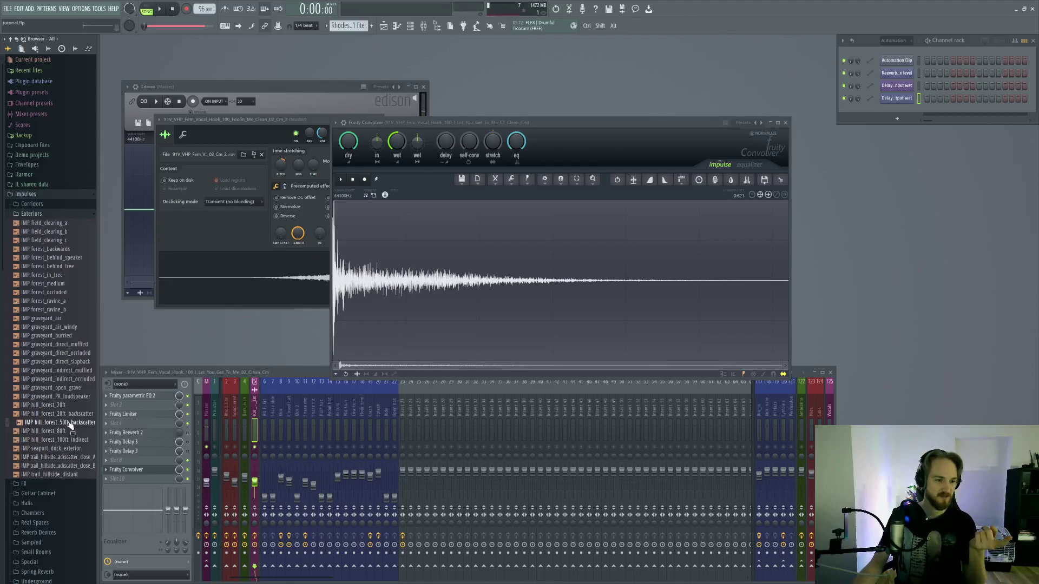
click(74, 431)
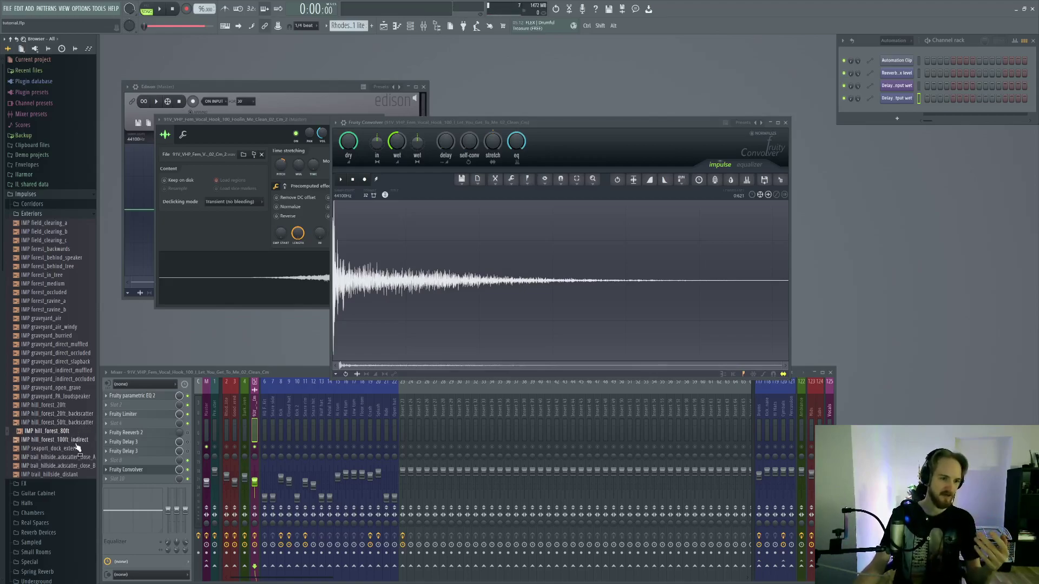
click(76, 440)
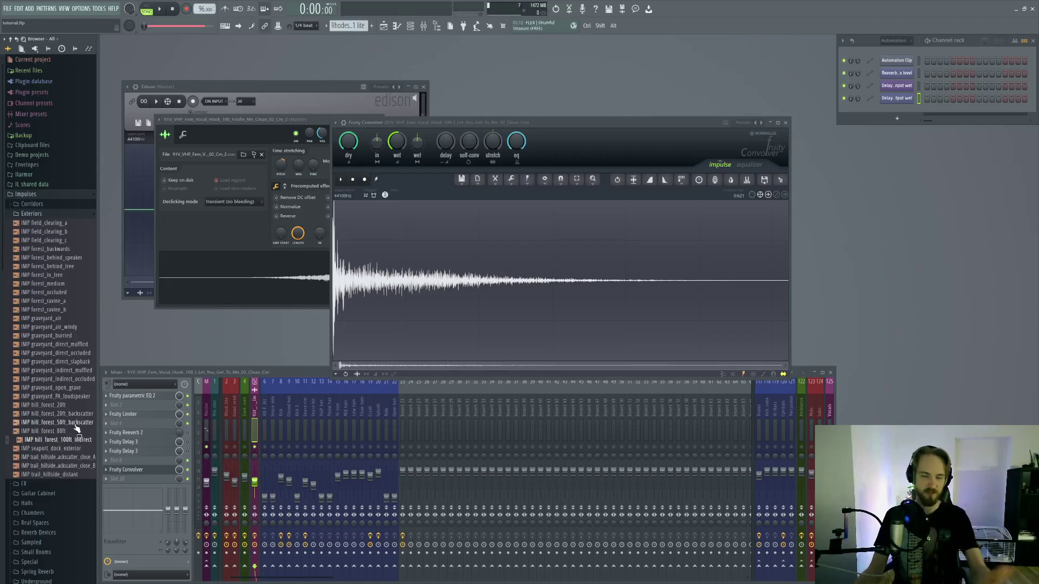
click(78, 284)
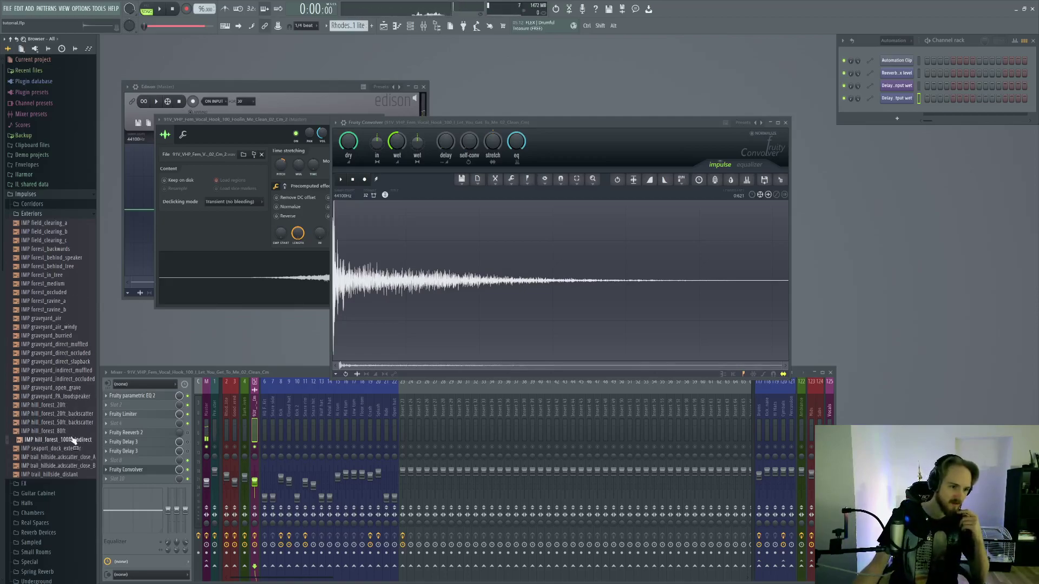
click(69, 466)
click(73, 475)
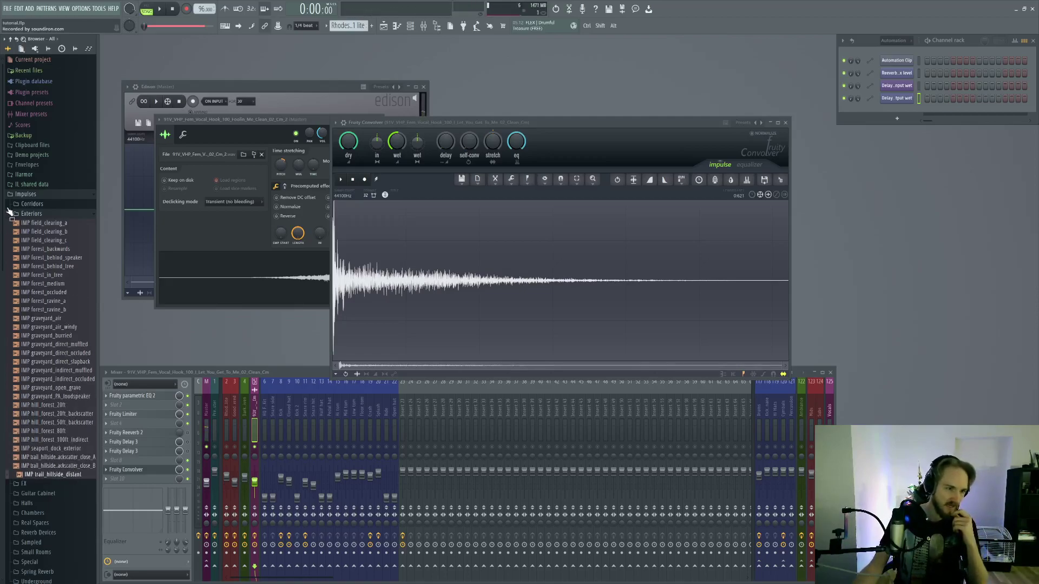
Step: Collapse Exteriors and audition the FX impulses, including bee_pop, double_dulcimar_top and piano_pedal_down
click(32, 215)
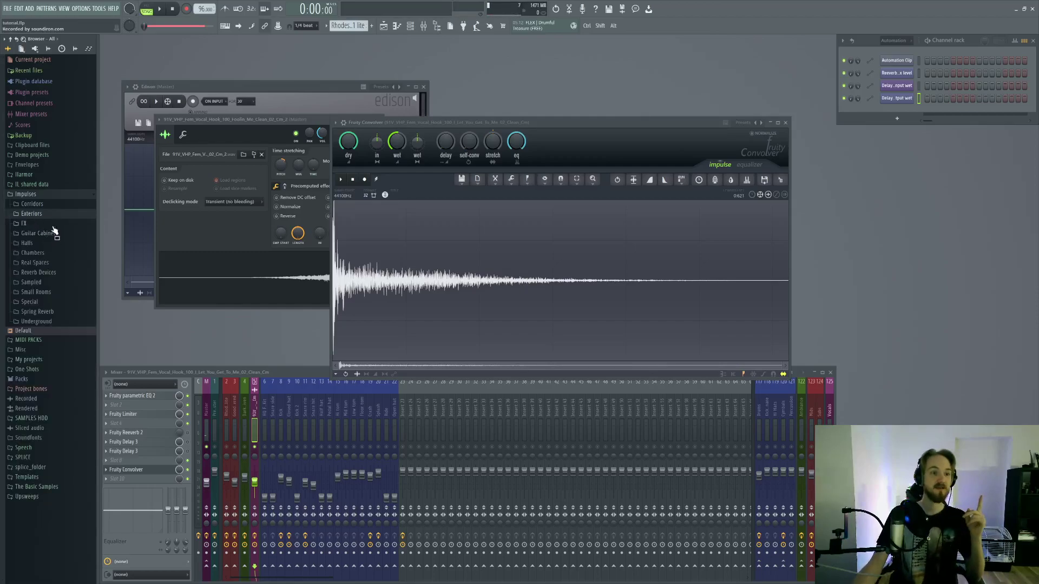
click(53, 227)
click(60, 238)
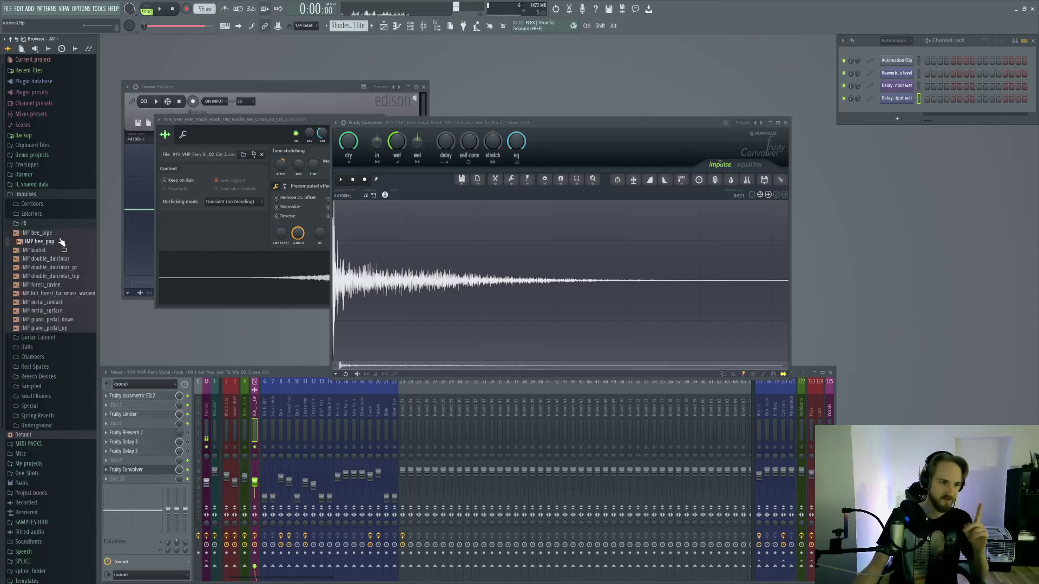
click(55, 267)
click(56, 276)
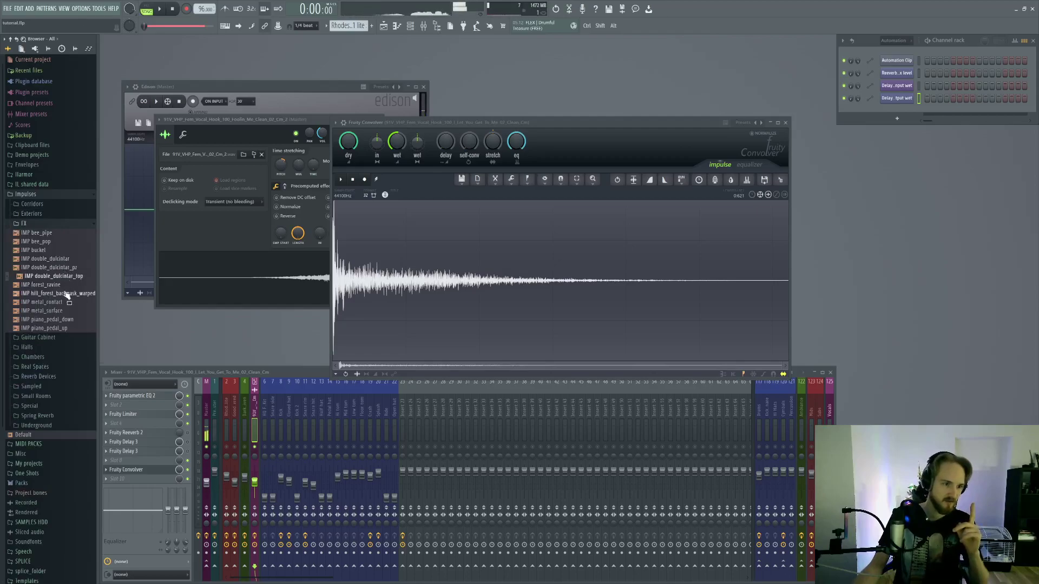
click(65, 294)
click(68, 312)
click(68, 319)
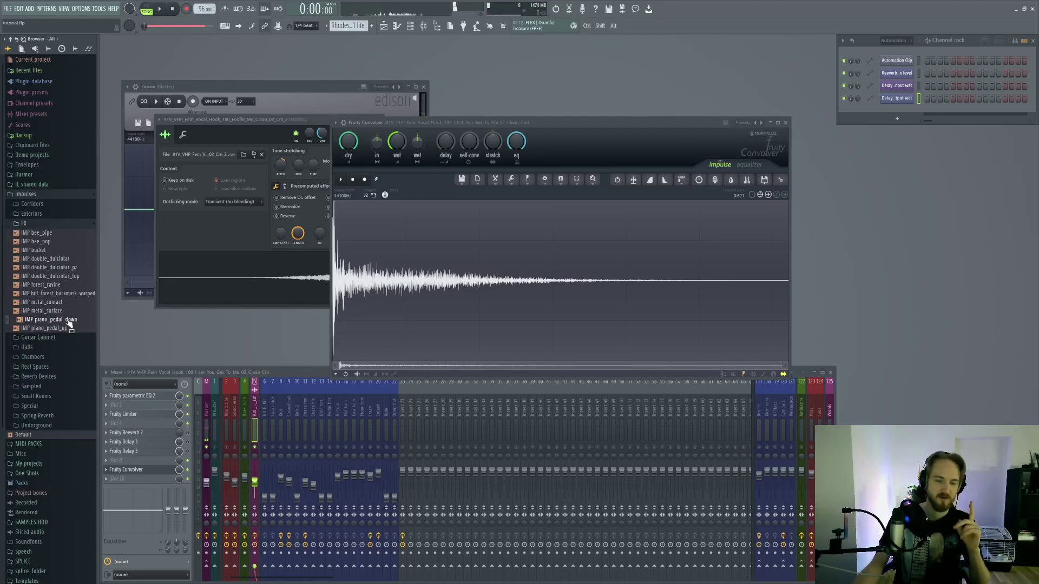
Step: Load the IMP piano_pedal_down impulse into the vocal's Fruity Convolver and listen to it during song playback
drag(69, 324, 421, 320)
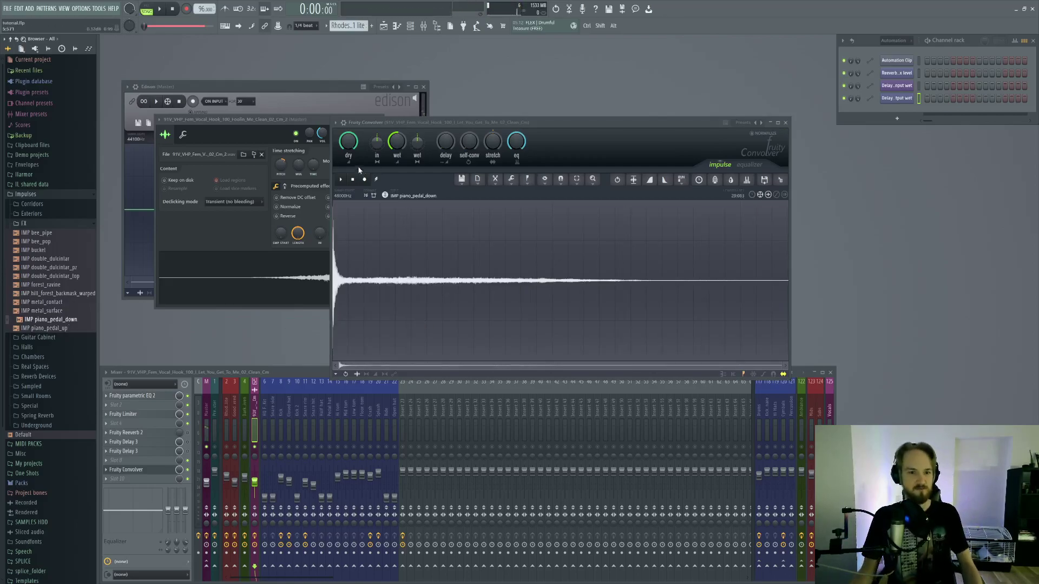
click(364, 182)
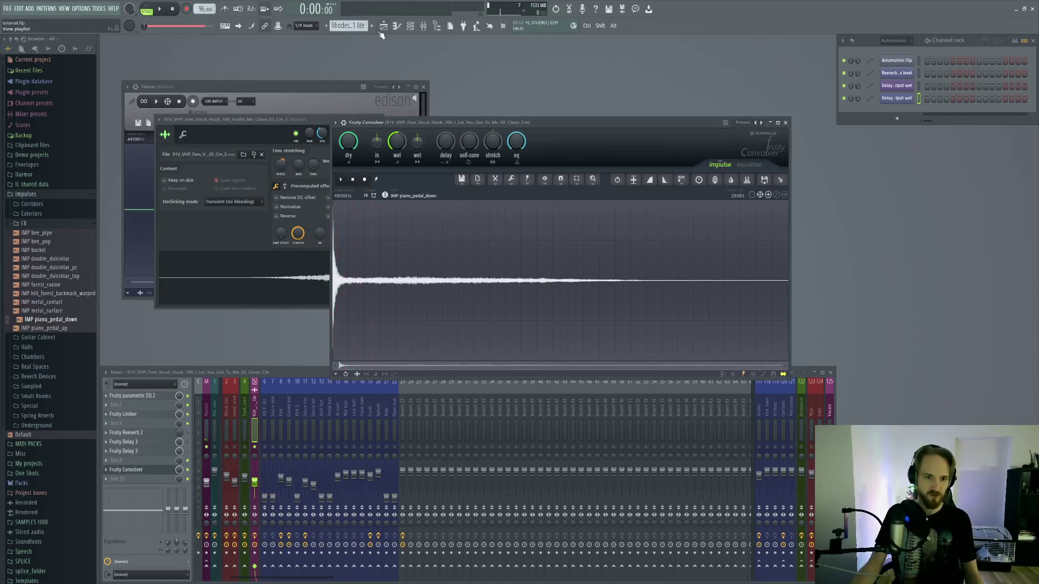
key(space)
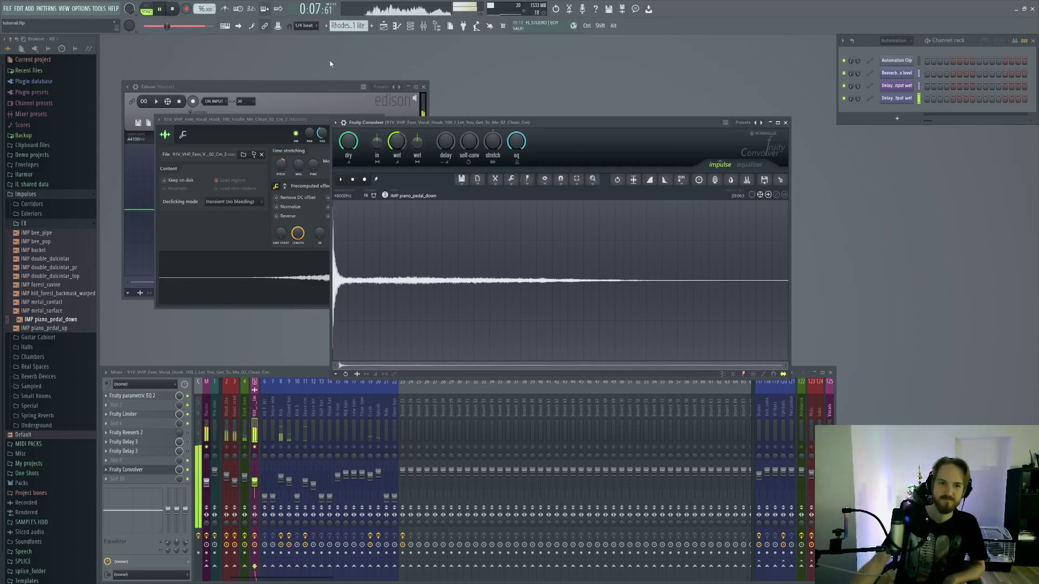
click(176, 11)
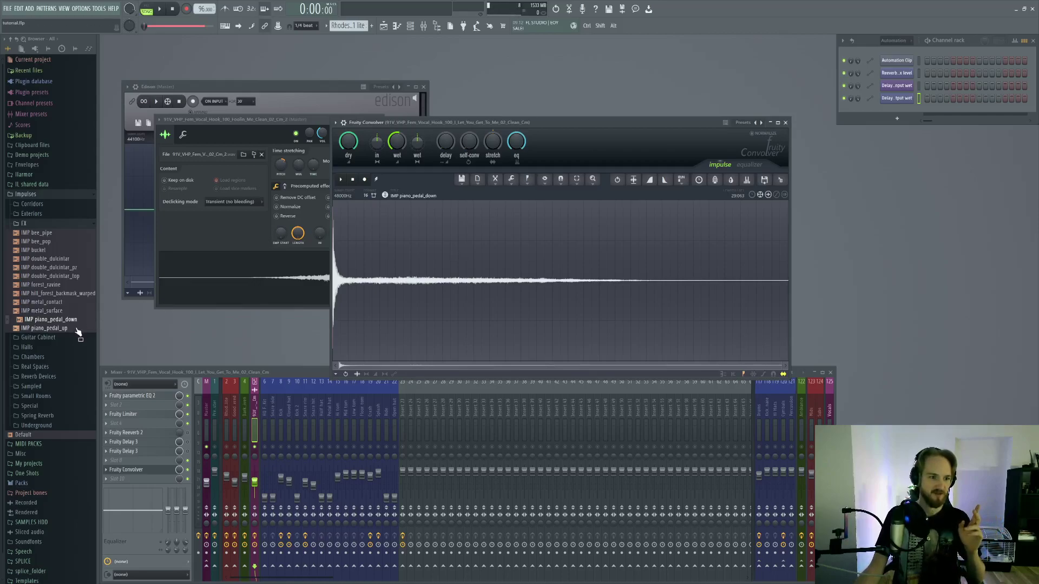
Step: Audition further impulses in the FX subfolder, working upward from metal_surface and forest_ravine to bee_pop
click(48, 311)
click(47, 287)
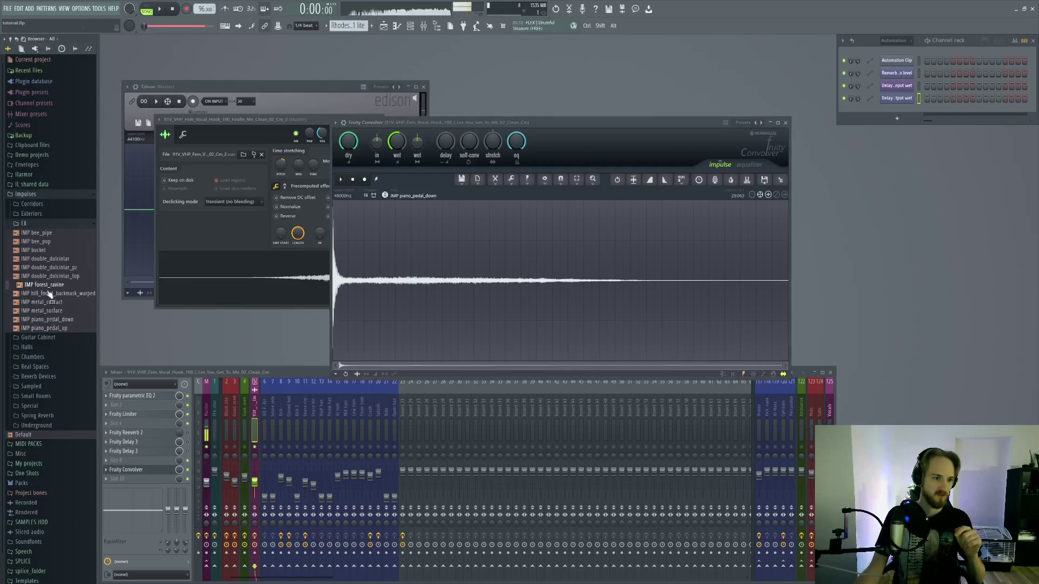
key(Up)
key(Up)
key(Up)
key(Up)
key(Up)
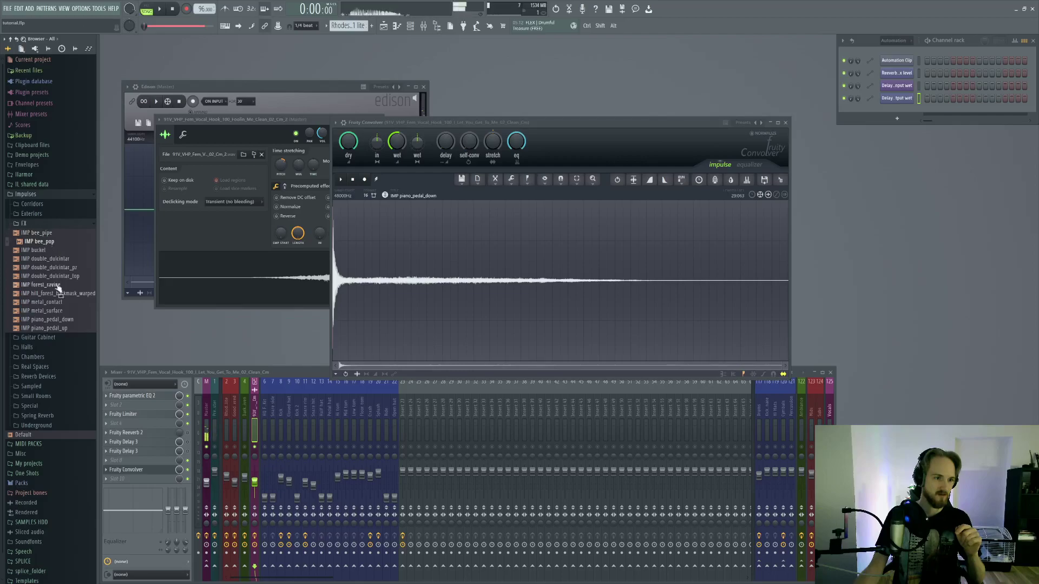
Step: Open the Guitar Cabinet subfolder and audition several of its Cabinet Model impulses
click(60, 337)
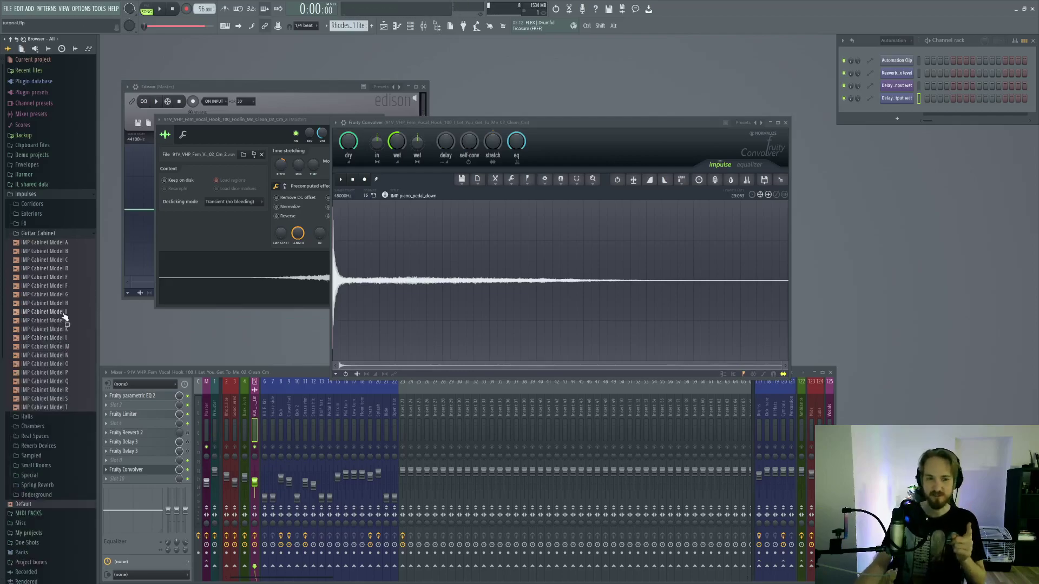
click(63, 313)
click(64, 349)
click(65, 373)
click(65, 392)
click(62, 340)
click(51, 296)
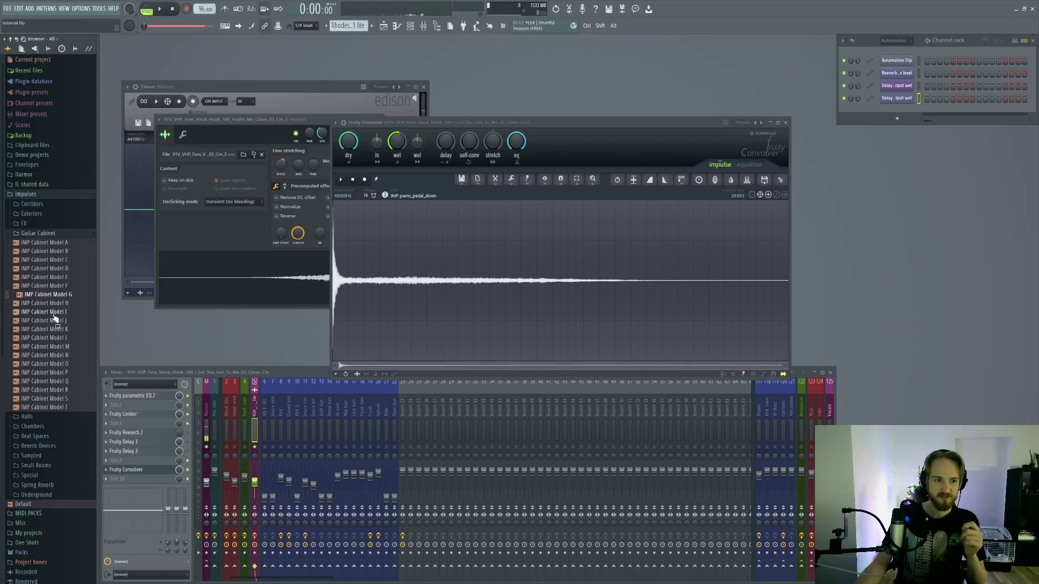
Step: Load IMP Cabinet Model K into Fruity Convolver and raise the wet level while checking the vocal in playback
drag(45, 329, 374, 278)
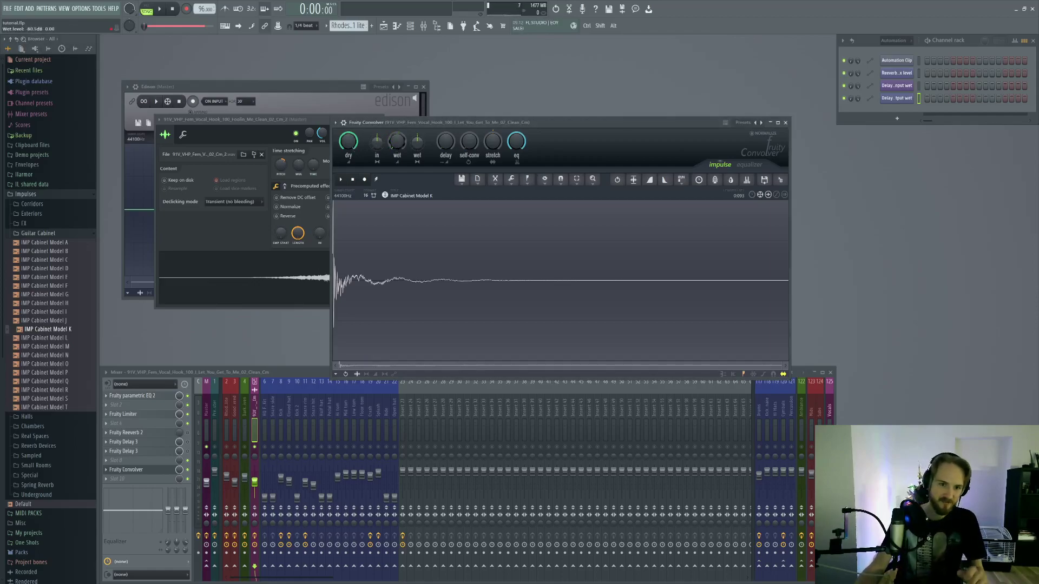
drag(397, 142, 397, 88)
key(space)
drag(396, 145, 397, 109)
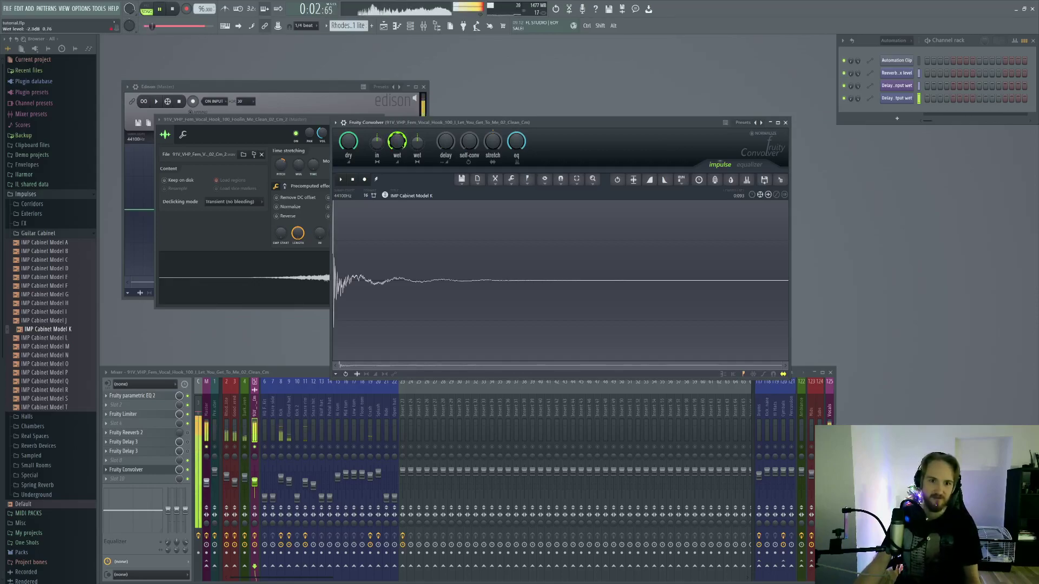
key(space)
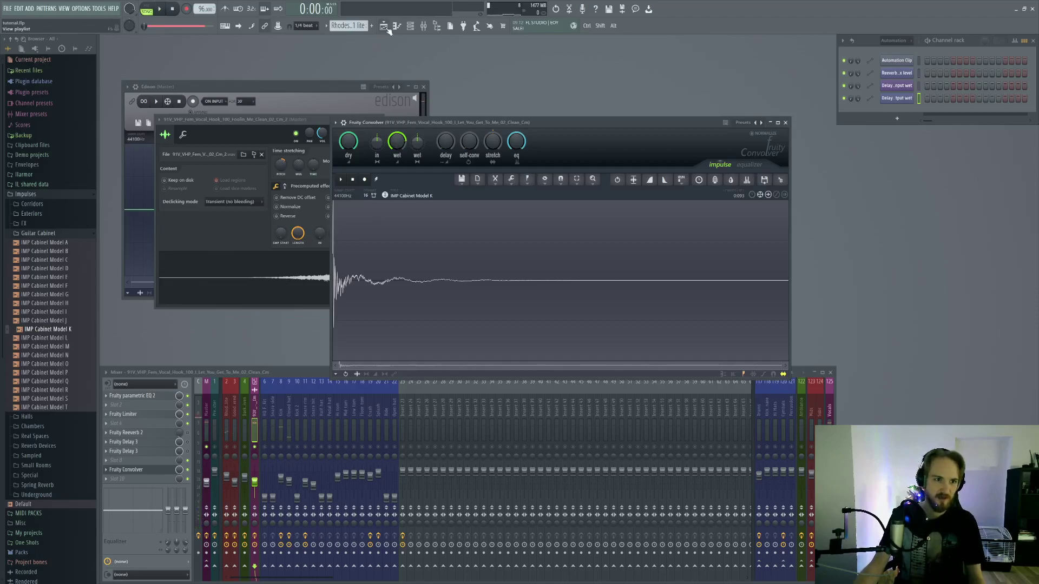
Step: Add a FLEX instrument to the empty playlist track below Automations
click(434, 414)
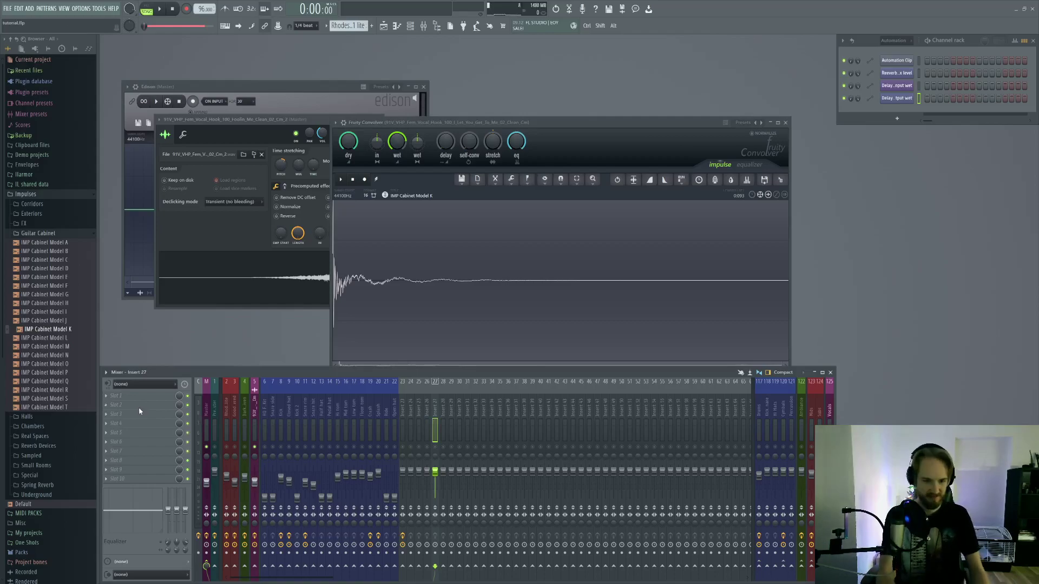
key(F5)
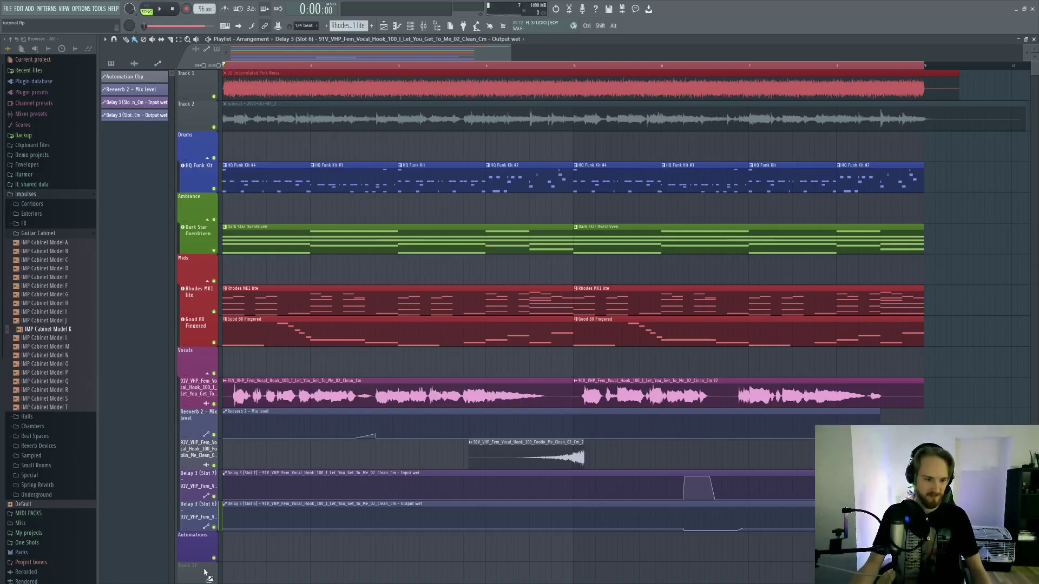
drag(204, 570, 204, 572)
scroll(243, 515, down, 3)
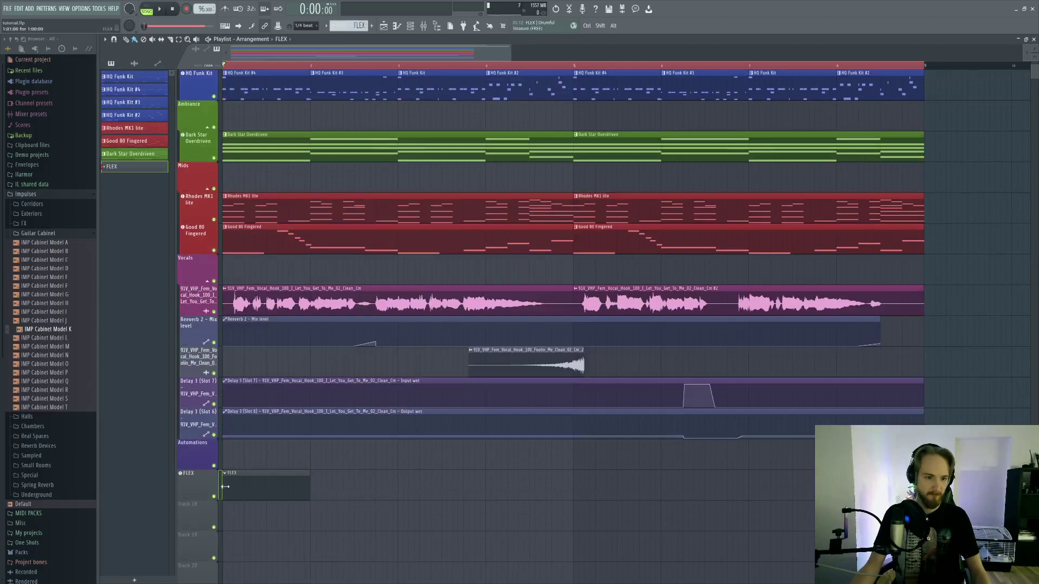
Step: Enter a single note about one bar long at the start of the FLEX pattern, and return to the playlist
double_click(267, 474)
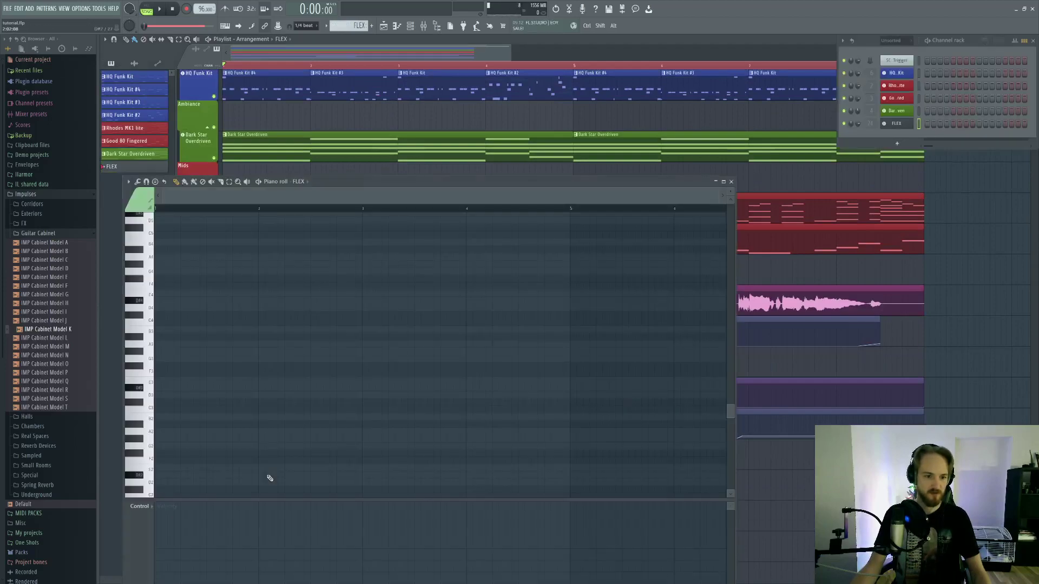
click(157, 382)
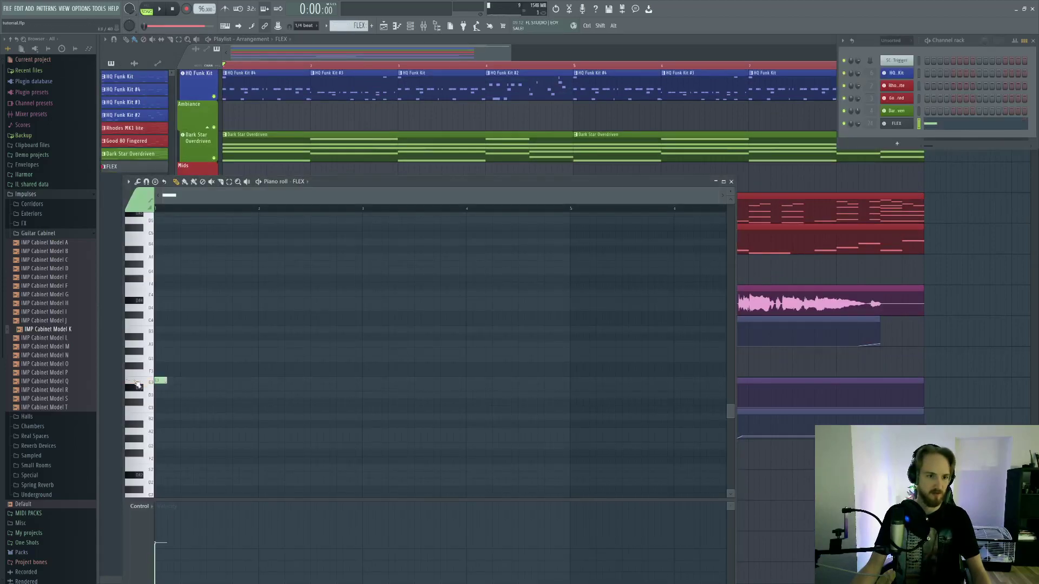
drag(163, 380, 269, 381)
key(Escape)
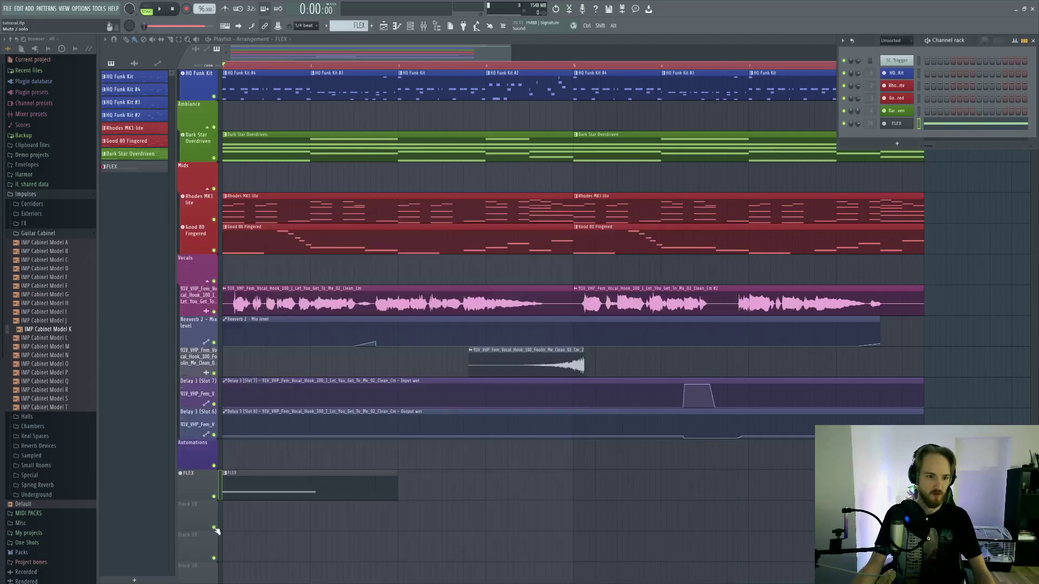
Step: Load the Ace Nylon Lite preset from FLEX's Essential Guitars pack, show the mixer, and play the song with FLEX closed
double_click(189, 495)
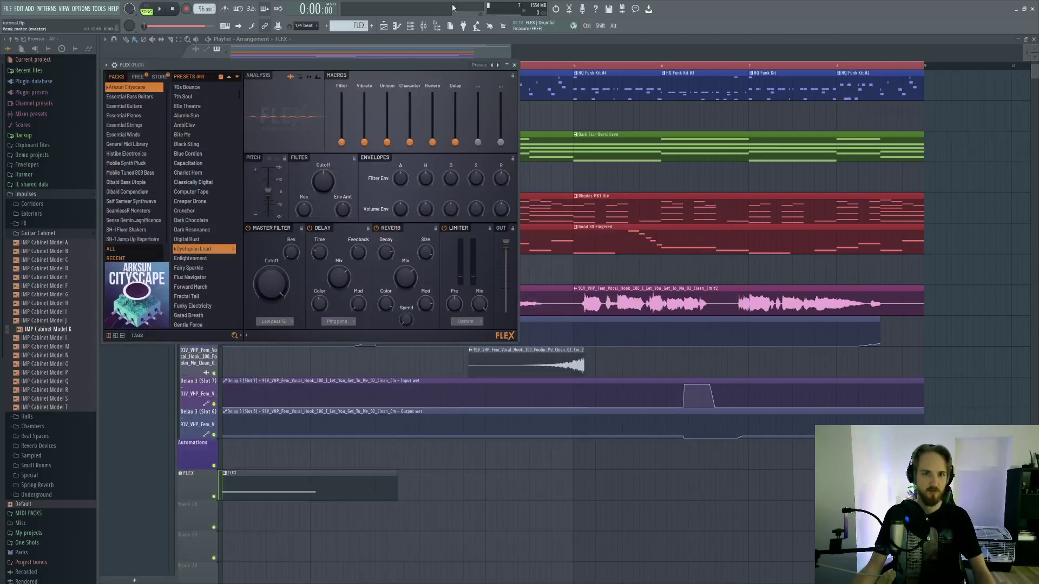
click(424, 27)
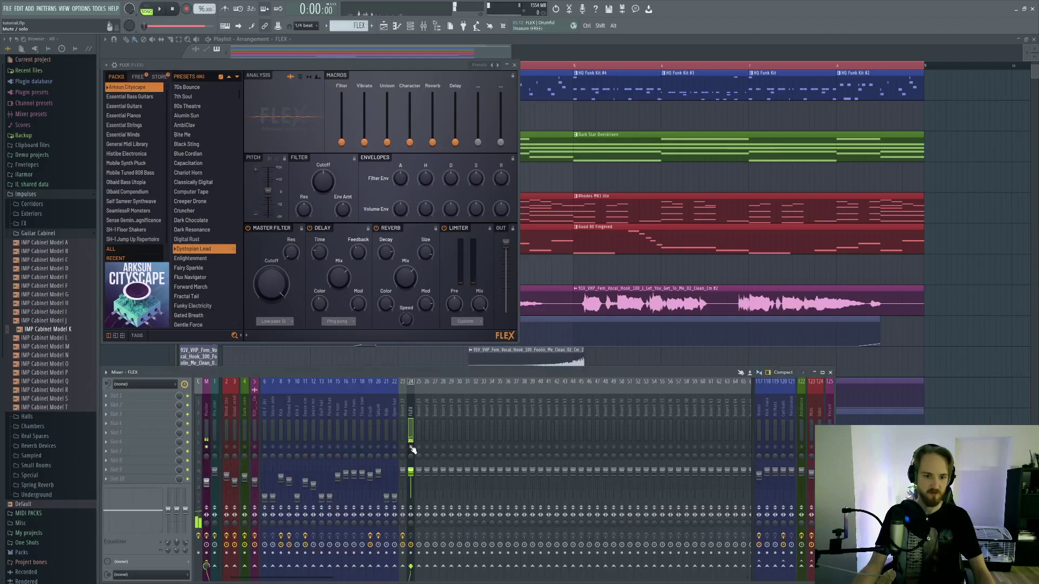
click(145, 106)
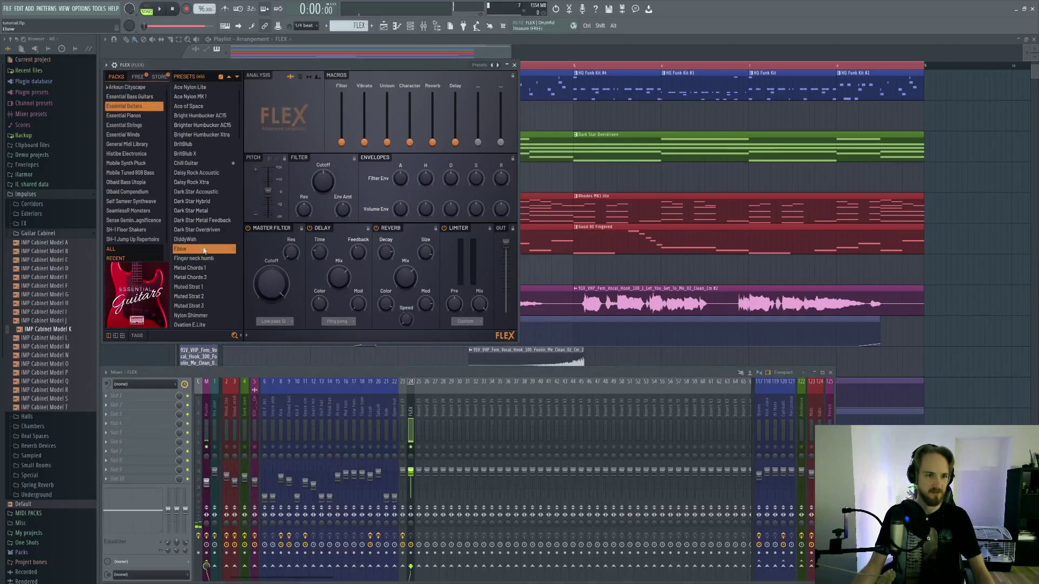
click(200, 87)
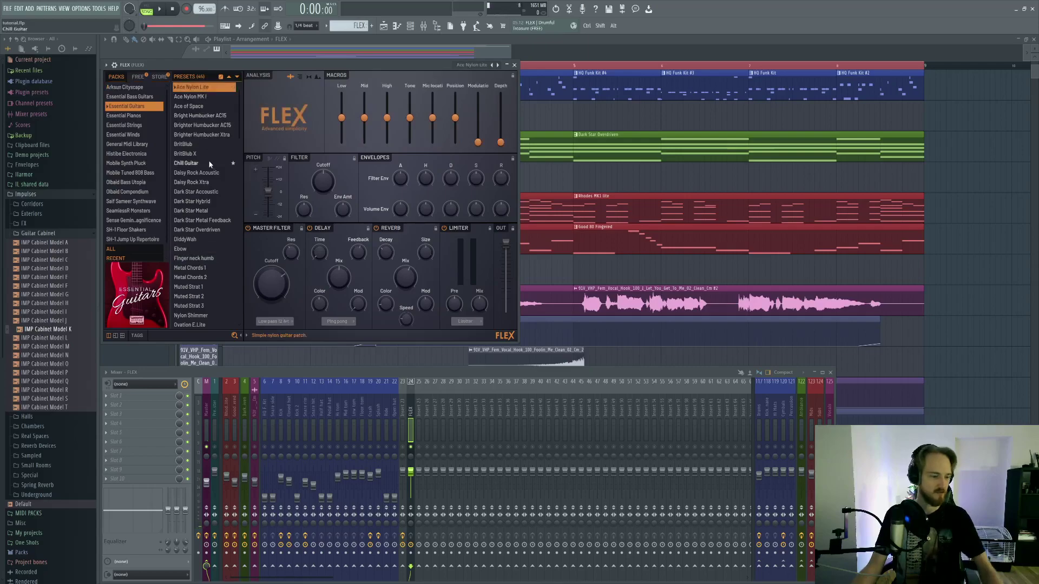
key(space)
click(514, 65)
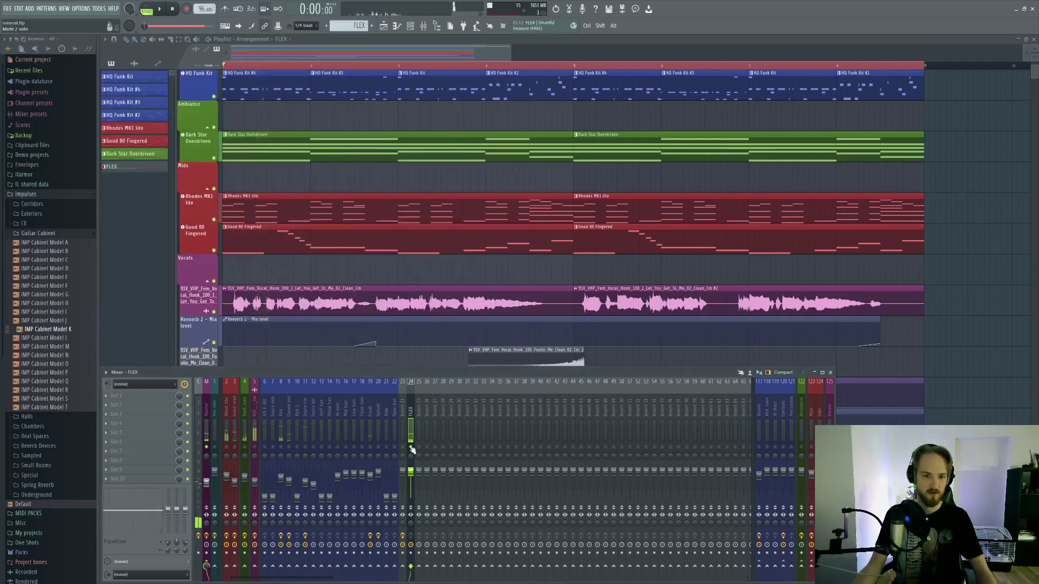
Step: Add Fruity Convolver to the FLEX mixer track, load IMP Cabinet Model K, and play the result
key(space)
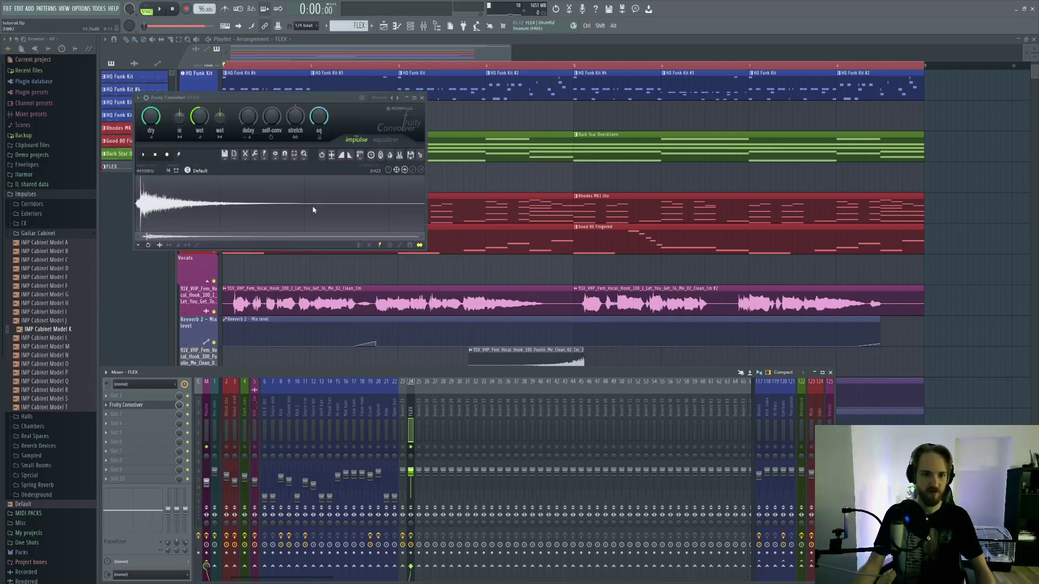
drag(49, 330, 259, 205)
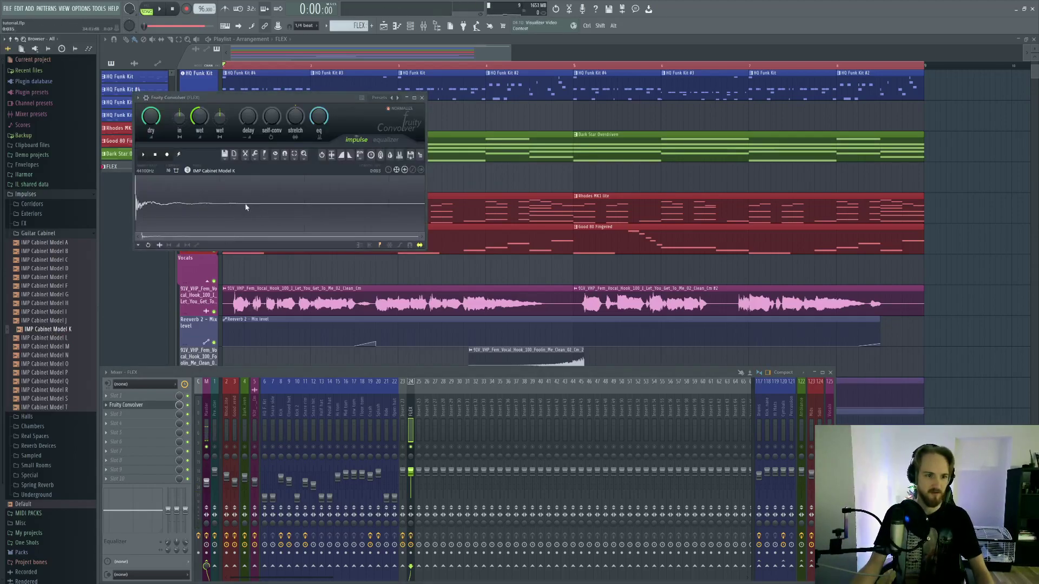
key(space)
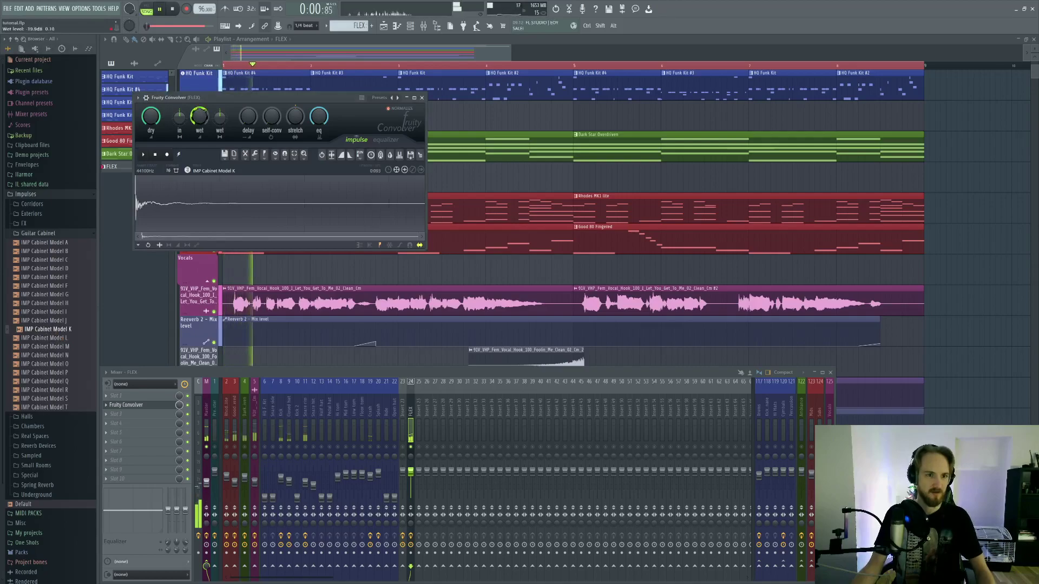
Step: Try the IMP Cabinet Model N, F and A impulses on the FLEX guitar during playback, and stop
drag(46, 355, 228, 195)
drag(43, 286, 137, 223)
drag(43, 243, 203, 204)
key(space)
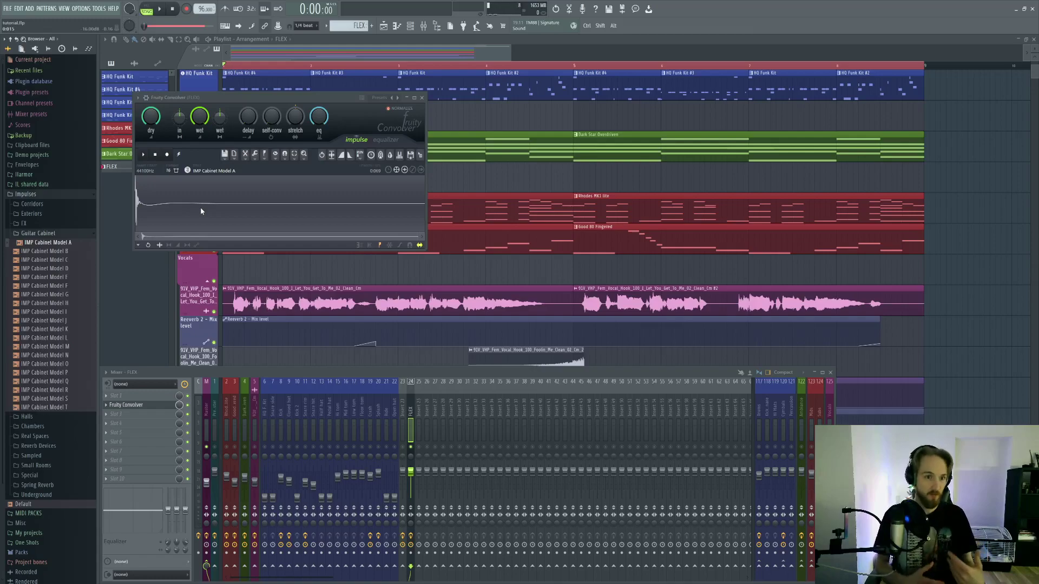
Step: Preview IMP Cabinet Models S and Q, load Model O into the FLEX track's Fruity Convolver, and check it in playback
click(69, 399)
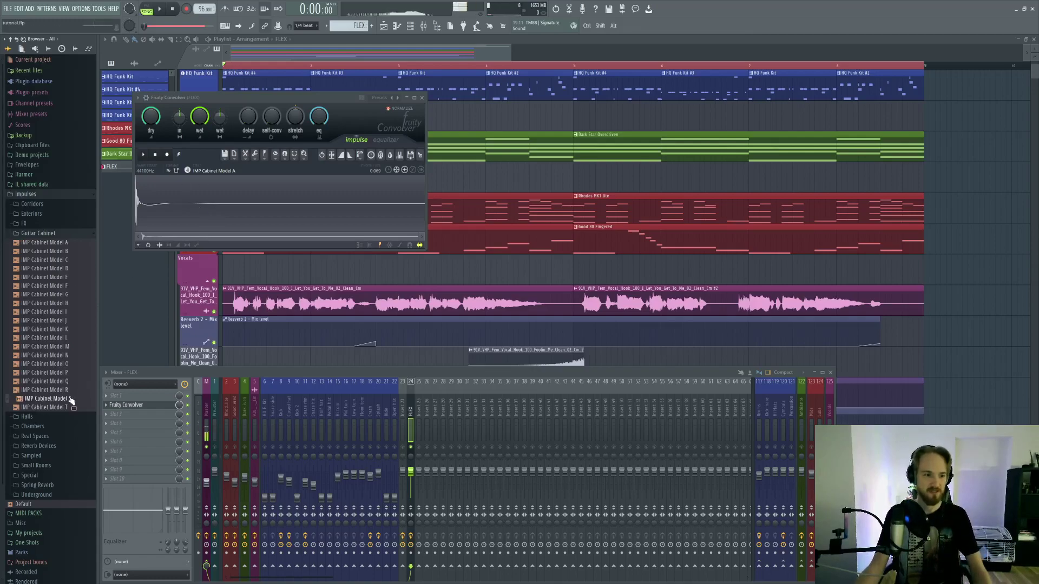
click(64, 382)
drag(46, 364, 238, 206)
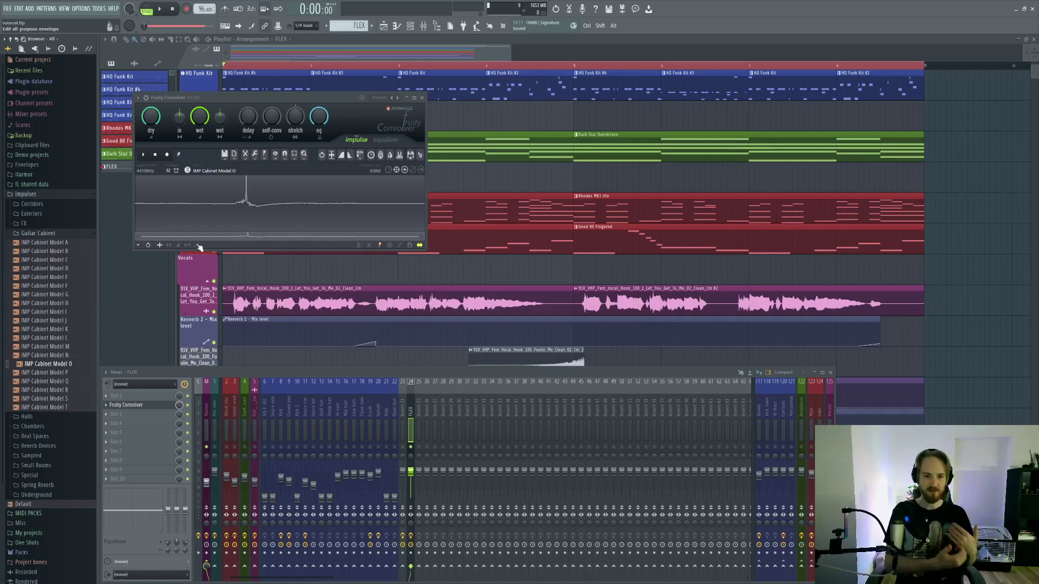
key(space)
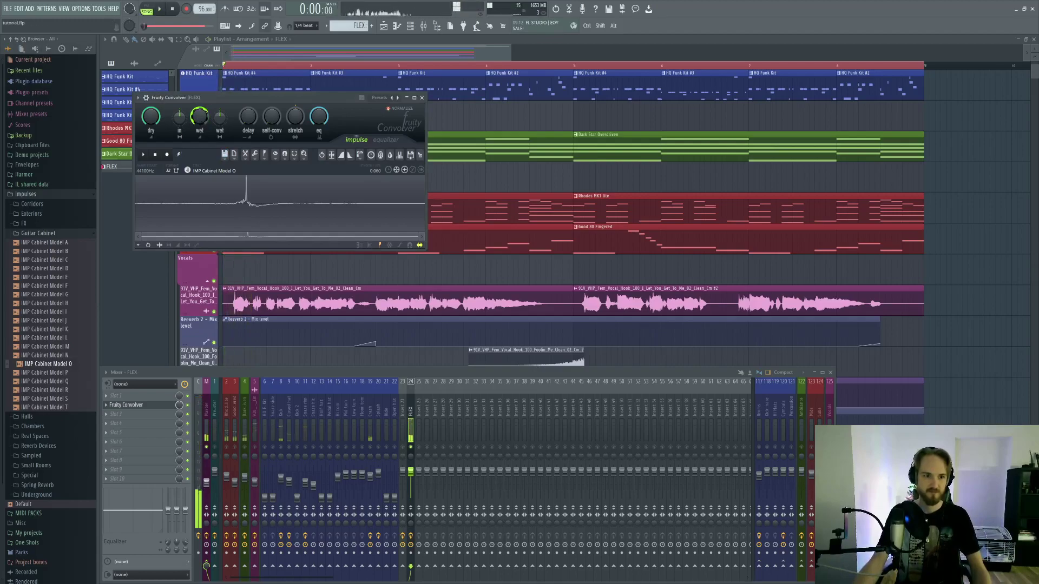
key(space)
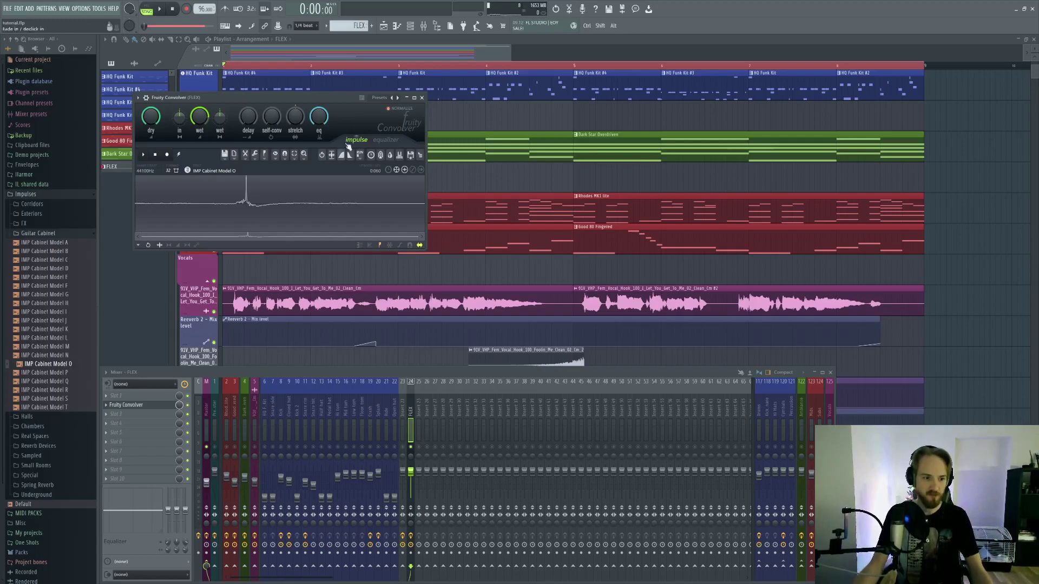
Step: Release the FLEX solo in the mixer and remove the FLEX clip from the playlist
click(411, 432)
right_click(412, 447)
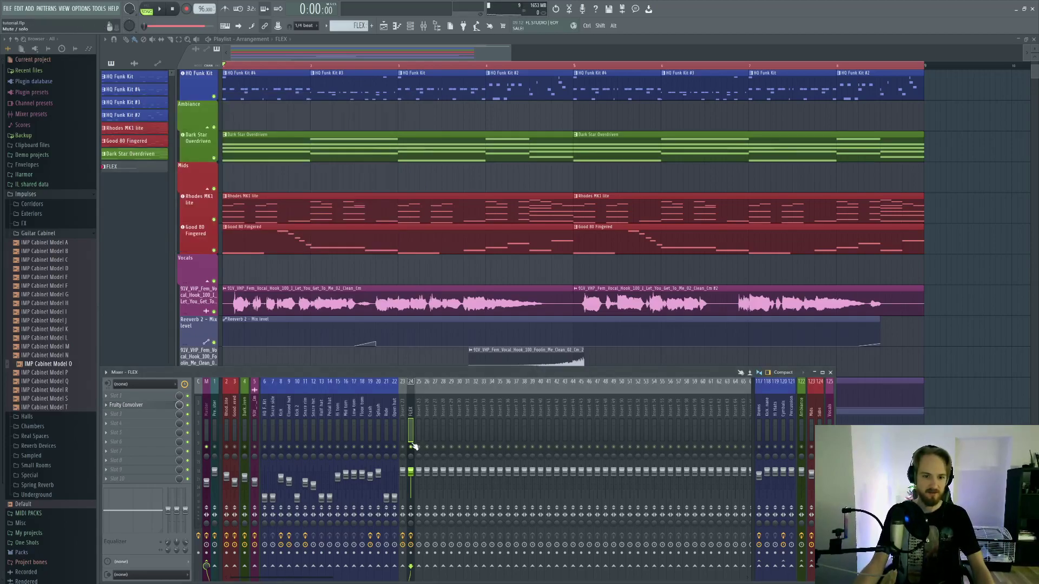
scroll(421, 335, down, 5)
key(F9)
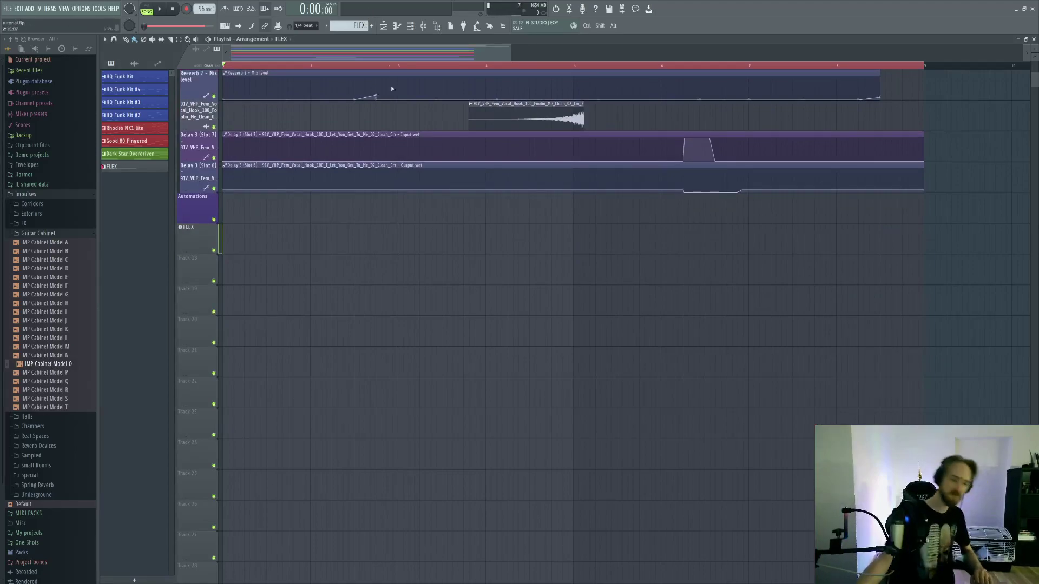
click(425, 25)
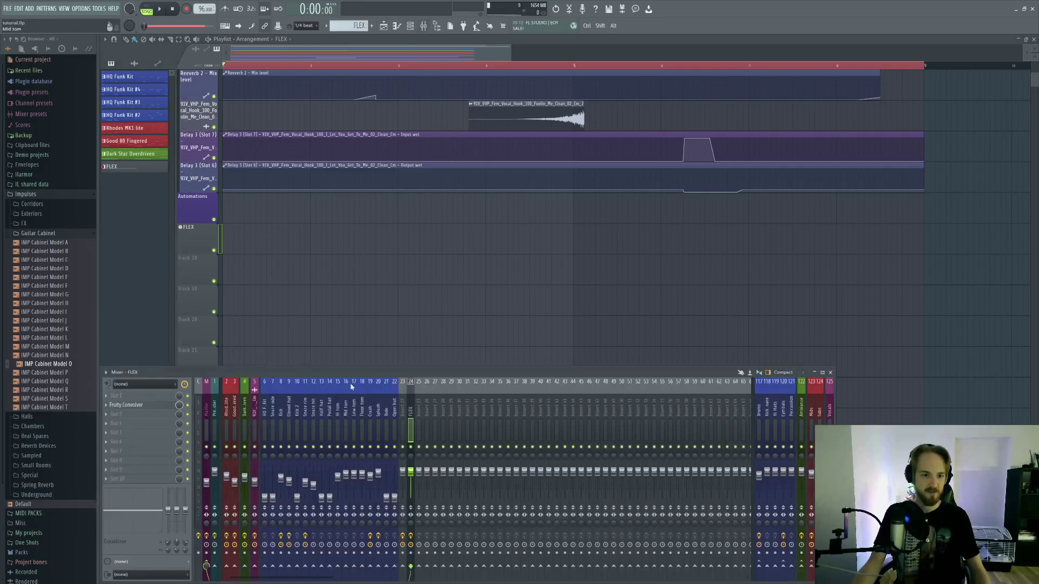
Step: Open Fruity Convolver on the vocal mixer track and play the song while lowering its wet level
click(253, 427)
click(162, 471)
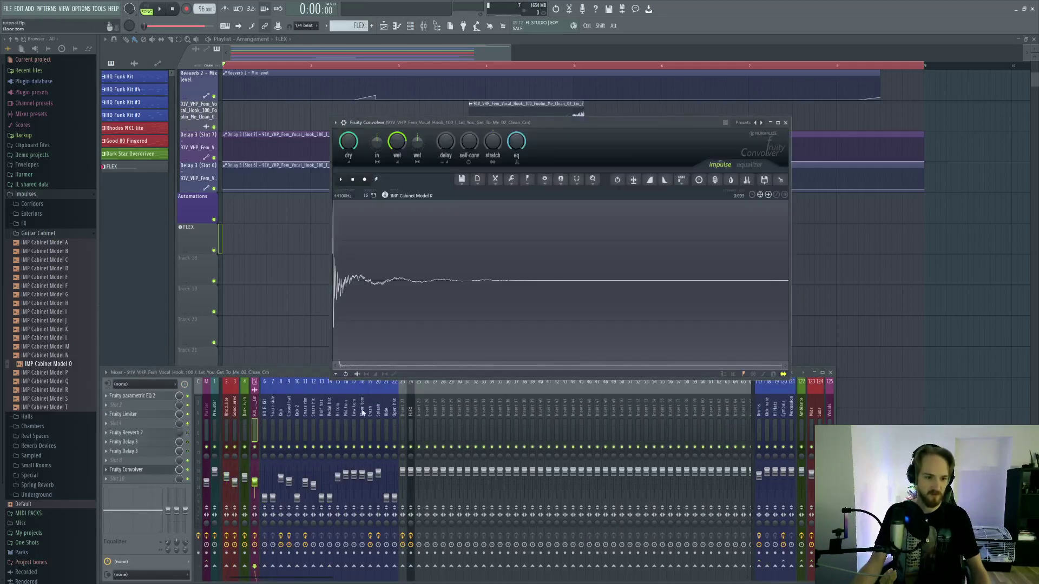
scroll(285, 293, up, 6)
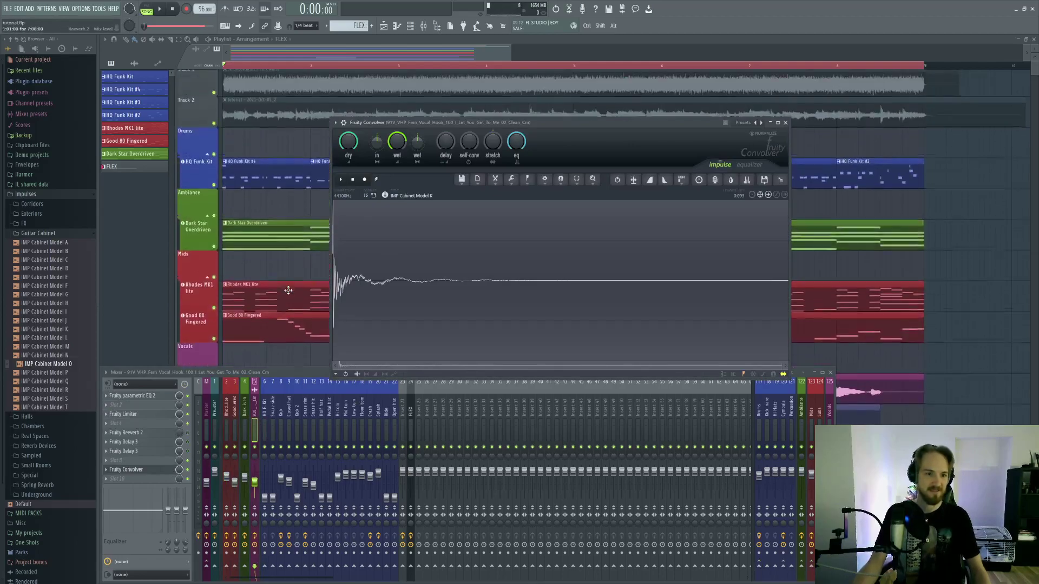
key(space)
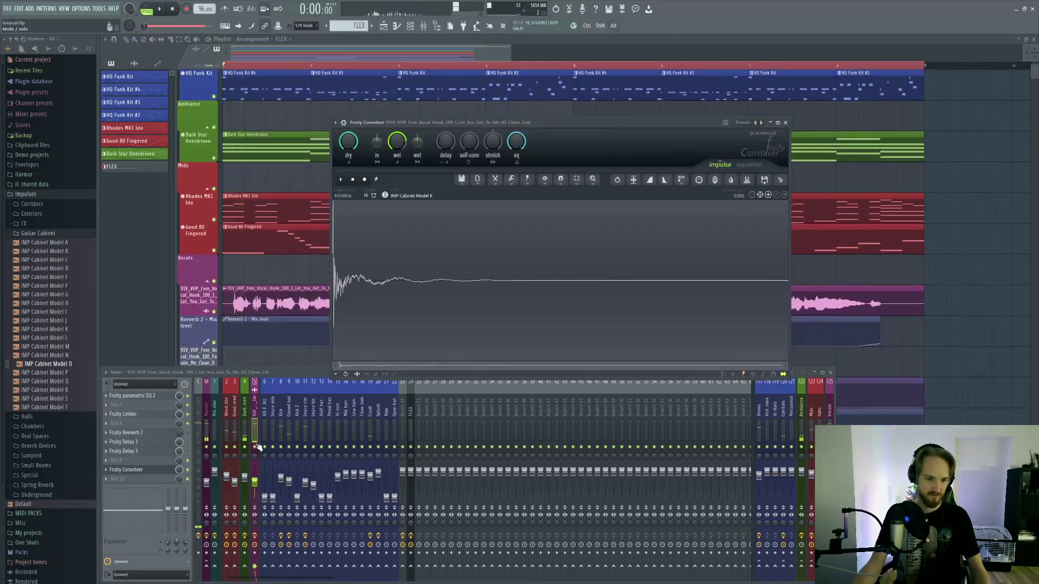
key(space)
key(space)
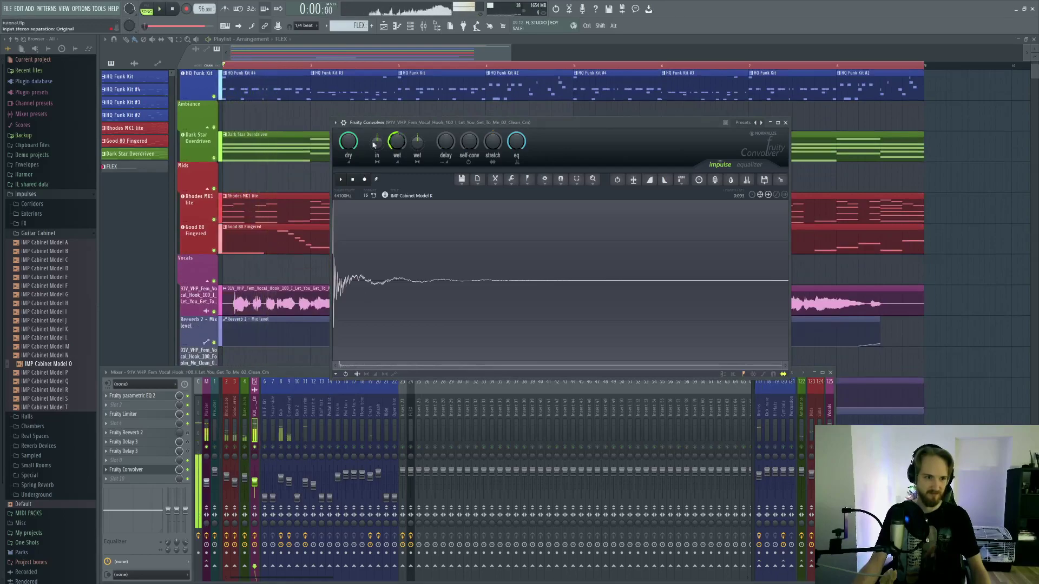
Step: Load IMP Spring 13 from the Spring Reverb impulses into the vocal's Fruity Convolver and adjust the wet level during playback
click(38, 485)
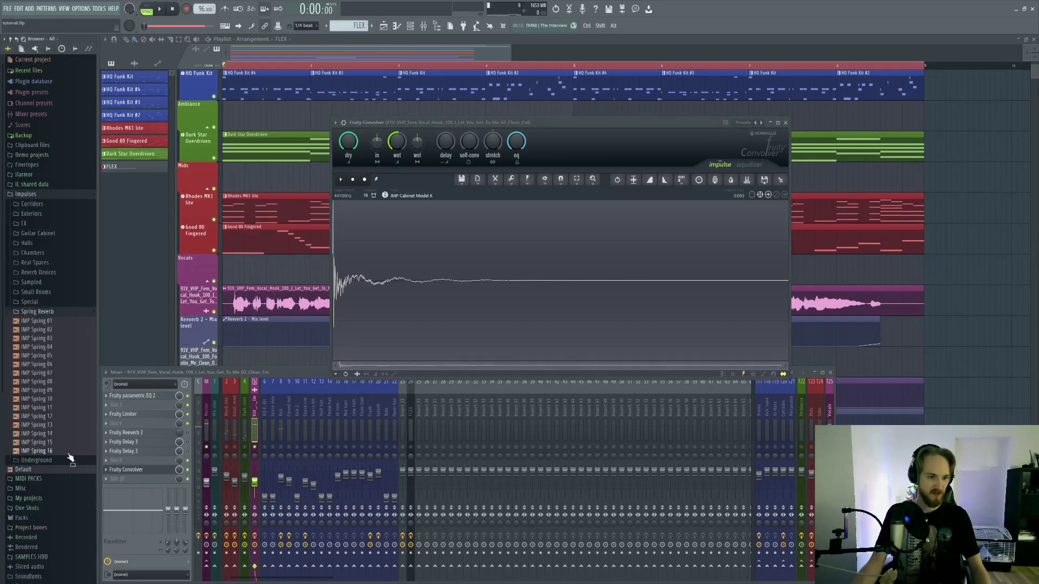
click(44, 425)
drag(64, 376, 397, 305)
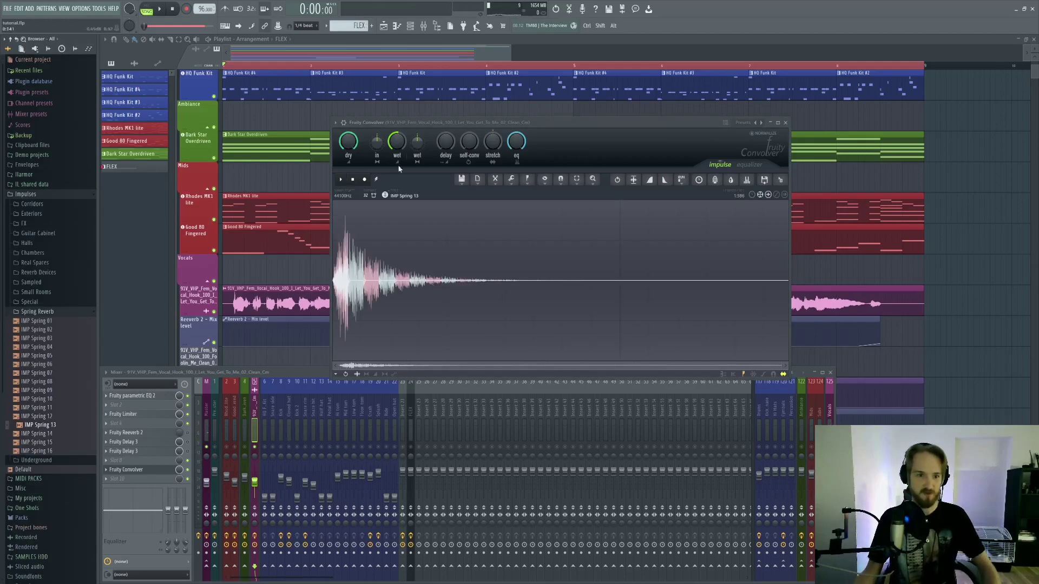
key(space)
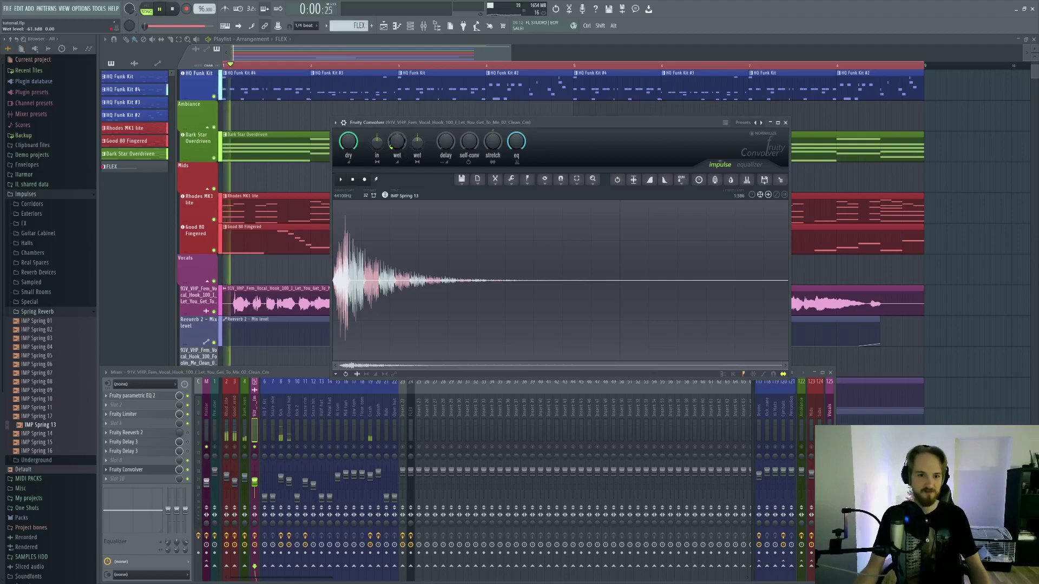
scroll(400, 139, up, 1)
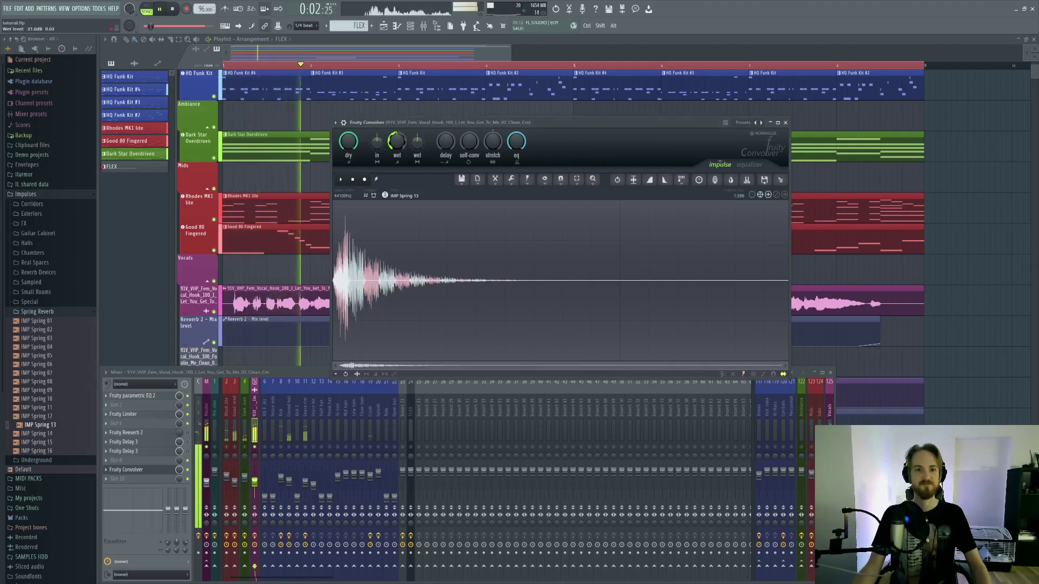
key(space)
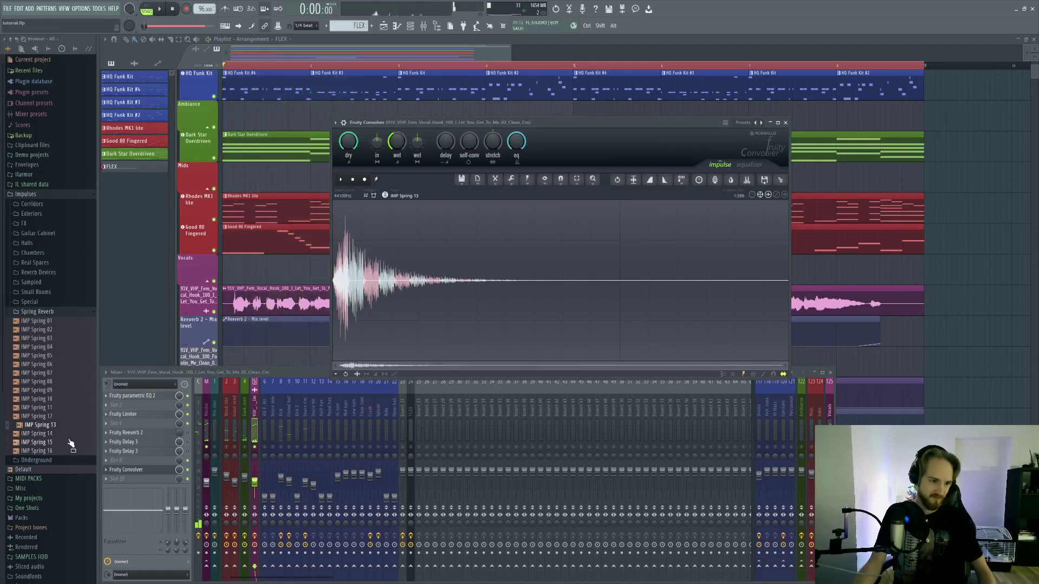
Step: Load IMP Spring 15 into the vocal's Fruity Convolver and check it in playback while adjusting the wet level
drag(61, 443, 484, 261)
key(space)
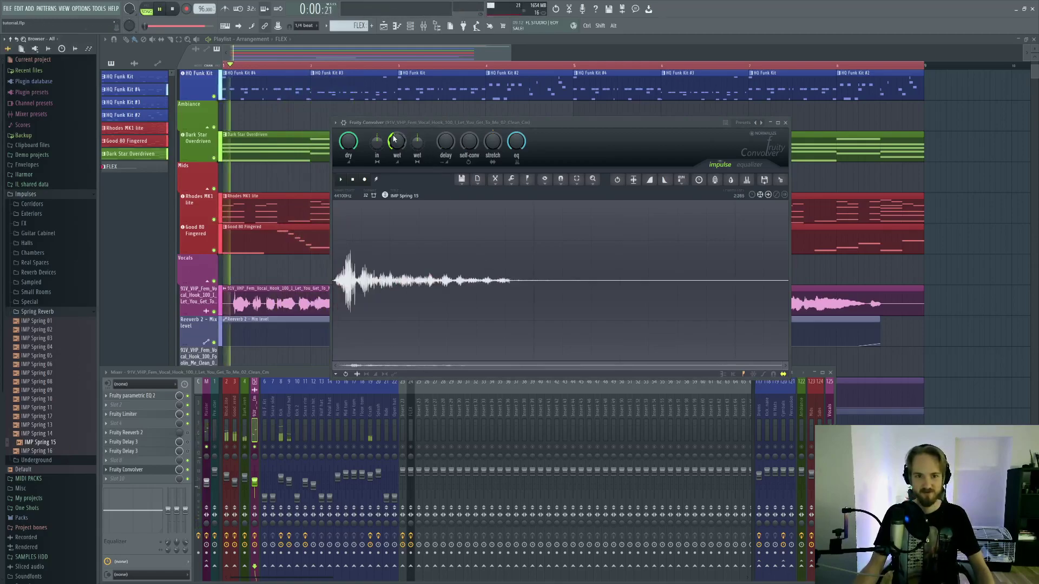
drag(398, 146, 397, 148)
key(space)
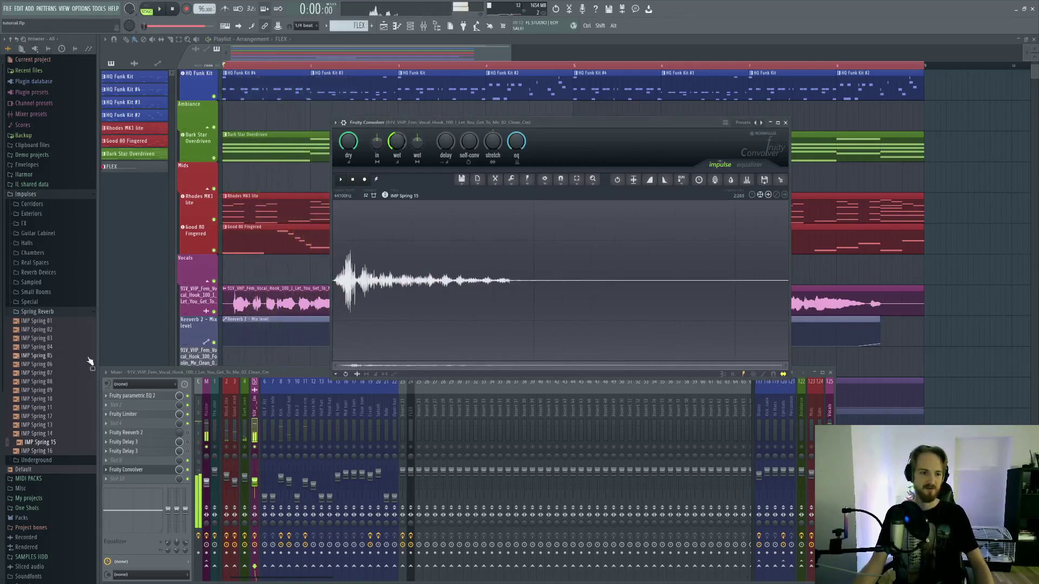
Step: Preview IMP Spring 04, load IMP Spring 02 into the vocal's Fruity Convolver, and save a new version of the project
click(59, 348)
click(59, 331)
drag(52, 330, 372, 278)
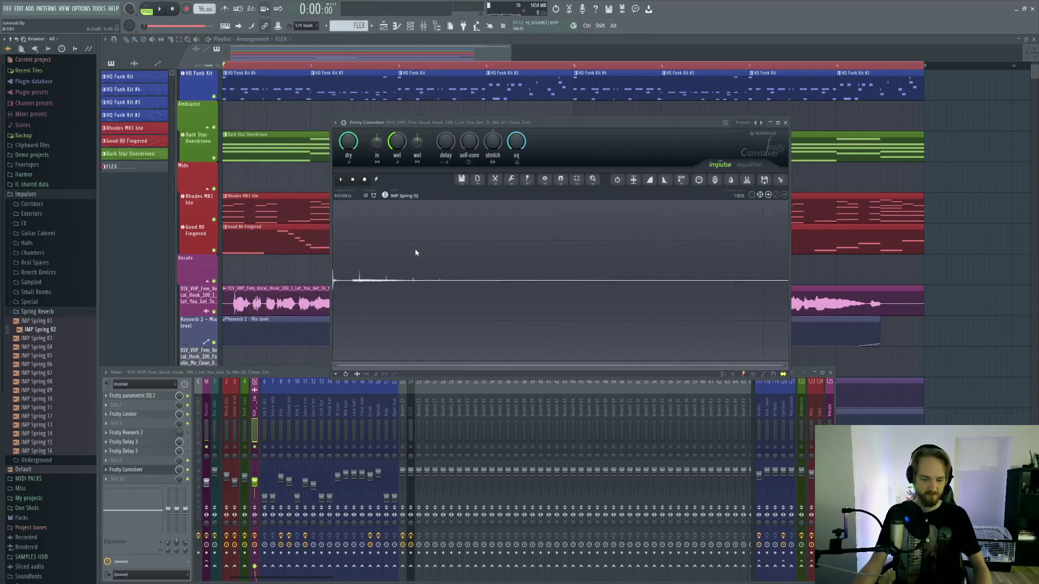
key(ctrl+n)
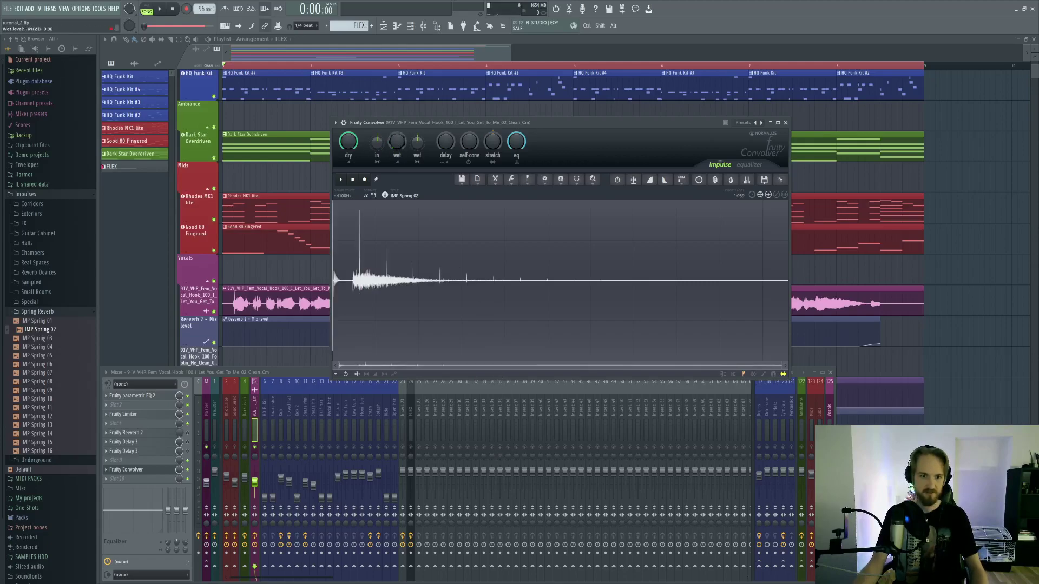
Step: Play the song while raising the wet level of the IMP Spring 02 reverb, and stop
key(space)
drag(397, 142, 398, 114)
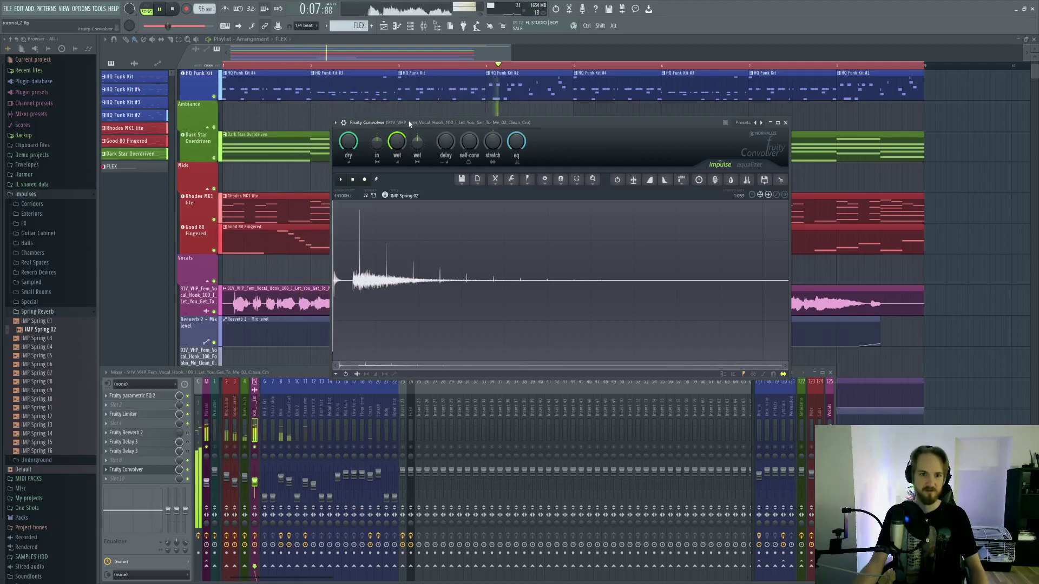
key(space)
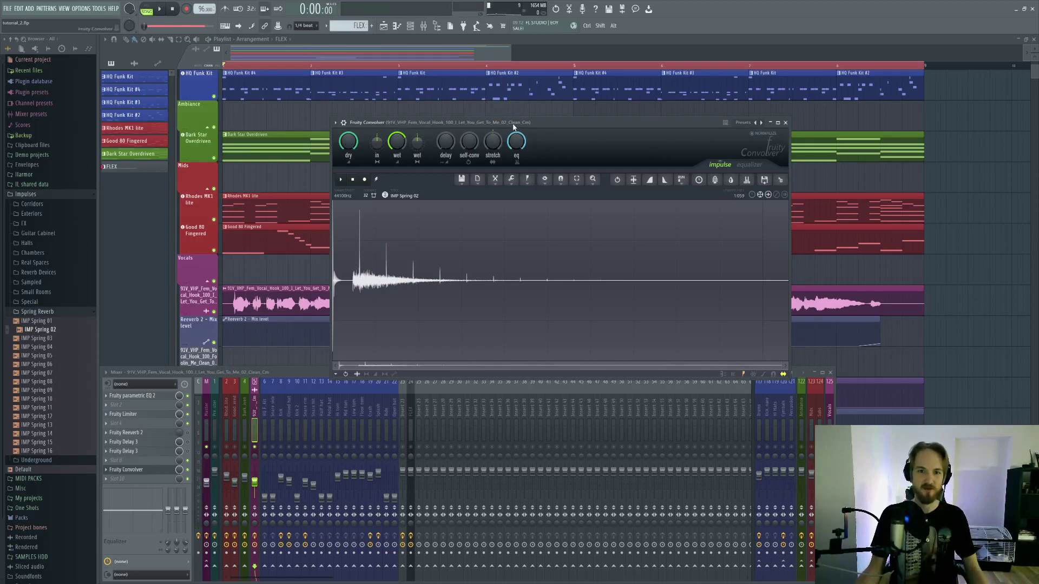
Step: Raise Fruity Convolver's self-convolution amount and adjust the wet level while listening to the vocal
drag(502, 122, 464, 169)
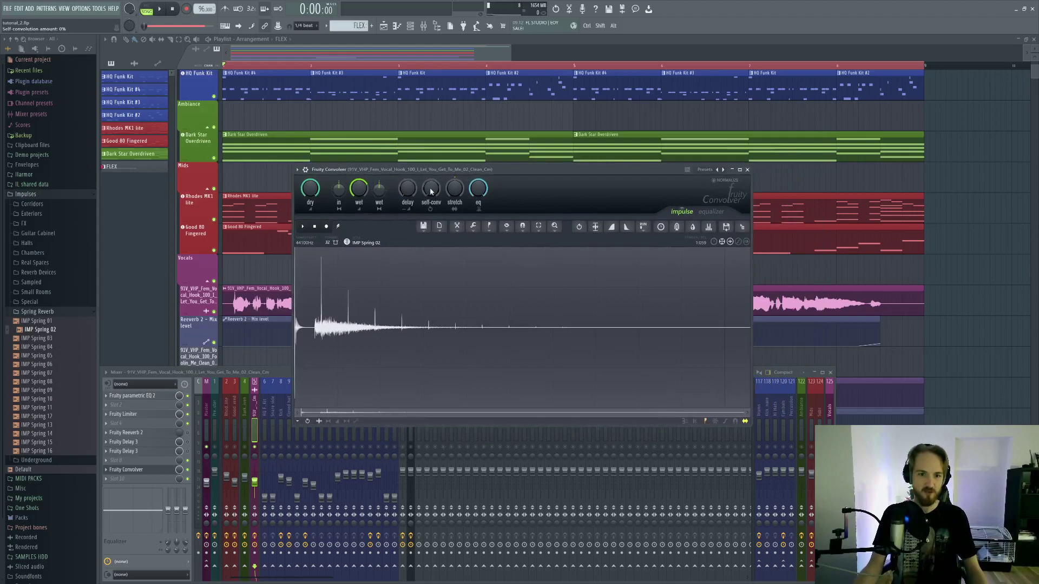
key(space)
key(space)
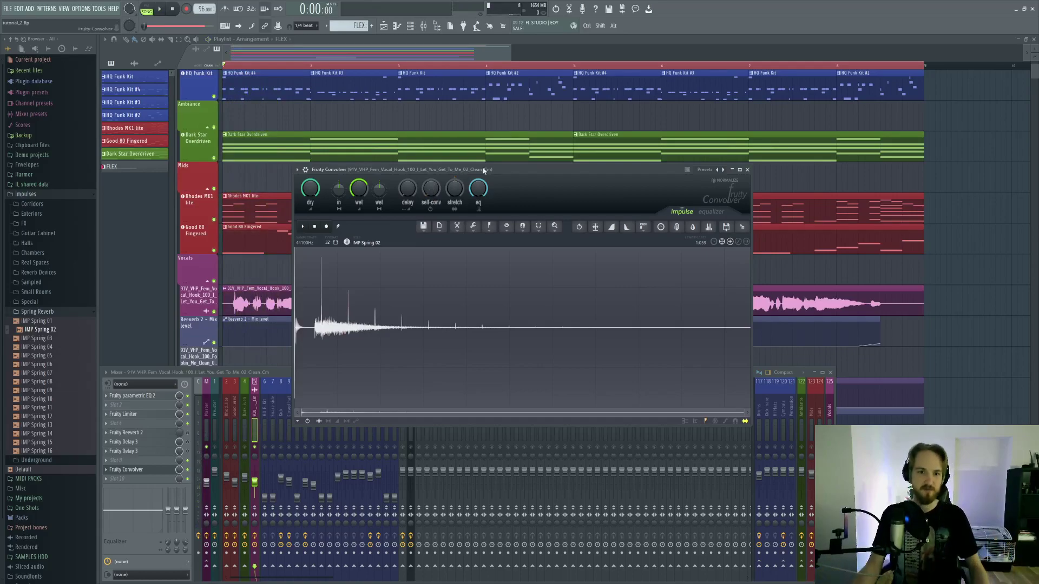
key(space)
drag(423, 199, 423, 149)
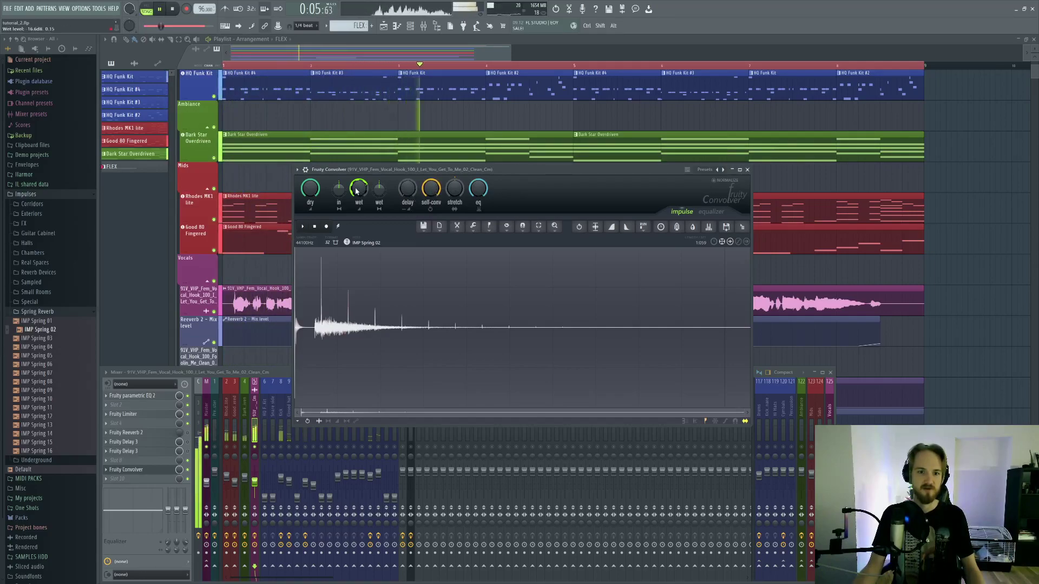
key(space)
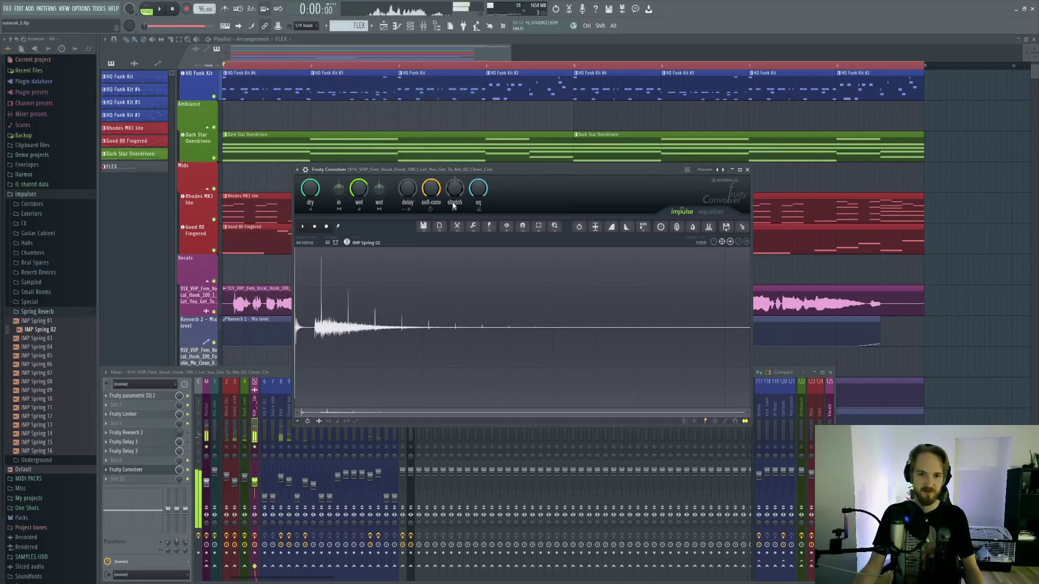
Step: Play the song while turning Fruity Convolver's impulse stretch down and back up above 100%, and stop
key(space)
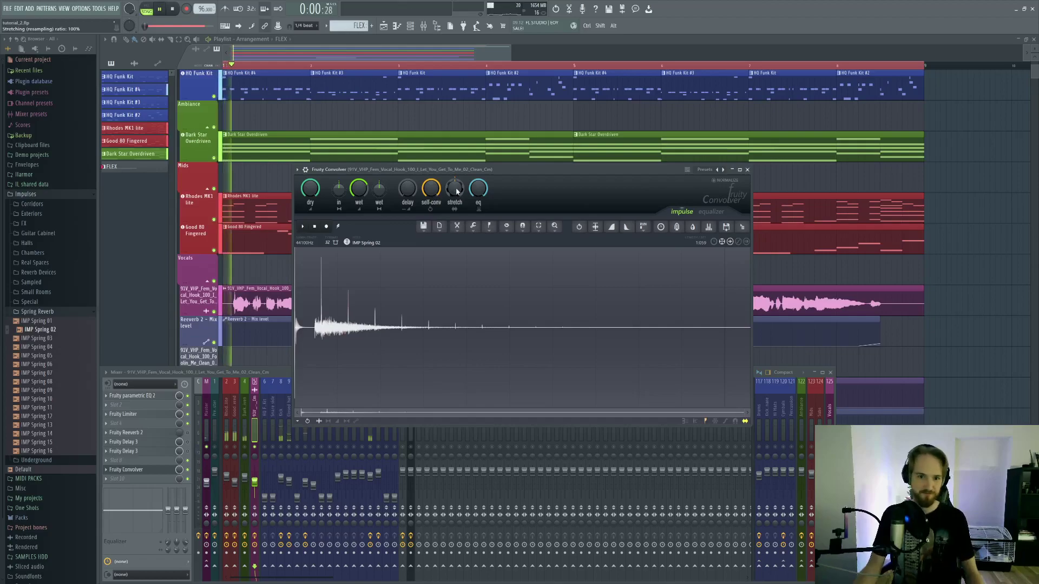
drag(456, 191, 456, 214)
scroll(458, 195, up, 10)
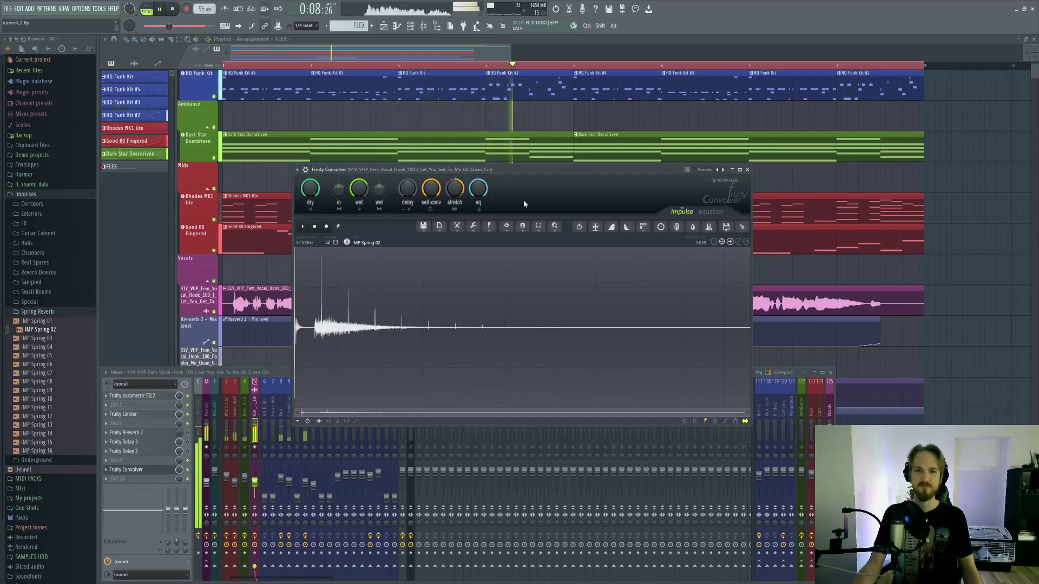
key(space)
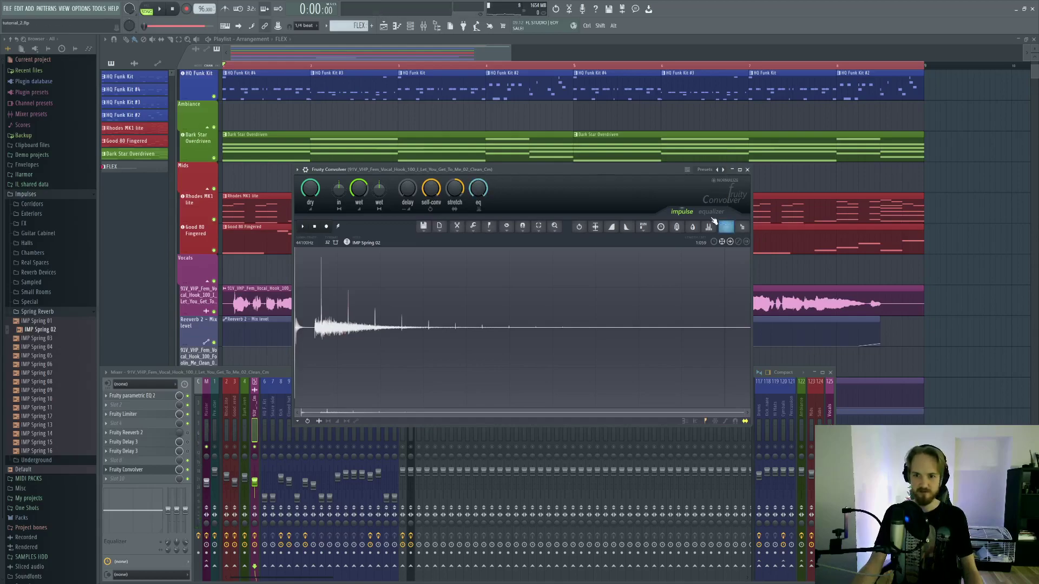
Step: Draw a Fruity Convolver equalizer curve with low-mid and high humps and both ends rolled off, and play the song
click(710, 212)
mouse_move(336, 324)
mouse_down()
mouse_move(309, 408)
mouse_move(403, 343)
mouse_move(565, 339)
mouse_move(748, 403)
mouse_up()
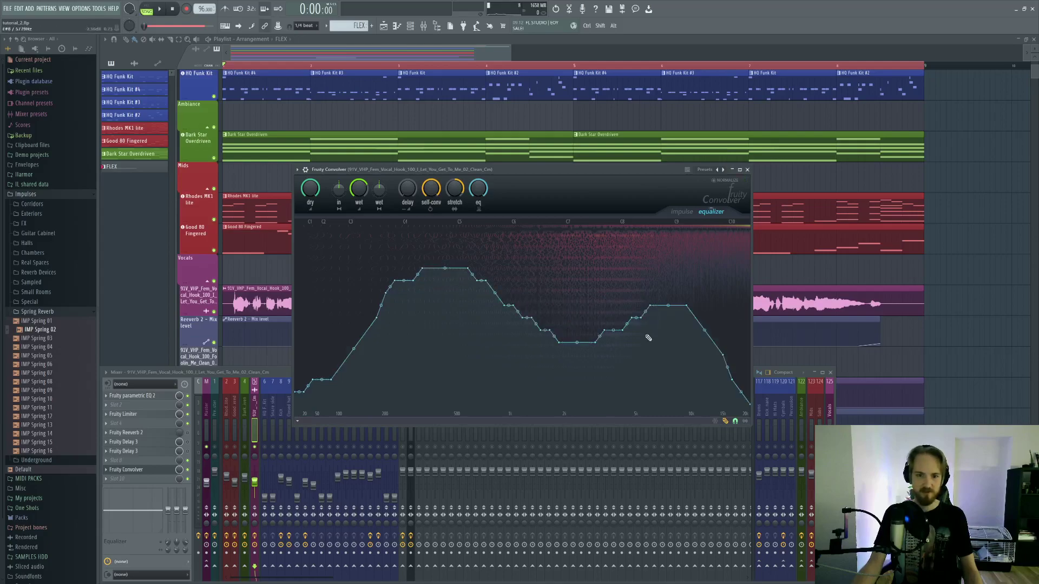
mouse_move(718, 349)
mouse_down()
mouse_move(679, 308)
mouse_move(485, 271)
mouse_move(274, 444)
mouse_up()
mouse_move(296, 406)
mouse_down()
mouse_move(330, 355)
mouse_move(484, 316)
mouse_move(748, 404)
mouse_up()
key(space)
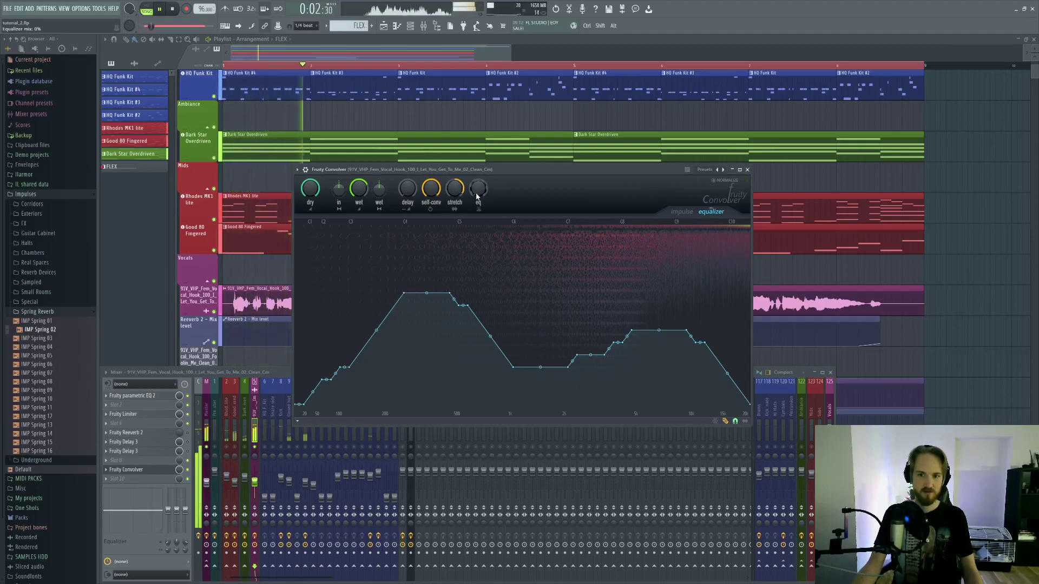
Step: Raise Fruity Convolver's EQ amount and, during playback, redraw its curve as a low-cut midrange hump sloping down through the highs
key(space)
drag(478, 189, 478, 135)
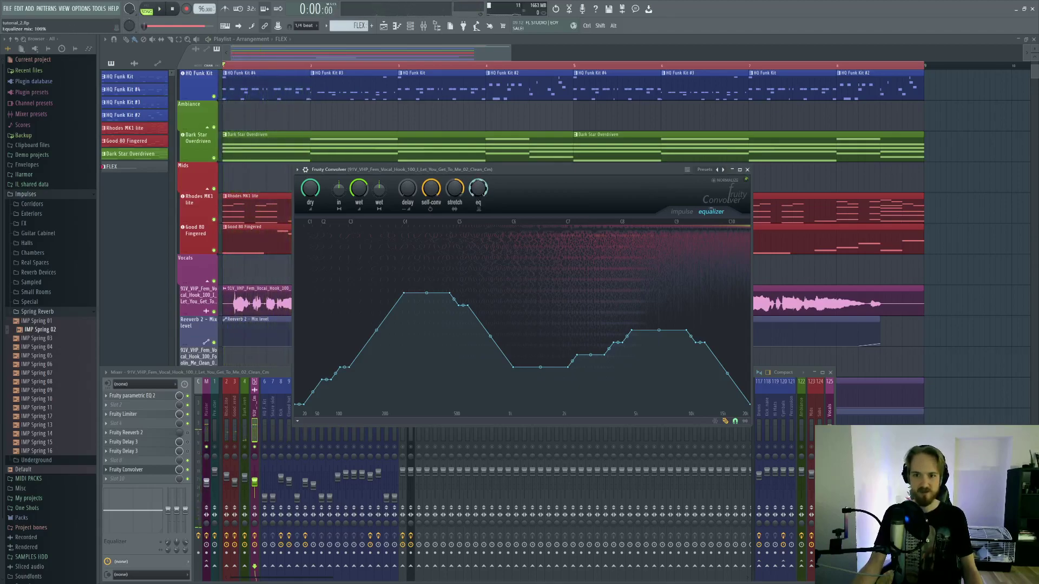
key(space)
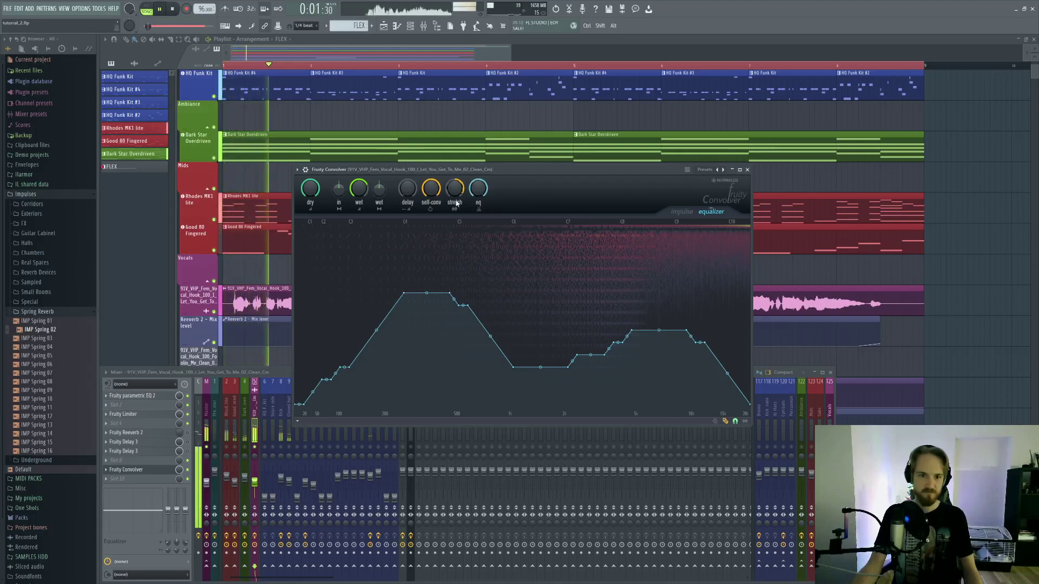
mouse_move(506, 347)
mouse_down()
mouse_move(673, 480)
mouse_move(755, 476)
mouse_up()
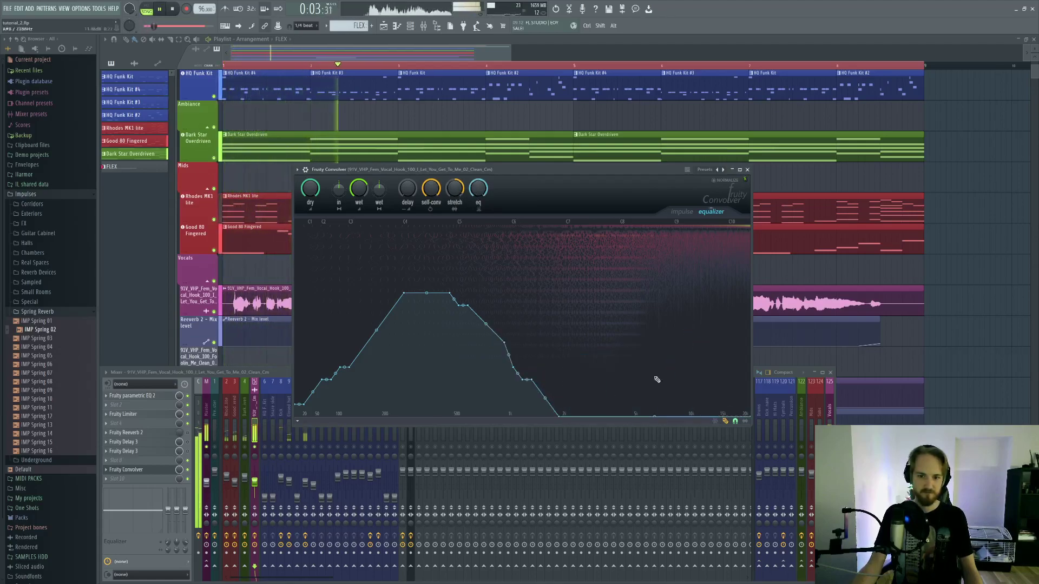
mouse_move(324, 382)
mouse_down()
mouse_move(403, 330)
mouse_move(749, 305)
mouse_up()
mouse_move(550, 355)
mouse_down()
mouse_move(676, 403)
mouse_move(715, 388)
mouse_move(474, 351)
mouse_move(331, 394)
mouse_move(503, 359)
mouse_move(690, 348)
mouse_move(726, 371)
mouse_move(536, 316)
mouse_move(324, 416)
mouse_up()
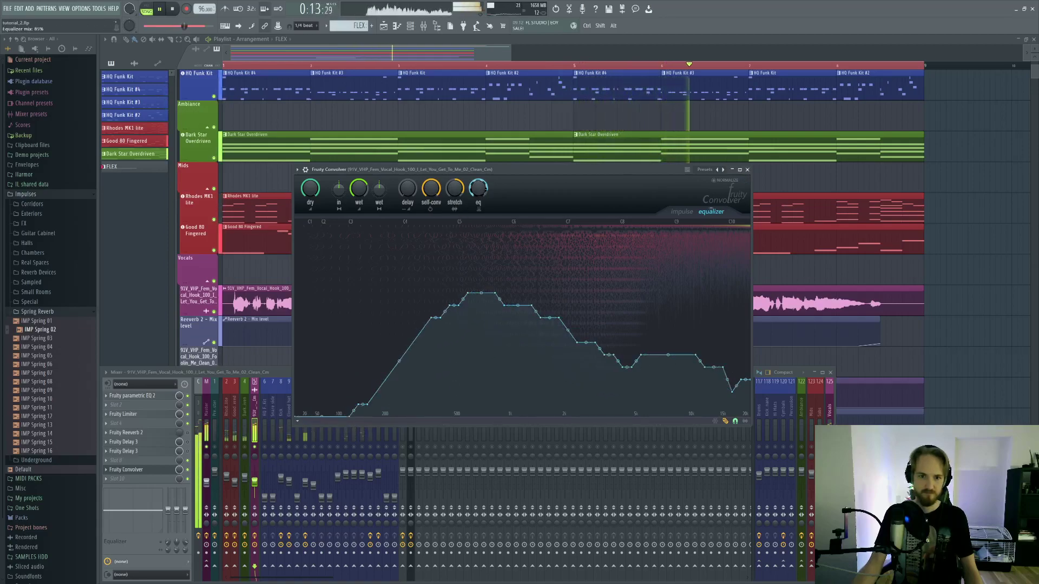
key(space)
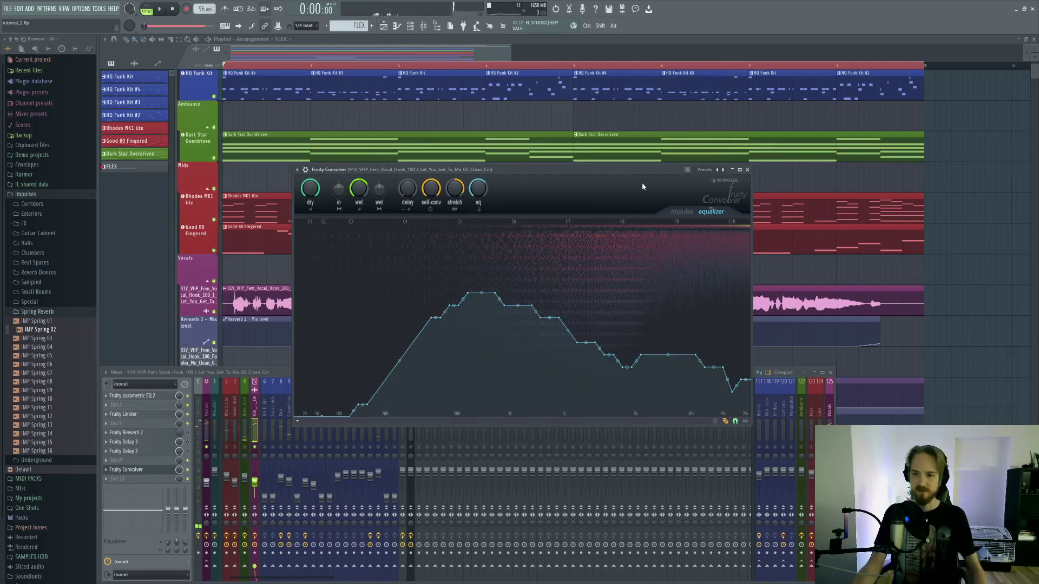
Step: Return Fruity Convolver to its impulse view and audition the Underground impulses, including the drains, pipes, tunnels and parking garages
click(682, 212)
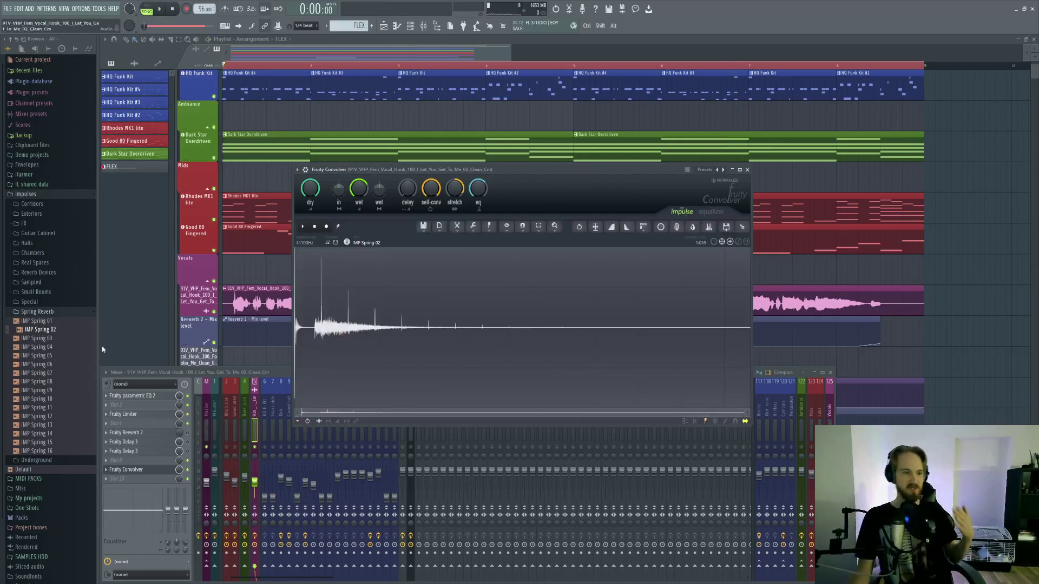
click(60, 460)
click(60, 443)
click(76, 479)
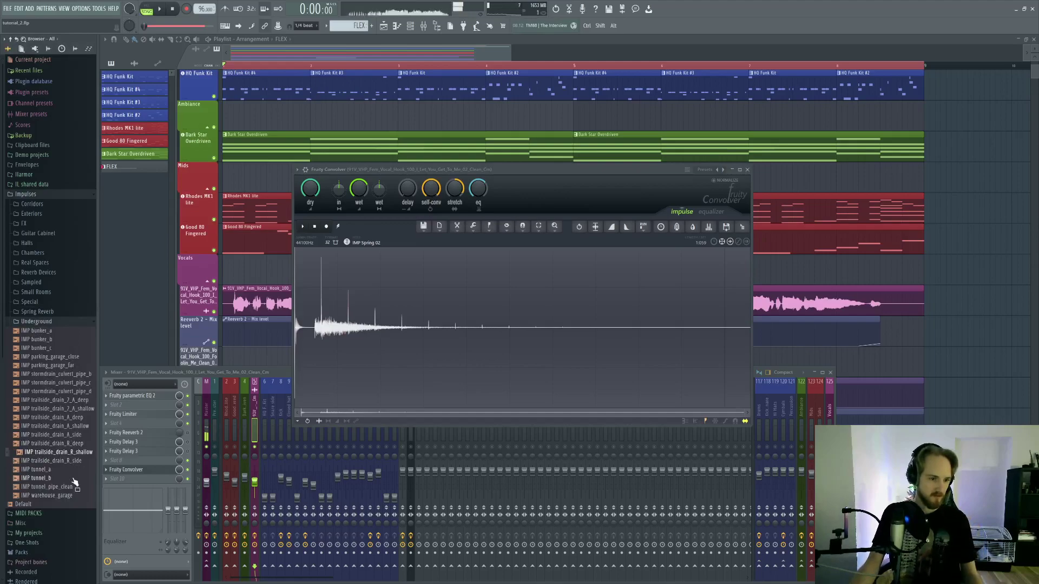
click(76, 487)
click(81, 425)
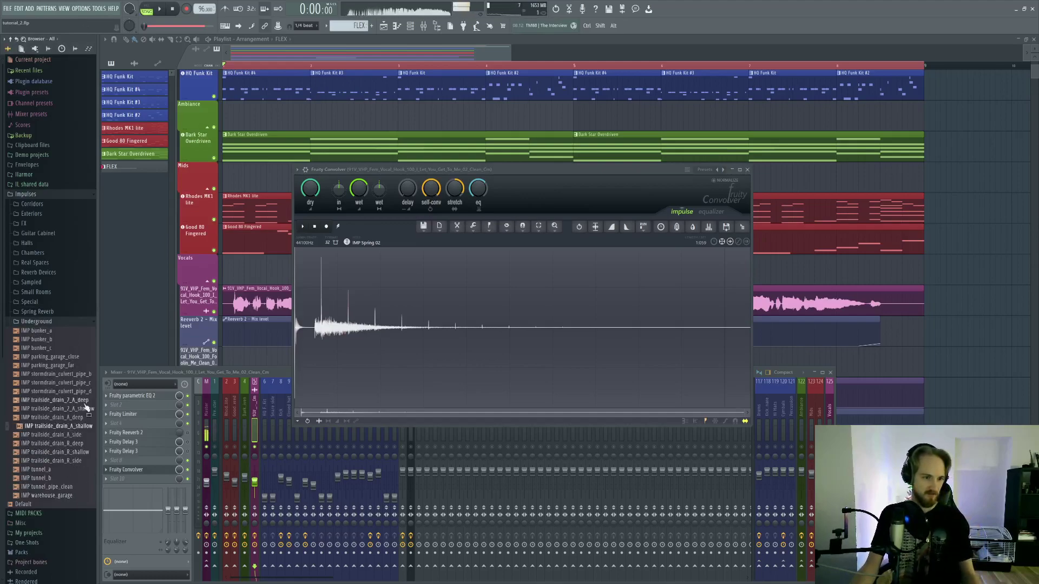
click(82, 383)
click(79, 365)
click(74, 348)
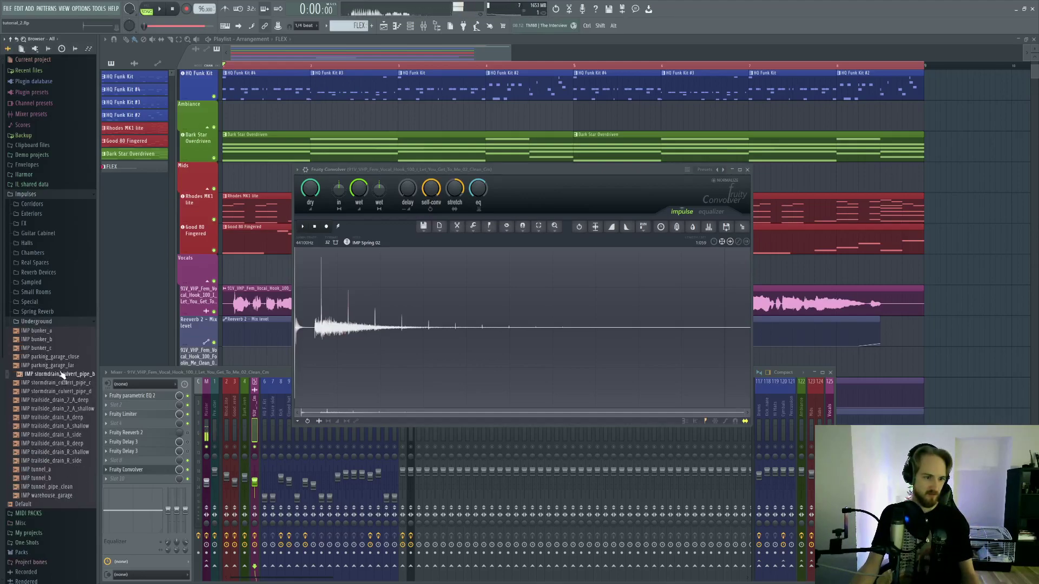
Step: Load IMP parking_garage_far into Fruity Convolver and turn self-convolution down to zero while listening to the song
drag(69, 365, 390, 288)
key(space)
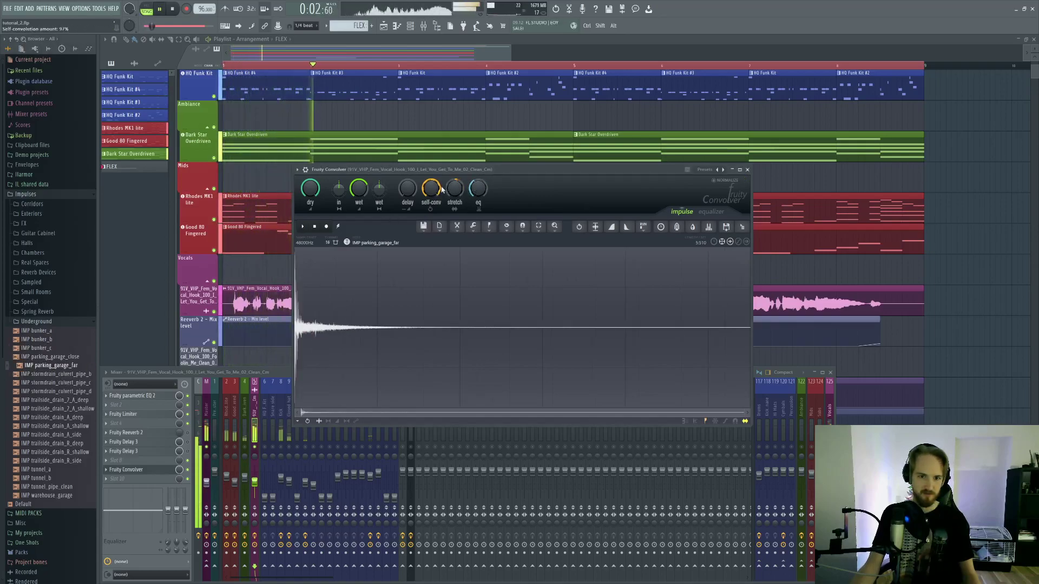
key(space)
drag(430, 189, 431, 260)
key(space)
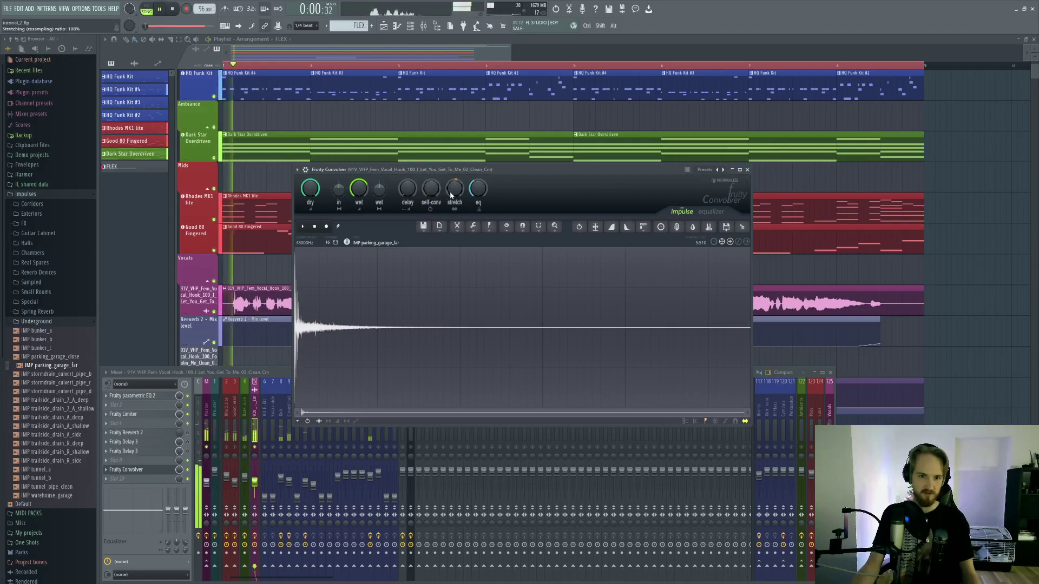
Step: Lower the convolver's wet level to about -24 dB, stop playback, and try the wet and input stereo separation before resetting them
drag(355, 194, 355, 212)
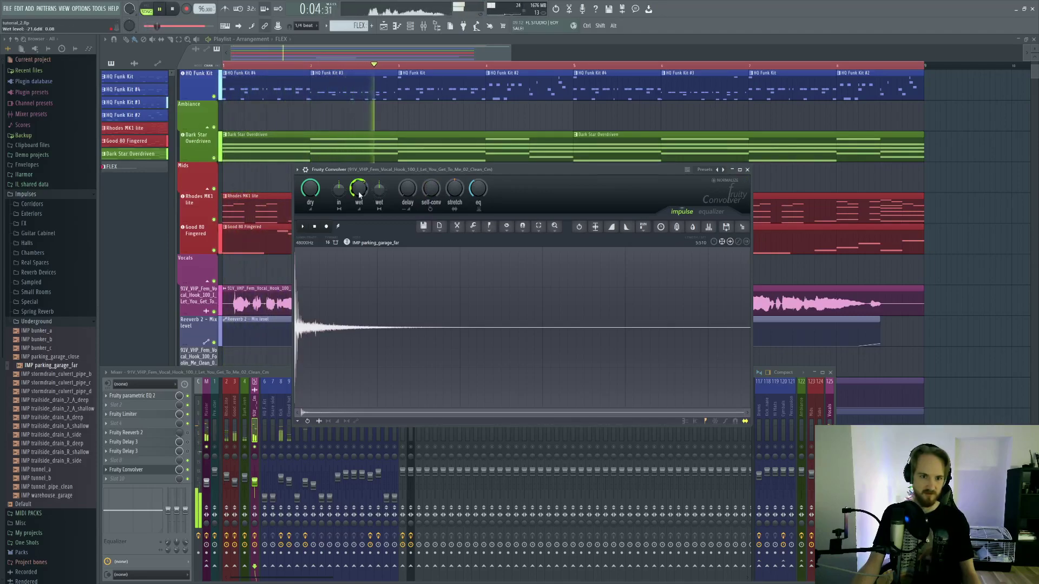
drag(367, 198, 367, 194)
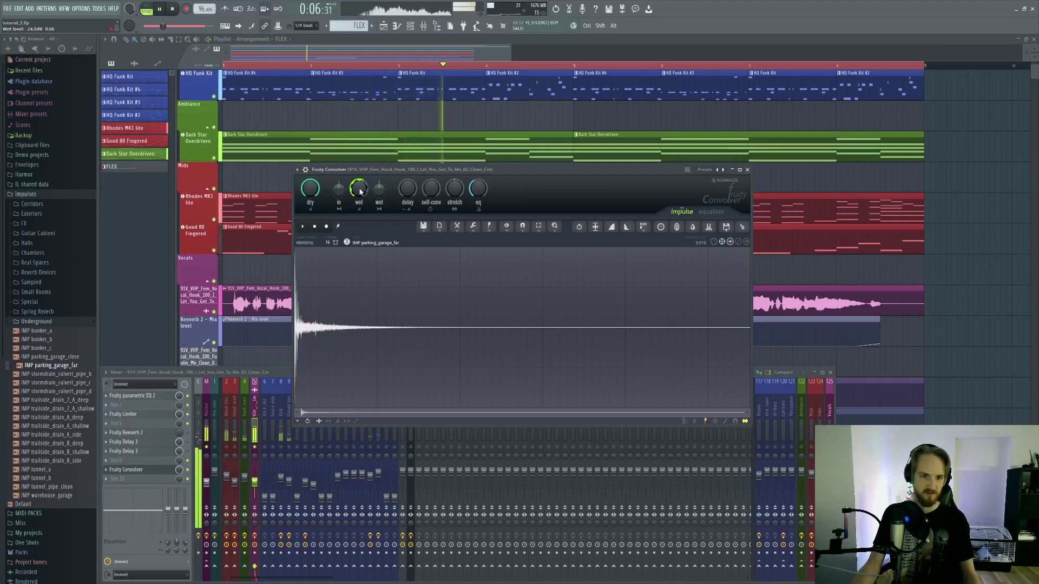
key(space)
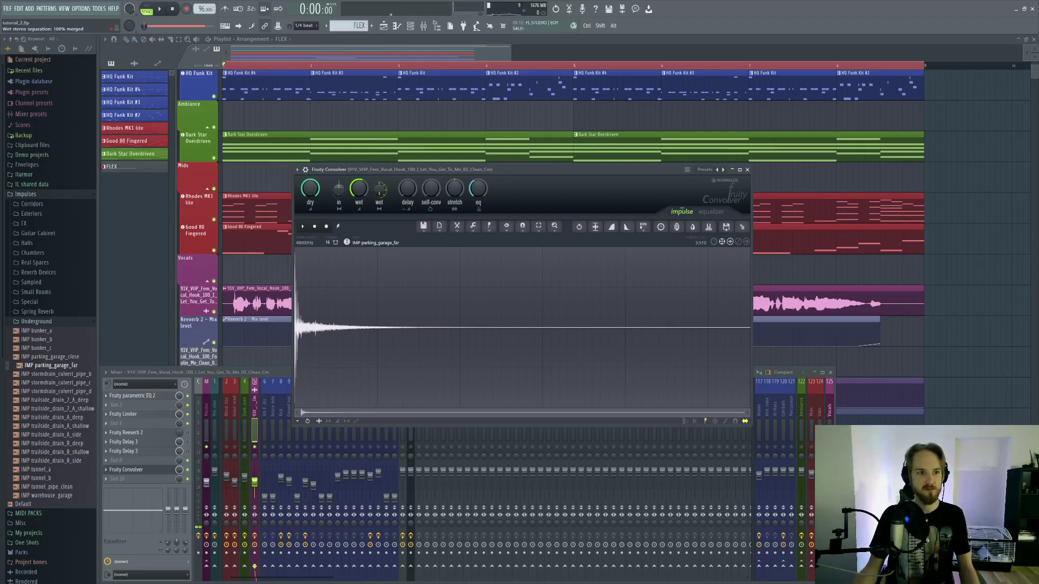
drag(379, 189, 336, 190)
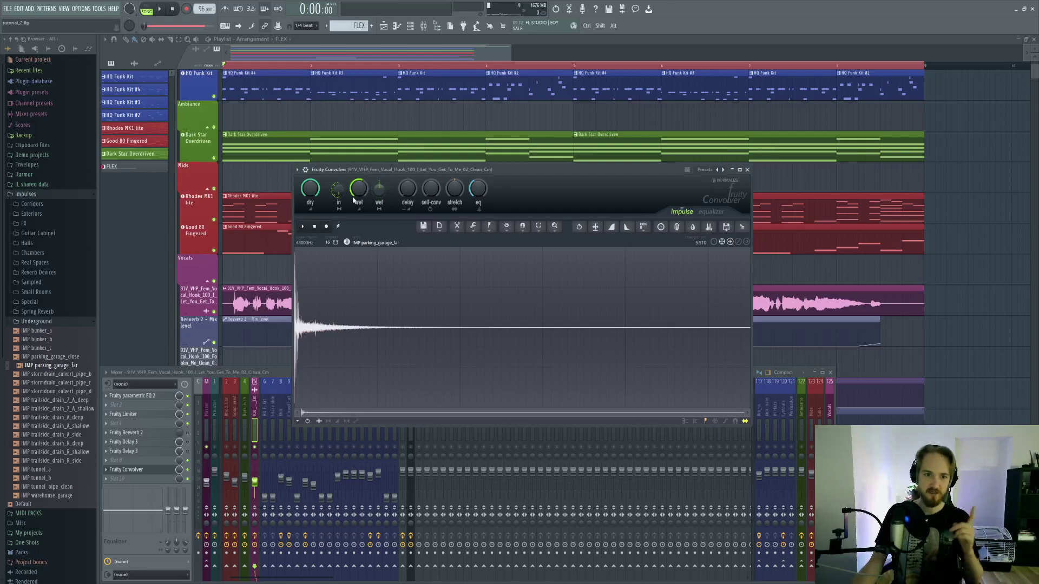
alt+click(338, 191)
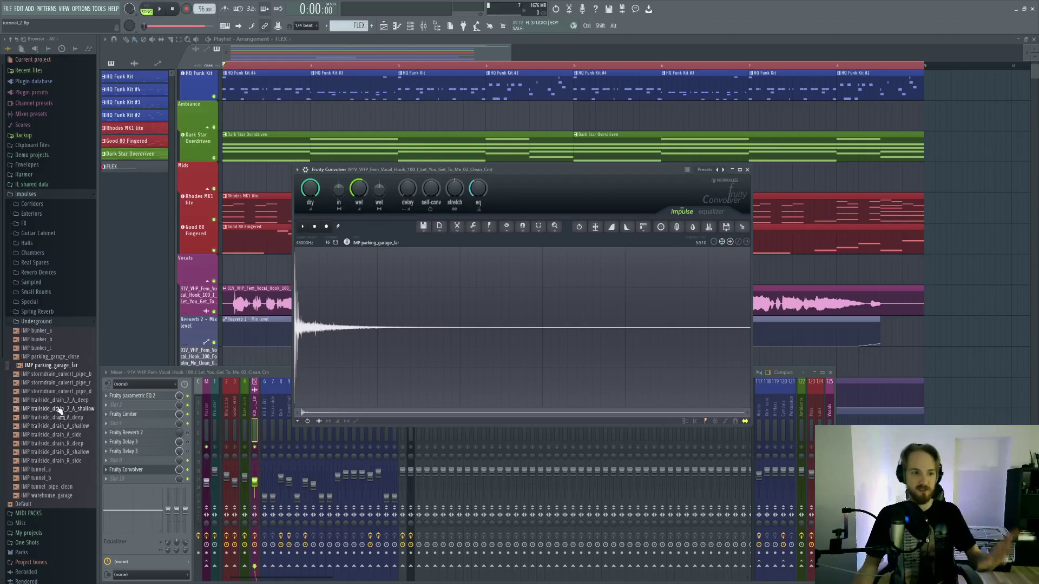
Step: Audition several church and StPauls impulses from the Halls folder, and close the Fruity Convolver window
click(66, 244)
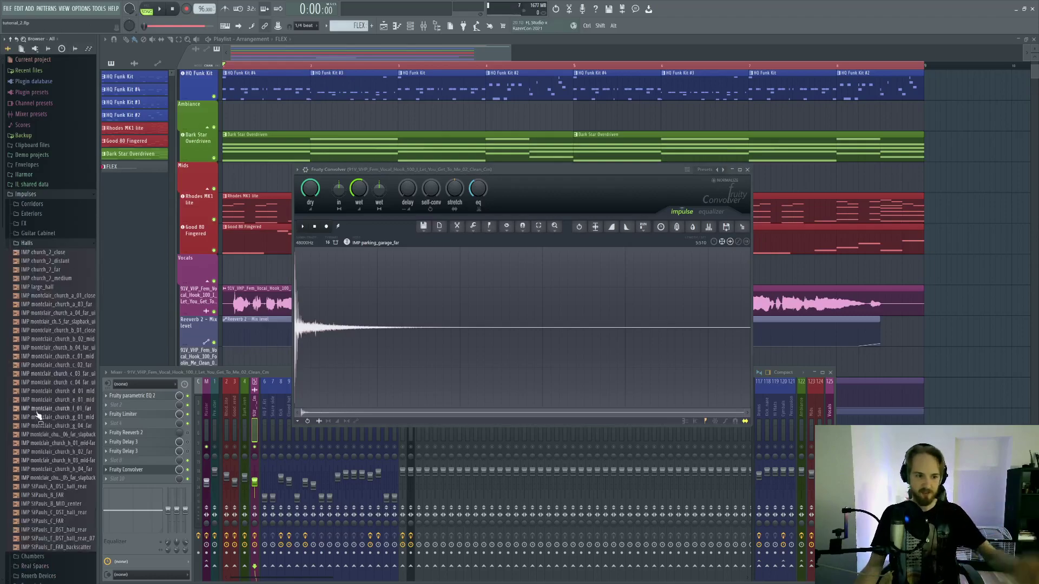
click(60, 367)
click(55, 418)
click(60, 462)
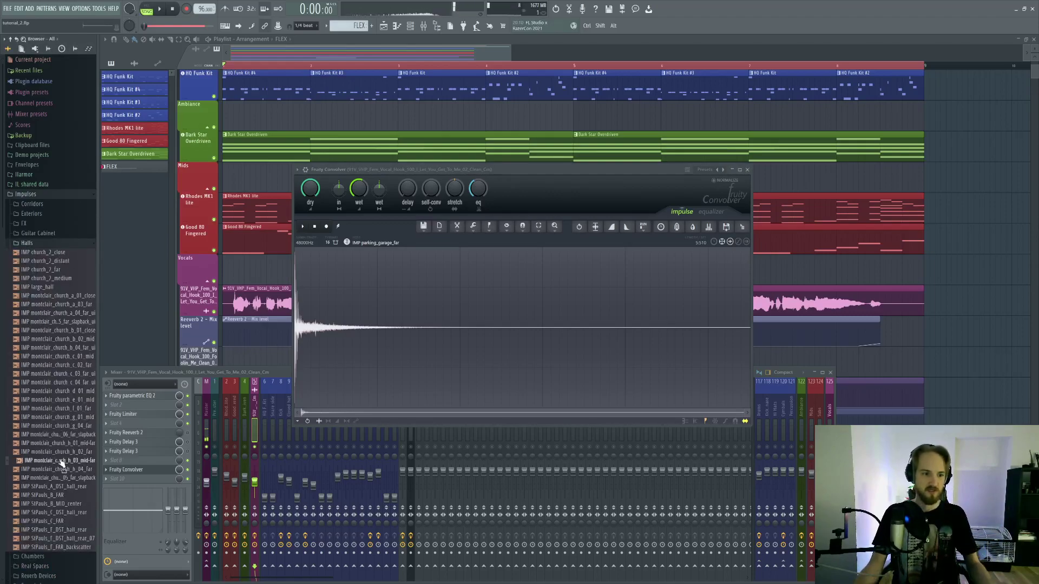
click(69, 513)
click(64, 538)
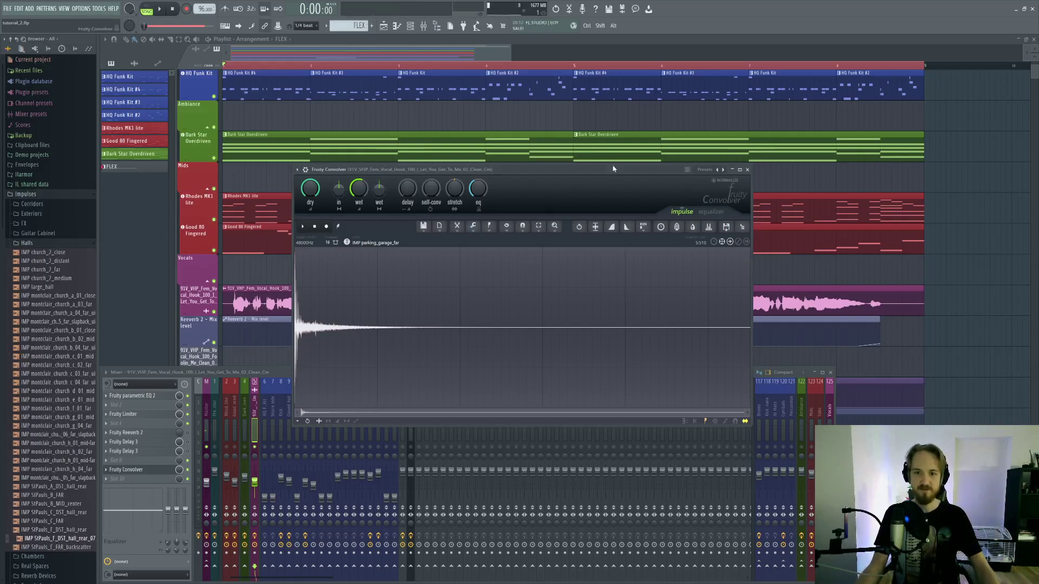
key(Escape)
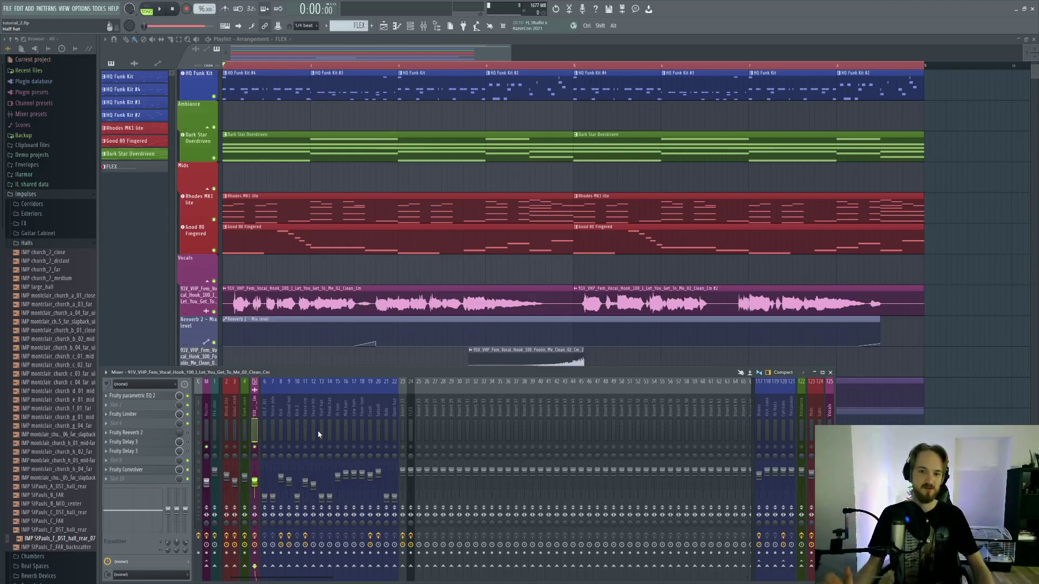
click(410, 435)
scroll(432, 248, down, 5)
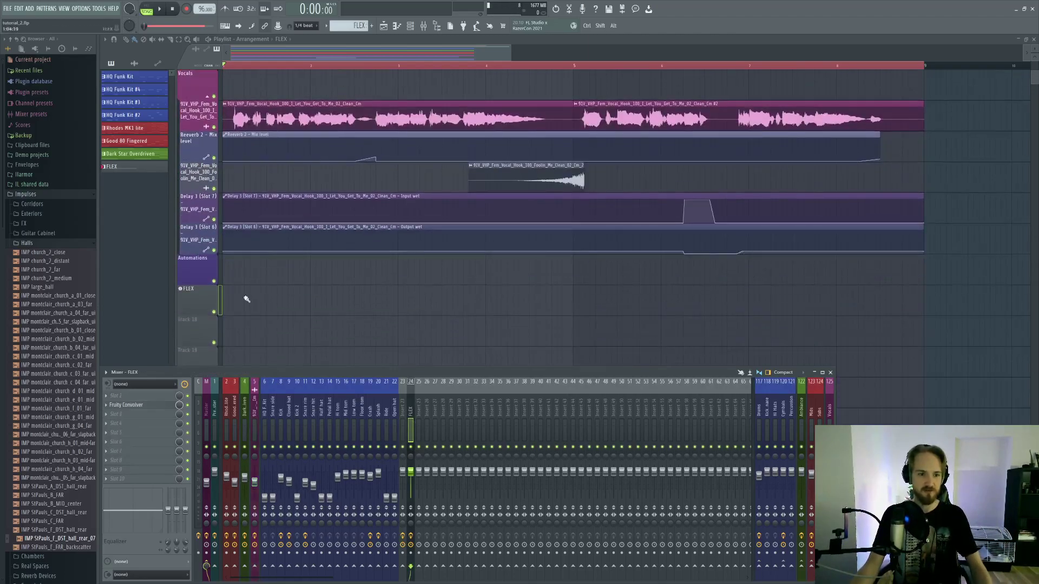
scroll(246, 299, up, 8)
scroll(233, 324, down, 7)
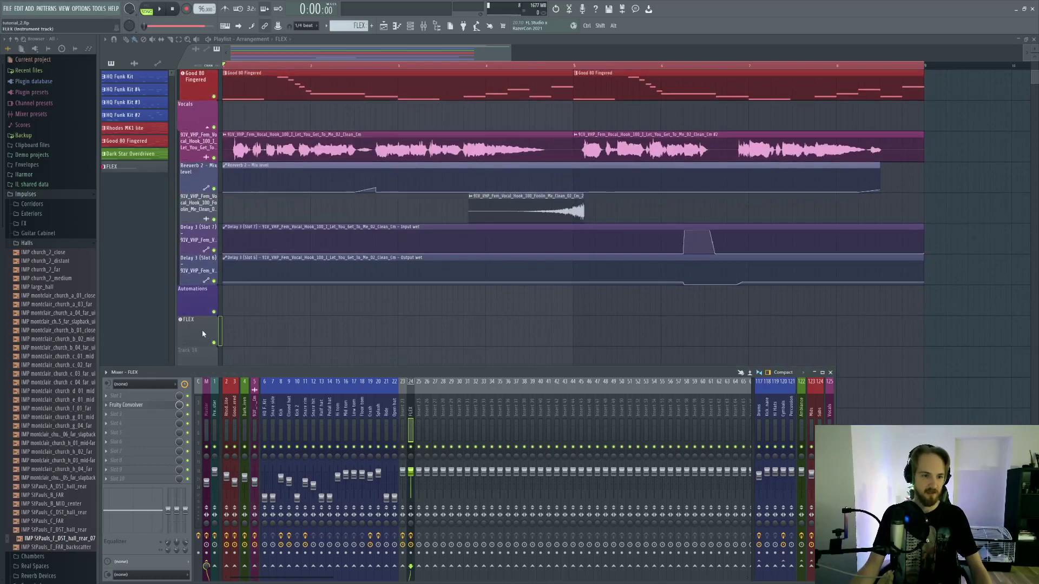
scroll(202, 329, up, 8)
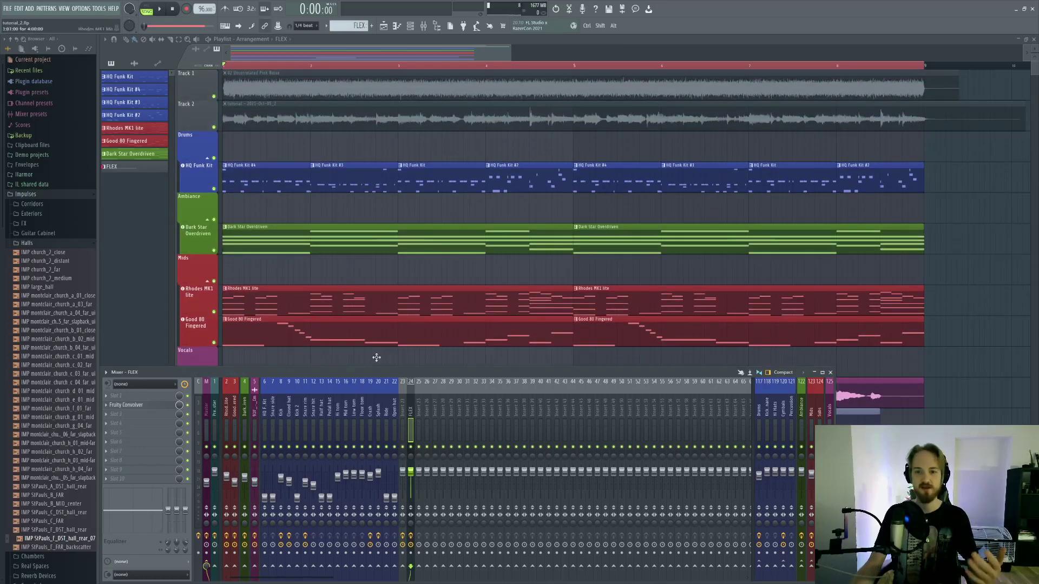
key(F9)
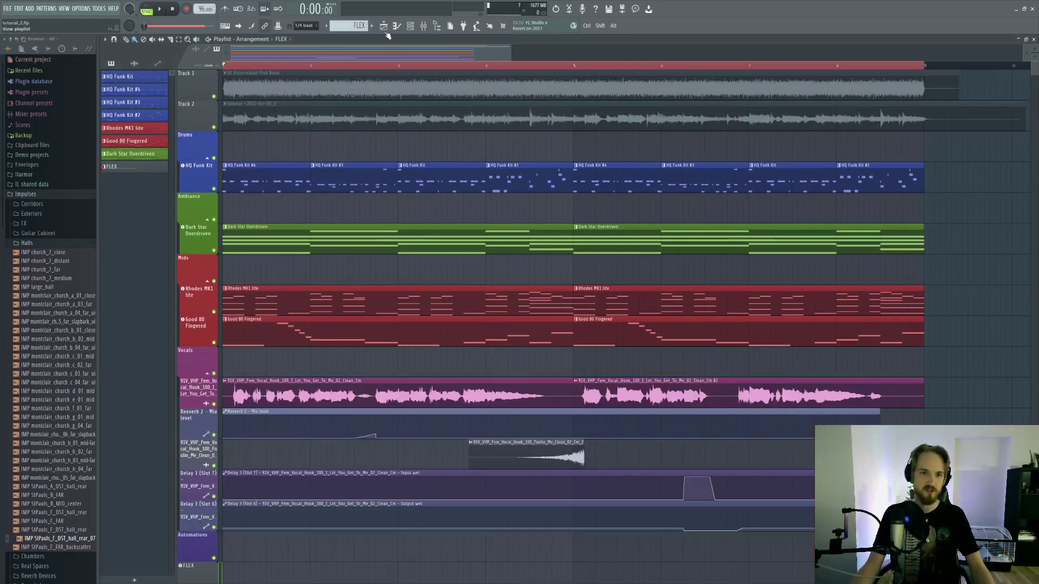
Step: Remove Fruity Convolver from the vocal's mixer track and hide the mixer
click(423, 25)
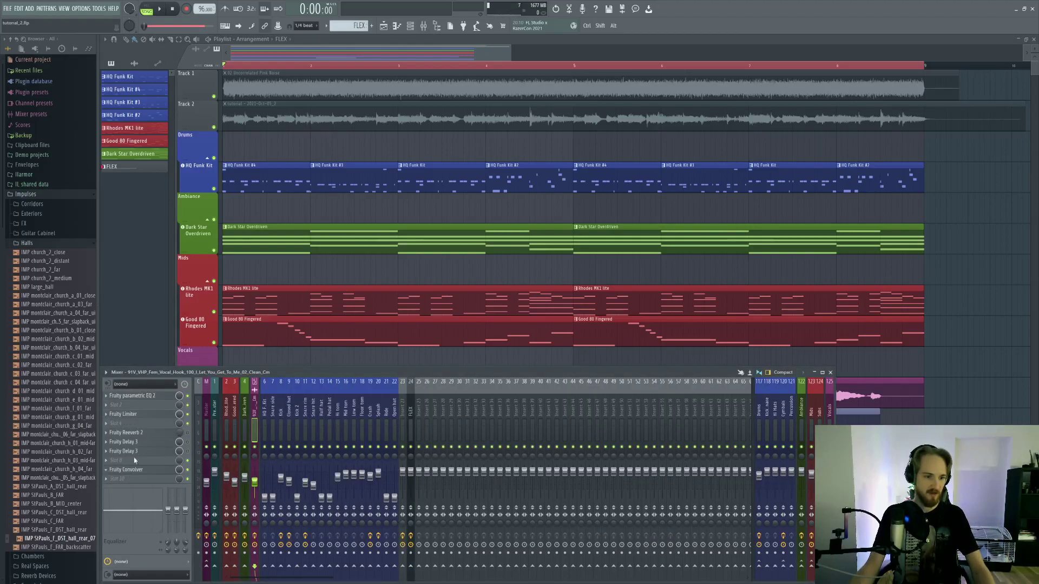
key(Delete)
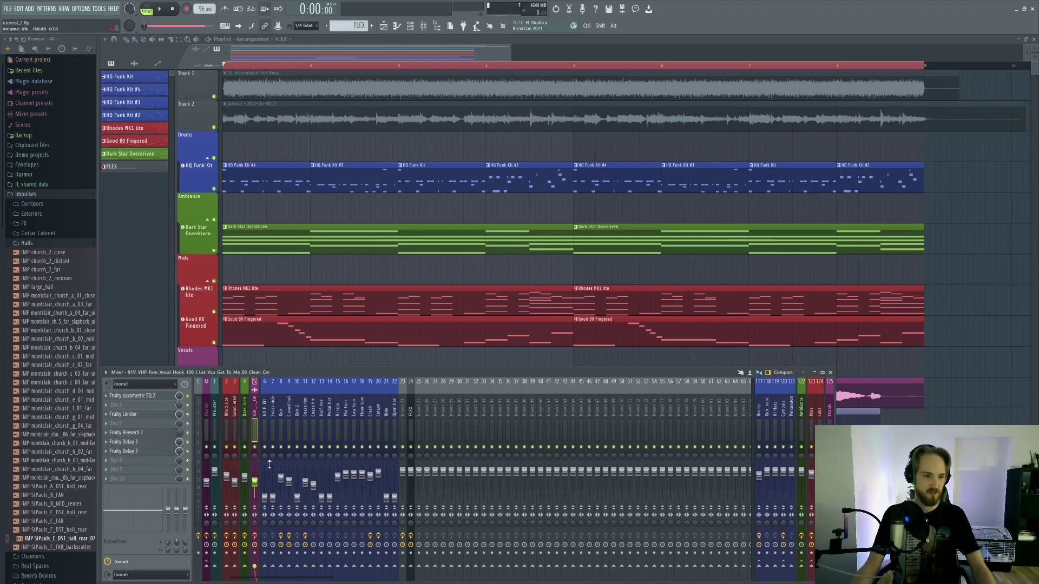
key(F9)
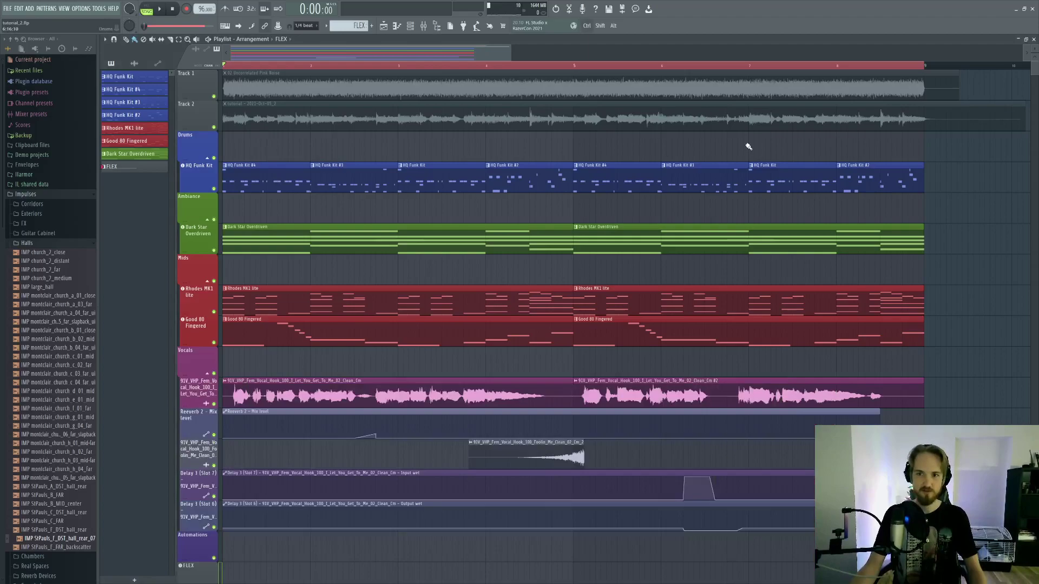
Step: Unmute the tutorial recording on Track 2, solo its track, and play it for comparison with the mix
mouse_move(748, 146)
mouse_down()
mouse_move(709, 141)
mouse_move(749, 146)
mouse_up()
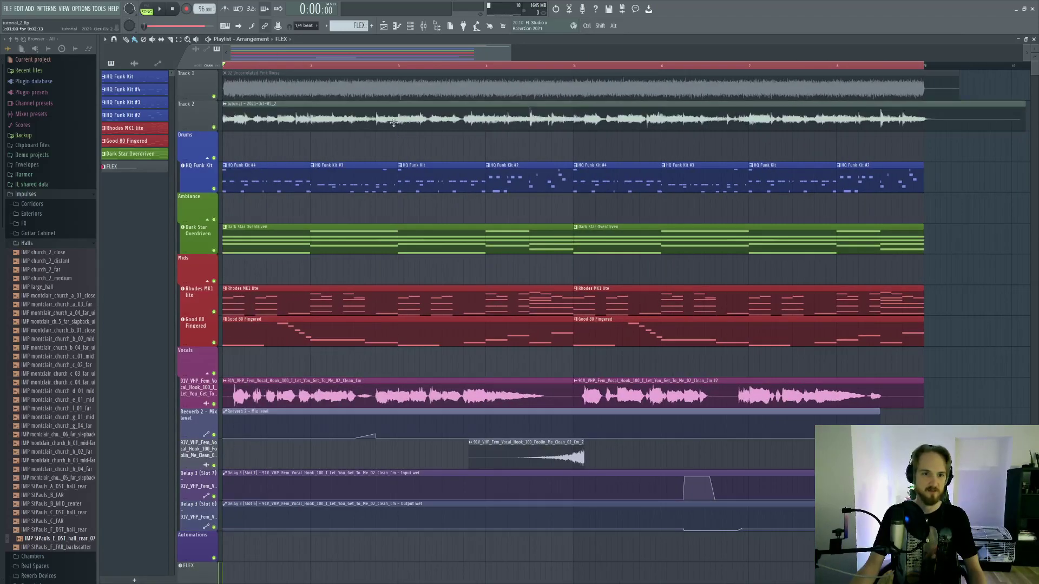
right_click(214, 127)
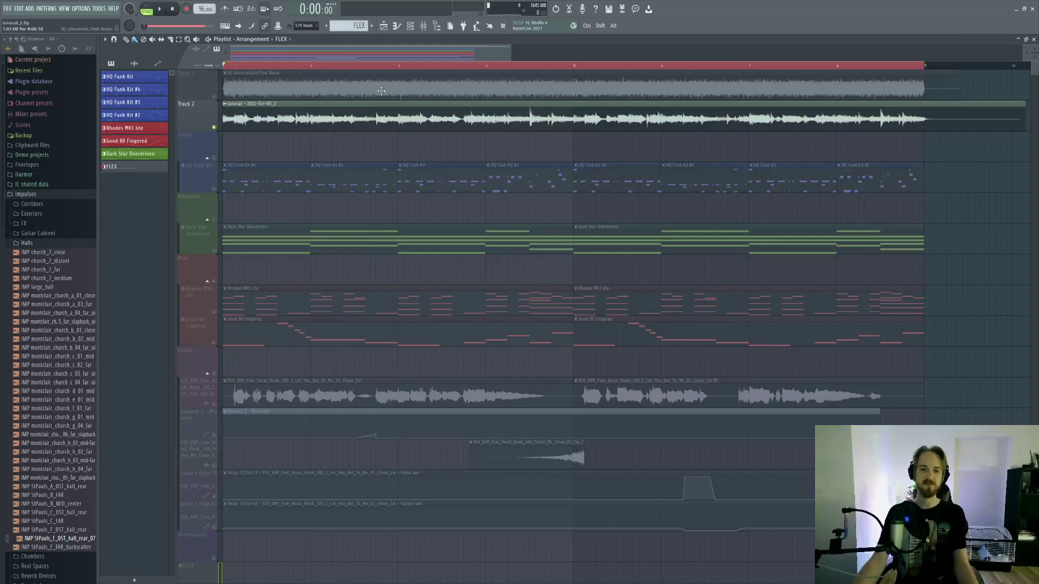
key(space)
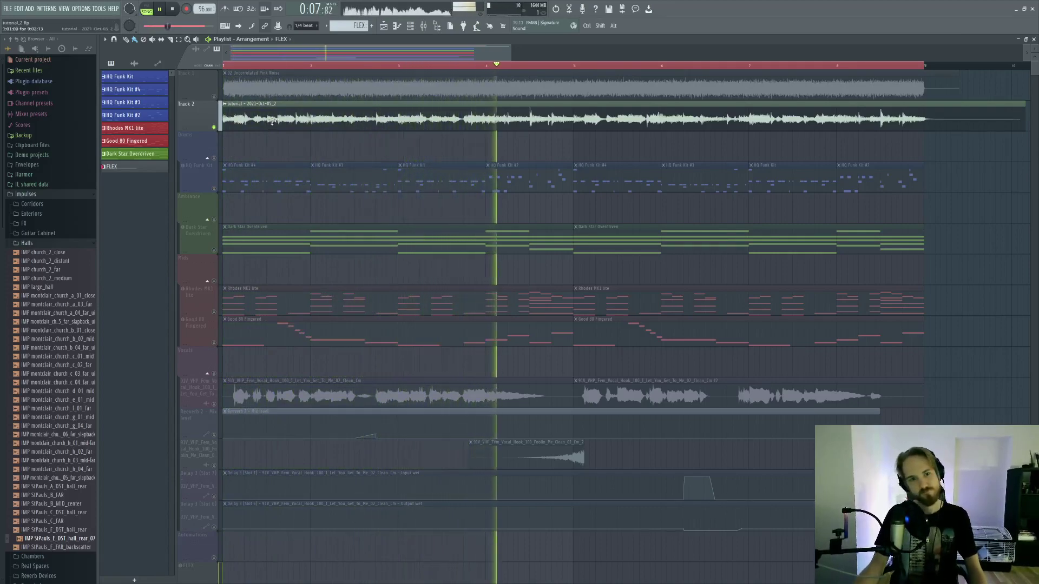
key(space)
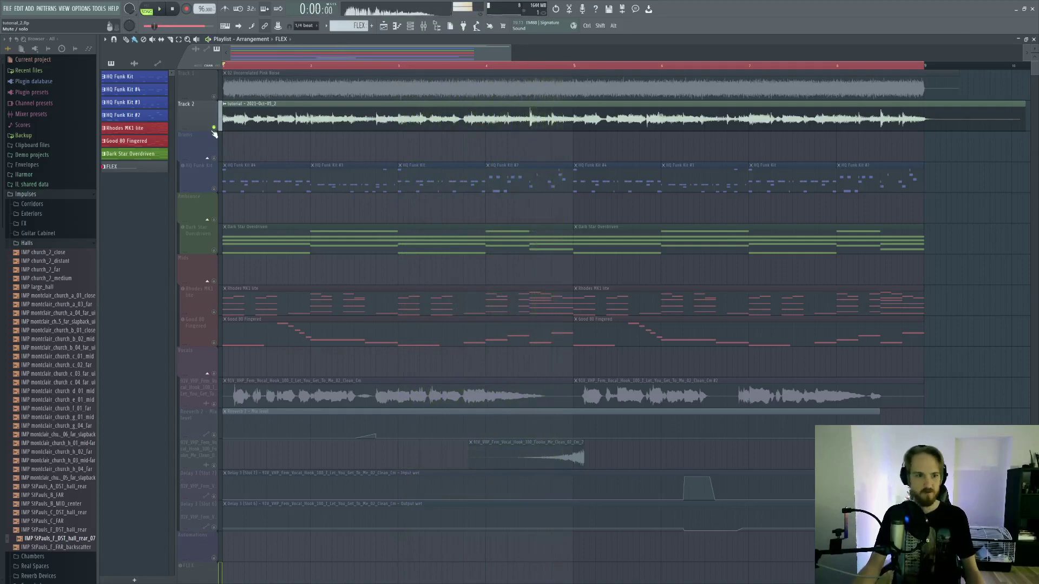
Step: Mute Track 2, bring back the other tracks, and play the full mix with its effects
click(213, 129)
key(space)
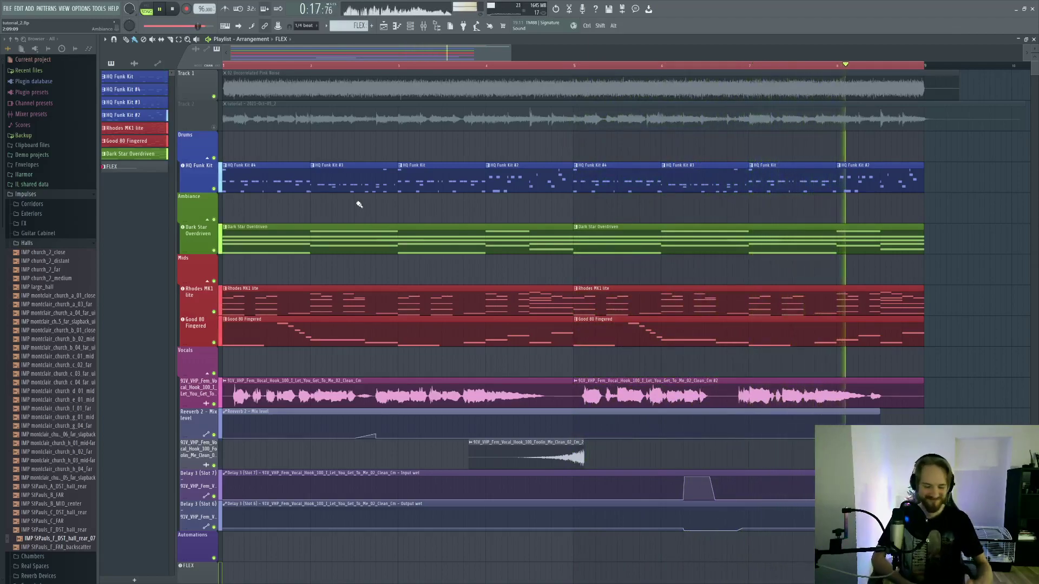
key(space)
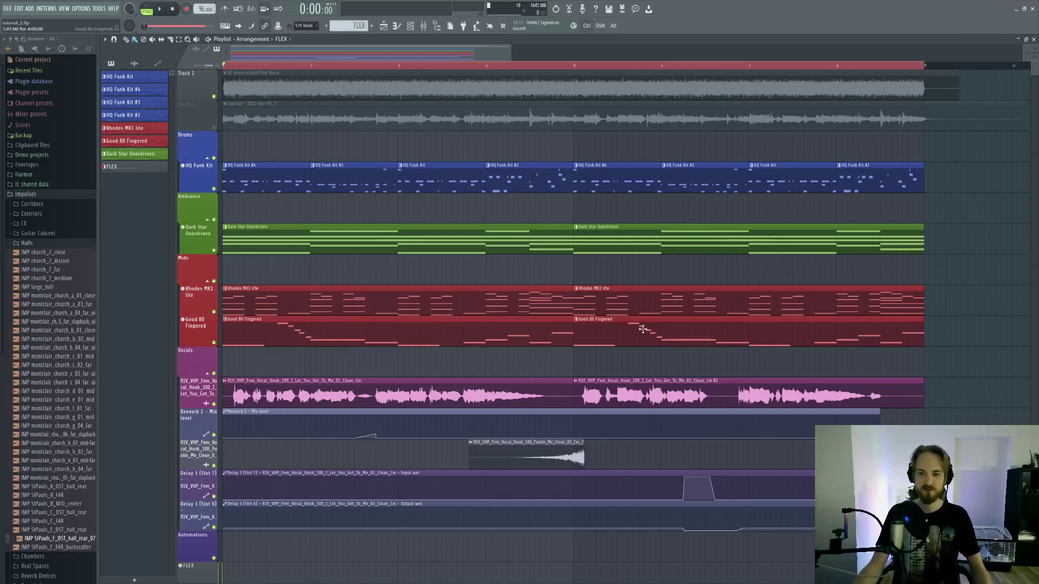
scroll(423, 232, down, 5)
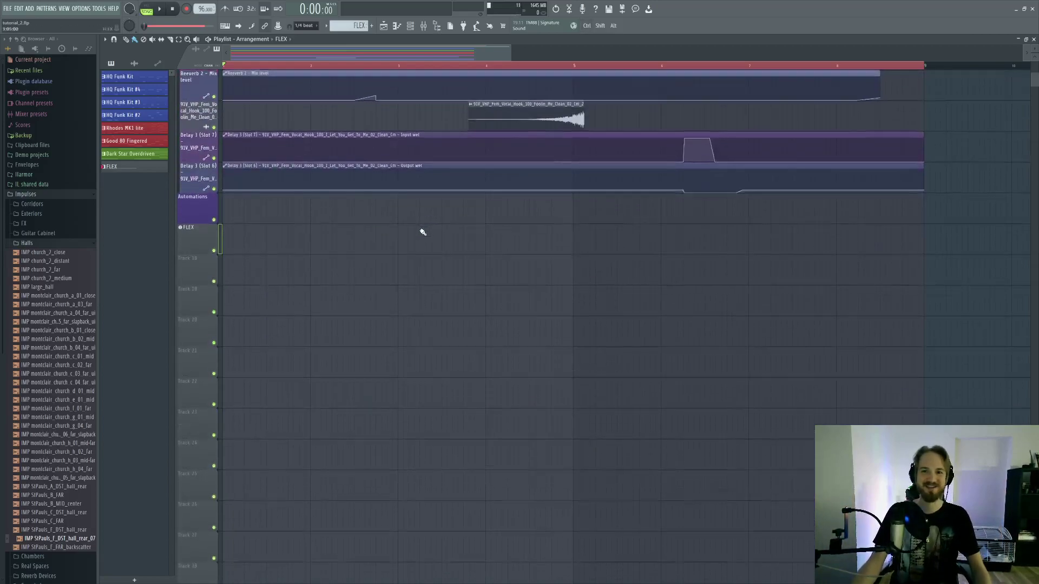
scroll(423, 232, up, 6)
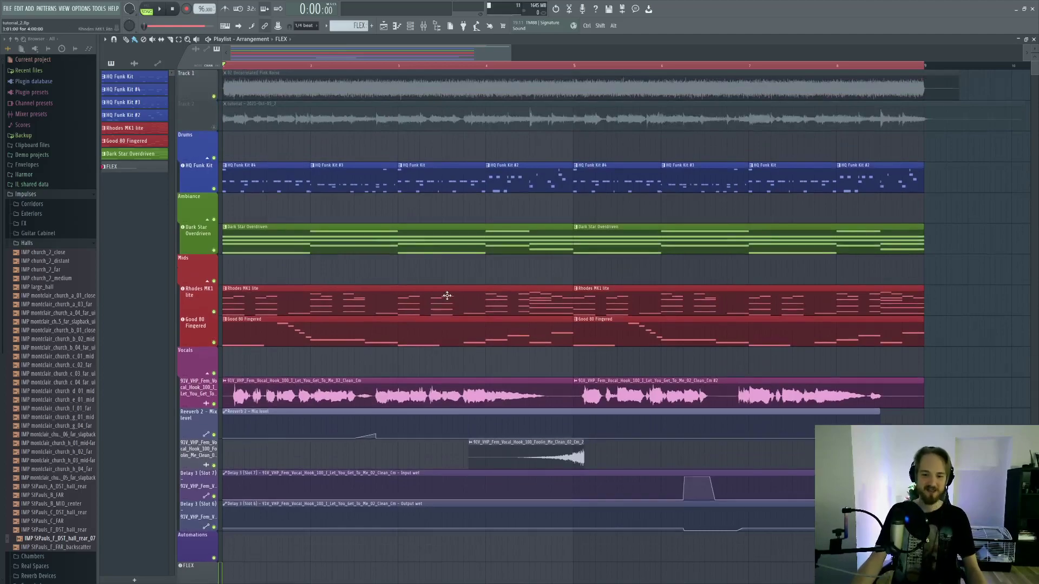